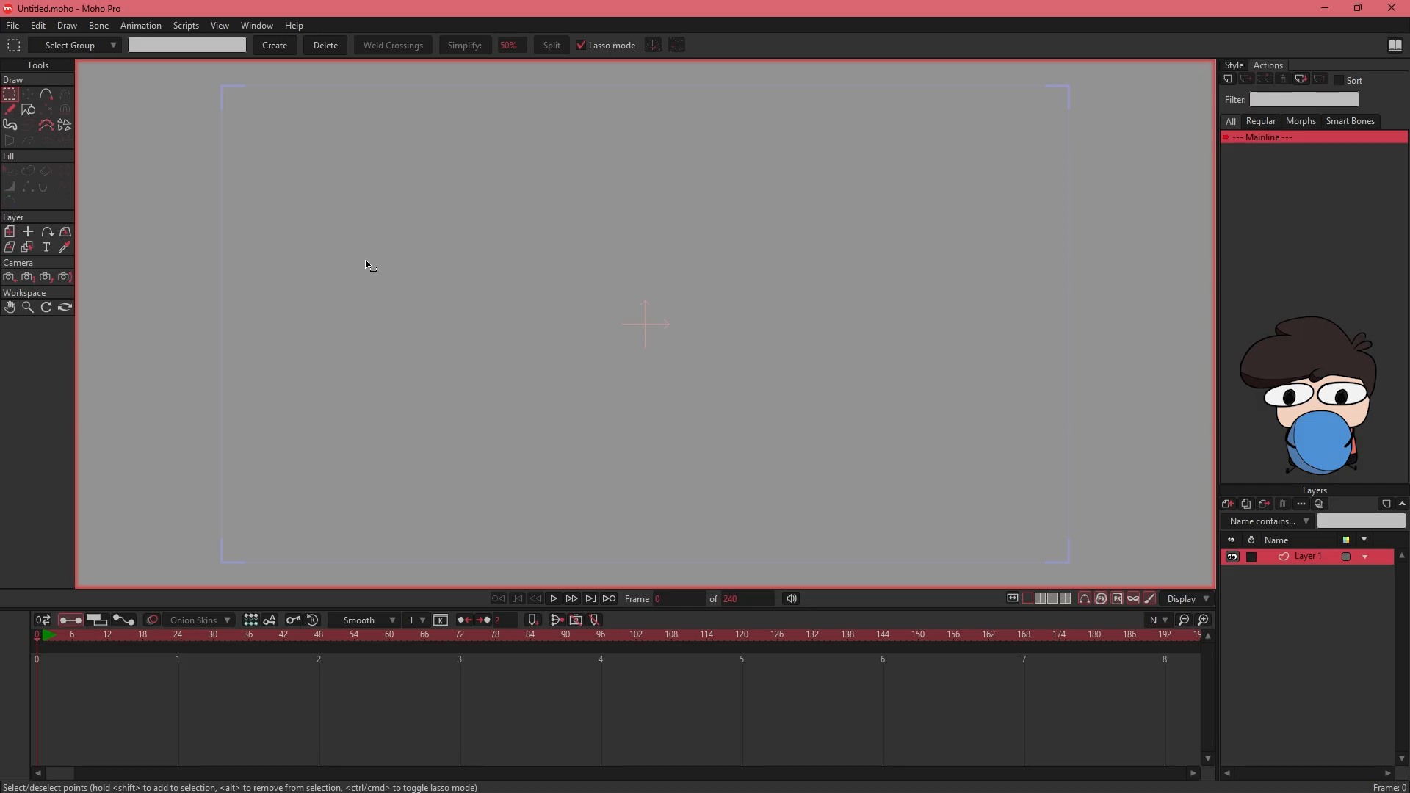
- Import the Nvp4.png reference image into the project as an image layer
{"action": "key", "text": "alt+f"}
{"action": "mouse_move", "coordinate": [205, 250]}
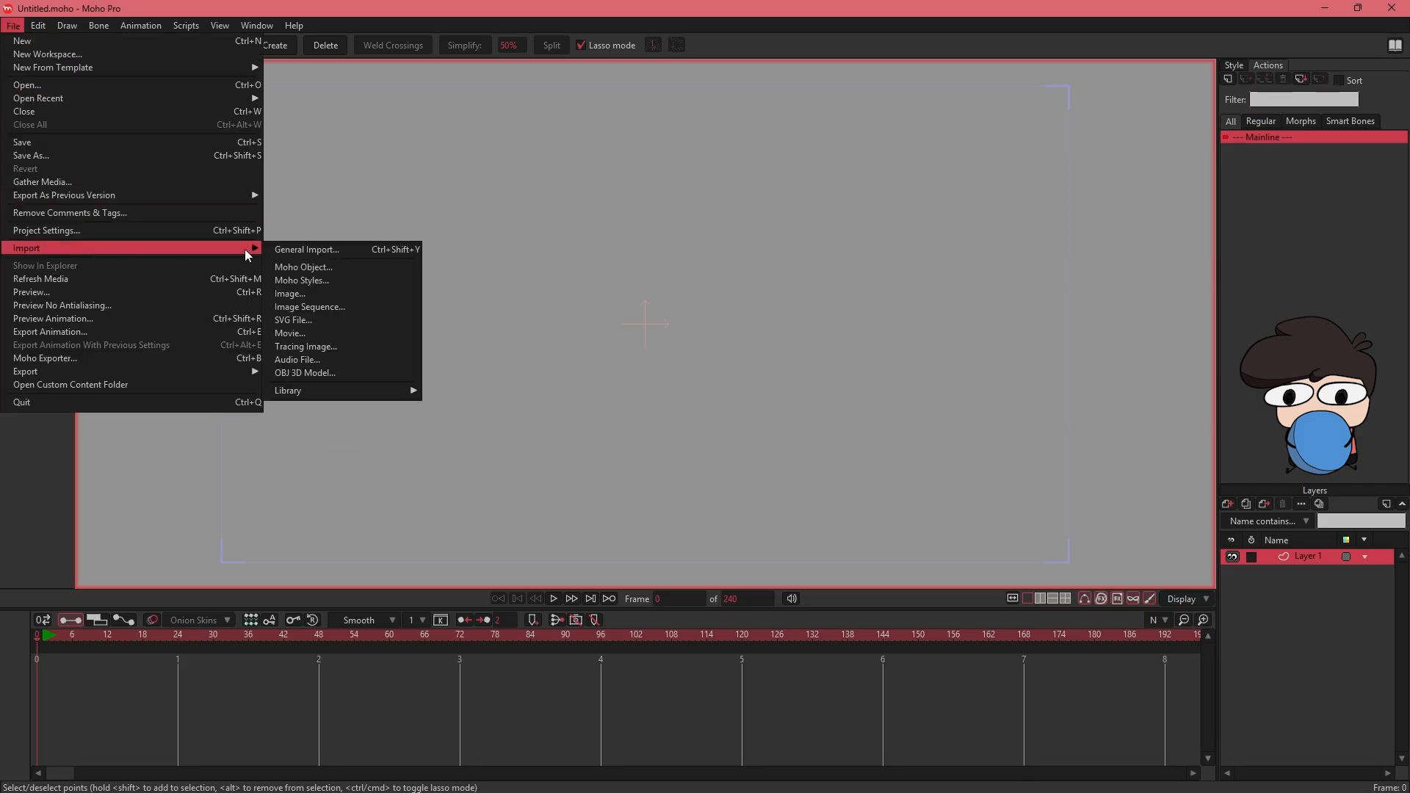
{"action": "left_click", "coordinate": [291, 293]}
- Scale the reference image down to 15% and move it to the upper part of the canvas
{"action": "key", "text": "ctrl+alt+8"}
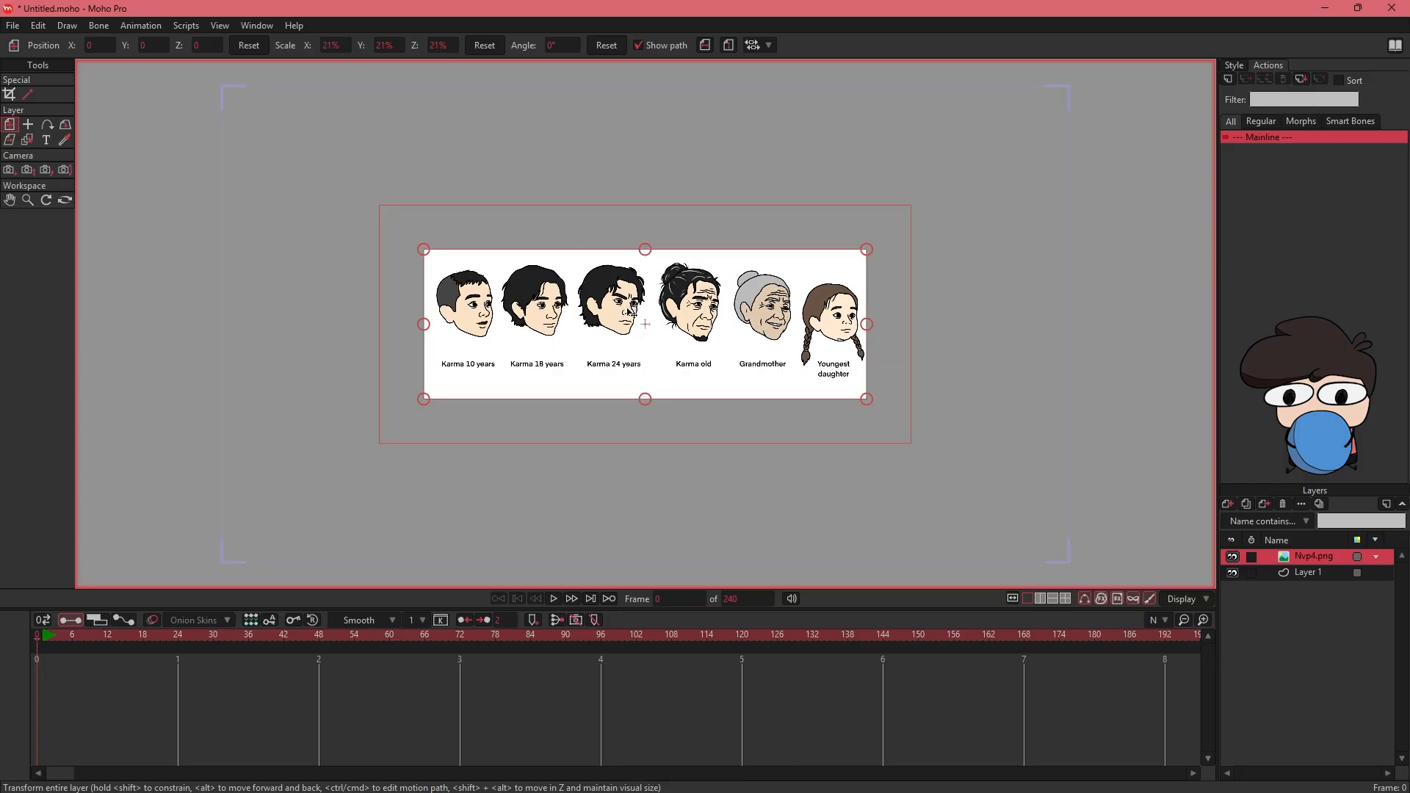
{"action": "left_click_drag", "start_coordinate": [869, 252], "coordinate": [805, 276]}
{"action": "left_click_drag", "start_coordinate": [777, 324], "coordinate": [780, 166]}
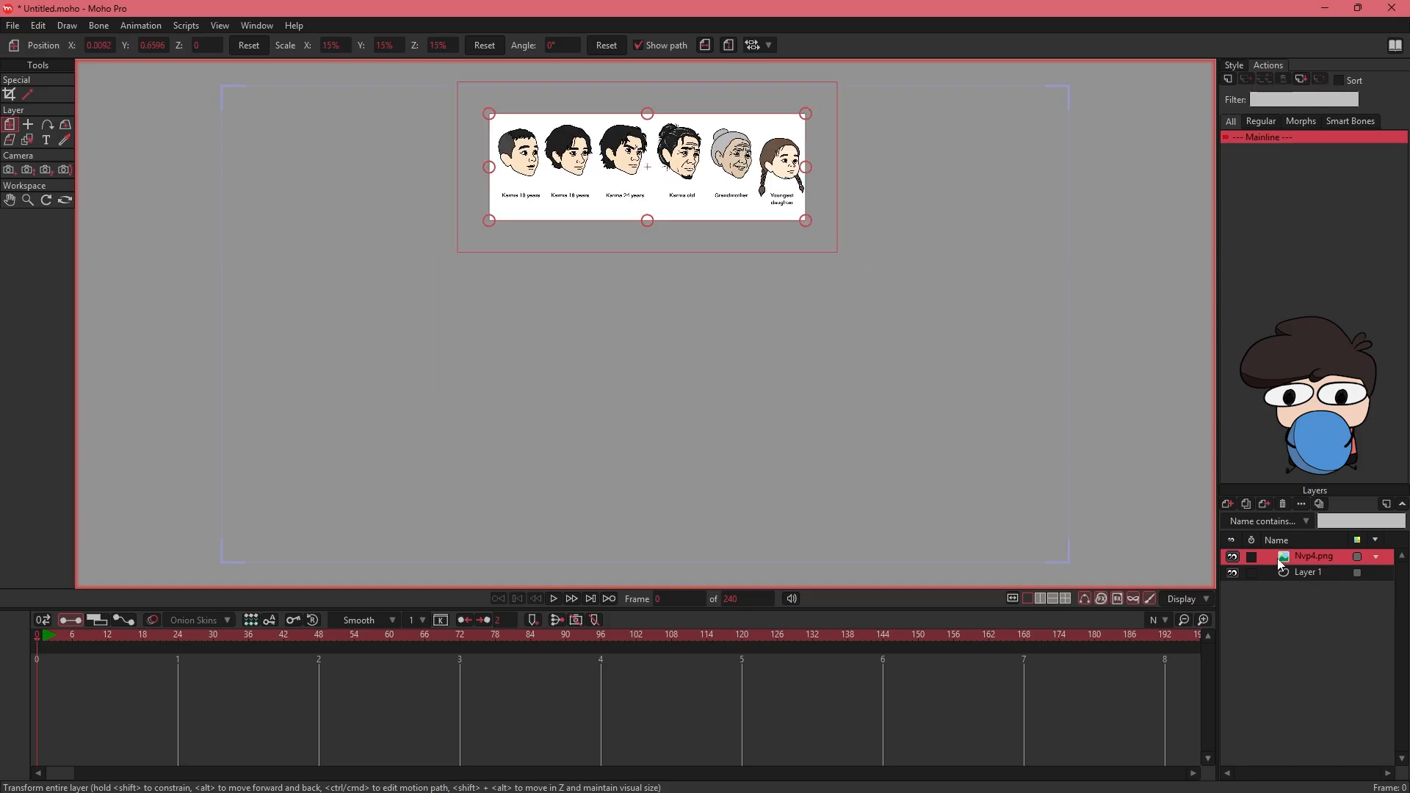
- Set the opacity of the Nvp4.png layer to 13%
{"action": "double_click", "coordinate": [1290, 560]}
{"action": "left_click_drag", "start_coordinate": [962, 241], "coordinate": [602, 267]}
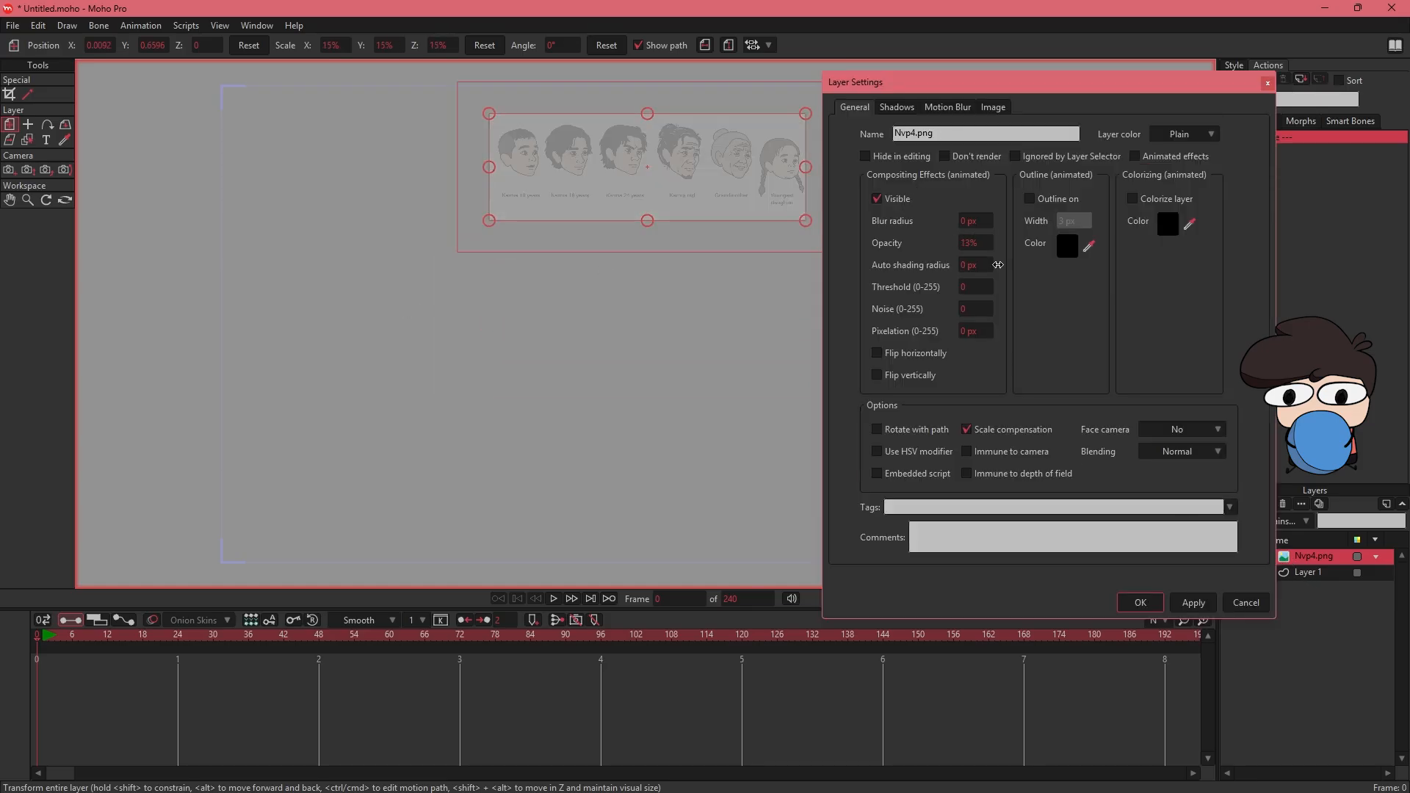
{"action": "left_click", "coordinate": [1140, 603]}
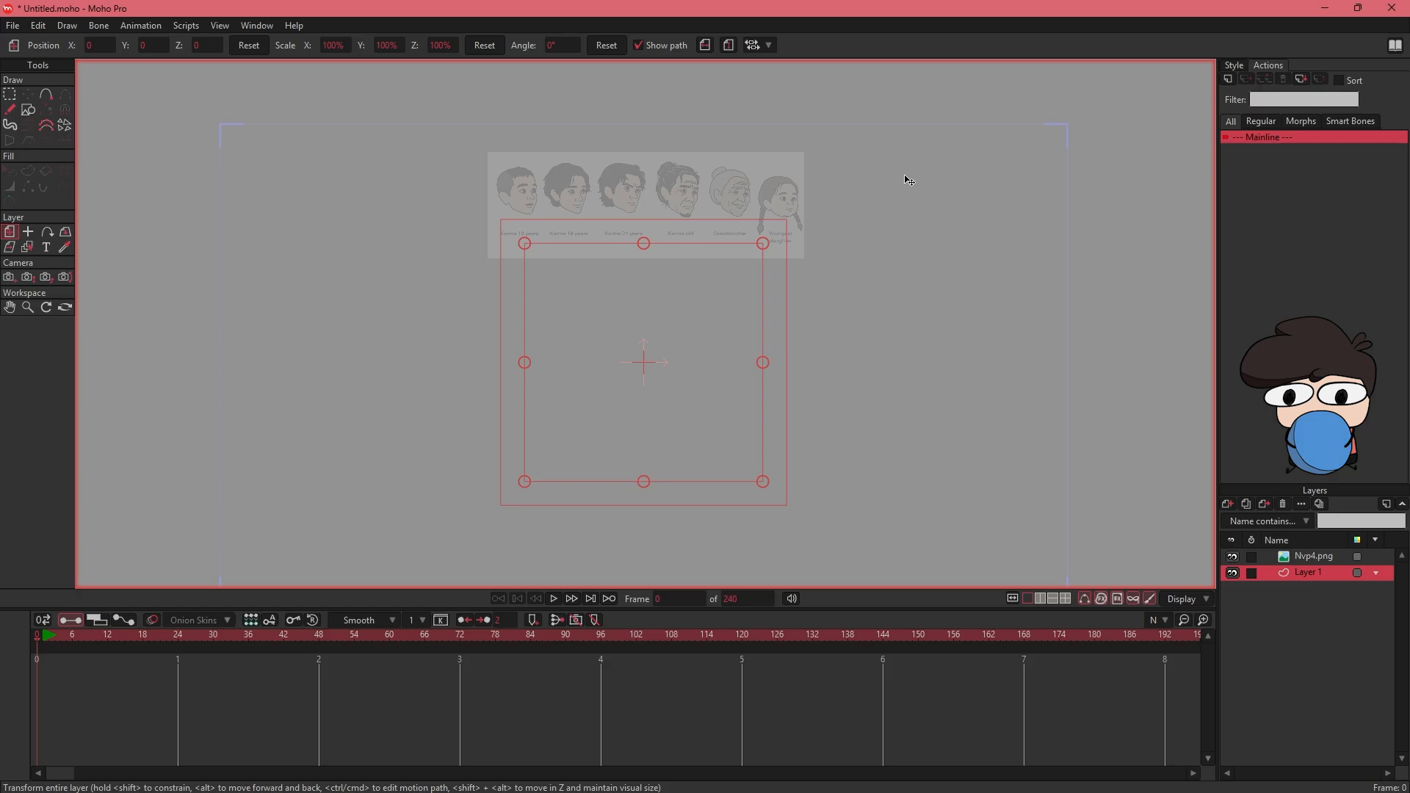
- Draw a vertical body line below the reference faces on Layer 1 and set its stroke width to 6 px
{"action": "left_click", "coordinate": [48, 96]}
{"action": "mouse_move", "coordinate": [643, 242]}
{"action": "left_mouse_down"}
{"action": "mouse_move", "coordinate": [645, 341]}
{"action": "mouse_move", "coordinate": [762, 316]}
{"action": "mouse_move", "coordinate": [643, 294]}
{"action": "left_mouse_up"}
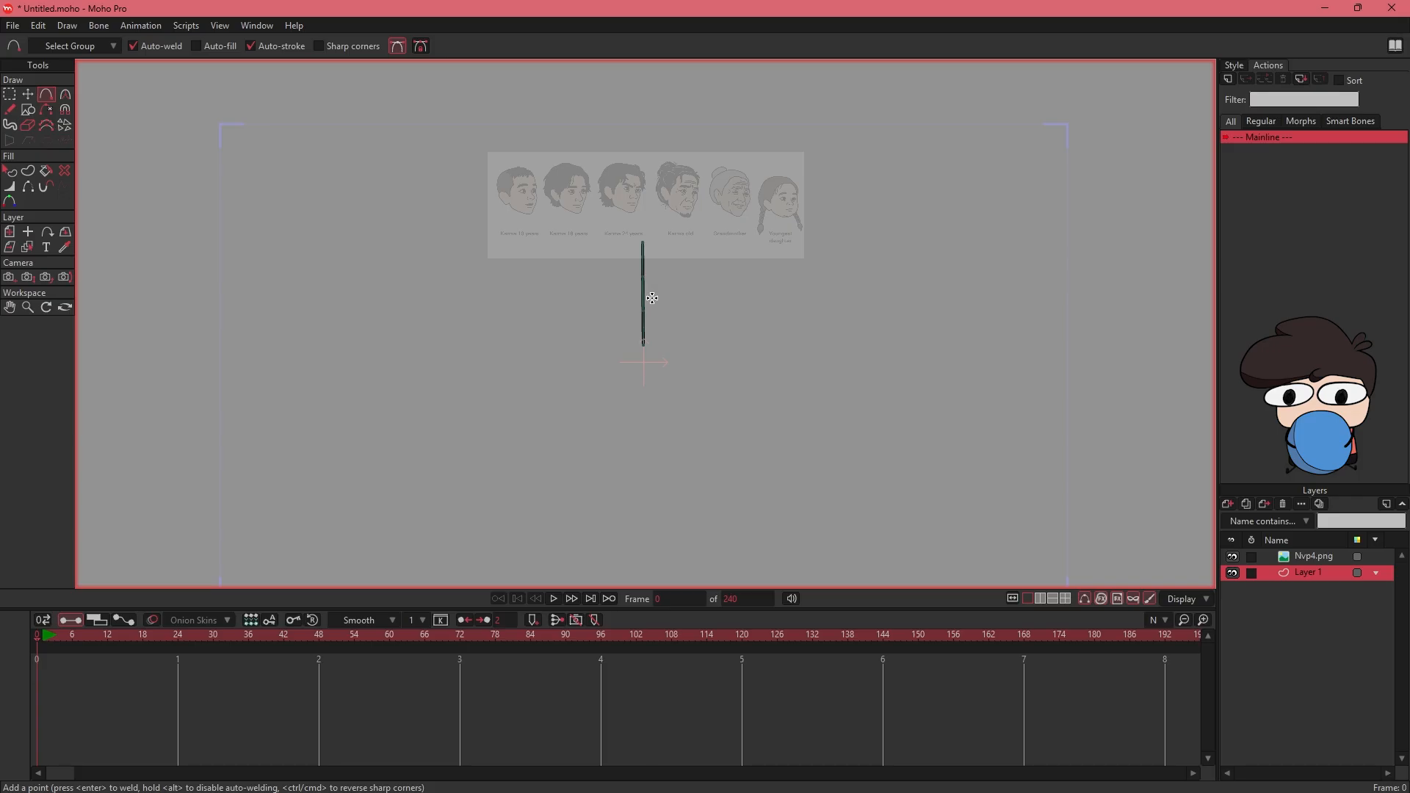
{"action": "key", "text": "q"}
{"action": "left_click", "coordinate": [645, 264]}
{"action": "left_click", "coordinate": [1236, 66]}
{"action": "left_click_drag", "start_coordinate": [1279, 224], "coordinate": [1288, 228]}
{"action": "left_click", "coordinate": [714, 279]}
{"action": "left_click_drag", "start_coordinate": [714, 278], "coordinate": [727, 290]}
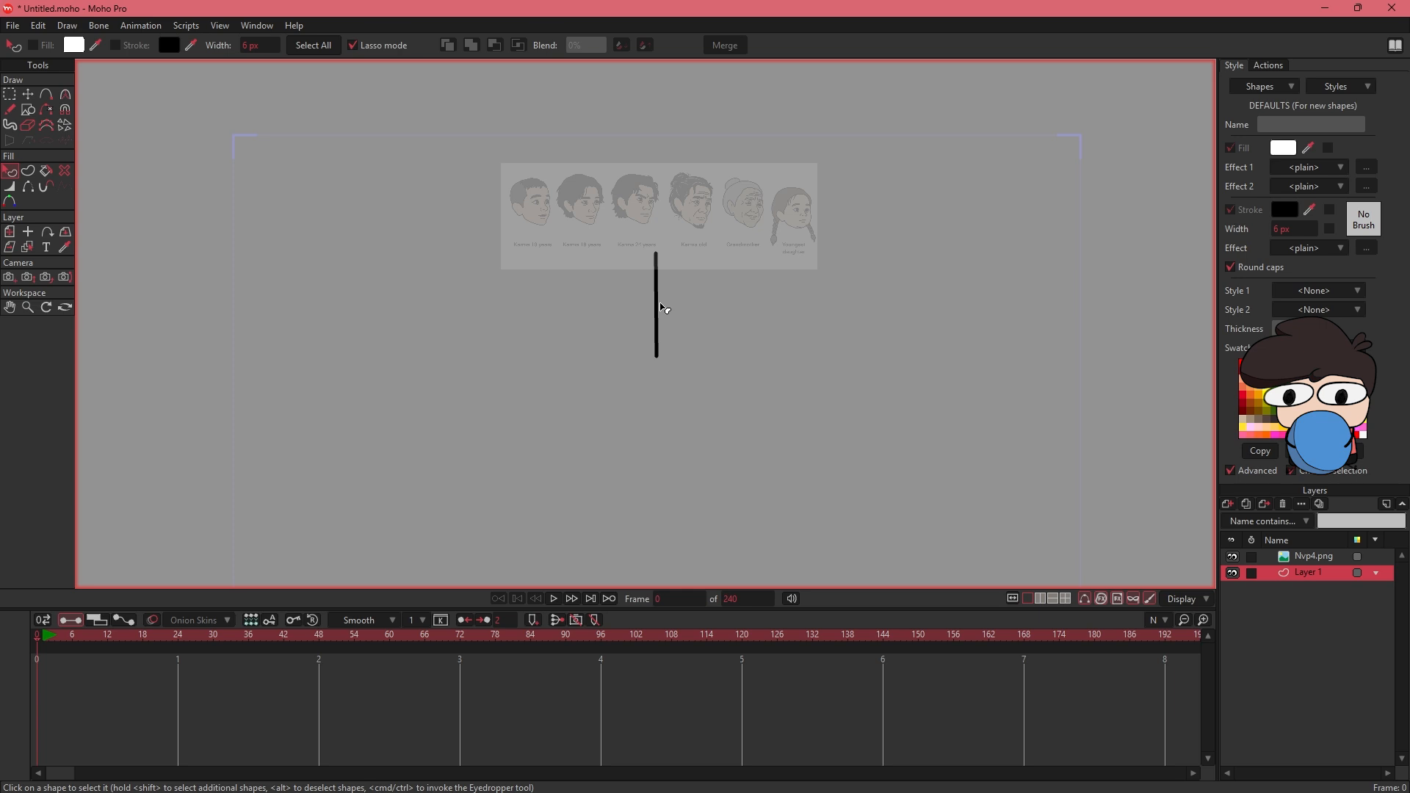
- Rename the line layer as Body and create duplicate layers named Arm L and Leg L
{"action": "double_click", "coordinate": [1307, 580]}
{"action": "type", "text": "Body"}
{"action": "key", "text": "Return"}
{"action": "type", "text": "Arm"}
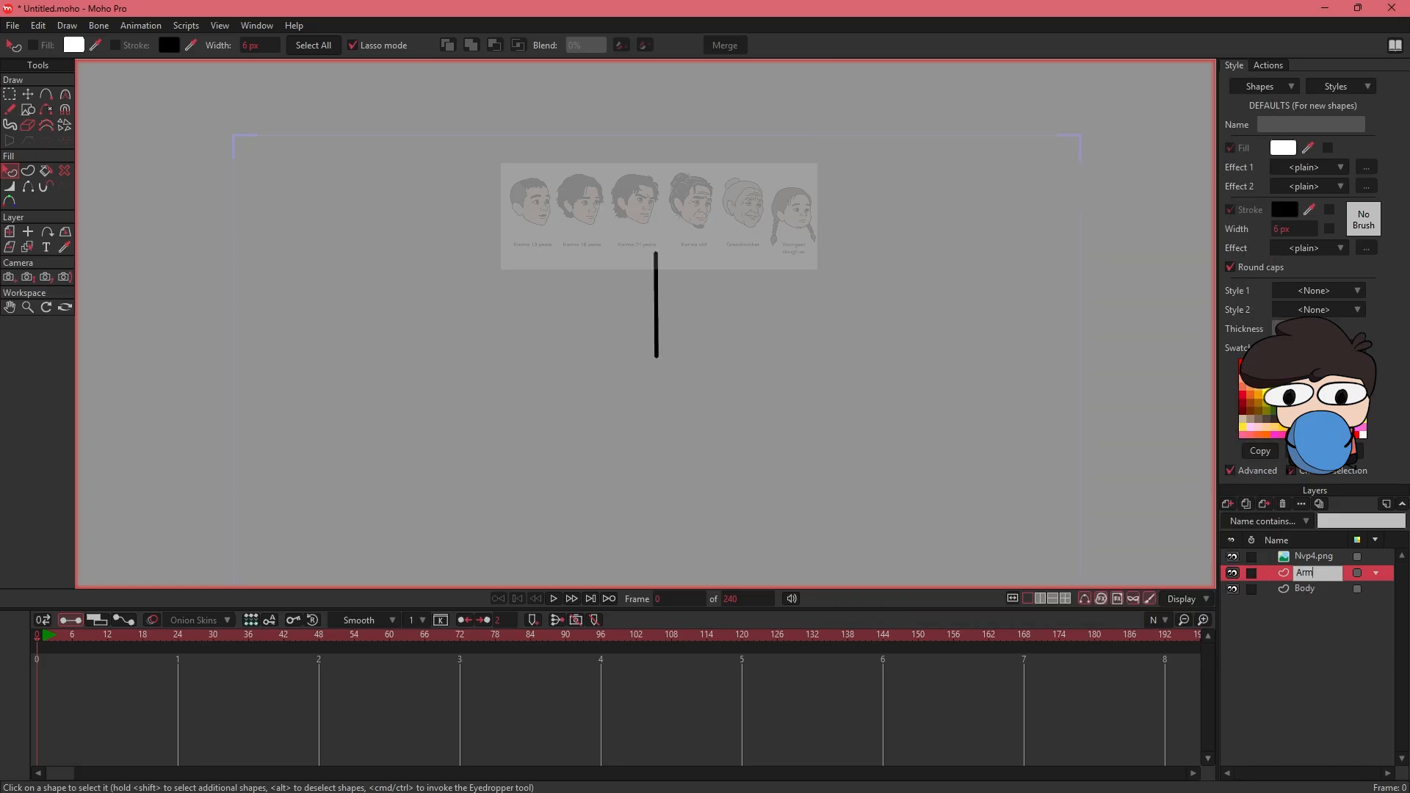
{"action": "key", "text": "Return"}
{"action": "key", "text": "ctrl+shift+n"}
{"action": "type", "text": "Leg L"}
{"action": "key", "text": "Return"}
- Create duplicate layers named Arm R and Leg R and order the stack as Arm R, Leg R, Body, Leg L, Arm L
{"action": "key", "text": "ctrl+shift+n"}
{"action": "type", "text": "Arm R"}
{"action": "key", "text": "Return"}
{"action": "key", "text": "ctrl+shift+n"}
{"action": "type", "text": "Leg R"}
{"action": "key", "text": "Return"}
{"action": "left_click_drag", "start_coordinate": [1311, 638], "coordinate": [1316, 598]}
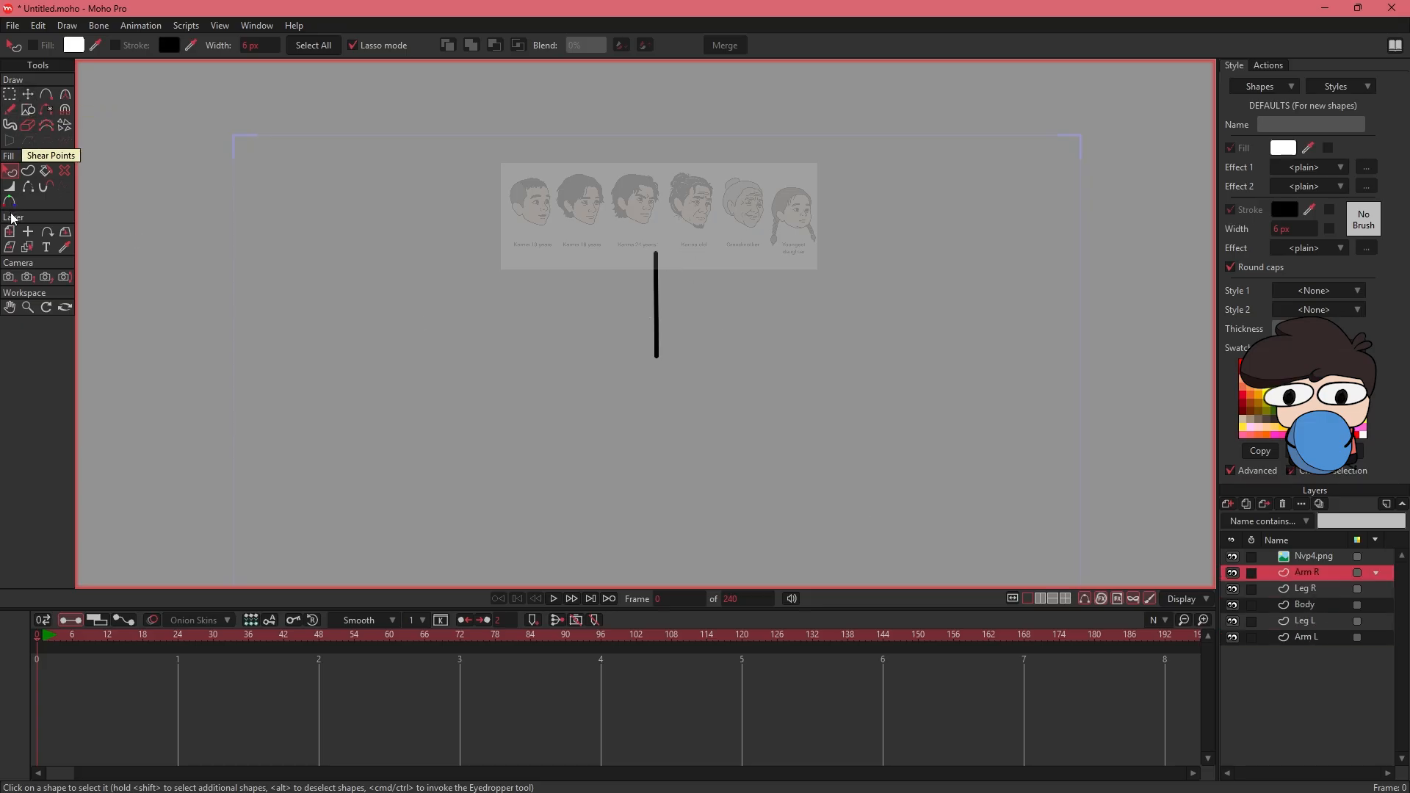
- Rotate the Arm R layer outward from the shoulder and angle Leg R outward from an origin at the hip
{"action": "left_click", "coordinate": [9, 233]}
{"action": "left_click_drag", "start_coordinate": [700, 404], "coordinate": [667, 413]}
{"action": "left_click", "coordinate": [1306, 589]}
{"action": "left_click", "coordinate": [28, 232]}
{"action": "left_click", "coordinate": [668, 388]}
{"action": "left_click", "coordinate": [9, 232]}
{"action": "left_click_drag", "start_coordinate": [638, 585], "coordinate": [613, 587]}
- Set the Leg L layer's origin at the hip and position it as the opposite leg of the stick figure
{"action": "left_click", "coordinate": [1315, 622]}
{"action": "left_click", "coordinate": [28, 233]}
{"action": "left_click", "coordinate": [655, 320]}
{"action": "left_click", "coordinate": [9, 232]}
{"action": "left_click_drag", "start_coordinate": [686, 95], "coordinate": [649, 543]}
- Set the Arm L origin at the shoulder, rotate the layer to 7.8°, and hide the reference image
{"action": "left_click", "coordinate": [1307, 638]}
{"action": "left_click", "coordinate": [28, 232]}
{"action": "left_click", "coordinate": [654, 113]}
{"action": "left_click", "coordinate": [1233, 556]}
{"action": "left_click", "coordinate": [10, 232]}
{"action": "left_click_drag", "start_coordinate": [681, 342], "coordinate": [712, 338]}
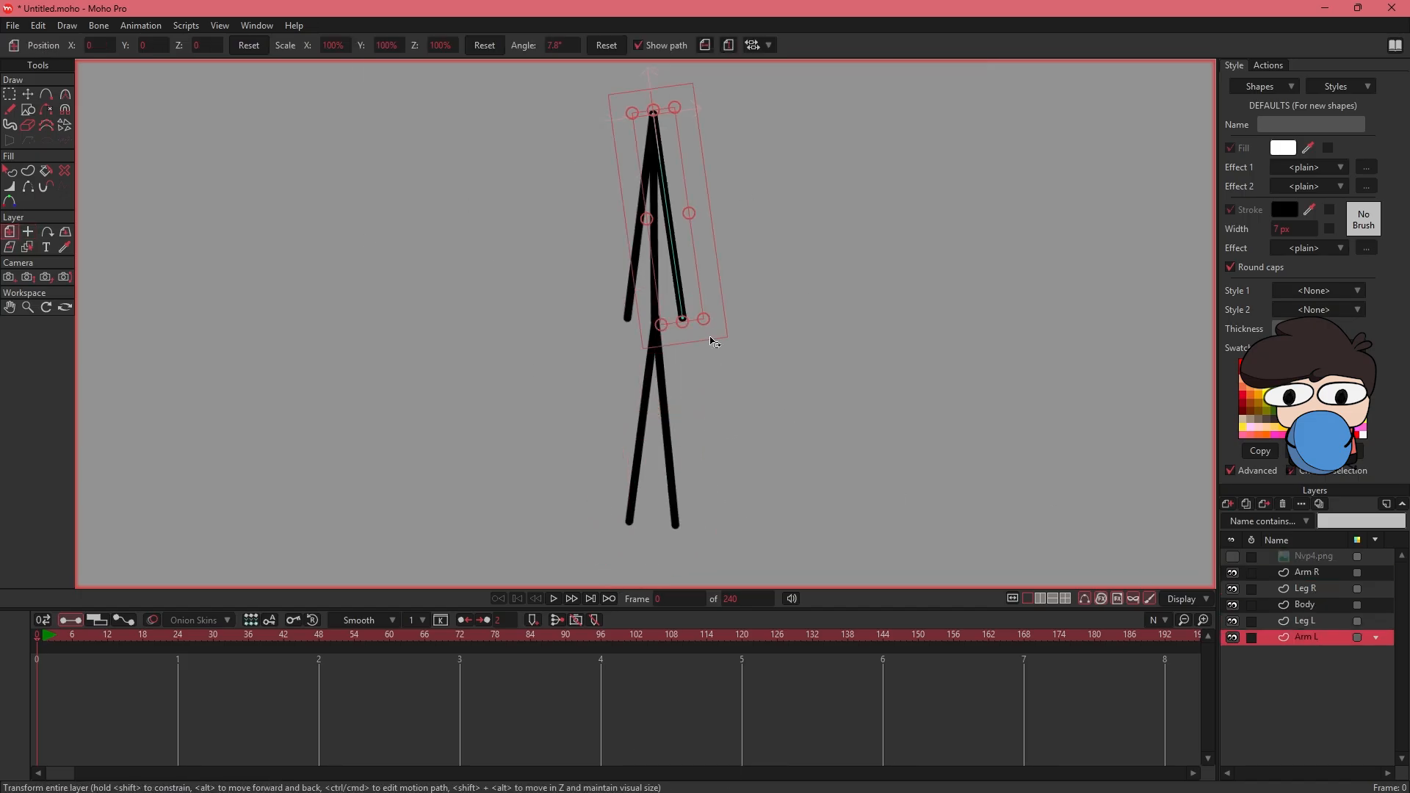
{"action": "left_click_drag", "start_coordinate": [828, 248], "coordinate": [856, 382]}
{"action": "key", "text": "q"}
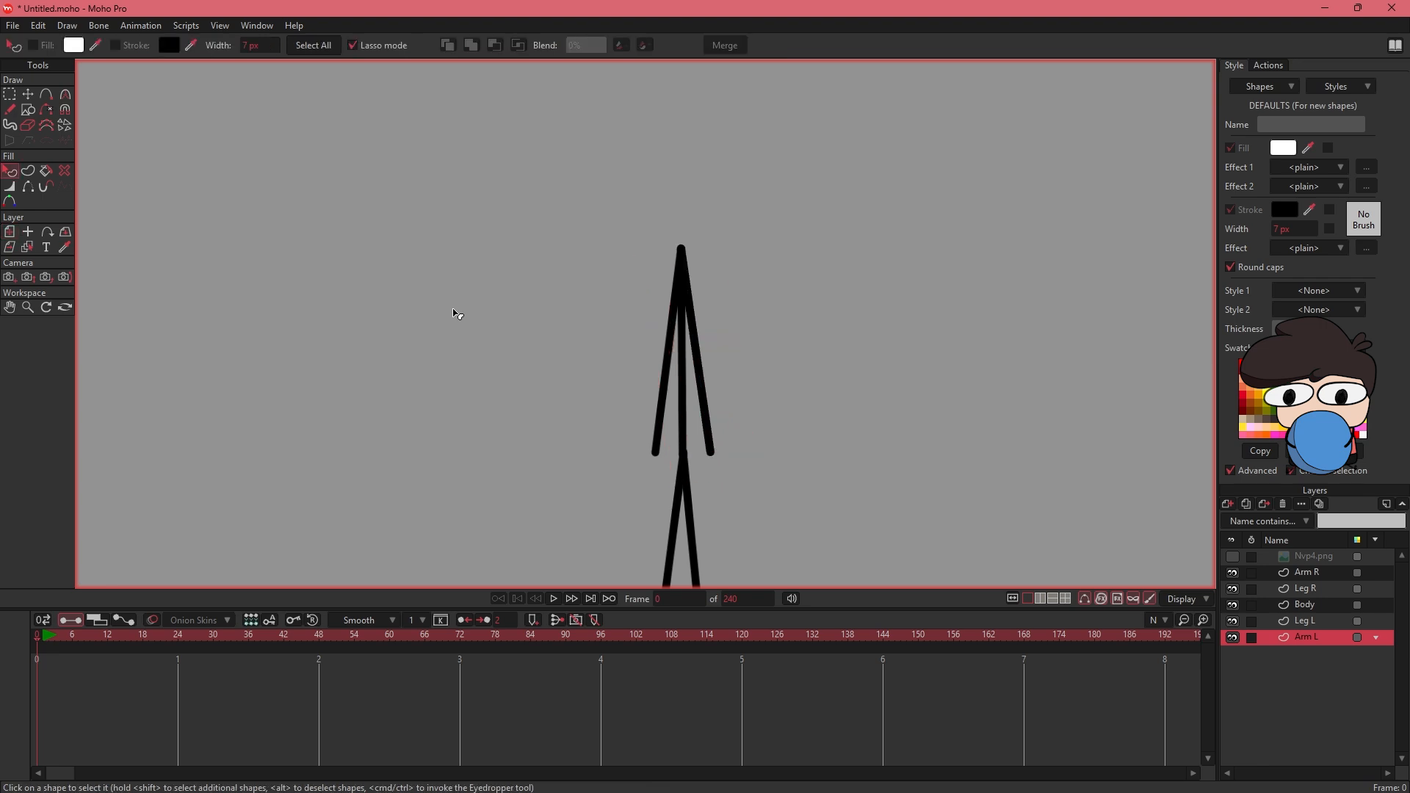
{"action": "key", "text": "ctrl+alt+9"}
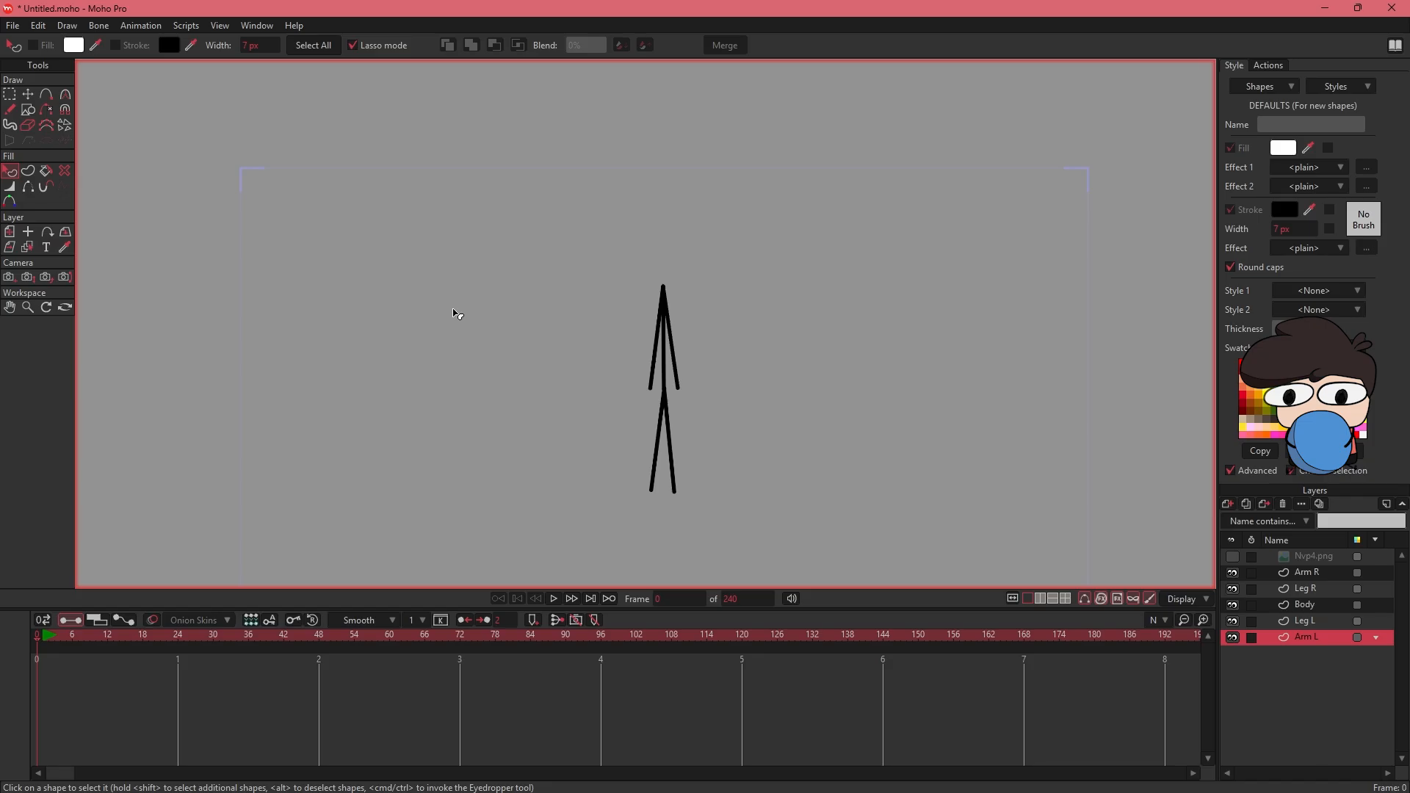
- Add a new vector layer above Arm R and name it face
{"action": "left_click", "coordinate": [1311, 573]}
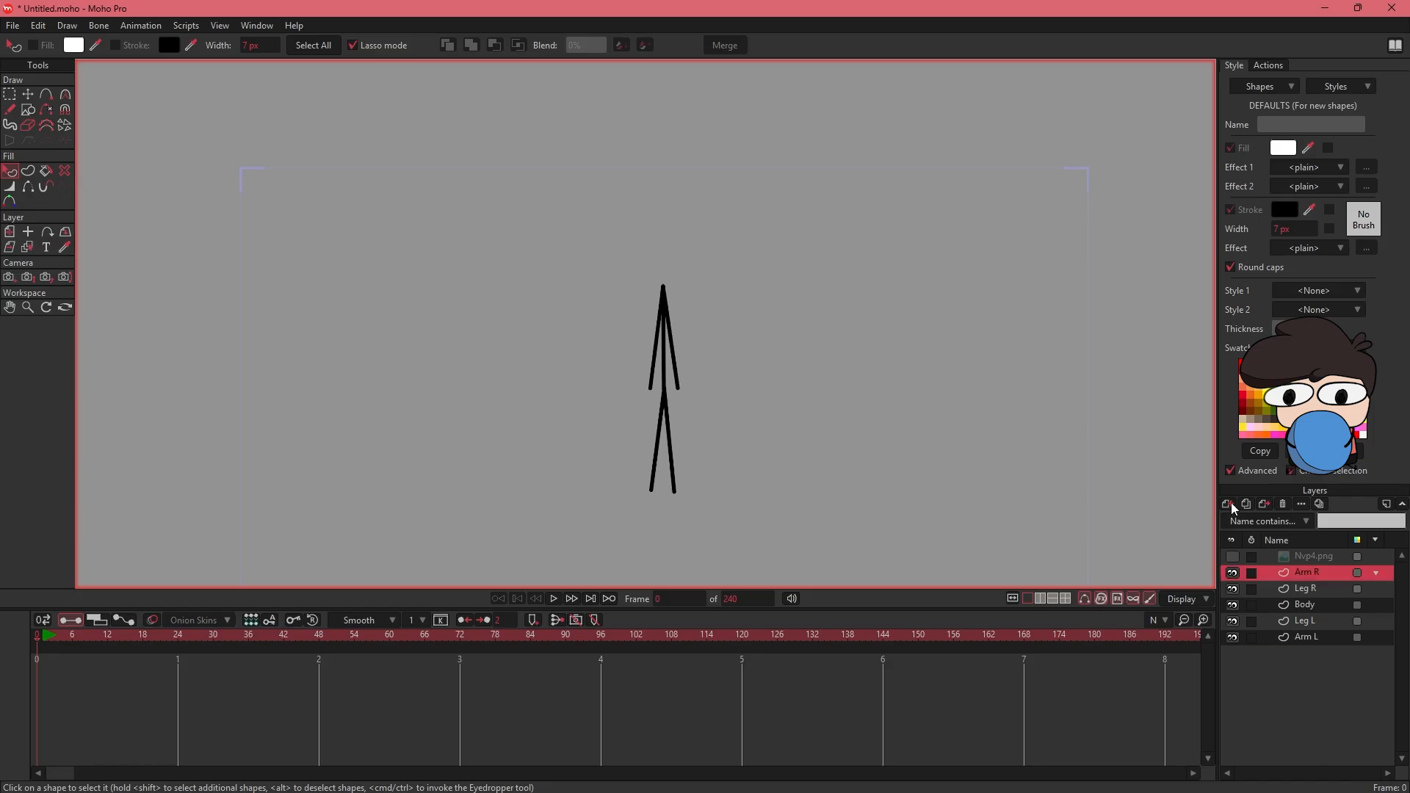
{"action": "left_click", "coordinate": [1229, 505]}
{"action": "left_click", "coordinate": [1240, 519]}
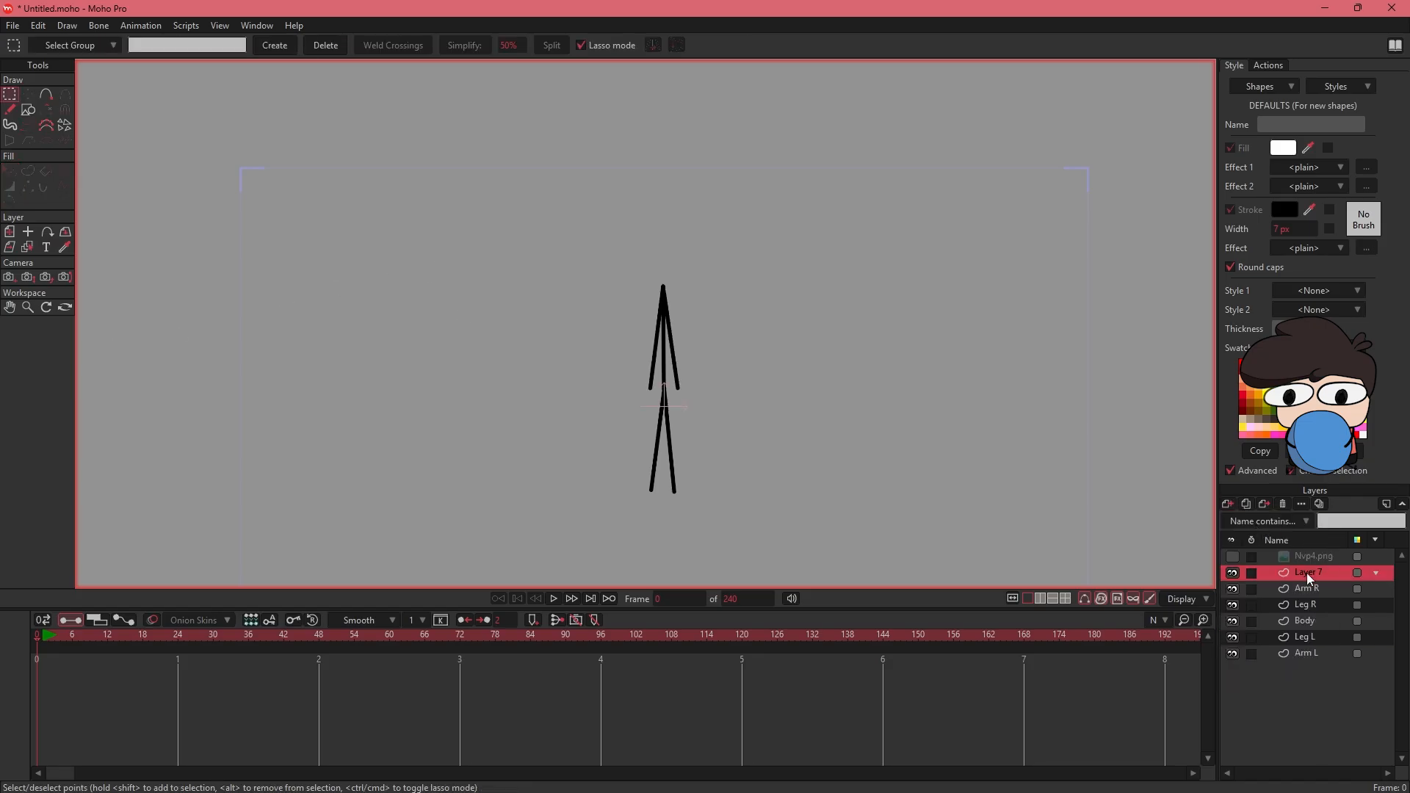
{"action": "double_click", "coordinate": [1310, 573]}
{"action": "type", "text": "fav"}
{"action": "type", "text": "e"}
{"action": "key", "text": "Escape"}
- Show the Nvp4.png reference image again and move the face layer above it
{"action": "key", "text": "ctrl+alt+9"}
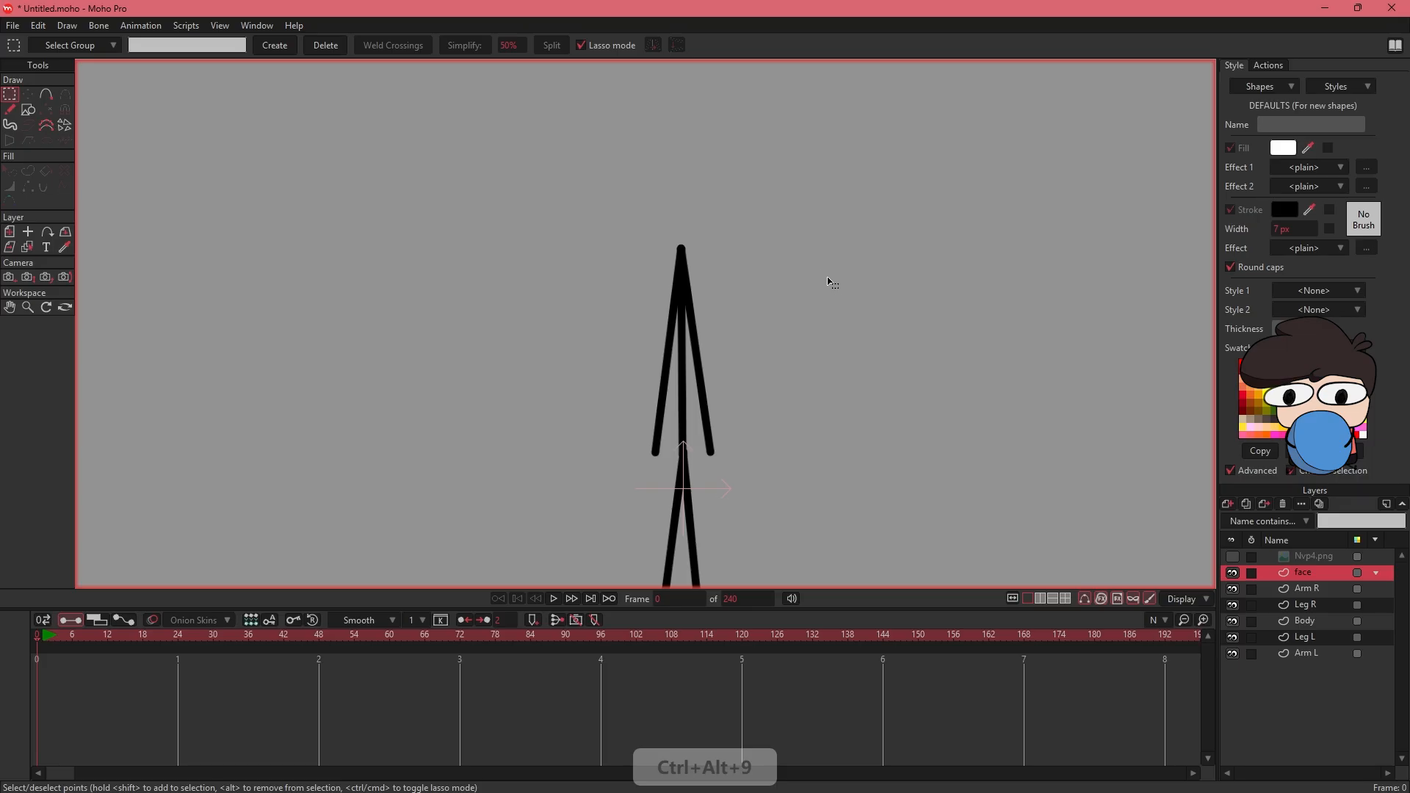
{"action": "left_click_drag", "start_coordinate": [785, 258], "coordinate": [807, 339]}
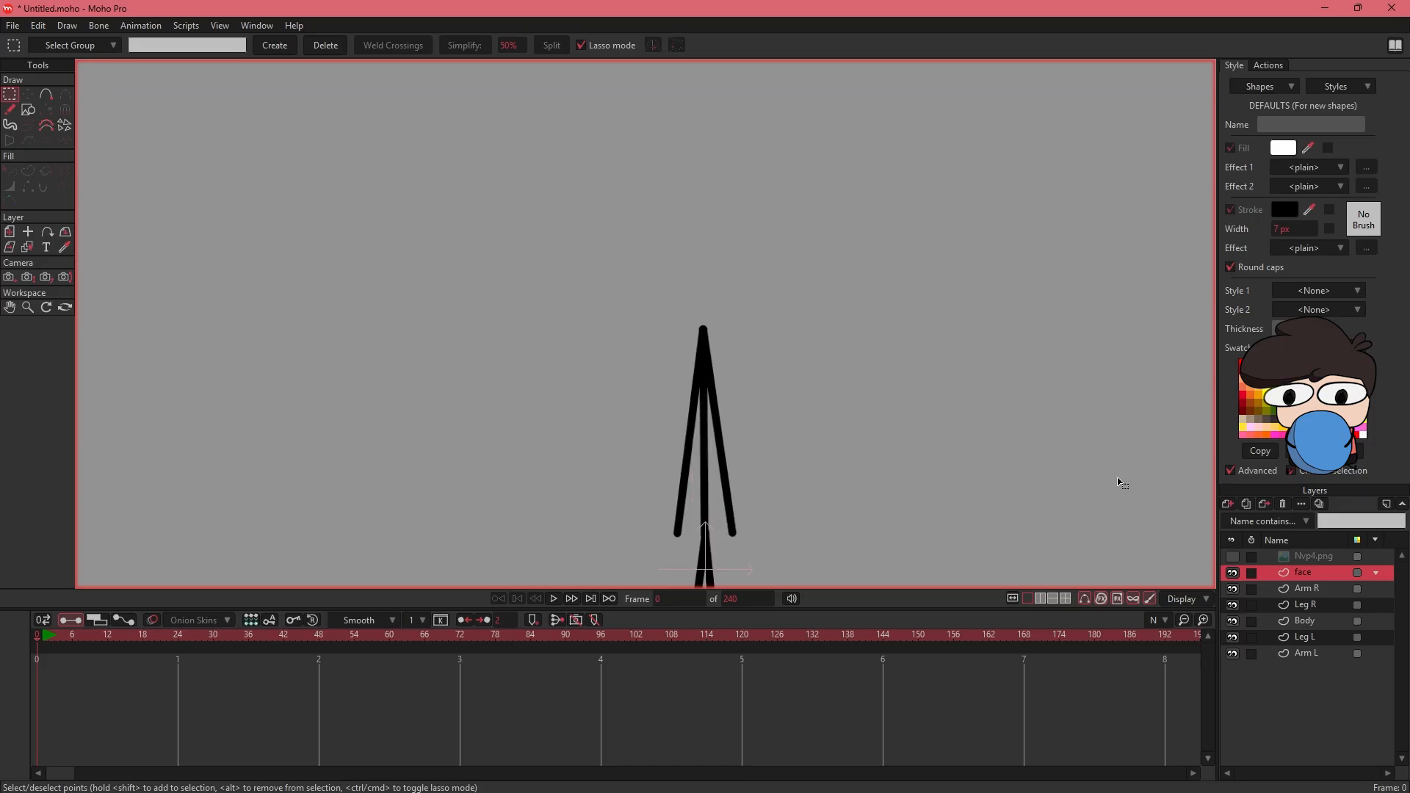
{"action": "left_click", "coordinate": [1233, 559]}
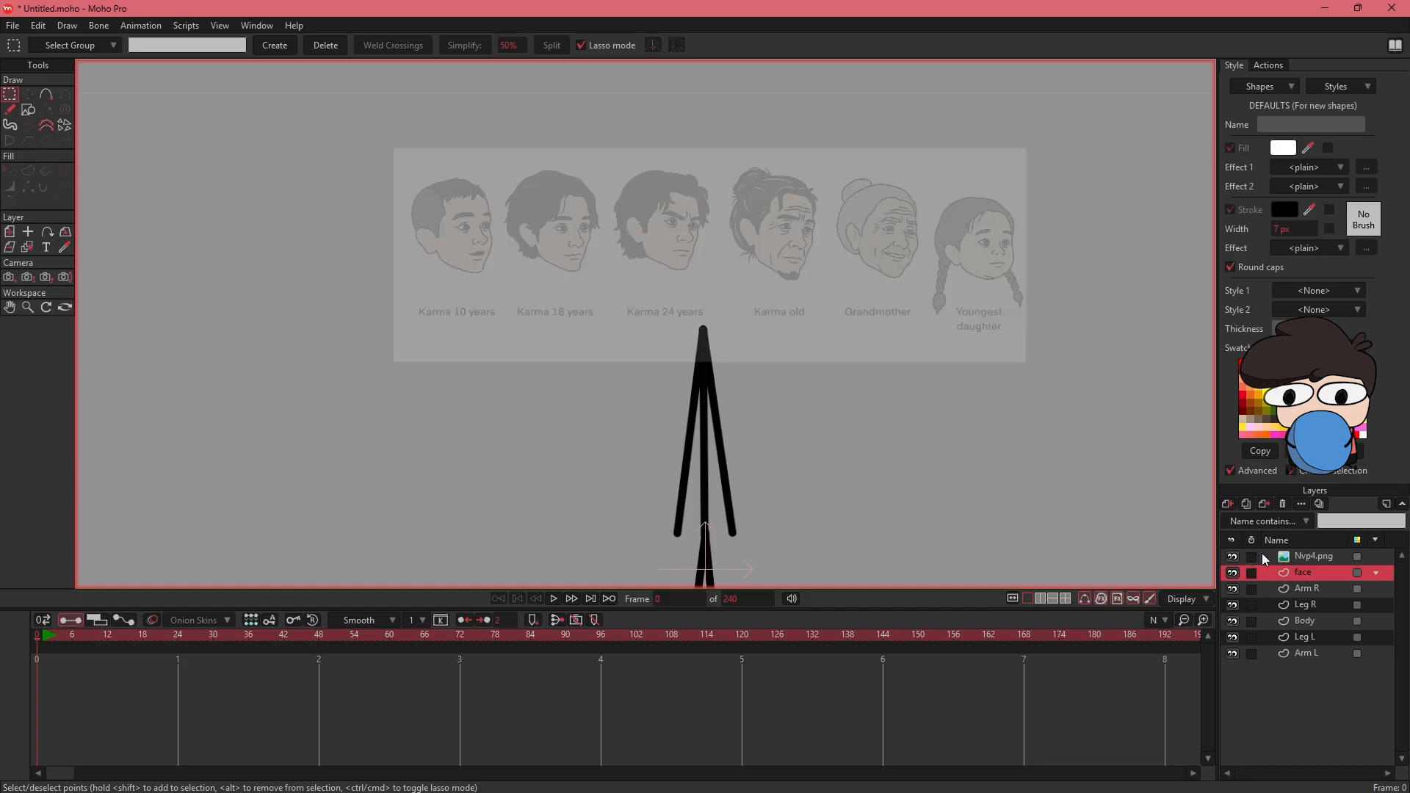
{"action": "left_click_drag", "start_coordinate": [1311, 572], "coordinate": [1312, 556]}
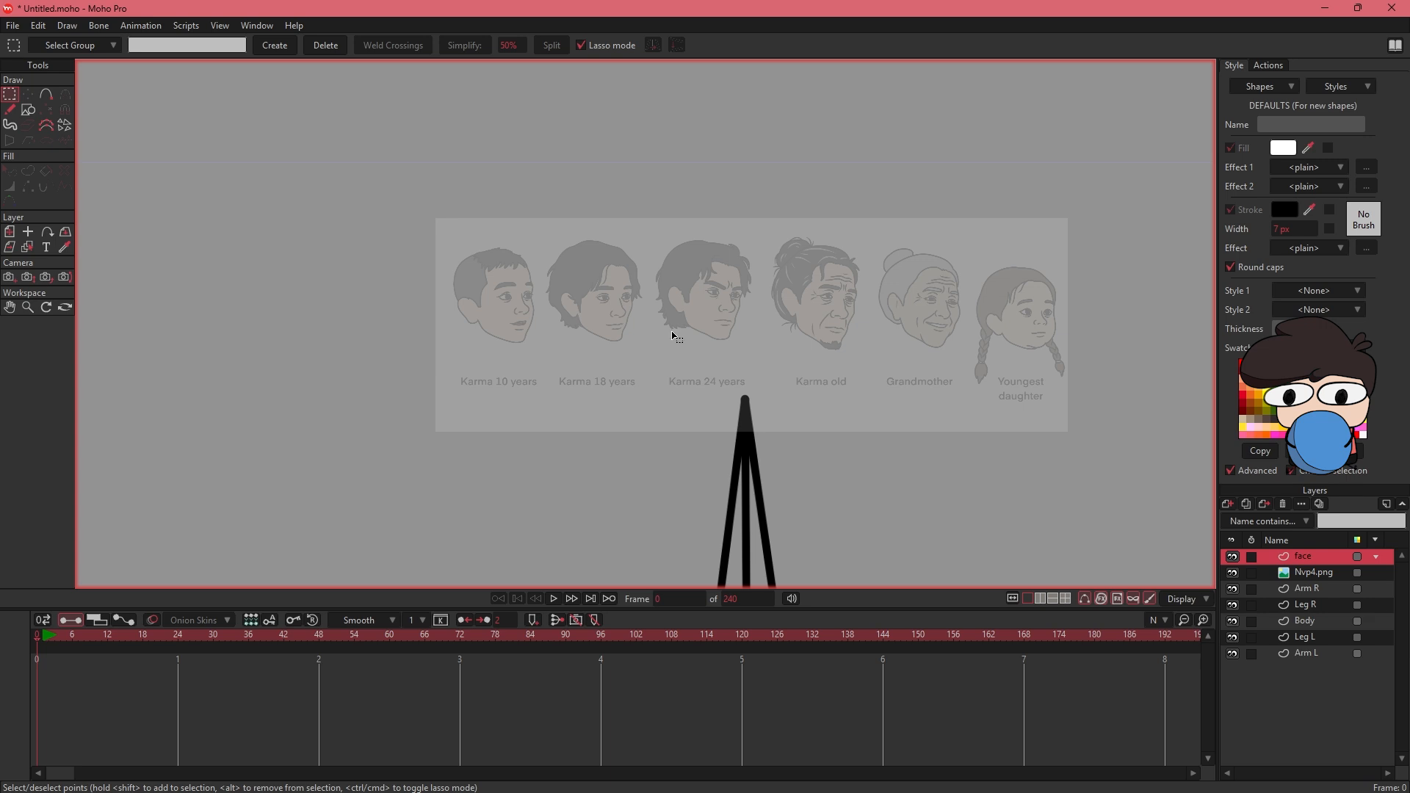
- Trace a closed outline of the Karma old face with Add Point, following the brow, cheek, chin, jaw, ear and forehead
{"action": "left_click_drag", "start_coordinate": [798, 318], "coordinate": [584, 361]}
{"action": "scroll", "coordinate": [610, 356], "scroll_direction": "up", "scroll_amount": 8}
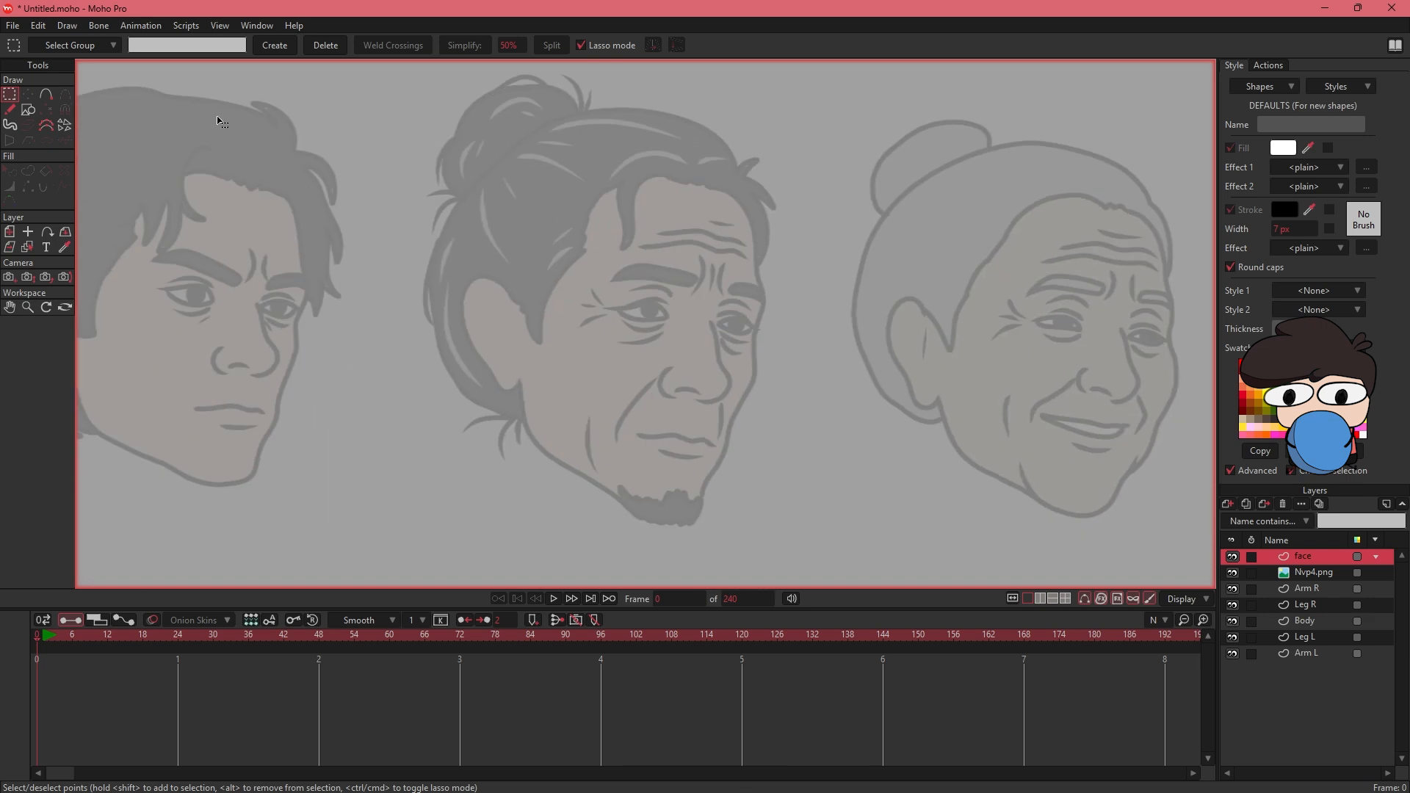
{"action": "left_click", "coordinate": [46, 94]}
{"action": "left_click", "coordinate": [731, 195]}
{"action": "left_click", "coordinate": [747, 218]}
{"action": "left_click", "coordinate": [754, 239]}
{"action": "left_click", "coordinate": [765, 297]}
{"action": "left_click", "coordinate": [754, 332]}
{"action": "left_click", "coordinate": [755, 370]}
{"action": "left_click", "coordinate": [741, 403]}
{"action": "left_click", "coordinate": [729, 427]}
{"action": "left_click", "coordinate": [724, 453]}
{"action": "left_click", "coordinate": [706, 481]}
{"action": "left_click", "coordinate": [697, 515]}
{"action": "left_click", "coordinate": [680, 525]}
{"action": "left_click", "coordinate": [650, 520]}
{"action": "left_click", "coordinate": [623, 506]}
{"action": "left_click", "coordinate": [586, 479]}
{"action": "left_click", "coordinate": [562, 463]}
{"action": "left_click", "coordinate": [541, 455]}
{"action": "left_click", "coordinate": [523, 427]}
{"action": "left_click", "coordinate": [520, 384]}
{"action": "left_click", "coordinate": [512, 392]}
{"action": "left_click", "coordinate": [493, 375]}
{"action": "left_click", "coordinate": [477, 356]}
{"action": "left_click", "coordinate": [465, 339]}
{"action": "left_click", "coordinate": [460, 291]}
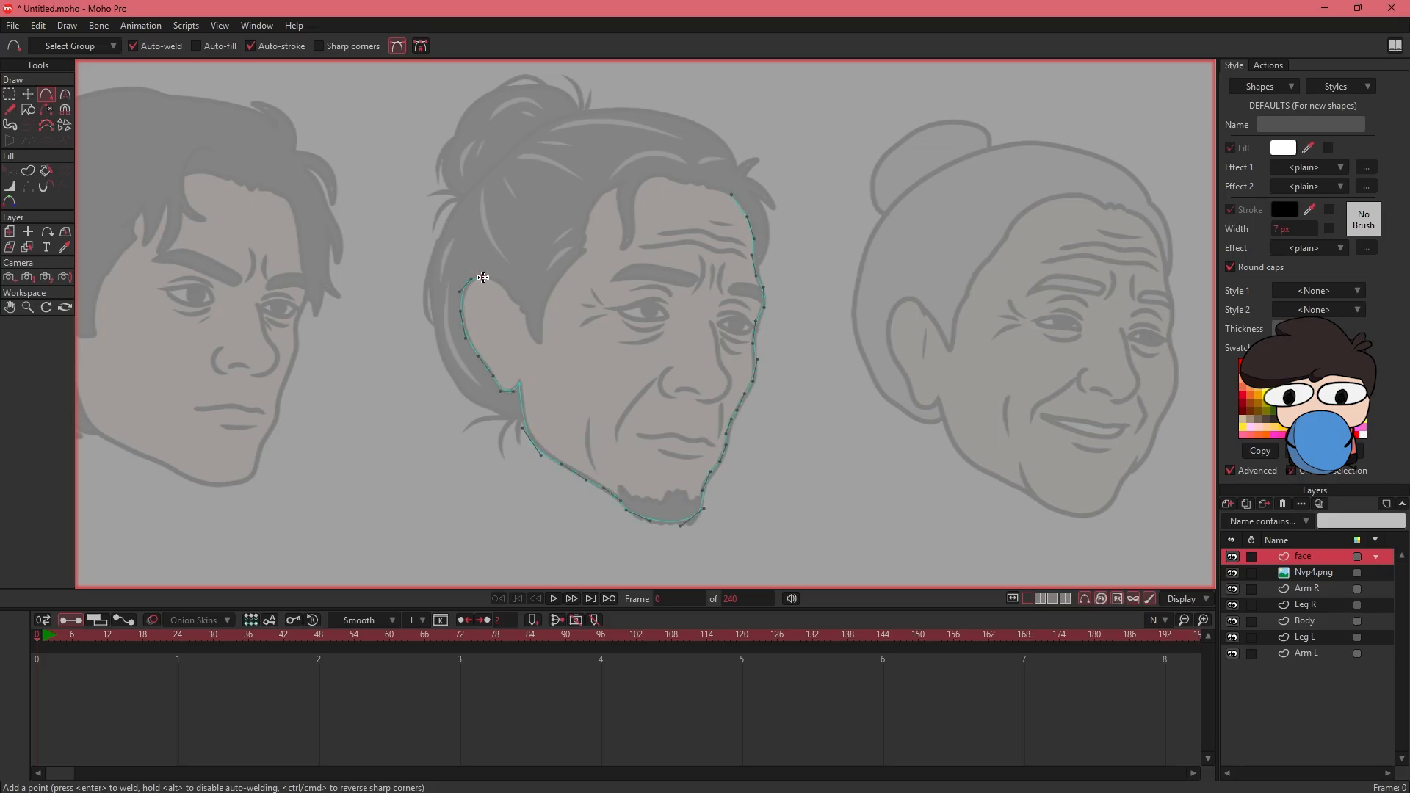
{"action": "left_click", "coordinate": [482, 276]}
{"action": "left_click", "coordinate": [508, 293]}
{"action": "left_click", "coordinate": [522, 313]}
{"action": "left_click", "coordinate": [538, 341]}
{"action": "left_click", "coordinate": [550, 290]}
{"action": "left_click", "coordinate": [575, 270]}
{"action": "left_click", "coordinate": [588, 239]}
{"action": "left_click", "coordinate": [599, 197]}
{"action": "left_click", "coordinate": [613, 185]}
{"action": "left_click", "coordinate": [634, 175]}
{"action": "left_click", "coordinate": [732, 195]}
- Select the traced head outline and reduce its stroke width to 0.2 px
{"action": "key", "text": "q"}
{"action": "left_click", "coordinate": [536, 176]}
{"action": "left_click_drag", "start_coordinate": [1277, 229], "coordinate": [1245, 231]}
{"action": "scroll", "coordinate": [441, 269], "scroll_direction": "down", "scroll_amount": 4}
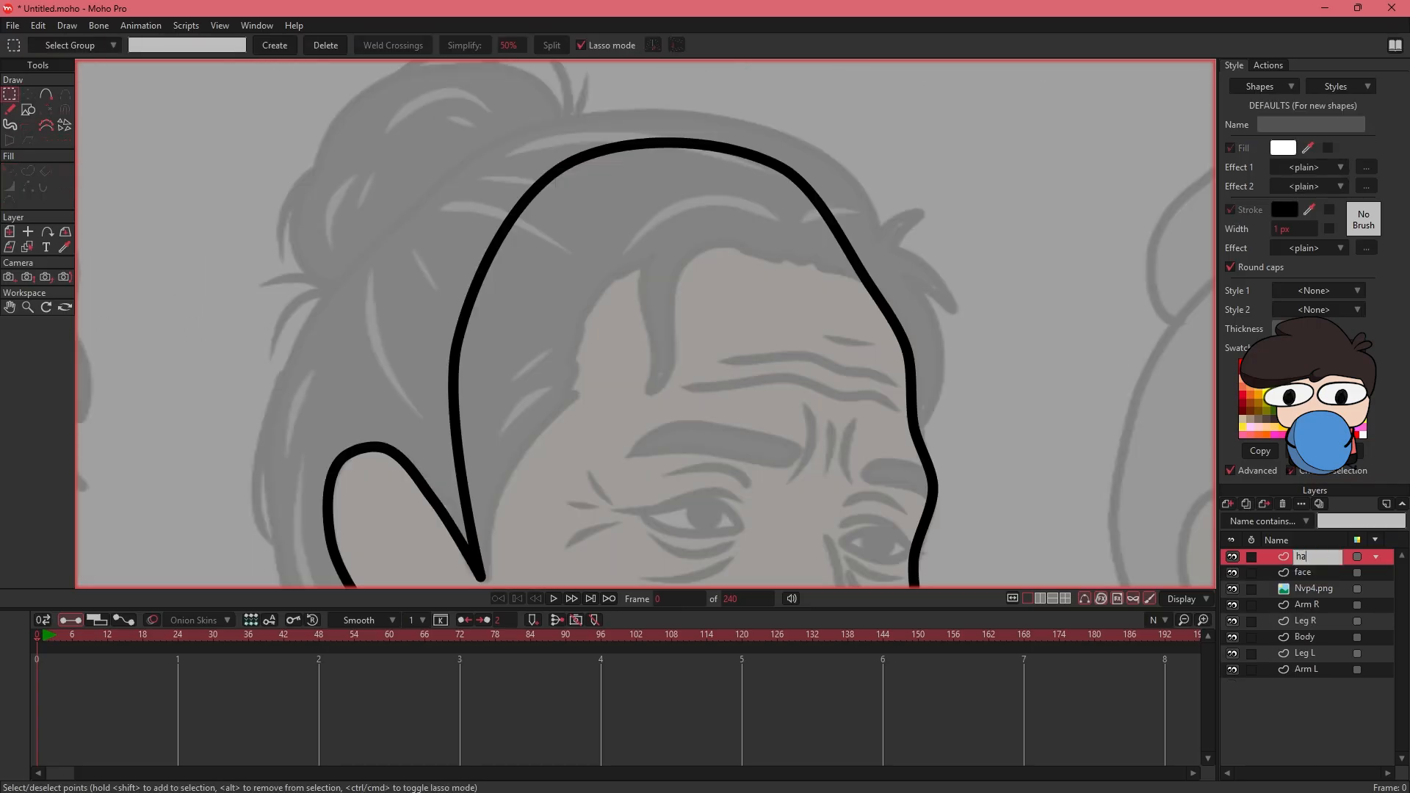
{"action": "scroll", "coordinate": [632, 331], "scroll_direction": "down", "scroll_amount": 2}
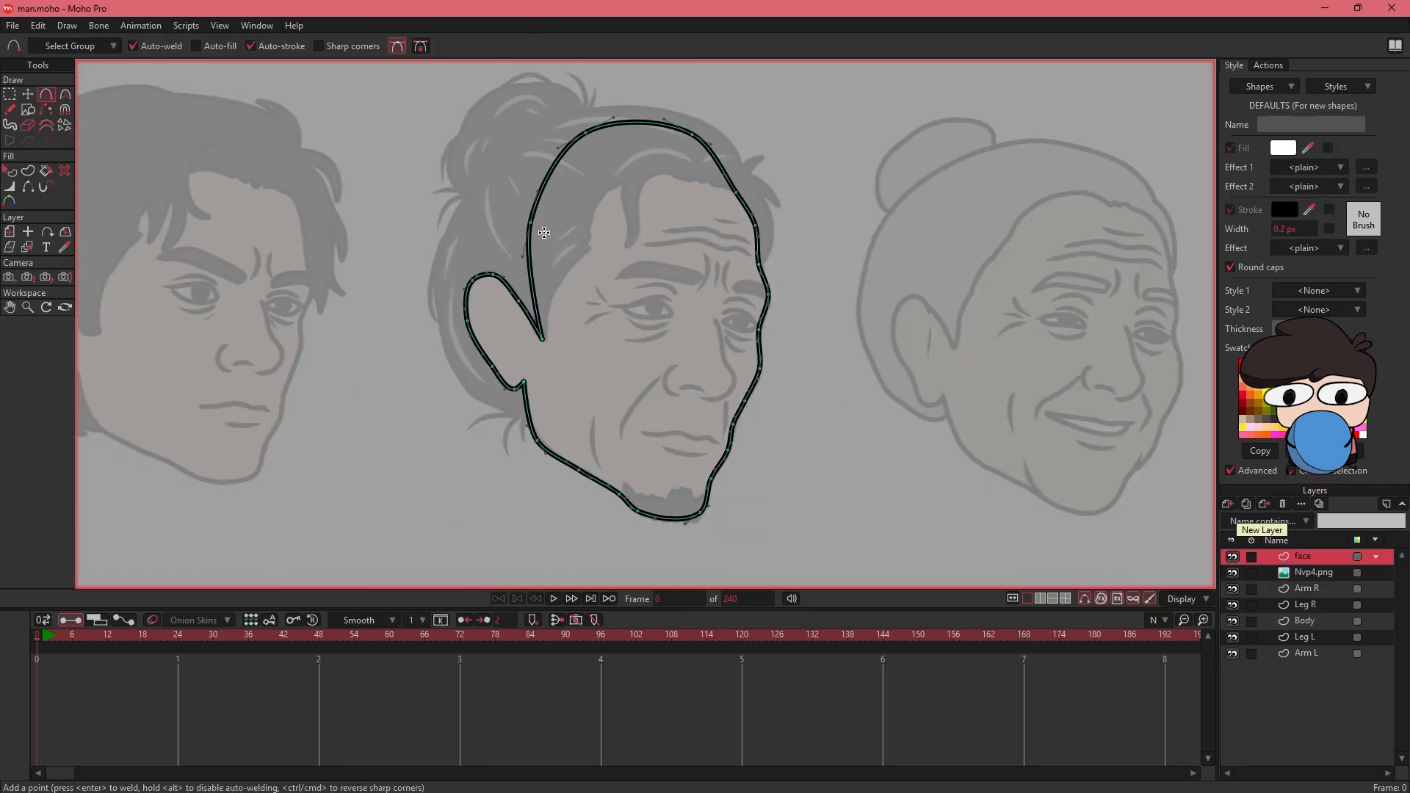
- Reshape the upper face outline to follow the reference hairline, including the temple corner and the hanging lock of hair
{"action": "left_click_drag", "start_coordinate": [545, 234], "coordinate": [628, 193]}
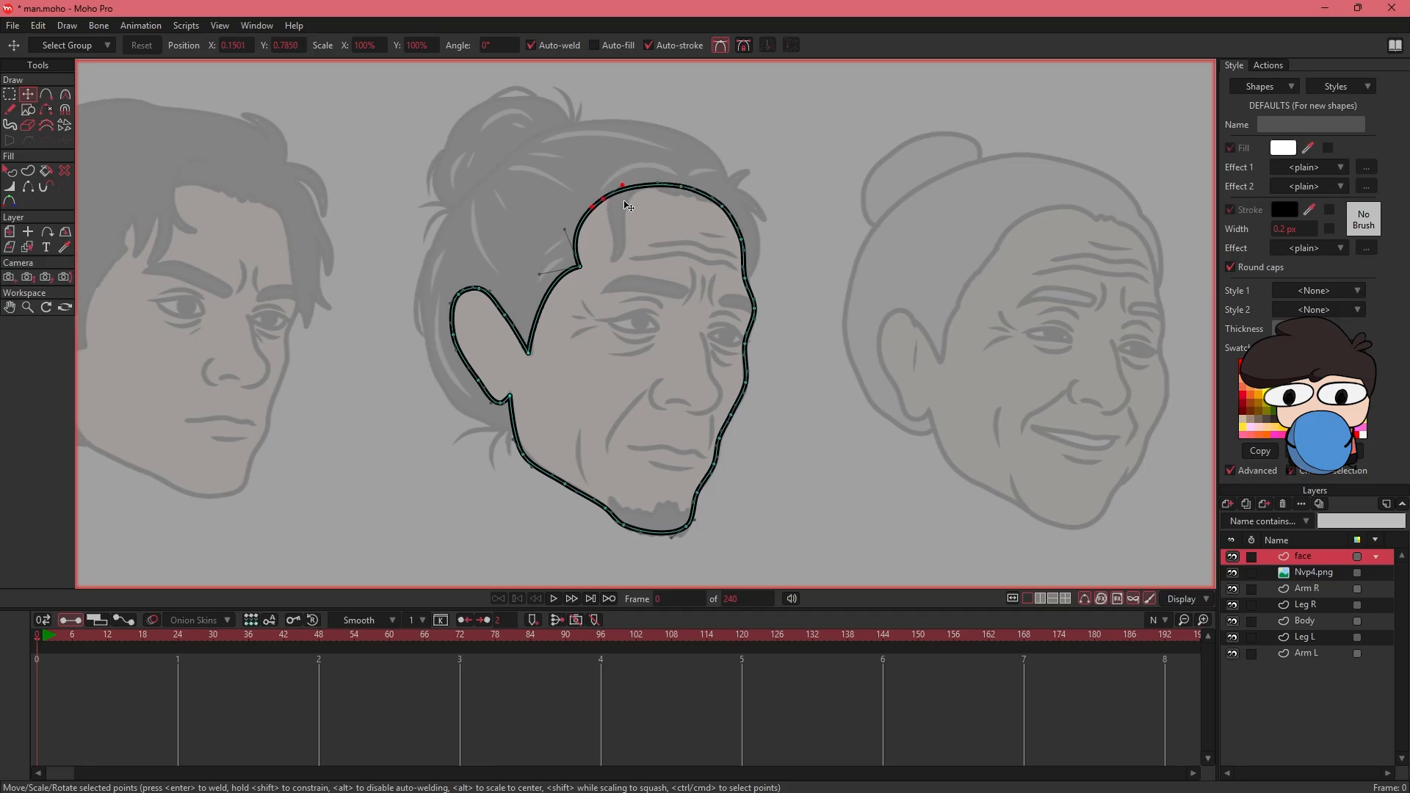
{"action": "scroll", "coordinate": [628, 206], "scroll_direction": "up", "scroll_amount": 4}
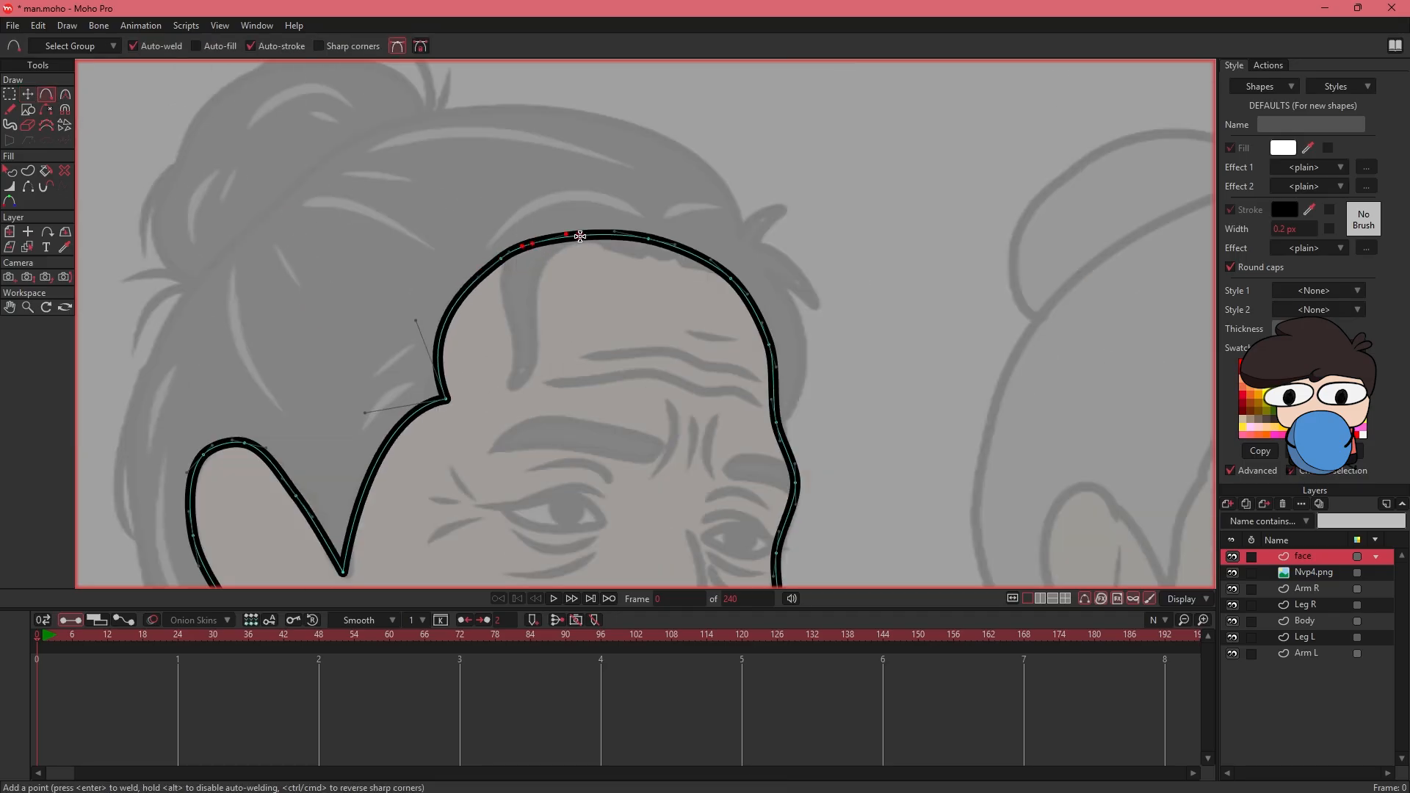
{"action": "left_click_drag", "start_coordinate": [535, 239], "coordinate": [537, 339]}
{"action": "key", "text": "a"}
{"action": "left_click", "coordinate": [539, 332]}
{"action": "left_click", "coordinate": [557, 287]}
{"action": "key", "text": "t"}
{"action": "left_click_drag", "start_coordinate": [556, 287], "coordinate": [545, 272]}
{"action": "left_click_drag", "start_coordinate": [609, 283], "coordinate": [572, 298]}
{"action": "left_click_drag", "start_coordinate": [612, 255], "coordinate": [612, 267]}
{"action": "left_click_drag", "start_coordinate": [615, 289], "coordinate": [790, 223]}
- Add a new vector layer above the face layer and name it hair
{"action": "left_click", "coordinate": [1228, 504]}
{"action": "left_click", "coordinate": [1237, 525]}
{"action": "type", "text": "hair"}
{"action": "key", "text": "Return"}
- Trace the nose, nostril, smile-fold and cheek lines of the reference on the face layer
{"action": "left_click", "coordinate": [1300, 574]}
{"action": "mouse_move", "coordinate": [797, 462]}
{"action": "left_mouse_down"}
{"action": "mouse_move", "coordinate": [732, 209]}
{"action": "mouse_move", "coordinate": [801, 320]}
{"action": "mouse_move", "coordinate": [784, 360]}
{"action": "left_mouse_up"}
{"action": "left_click", "coordinate": [46, 94]}
{"action": "mouse_move", "coordinate": [784, 360]}
{"action": "left_mouse_down"}
{"action": "mouse_move", "coordinate": [744, 368]}
{"action": "mouse_move", "coordinate": [660, 343]}
{"action": "mouse_move", "coordinate": [669, 305]}
{"action": "left_mouse_up"}
{"action": "mouse_move", "coordinate": [669, 306]}
{"action": "left_mouse_down"}
{"action": "mouse_move", "coordinate": [687, 299]}
{"action": "mouse_move", "coordinate": [715, 342]}
{"action": "left_mouse_up"}
{"action": "mouse_move", "coordinate": [715, 343]}
{"action": "left_mouse_down"}
{"action": "mouse_move", "coordinate": [738, 349]}
{"action": "mouse_move", "coordinate": [884, 220]}
{"action": "mouse_move", "coordinate": [825, 264]}
{"action": "left_mouse_up"}
{"action": "left_click_drag", "start_coordinate": [715, 278], "coordinate": [639, 374]}
{"action": "left_click_drag", "start_coordinate": [639, 374], "coordinate": [637, 405]}
{"action": "mouse_move", "coordinate": [835, 342]}
{"action": "left_mouse_down"}
{"action": "mouse_move", "coordinate": [694, 293]}
{"action": "mouse_move", "coordinate": [708, 325]}
{"action": "left_mouse_up"}
{"action": "left_click_drag", "start_coordinate": [707, 325], "coordinate": [701, 346]}
{"action": "left_click_drag", "start_coordinate": [442, 312], "coordinate": [456, 417]}
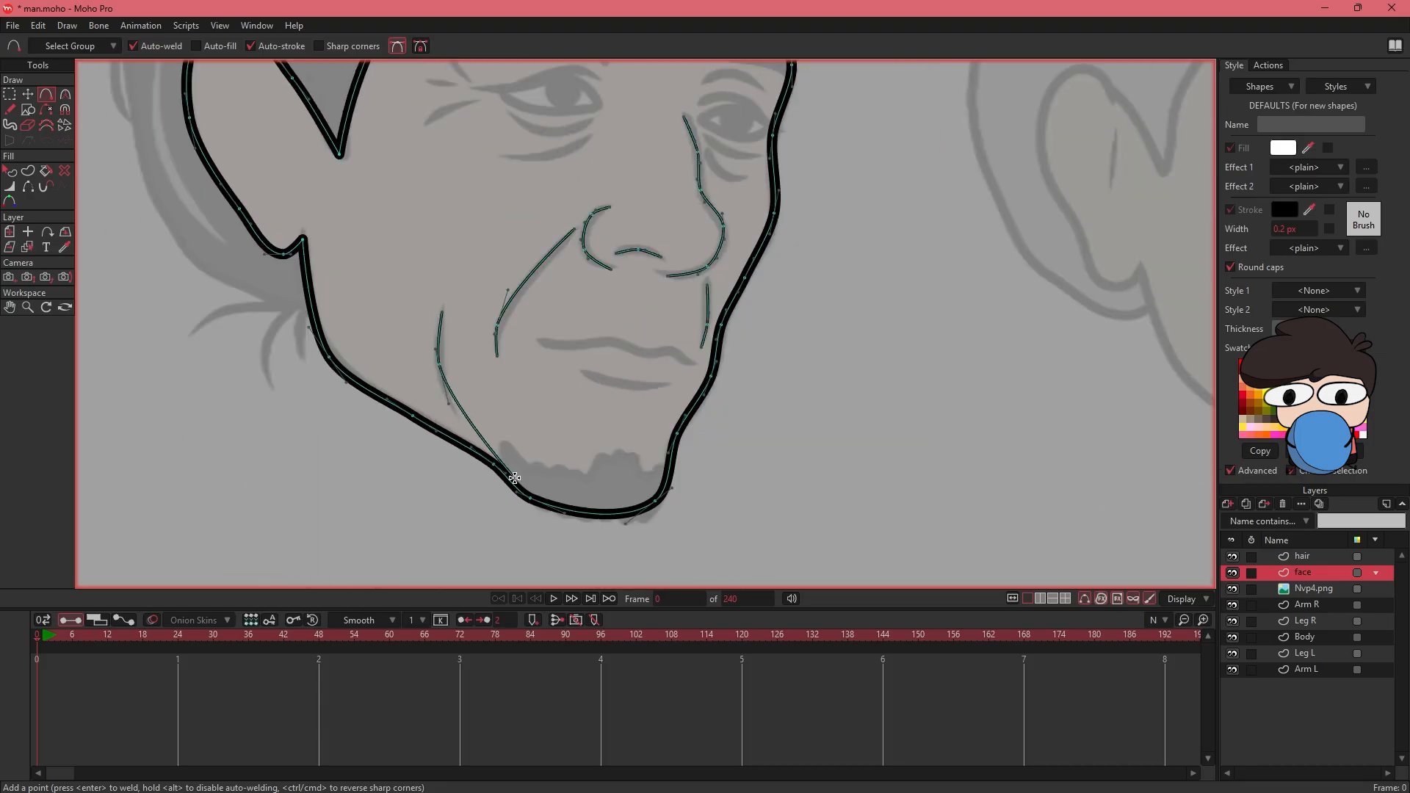
- Trace the short chin lines beside the goatee, the mouth line and the lower-lip line
{"action": "left_click_drag", "start_coordinate": [509, 481], "coordinate": [498, 443]}
{"action": "left_click_drag", "start_coordinate": [674, 430], "coordinate": [668, 465]}
{"action": "left_click_drag", "start_coordinate": [531, 381], "coordinate": [603, 376]}
{"action": "left_click_drag", "start_coordinate": [603, 377], "coordinate": [636, 389]}
{"action": "left_click_drag", "start_coordinate": [636, 389], "coordinate": [690, 401]}
{"action": "left_click_drag", "start_coordinate": [575, 409], "coordinate": [618, 424]}
{"action": "left_click_drag", "start_coordinate": [619, 424], "coordinate": [661, 421]}
- Trace the wrinkle lines below both eyes
{"action": "mouse_move", "coordinate": [535, 234]}
{"action": "left_mouse_down"}
{"action": "mouse_move", "coordinate": [633, 428]}
{"action": "mouse_move", "coordinate": [591, 427]}
{"action": "left_mouse_up"}
{"action": "left_click_drag", "start_coordinate": [640, 366], "coordinate": [592, 389]}
{"action": "left_click_drag", "start_coordinate": [592, 389], "coordinate": [560, 389]}
{"action": "left_click_drag", "start_coordinate": [754, 385], "coordinate": [635, 382]}
{"action": "left_click_drag", "start_coordinate": [640, 381], "coordinate": [676, 407]}
- Trace the three forehead wrinkle lines above the eyebrows
{"action": "left_click_drag", "start_coordinate": [574, 219], "coordinate": [548, 298]}
{"action": "left_click_drag", "start_coordinate": [446, 273], "coordinate": [499, 272]}
{"action": "mouse_move", "coordinate": [500, 272]}
{"action": "left_mouse_down"}
{"action": "mouse_move", "coordinate": [544, 261]}
{"action": "mouse_move", "coordinate": [593, 279]}
{"action": "left_mouse_up"}
{"action": "left_click_drag", "start_coordinate": [593, 279], "coordinate": [659, 296]}
{"action": "left_click_drag", "start_coordinate": [484, 245], "coordinate": [546, 234]}
{"action": "left_click_drag", "start_coordinate": [545, 234], "coordinate": [654, 269]}
{"action": "left_click_drag", "start_coordinate": [580, 217], "coordinate": [634, 229]}
{"action": "left_click_drag", "start_coordinate": [492, 324], "coordinate": [564, 297]}
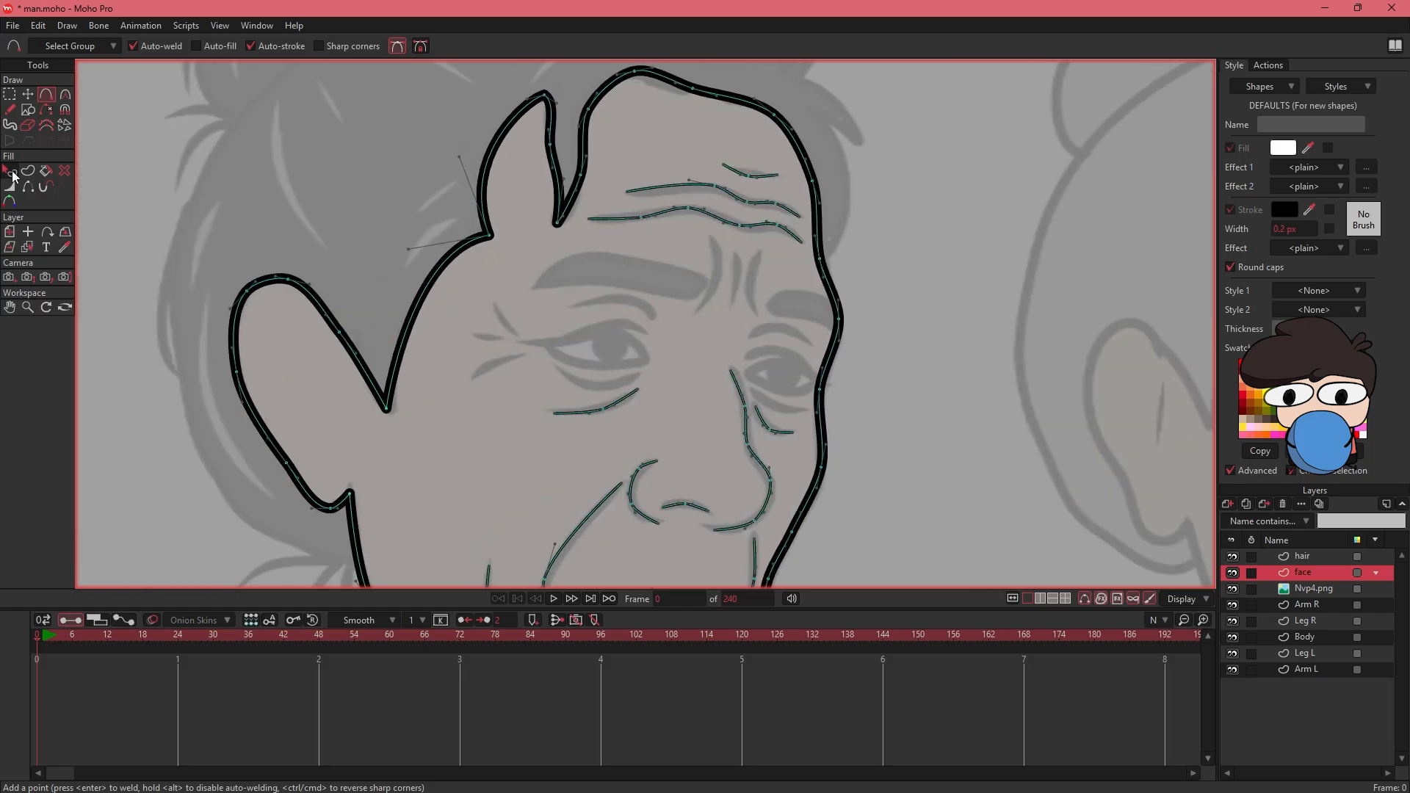
- Select the forehead, under-eye, nose, cheek, mouth and chin lines on the face layer and set their stroke width to 1 px
{"action": "left_click", "coordinate": [10, 170]}
{"action": "left_click", "coordinate": [706, 165]}
{"action": "left_click", "coordinate": [740, 154], "text": "shift"}
{"action": "left_click", "coordinate": [737, 407], "text": "shift"}
{"action": "left_click", "coordinate": [757, 403], "text": "shift"}
{"action": "left_click", "coordinate": [676, 481], "text": "shift"}
{"action": "left_click", "coordinate": [622, 462], "text": "shift"}
{"action": "left_click_drag", "start_coordinate": [622, 462], "coordinate": [609, 285]}
{"action": "left_click", "coordinate": [559, 324], "text": "shift"}
{"action": "left_click", "coordinate": [466, 412], "text": "shift"}
{"action": "left_click", "coordinate": [624, 433], "text": "shift"}
{"action": "left_click", "coordinate": [697, 403], "text": "shift"}
{"action": "left_click", "coordinate": [732, 382], "text": "shift"}
{"action": "double_click", "coordinate": [1286, 229]}
{"action": "type", "text": "1"}
- Start the hair outline on the hair layer, tracing the edge of the hair beside the far side of the forehead
{"action": "left_click", "coordinate": [46, 94]}
{"action": "key", "text": "Escape"}
{"action": "left_click_drag", "start_coordinate": [208, 197], "coordinate": [187, 359]}
{"action": "left_click_drag", "start_coordinate": [675, 254], "coordinate": [747, 398]}
{"action": "left_click", "coordinate": [1302, 557]}
{"action": "left_click", "coordinate": [762, 374]}
{"action": "left_click", "coordinate": [775, 343]}
{"action": "left_click_drag", "start_coordinate": [775, 340], "coordinate": [771, 320]}
- Continue the hair outline around the pointed tufts sticking out above the forehead
{"action": "left_click", "coordinate": [732, 247]}
{"action": "left_click", "coordinate": [756, 261]}
{"action": "left_click", "coordinate": [780, 282]}
{"action": "left_click", "coordinate": [763, 244]}
{"action": "left_click", "coordinate": [744, 226]}
{"action": "left_click", "coordinate": [722, 217]}
{"action": "left_click", "coordinate": [752, 182]}
{"action": "left_click", "coordinate": [737, 191]}
{"action": "left_click", "coordinate": [728, 181]}
{"action": "left_click", "coordinate": [712, 191]}
- Continue the hair outline over the crown to the base of the bun at the back of the head
{"action": "left_click_drag", "start_coordinate": [732, 209], "coordinate": [753, 297]}
{"action": "left_click", "coordinate": [784, 281]}
{"action": "left_click", "coordinate": [717, 235]}
{"action": "left_click", "coordinate": [608, 213]}
{"action": "left_click", "coordinate": [491, 216]}
{"action": "left_click_drag", "start_coordinate": [418, 275], "coordinate": [588, 230]}
{"action": "left_click", "coordinate": [569, 207]}
{"action": "left_click", "coordinate": [478, 292]}
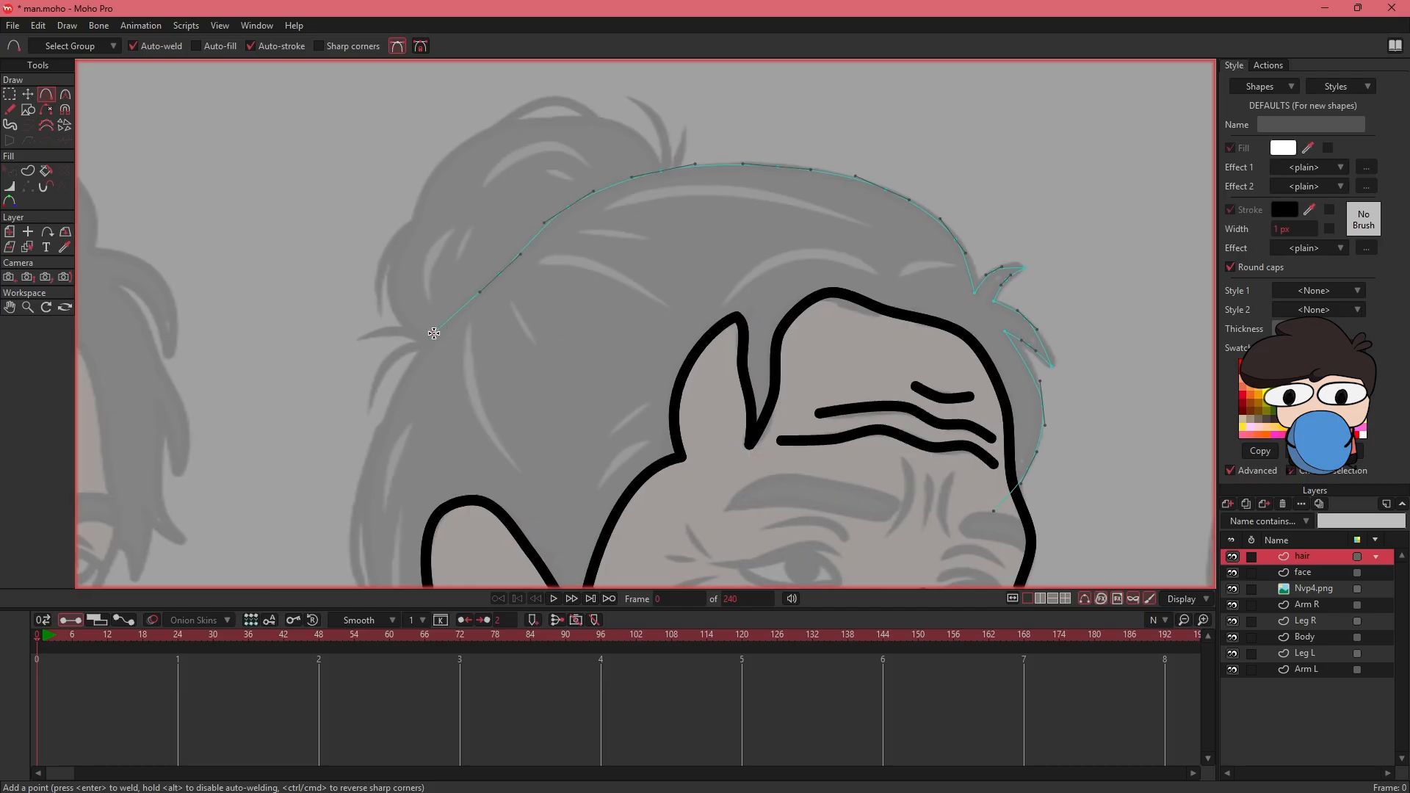
- Trace the hair down the back of the head to below the ear, and close the outline across the face to its start
{"action": "left_click_drag", "start_coordinate": [387, 526], "coordinate": [476, 305]}
{"action": "left_click", "coordinate": [461, 224]}
{"action": "left_click", "coordinate": [455, 352]}
{"action": "left_click_drag", "start_coordinate": [529, 518], "coordinate": [470, 335]}
{"action": "left_click", "coordinate": [426, 289]}
{"action": "left_click", "coordinate": [526, 368]}
{"action": "left_click", "coordinate": [579, 379]}
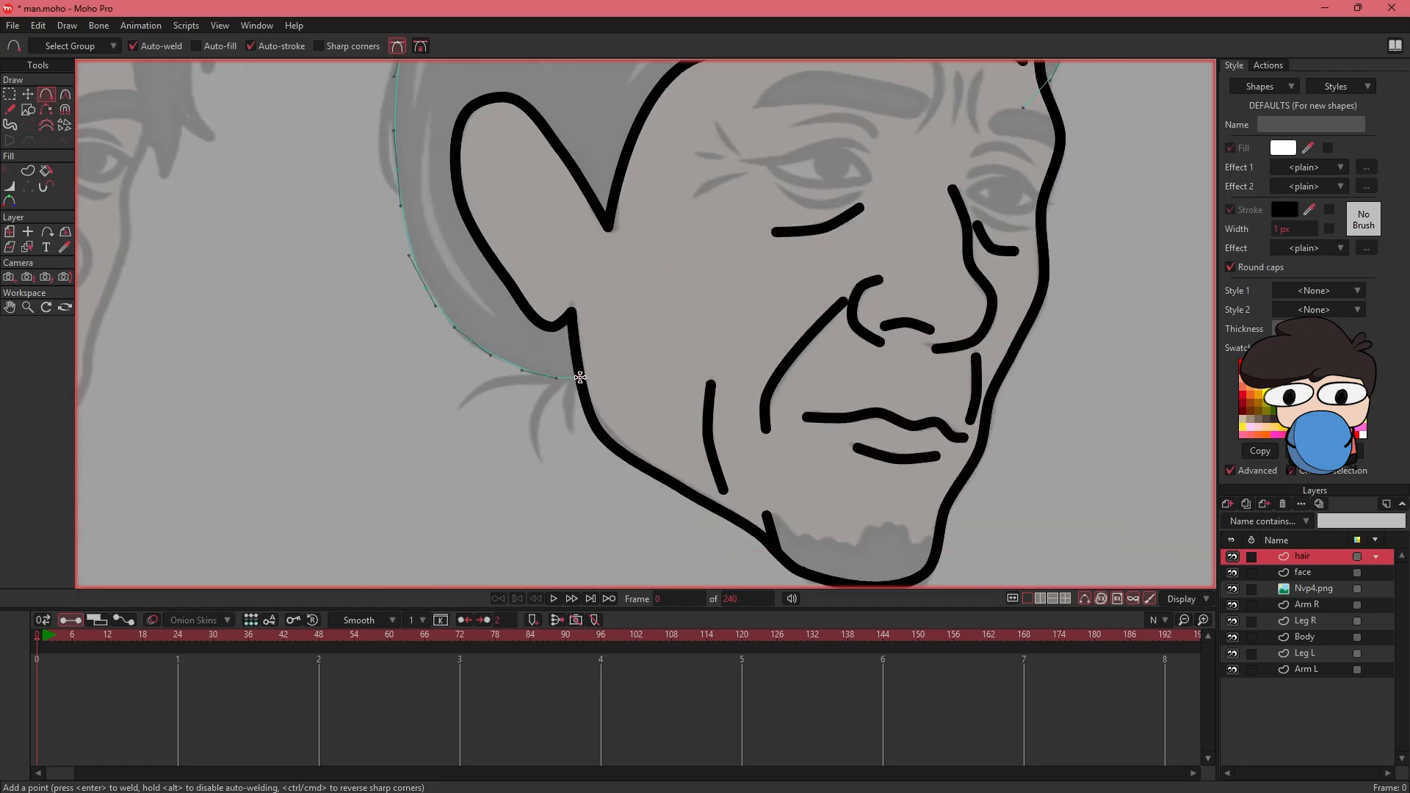
{"action": "left_click_drag", "start_coordinate": [808, 242], "coordinate": [619, 348]}
{"action": "left_click", "coordinate": [743, 302]}
{"action": "left_click", "coordinate": [834, 215]}
- Trace the outline of the hair bun as a separate curve joined to the head hair
{"action": "left_click_drag", "start_coordinate": [588, 140], "coordinate": [665, 536]}
{"action": "left_click_drag", "start_coordinate": [575, 277], "coordinate": [563, 252]}
{"action": "left_click", "coordinate": [512, 224]}
{"action": "left_click", "coordinate": [463, 232]}
{"action": "left_click", "coordinate": [421, 228]}
{"action": "left_click", "coordinate": [365, 257]}
{"action": "left_click", "coordinate": [330, 322]}
{"action": "left_click", "coordinate": [306, 366]}
{"action": "left_click", "coordinate": [302, 401]}
{"action": "left_click", "coordinate": [316, 435]}
{"action": "left_click", "coordinate": [345, 443]}
{"action": "key", "text": "Return"}
- Create two vector layers named eyeris and eyewhite above the hair layer, with eyewhite directly beneath eyeris
{"action": "left_click_drag", "start_coordinate": [591, 375], "coordinate": [519, 157]}
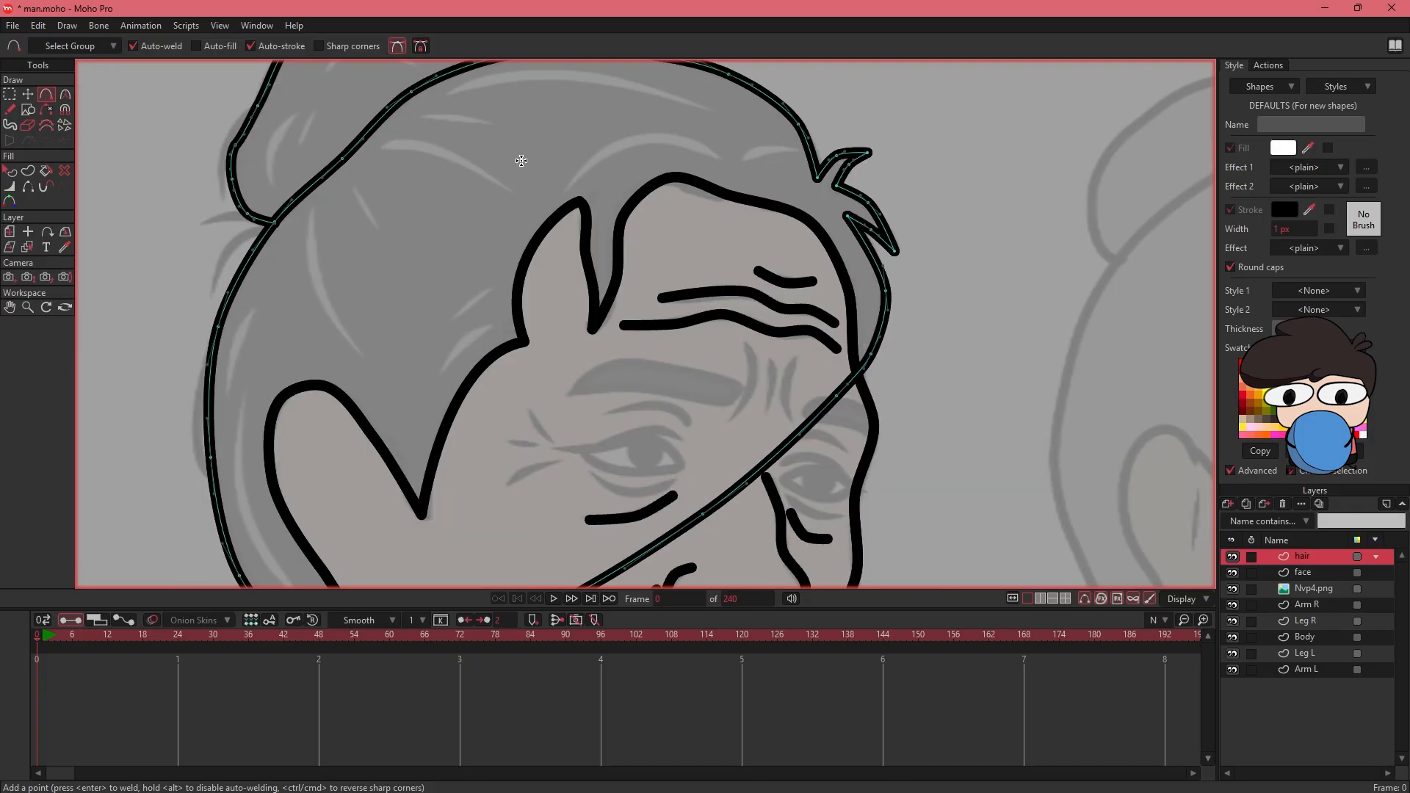
{"action": "scroll", "coordinate": [514, 169], "scroll_direction": "down", "scroll_amount": 4}
{"action": "left_click_drag", "start_coordinate": [403, 244], "coordinate": [418, 179]}
{"action": "mouse_move", "coordinate": [668, 305]}
{"action": "left_mouse_down"}
{"action": "mouse_move", "coordinate": [598, 389]}
{"action": "mouse_move", "coordinate": [583, 318]}
{"action": "mouse_move", "coordinate": [620, 248]}
{"action": "left_mouse_up"}
{"action": "left_click", "coordinate": [1246, 504]}
{"action": "type", "text": "eye"}
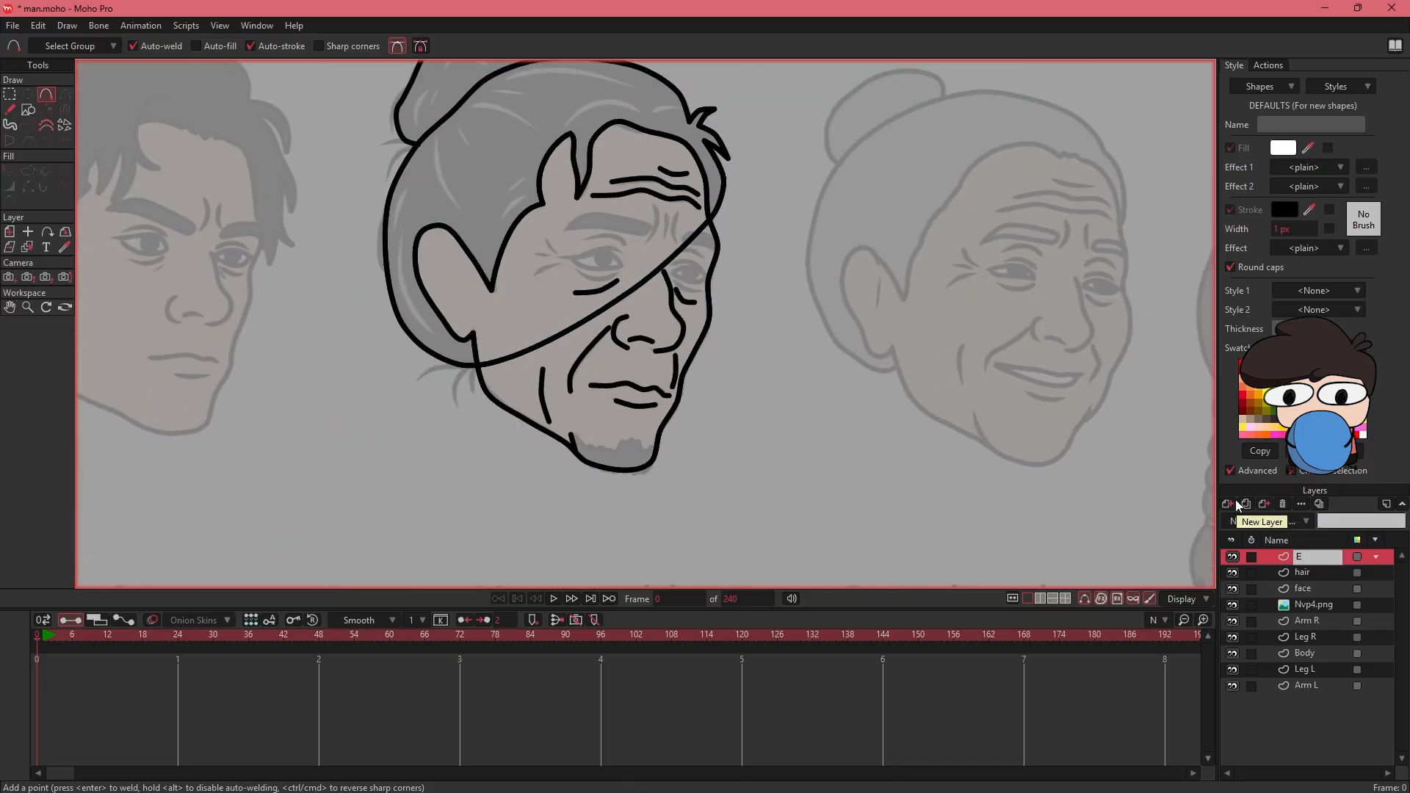
{"action": "key", "text": "Return"}
{"action": "left_click", "coordinate": [1229, 504]}
{"action": "type", "text": "eyewhite"}
{"action": "key", "text": "Return"}
{"action": "left_click_drag", "start_coordinate": [1290, 556], "coordinate": [1303, 584]}
{"action": "key", "text": "]"}
{"action": "left_click_drag", "start_coordinate": [528, 245], "coordinate": [499, 330]}
{"action": "scroll", "coordinate": [526, 271], "scroll_direction": "up", "scroll_amount": 5}
{"action": "left_click_drag", "start_coordinate": [559, 344], "coordinate": [542, 321]}
{"action": "left_click", "coordinate": [520, 315]}
{"action": "left_click", "coordinate": [501, 320]}
{"action": "left_click", "coordinate": [482, 326]}
{"action": "left_click", "coordinate": [471, 331]}
{"action": "left_click", "coordinate": [461, 339]}
{"action": "left_click_drag", "start_coordinate": [458, 345], "coordinate": [560, 344]}
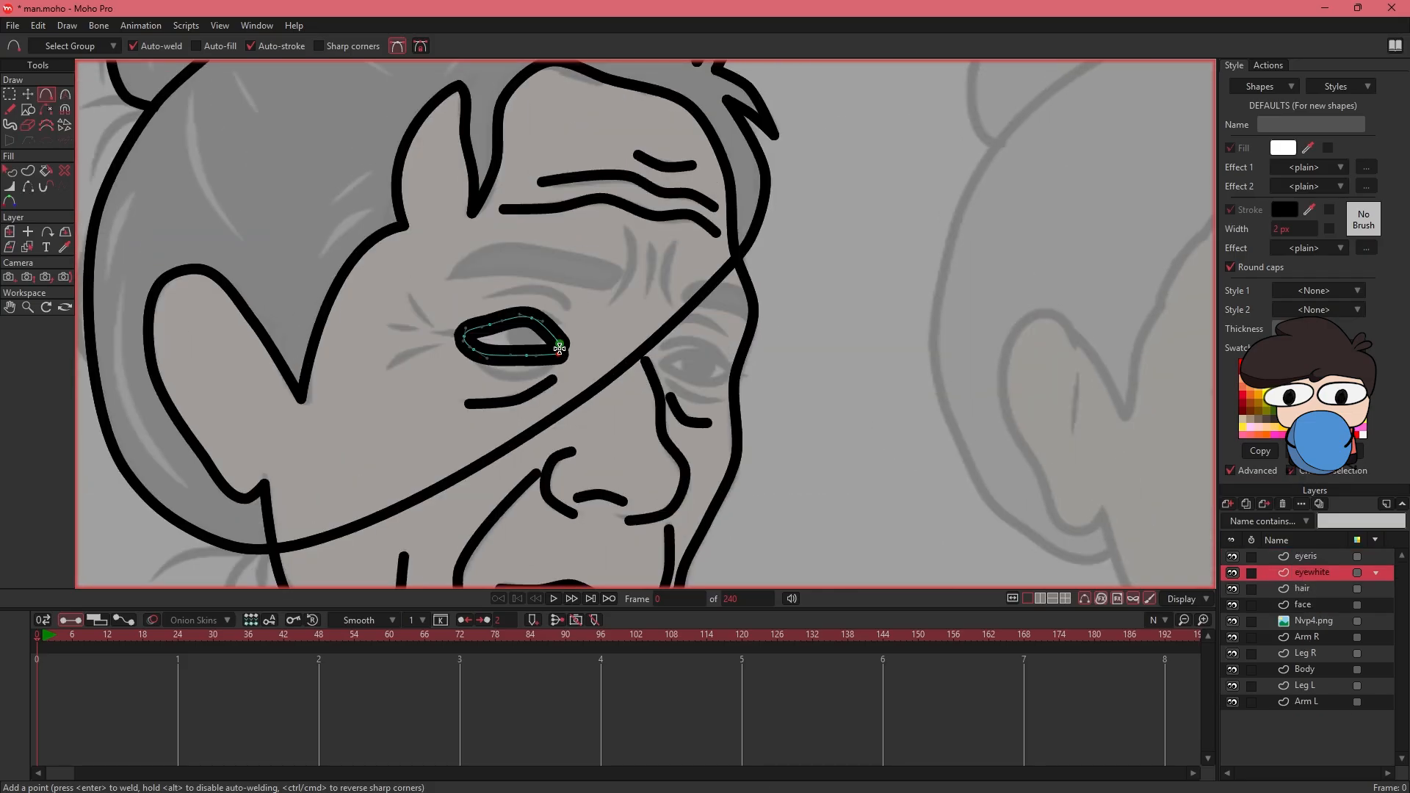
{"action": "key", "text": "ctrl+z"}
{"action": "key", "text": "ctrl+z"}
{"action": "key", "text": "ctrl+z"}
{"action": "key", "text": "ctrl+z"}
{"action": "key", "text": "ctrl+z"}
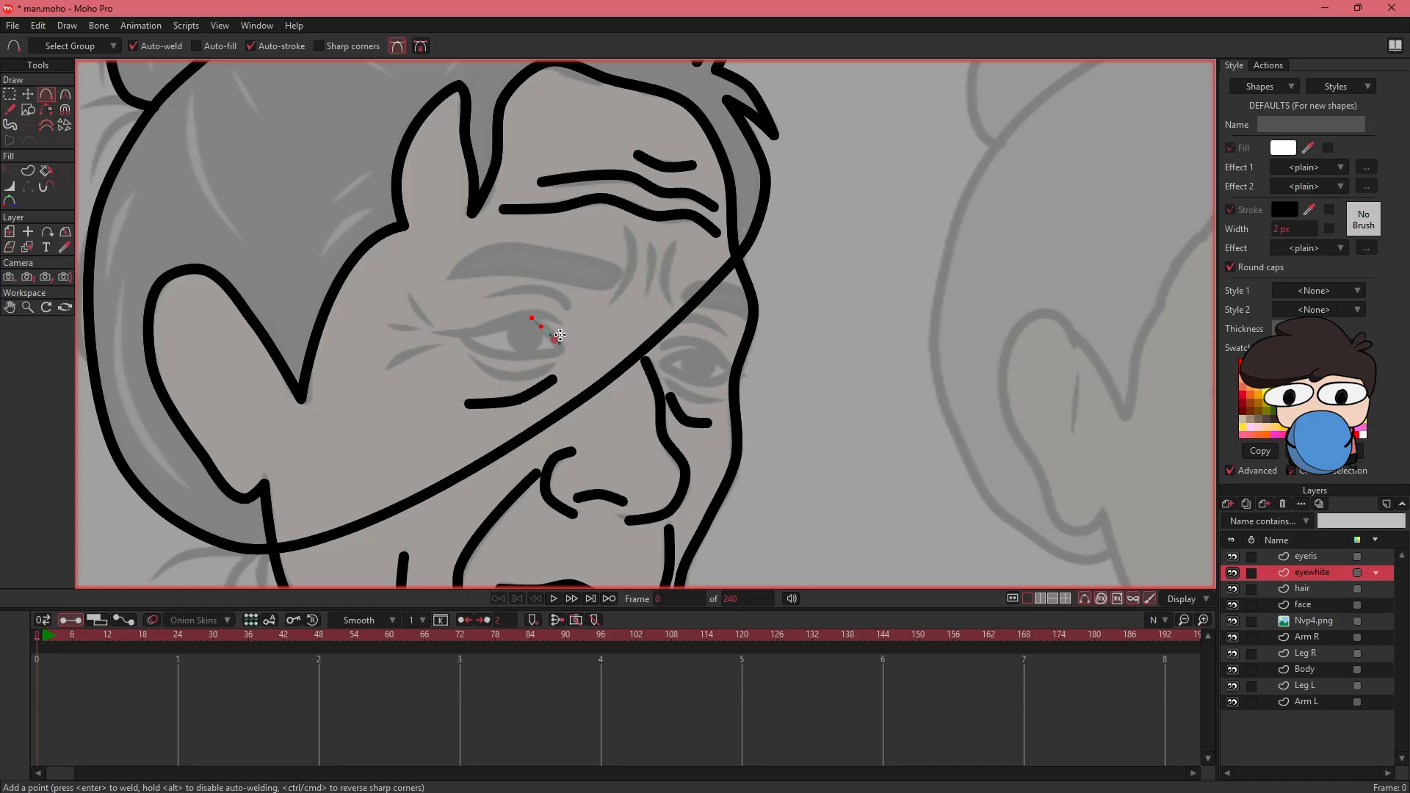
- Trace the closed outline of the near eye on the eyewhite layer and adjust its points to the reference
{"action": "left_click_drag", "start_coordinate": [559, 352], "coordinate": [545, 324]}
{"action": "left_click", "coordinate": [525, 318]}
{"action": "left_click", "coordinate": [508, 325]}
{"action": "left_click", "coordinate": [467, 338]}
{"action": "left_click", "coordinate": [559, 352]}
{"action": "key", "text": "t"}
{"action": "left_click_drag", "start_coordinate": [533, 320], "coordinate": [511, 319]}
{"action": "left_click_drag", "start_coordinate": [465, 315], "coordinate": [499, 352]}
- Trace the closed outline of the far eye and adjust its points to the reference
{"action": "mouse_move", "coordinate": [662, 362]}
{"action": "left_mouse_down"}
{"action": "mouse_move", "coordinate": [572, 355]}
{"action": "mouse_move", "coordinate": [604, 342]}
{"action": "mouse_move", "coordinate": [584, 347]}
{"action": "left_mouse_up"}
{"action": "key", "text": "a"}
{"action": "left_click", "coordinate": [616, 377]}
{"action": "left_click", "coordinate": [572, 356]}
{"action": "key", "text": "t"}
{"action": "left_click_drag", "start_coordinate": [573, 365], "coordinate": [638, 360]}
{"action": "left_click_drag", "start_coordinate": [641, 376], "coordinate": [634, 374]}
- Trace the eyelid crease above the near eye
{"action": "left_click_drag", "start_coordinate": [640, 310], "coordinate": [777, 327]}
{"action": "key", "text": "a"}
{"action": "left_click_drag", "start_coordinate": [617, 318], "coordinate": [595, 300]}
{"action": "left_click", "coordinate": [537, 307]}
{"action": "key", "text": "Return"}
- Trace the three crow's-feet lines beside the near eye and the eyelid crease above the far eye
{"action": "mouse_move", "coordinate": [479, 335]}
{"action": "left_mouse_down"}
{"action": "mouse_move", "coordinate": [465, 321]}
{"action": "mouse_move", "coordinate": [445, 342]}
{"action": "mouse_move", "coordinate": [454, 365]}
{"action": "left_mouse_up"}
{"action": "double_click", "coordinate": [455, 305]}
{"action": "double_click", "coordinate": [428, 336]}
{"action": "double_click", "coordinate": [436, 379]}
{"action": "left_click_drag", "start_coordinate": [722, 332], "coordinate": [548, 321]}
{"action": "left_click_drag", "start_coordinate": [548, 321], "coordinate": [580, 317]}
{"action": "double_click", "coordinate": [605, 335]}
{"action": "mouse_move", "coordinate": [672, 294]}
{"action": "left_mouse_down"}
{"action": "mouse_move", "coordinate": [812, 293]}
{"action": "mouse_move", "coordinate": [790, 275]}
{"action": "left_mouse_up"}
- Draw an oval iris on the eyeris layer with the Draw Shape tool and choose its fill colour
{"action": "left_click", "coordinate": [1311, 559]}
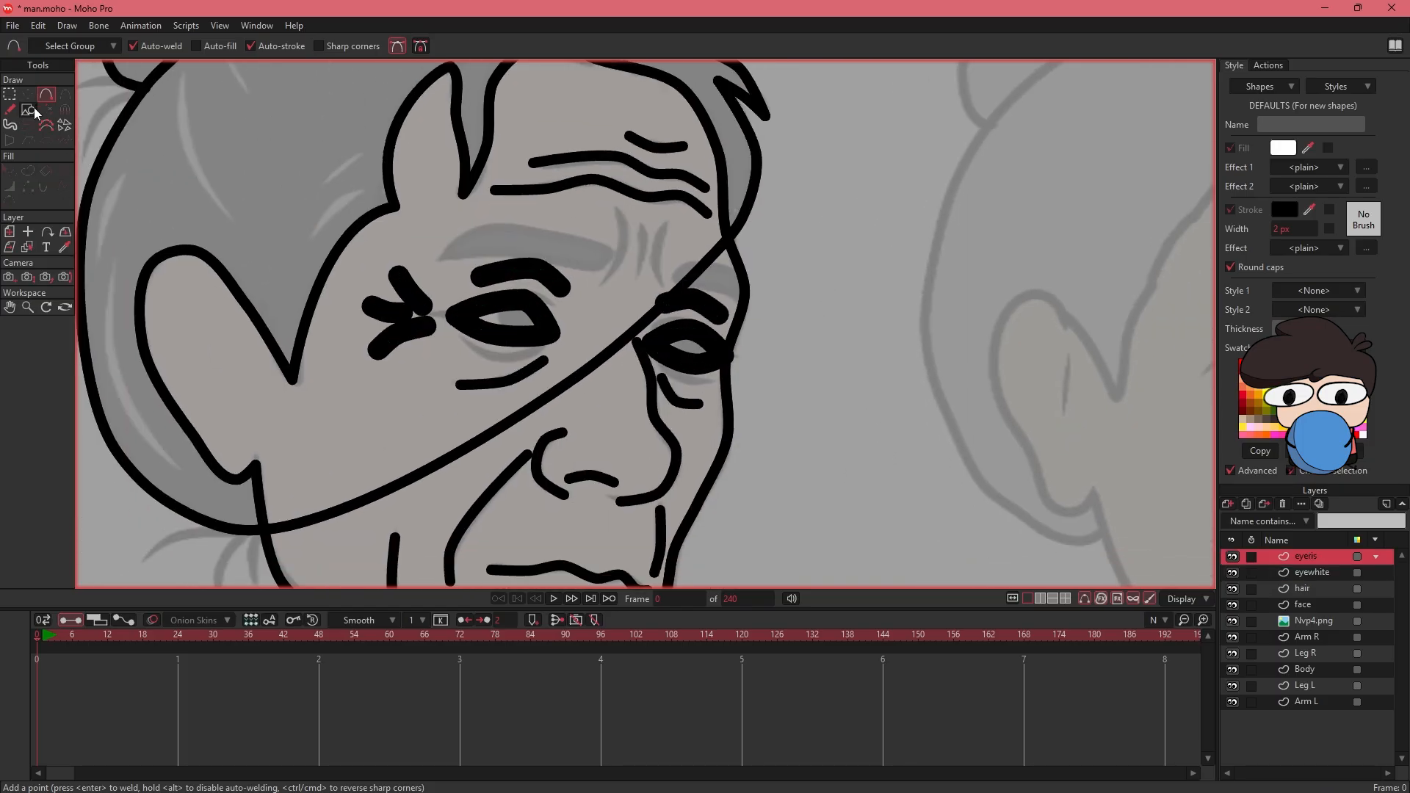
{"action": "left_click", "coordinate": [31, 109]}
{"action": "left_click", "coordinate": [1282, 151]}
{"action": "left_click", "coordinate": [575, 474]}
{"action": "left_click", "coordinate": [797, 496]}
{"action": "left_click_drag", "start_coordinate": [823, 247], "coordinate": [863, 287]}
{"action": "left_click", "coordinate": [1282, 151]}
{"action": "left_click", "coordinate": [575, 298]}
{"action": "left_click", "coordinate": [798, 495]}
{"action": "left_click", "coordinate": [806, 495]}
- Position the iris shape in the eye and duplicate it by copy and paste for the other eye
{"action": "key", "text": "t"}
{"action": "key", "text": "Delete"}
{"action": "left_click", "coordinate": [846, 274]}
{"action": "left_click_drag", "start_coordinate": [848, 277], "coordinate": [900, 267]}
{"action": "key", "text": "ctrl+c"}
{"action": "key", "text": "ctrl+v"}
- Group the eyeris and eyewhite layers as eye, and the hair and face layers as face
{"action": "left_click", "coordinate": [1305, 573], "text": "shift"}
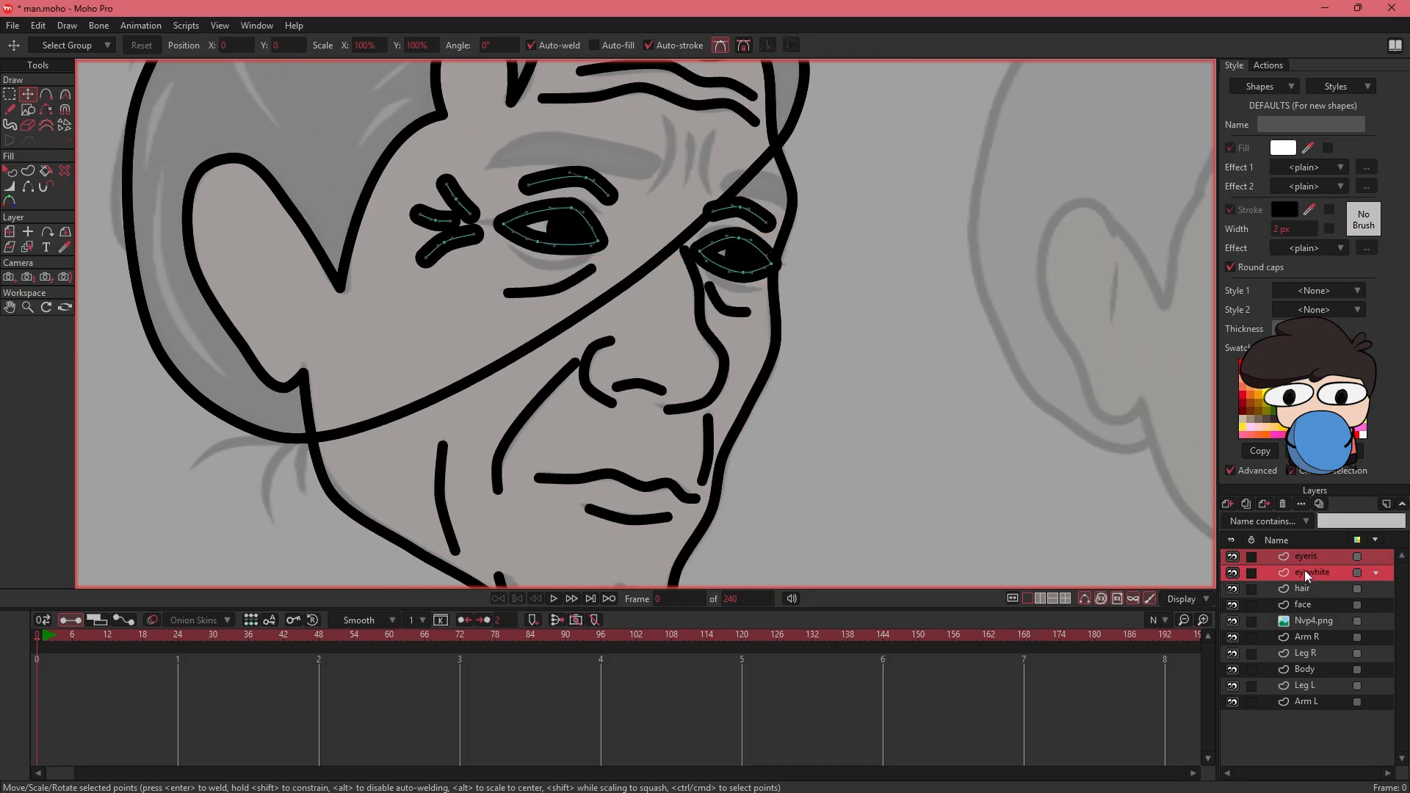
{"action": "key", "text": "ctrl+g"}
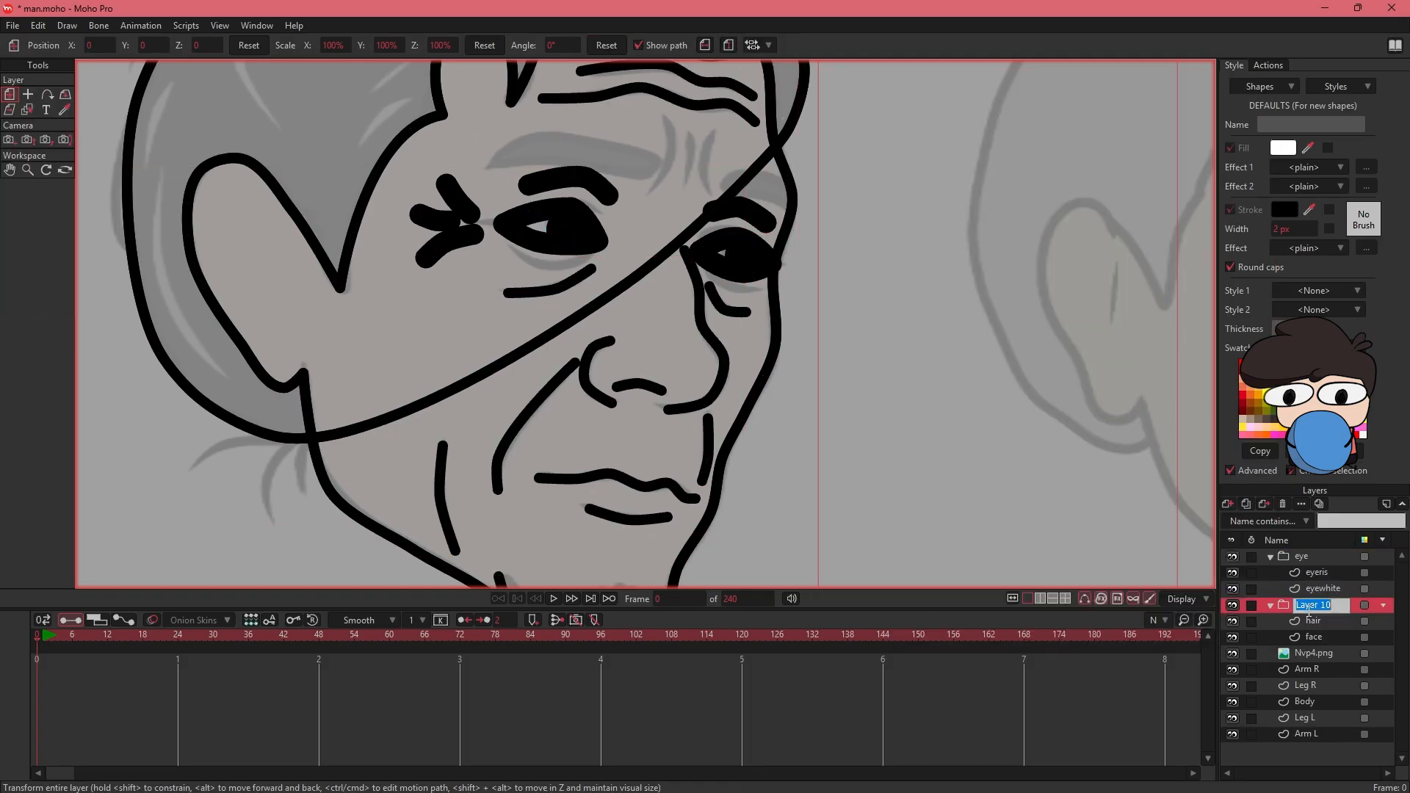
{"action": "type", "text": "face"}
{"action": "key", "text": "Return"}
- Collapse the eye and face groups and combine them into a group named head
{"action": "left_click", "coordinate": [1270, 606]}
{"action": "left_click", "coordinate": [1270, 558]}
{"action": "left_click", "coordinate": [1309, 561], "text": "shift"}
{"action": "key", "text": "ctrl+g"}
{"action": "type", "text": "head"}
{"action": "key", "text": "Return"}
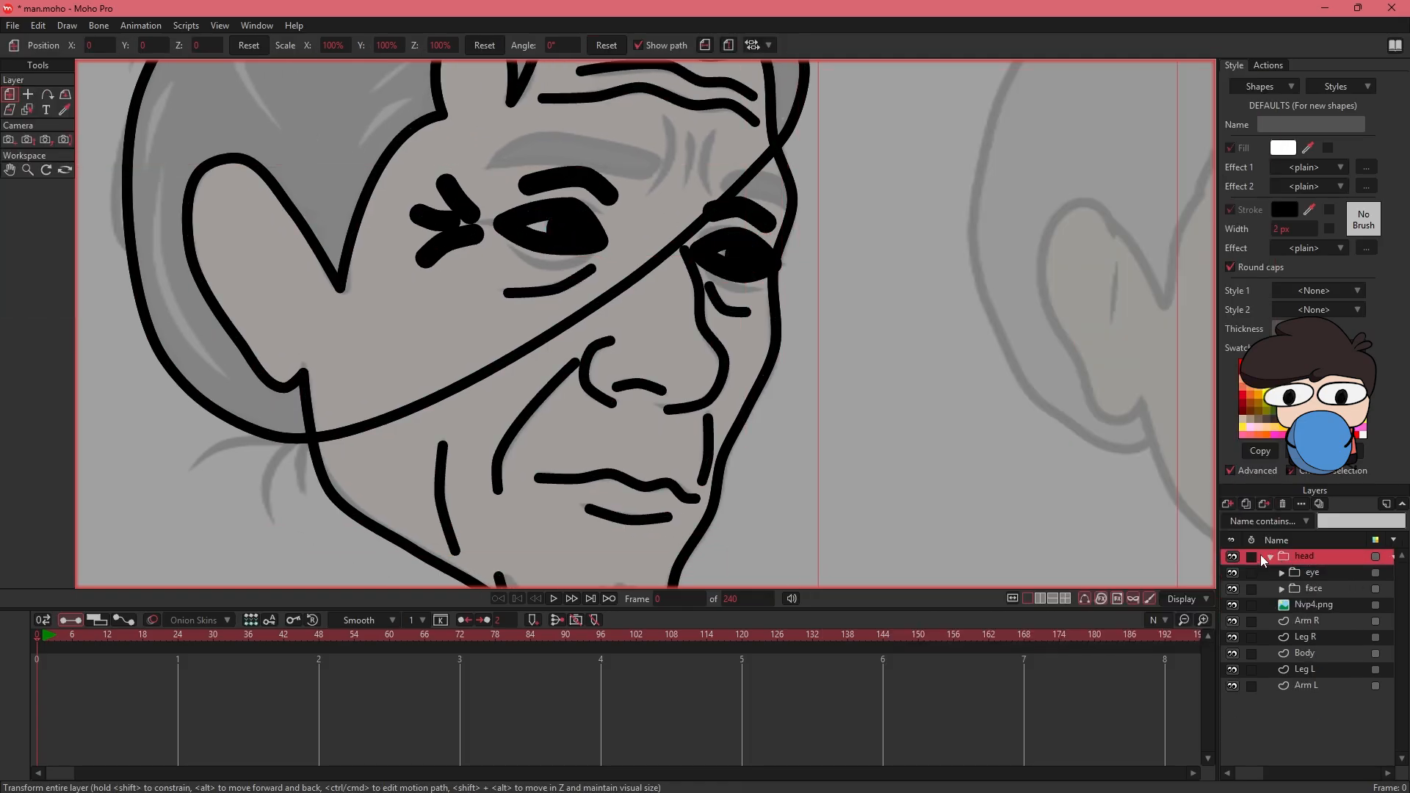
- Create a vector layer named "eye braw" above the eye group inside the head group
{"action": "left_click", "coordinate": [1310, 573]}
{"action": "left_click", "coordinate": [1228, 505]}
{"action": "left_click", "coordinate": [1255, 520]}
{"action": "type", "text": "eye braw"}
{"action": "key", "text": "Return"}
- Trace the closed outline of the left-hand eyebrow from the reference on the eye braw layer
{"action": "left_click_drag", "start_coordinate": [561, 147], "coordinate": [507, 311]}
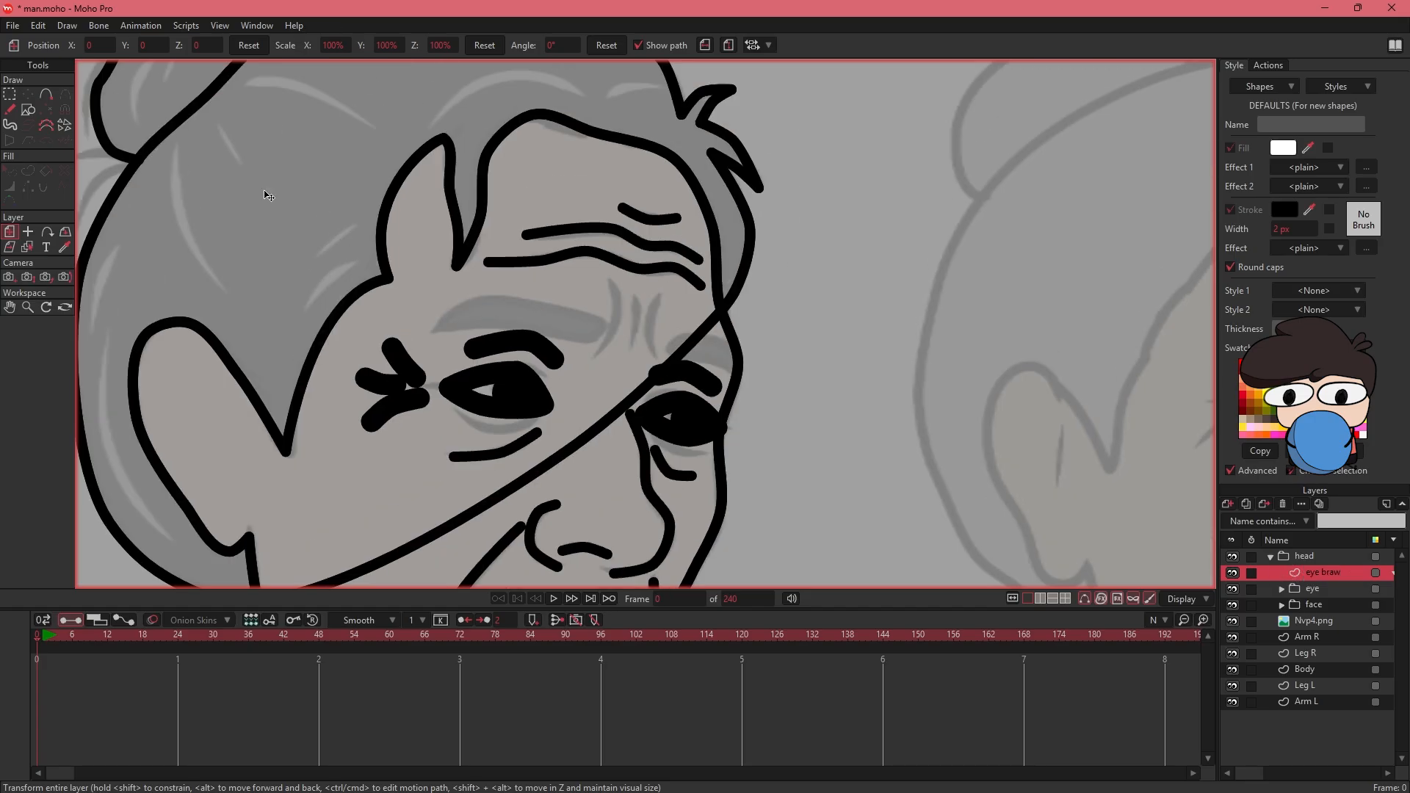
{"action": "key", "text": "a"}
{"action": "left_click_drag", "start_coordinate": [604, 324], "coordinate": [565, 310]}
{"action": "left_click", "coordinate": [506, 296]}
{"action": "left_click", "coordinate": [466, 302]}
{"action": "left_click", "coordinate": [432, 333]}
{"action": "left_click", "coordinate": [481, 326]}
{"action": "left_click", "coordinate": [552, 335]}
{"action": "left_click", "coordinate": [591, 343]}
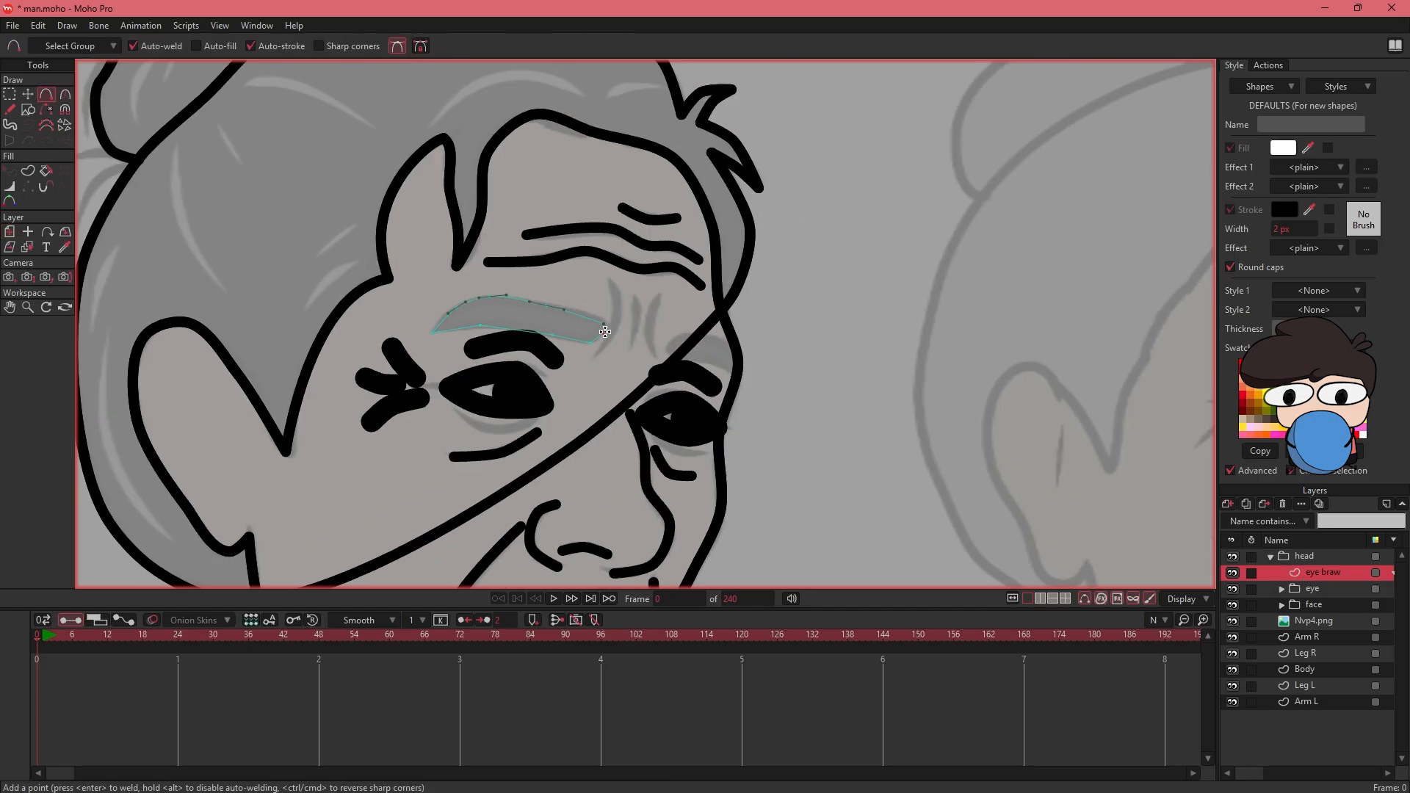
{"action": "left_click", "coordinate": [604, 324]}
- Trace the closed outline of the right-hand eyebrow over the reference on the same layer
{"action": "left_click_drag", "start_coordinate": [670, 352], "coordinate": [558, 329]}
{"action": "left_click", "coordinate": [556, 328]}
{"action": "left_click", "coordinate": [569, 309]}
{"action": "left_click", "coordinate": [601, 313]}
{"action": "left_click", "coordinate": [623, 327]}
{"action": "left_click", "coordinate": [625, 352]}
{"action": "left_click", "coordinate": [609, 339]}
{"action": "left_click", "coordinate": [579, 333]}
{"action": "left_click", "coordinate": [556, 329]}
- Select the mouth lines on the face layer and cut them
{"action": "left_click_drag", "start_coordinate": [668, 330], "coordinate": [758, 88]}
{"action": "left_click_drag", "start_coordinate": [405, 231], "coordinate": [497, 280]}
{"action": "left_click", "coordinate": [1282, 605]}
{"action": "left_click", "coordinate": [1325, 638]}
{"action": "left_click", "coordinate": [10, 94]}
{"action": "left_click_drag", "start_coordinate": [624, 412], "coordinate": [566, 380]}
{"action": "mouse_move", "coordinate": [540, 363]}
{"action": "left_mouse_down"}
{"action": "mouse_move", "coordinate": [659, 449]}
{"action": "mouse_move", "coordinate": [580, 367]}
{"action": "left_mouse_up"}
{"action": "key", "text": "ctrl+x"}
- Create a vector layer named "mouth" above the eye braw layer and paste the cut mouth lines into it
{"action": "left_click", "coordinate": [1304, 572]}
{"action": "left_click", "coordinate": [1228, 505]}
{"action": "left_click", "coordinate": [1249, 519]}
{"action": "double_click", "coordinate": [1319, 573]}
{"action": "type", "text": "mouth"}
{"action": "key", "text": "Return"}
{"action": "key", "text": "ctrl+v"}
- Create filled and stroked shapes from all the outlines on the eyewhite layer
{"action": "left_click", "coordinate": [1271, 557]}
{"action": "left_click", "coordinate": [1271, 557]}
{"action": "left_click", "coordinate": [1283, 605]}
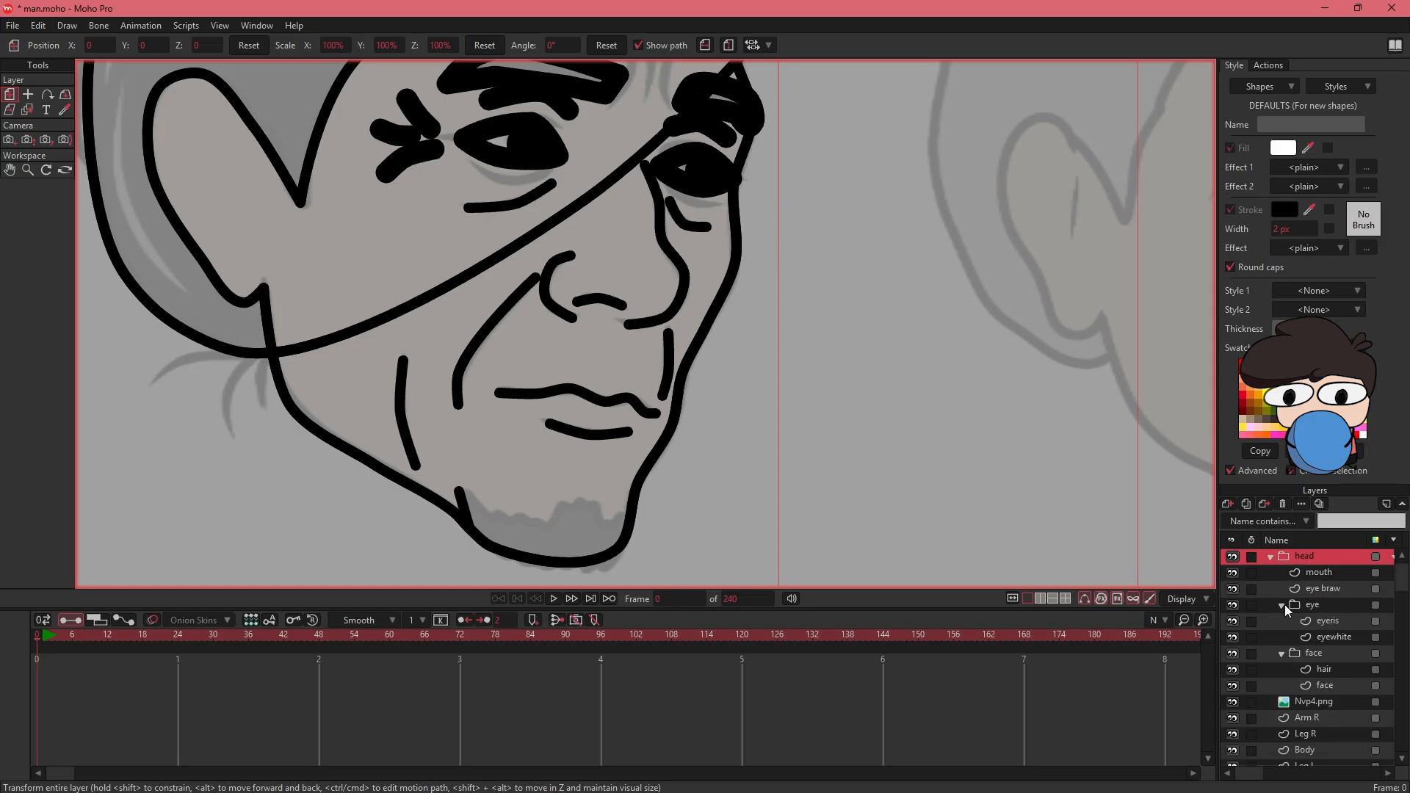
{"action": "left_click", "coordinate": [1330, 637]}
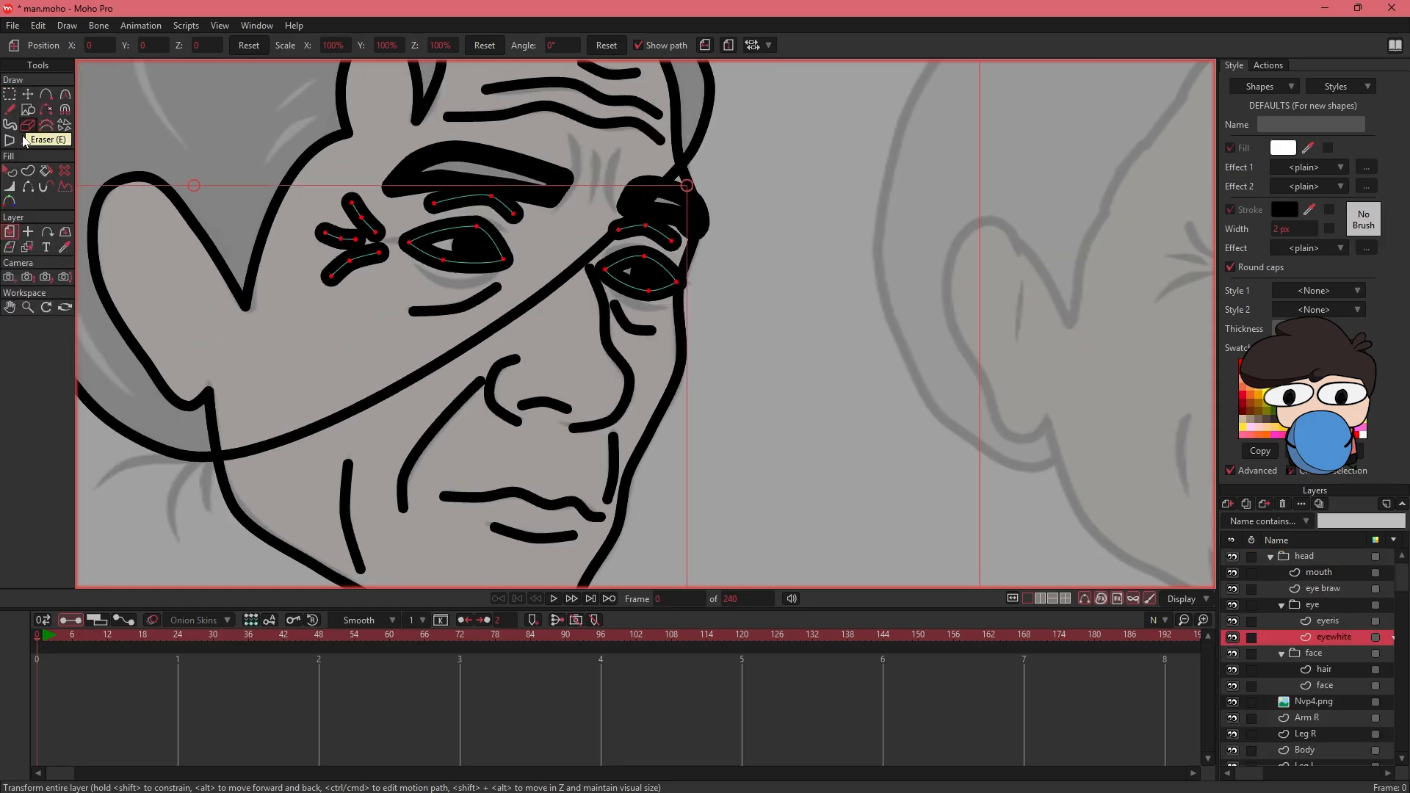
{"action": "left_click", "coordinate": [28, 170]}
{"action": "key", "text": "ctrl+a"}
{"action": "left_click", "coordinate": [163, 46]}
- Create a filled and stroked shape from all the outlines on the face layer
{"action": "left_click", "coordinate": [1333, 685]}
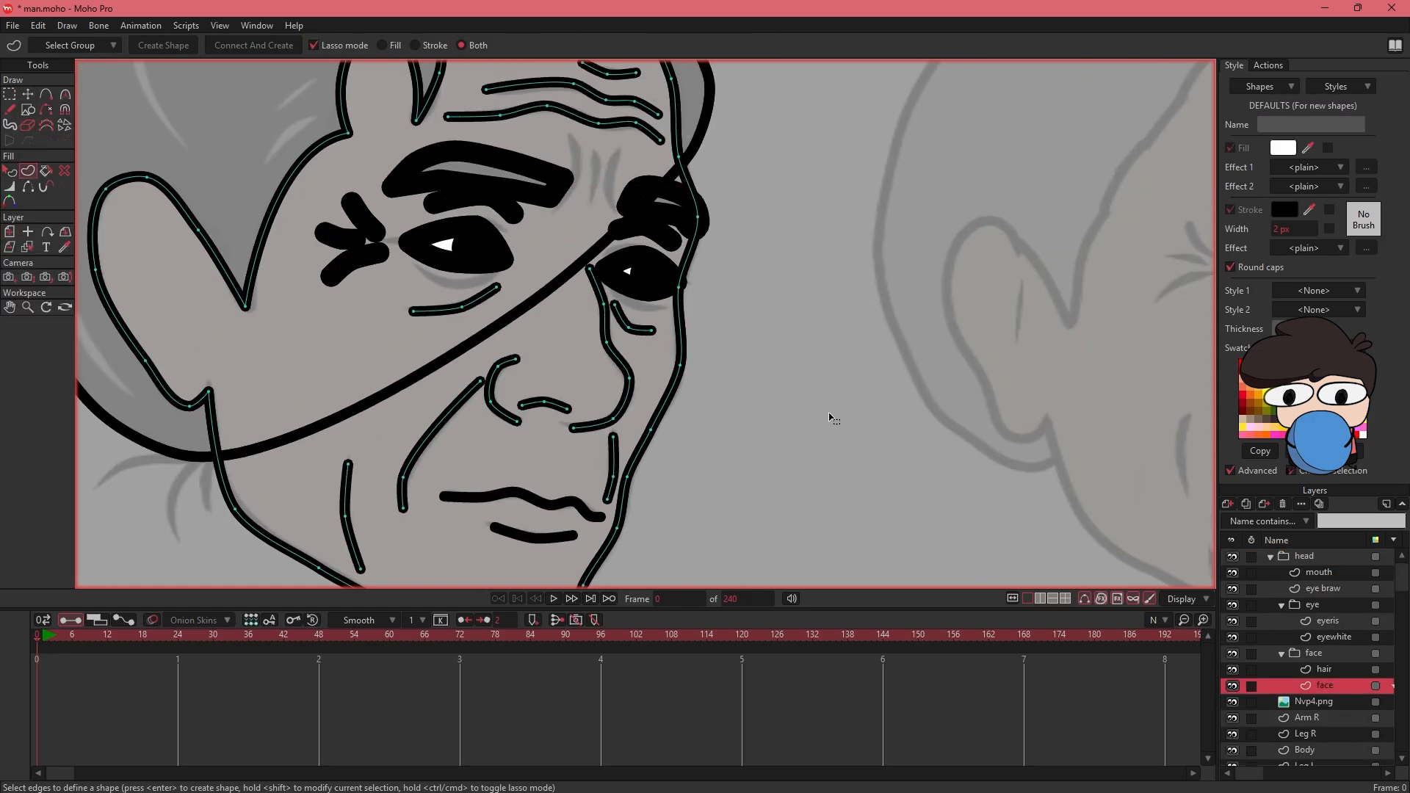
{"action": "key", "text": "ctrl+a"}
{"action": "left_click", "coordinate": [176, 46]}
- Fill the hair outline and the bun on the hair layer with white and a black stroke
{"action": "left_click", "coordinate": [1326, 669]}
{"action": "key", "text": "ctrl+a"}
{"action": "left_click", "coordinate": [171, 47]}
{"action": "left_click_drag", "start_coordinate": [280, 110], "coordinate": [560, 236]}
{"action": "key", "text": "p"}
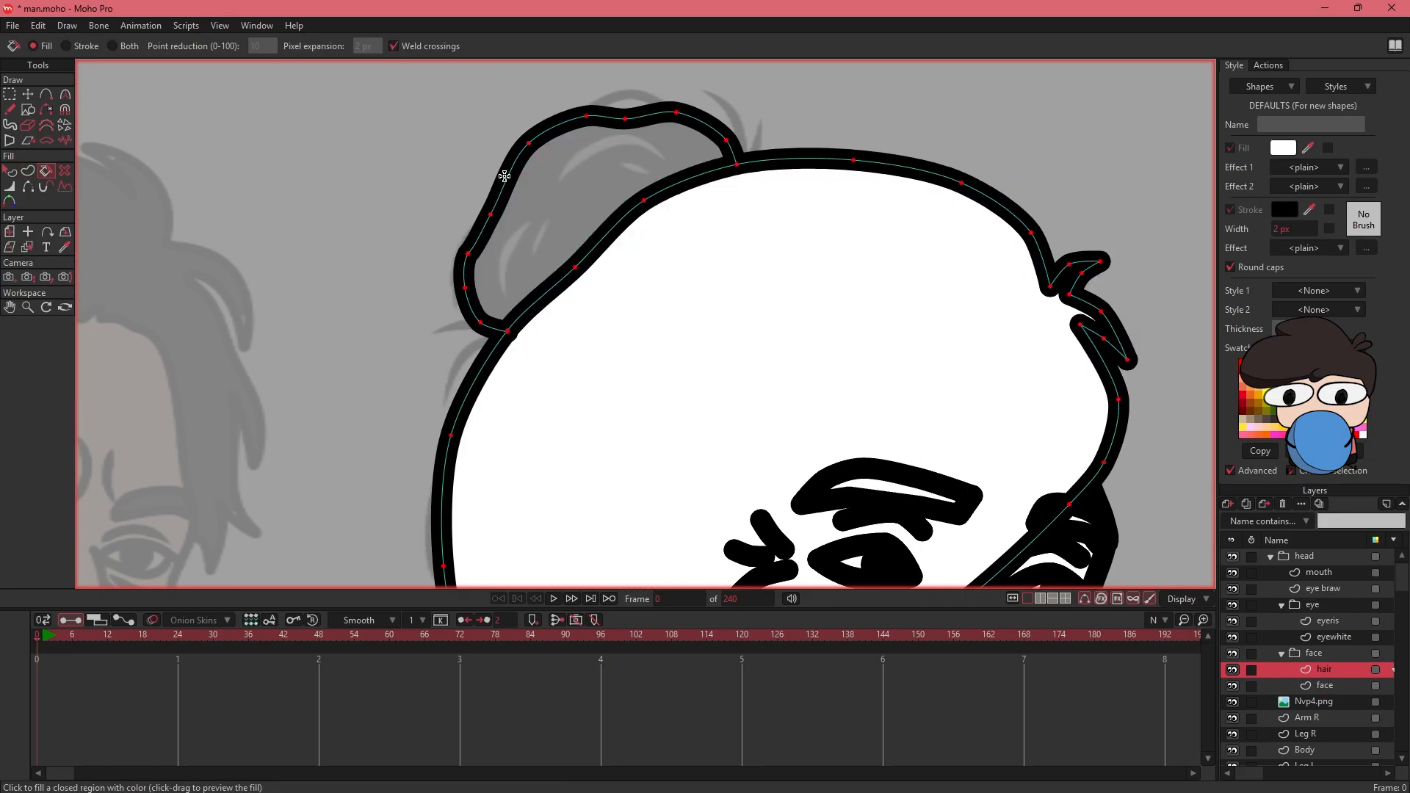
{"action": "key", "text": "g"}
{"action": "key", "text": "ctrl+a"}
{"action": "key", "text": "ctrl+alt+8"}
{"action": "left_click", "coordinate": [737, 454]}
- Adjust the face group's masking settings and move the face layer above the hair layer
{"action": "left_click_drag", "start_coordinate": [948, 374], "coordinate": [885, 369]}
{"action": "scroll", "coordinate": [884, 370], "scroll_direction": "down", "scroll_amount": 4}
{"action": "scroll", "coordinate": [886, 370], "scroll_direction": "down", "scroll_amount": 5}
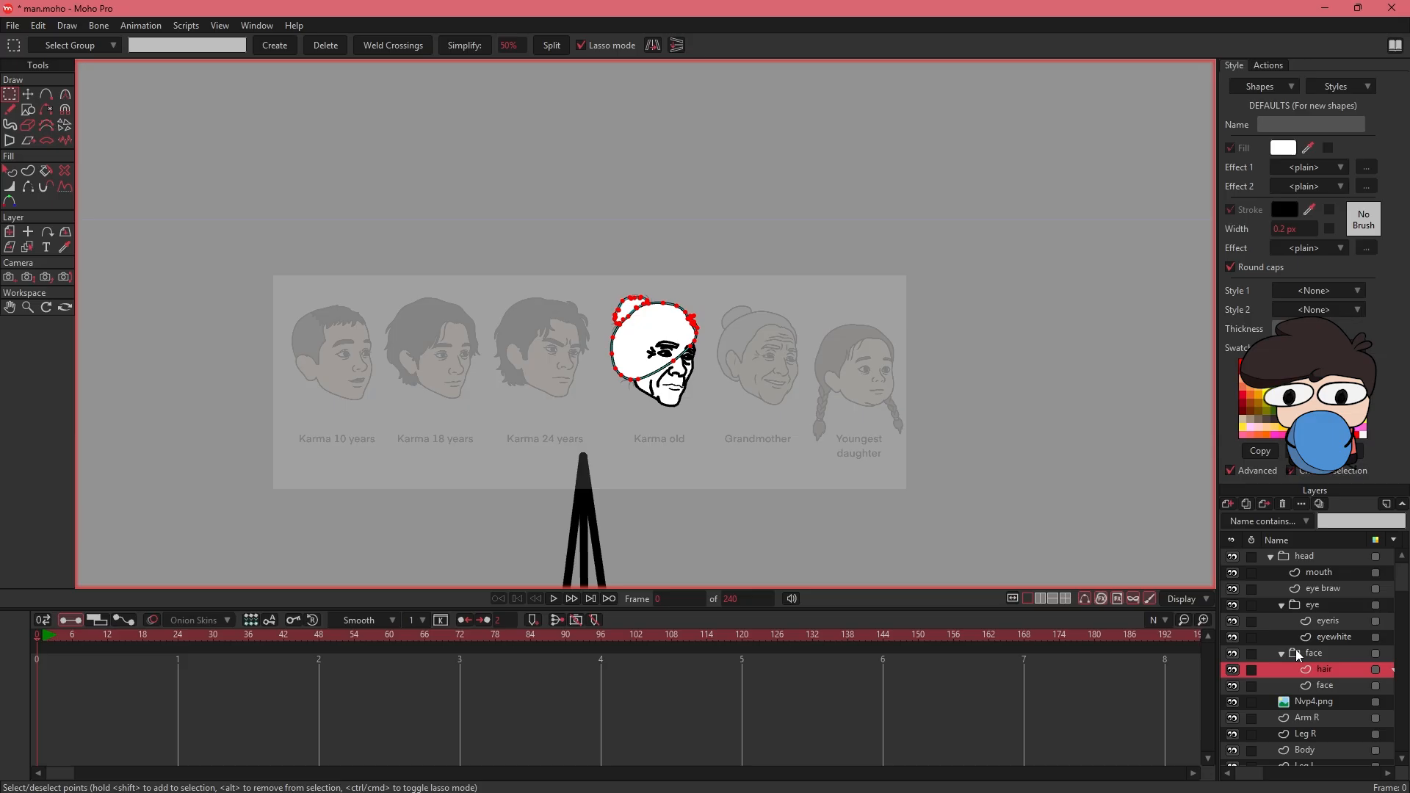
{"action": "double_click", "coordinate": [1299, 653]}
{"action": "left_click", "coordinate": [997, 107]}
{"action": "left_click", "coordinate": [1143, 597]}
{"action": "left_click_drag", "start_coordinate": [1323, 685], "coordinate": [1321, 666]}
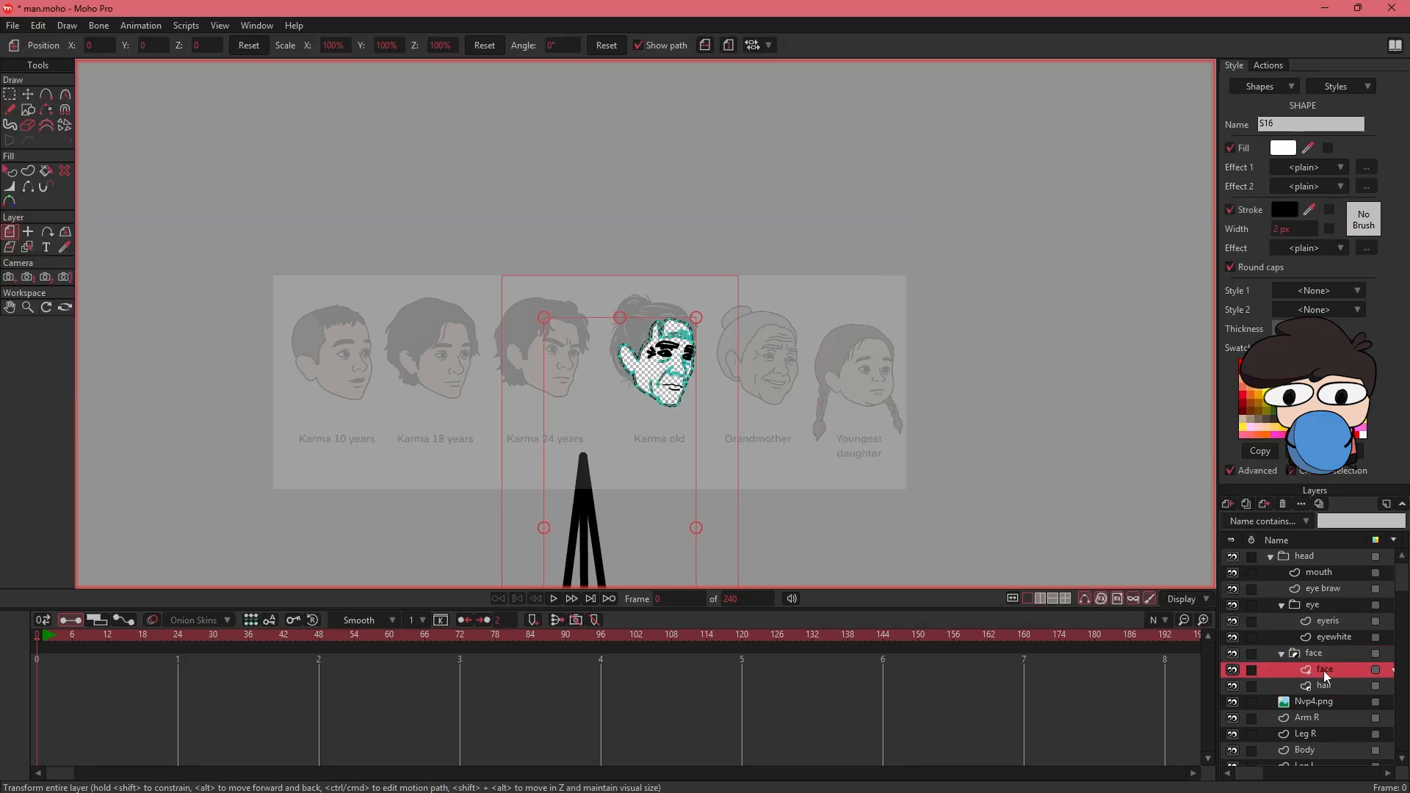
{"action": "double_click", "coordinate": [1302, 653]}
{"action": "left_click", "coordinate": [999, 108]}
{"action": "left_click", "coordinate": [1151, 602]}
- Move the face and hair layers out of the face group and delete the emptied group
{"action": "left_click", "coordinate": [1318, 670]}
{"action": "left_click", "coordinate": [1321, 685], "text": "shift"}
{"action": "left_click_drag", "start_coordinate": [1321, 685], "coordinate": [1289, 646]}
{"action": "left_click", "coordinate": [1319, 683]}
{"action": "key", "text": "Delete"}
- Move the face and hair layers into the head group, directly below the eye group
{"action": "left_click", "coordinate": [1323, 670]}
{"action": "left_click", "coordinate": [1317, 653], "text": "shift"}
{"action": "left_click", "coordinate": [1285, 607]}
{"action": "left_click", "coordinate": [1321, 653]}
{"action": "left_click", "coordinate": [1322, 670], "text": "shift"}
{"action": "left_click", "coordinate": [1271, 557]}
{"action": "left_click_drag", "start_coordinate": [1304, 573], "coordinate": [1301, 557]}
{"action": "left_click", "coordinate": [1271, 557]}
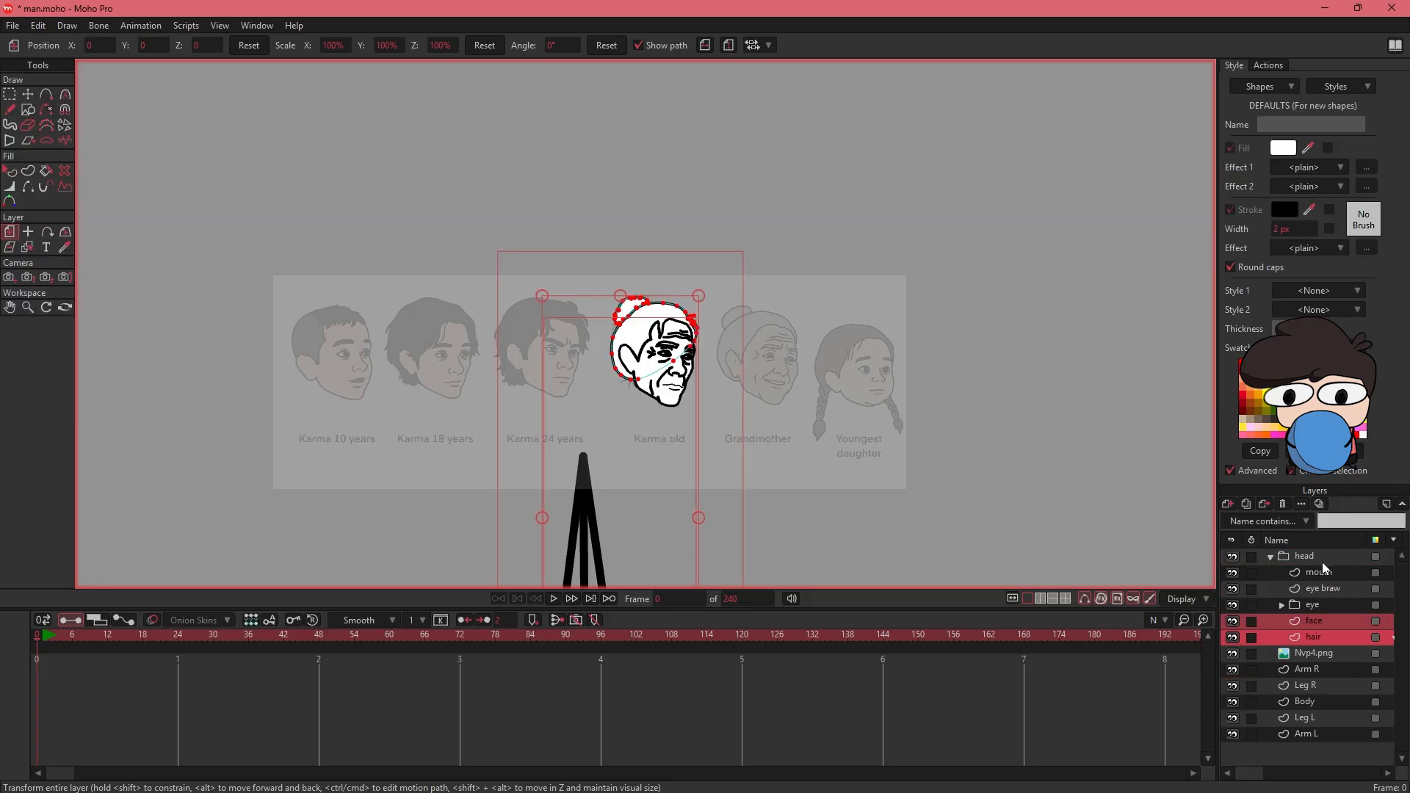
- Create filled and stroked shapes from the eyebrow outlines on the eye braw layer
{"action": "left_click", "coordinate": [1341, 589]}
{"action": "left_click", "coordinate": [29, 174]}
{"action": "key", "text": "space"}
{"action": "key", "text": "q"}
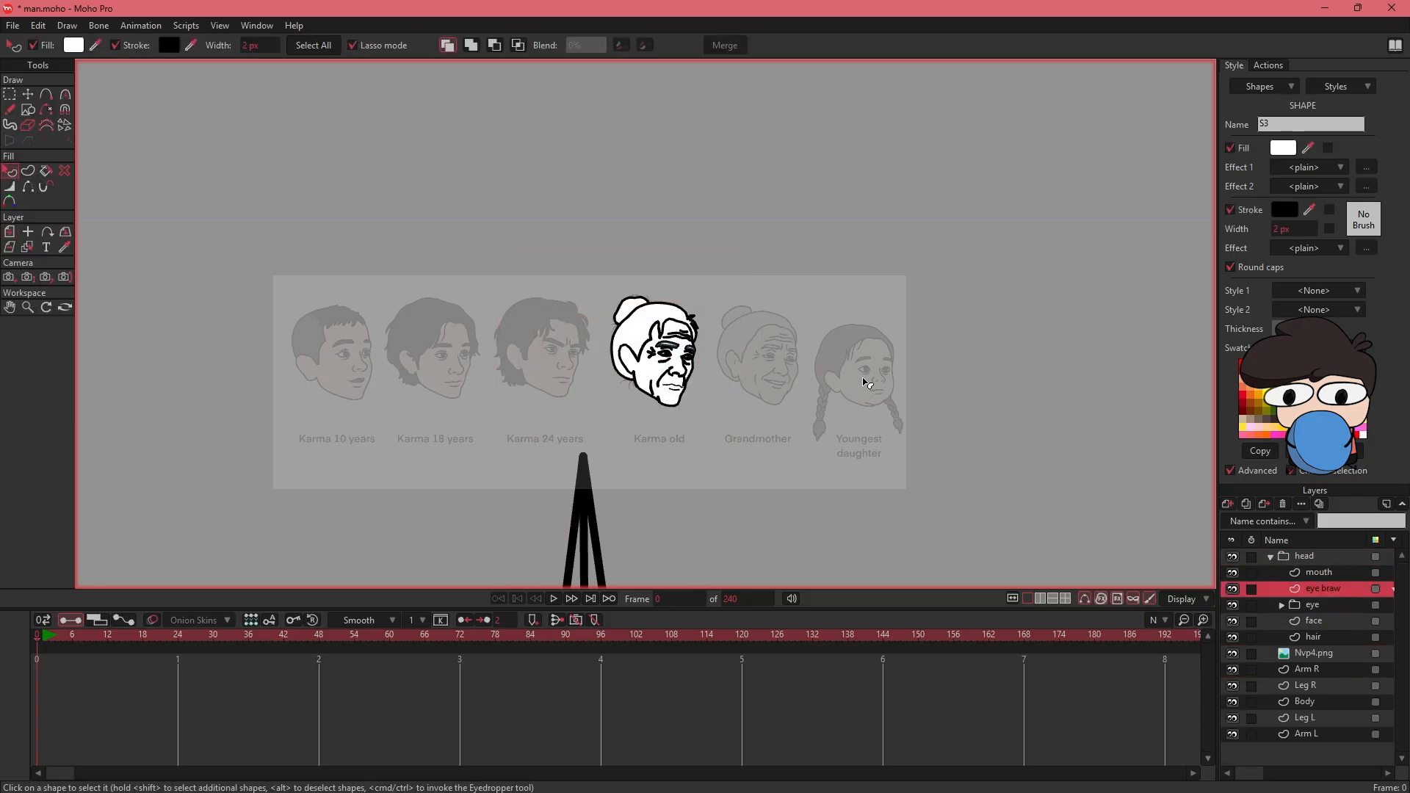
- Set the opacity of the reference image layer Nvp4.png to 100%
{"action": "left_click_drag", "start_coordinate": [906, 437], "coordinate": [897, 394]}
{"action": "double_click", "coordinate": [1314, 653]}
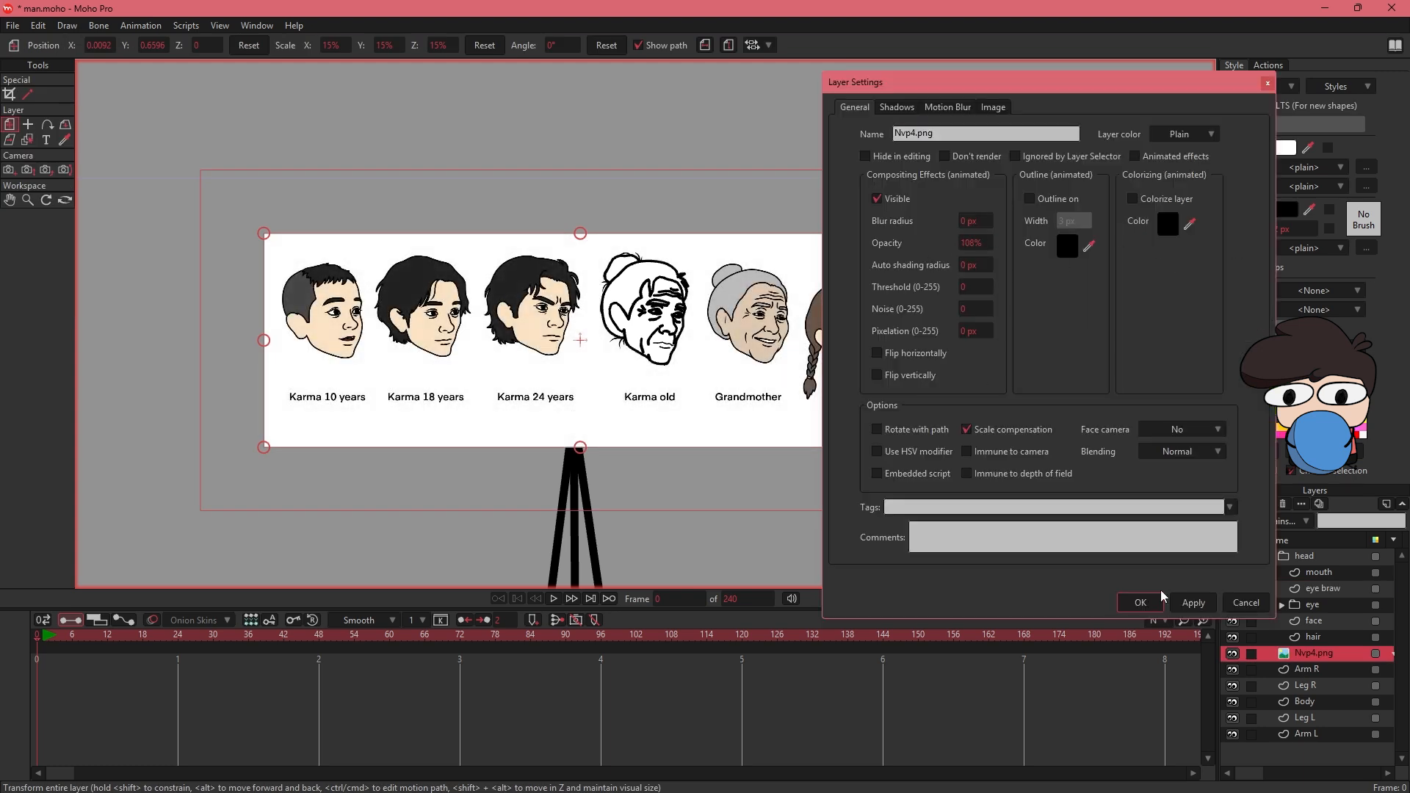
{"action": "left_click", "coordinate": [1141, 602]}
- Fill the face shape with the skin color sampled from the Karma 24 years reference face
{"action": "left_click_drag", "start_coordinate": [960, 448], "coordinate": [885, 457]}
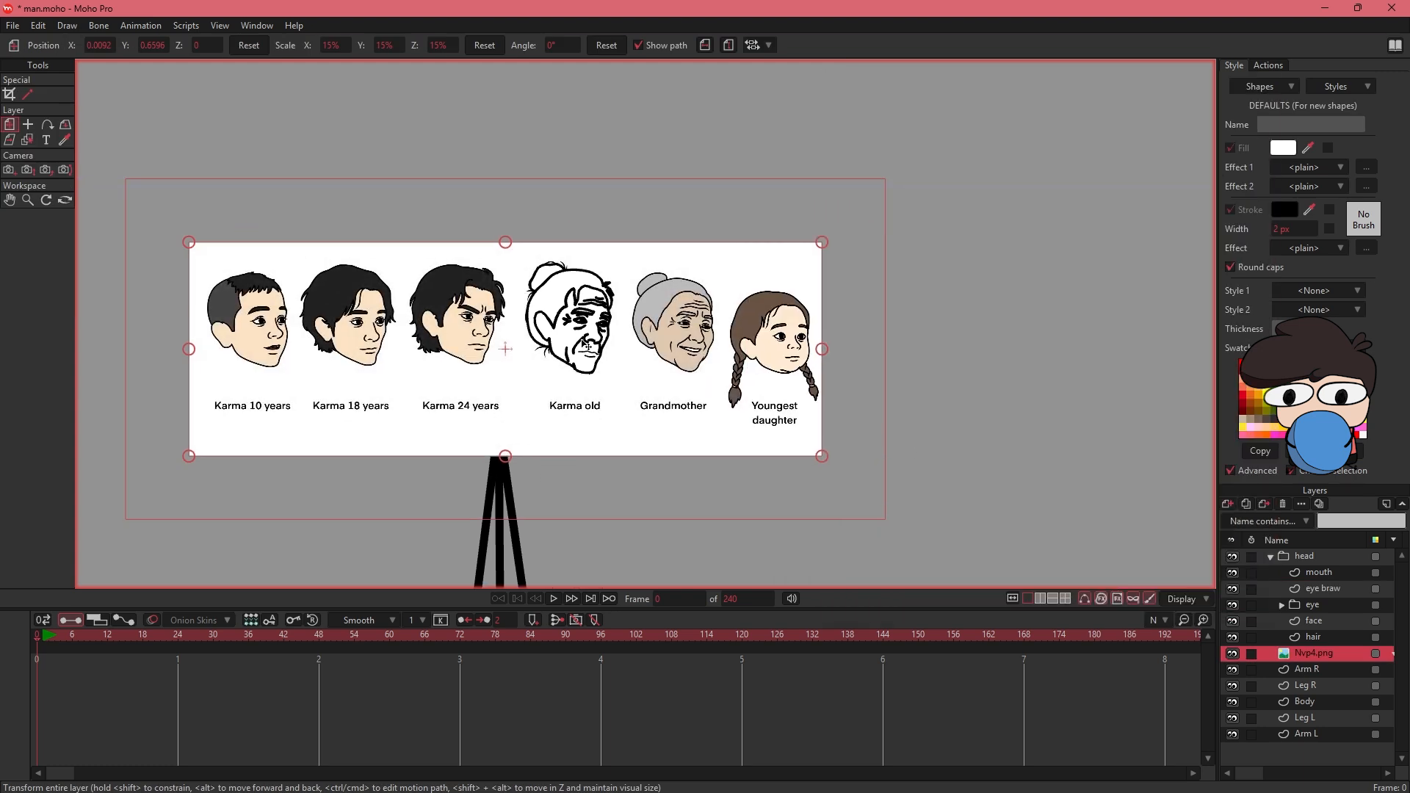
{"action": "left_click", "coordinate": [1331, 621]}
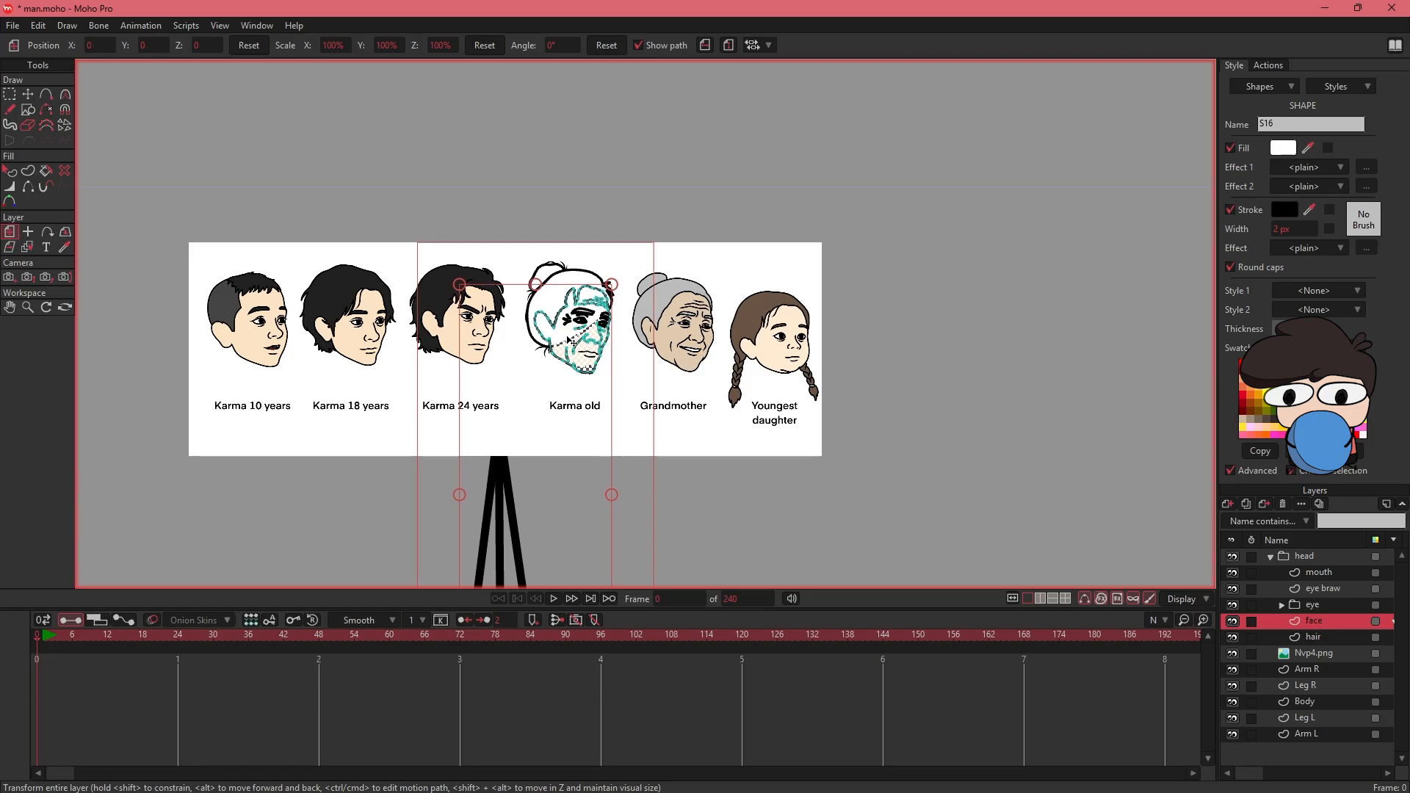
{"action": "left_click_drag", "start_coordinate": [1308, 148], "coordinate": [456, 326]}
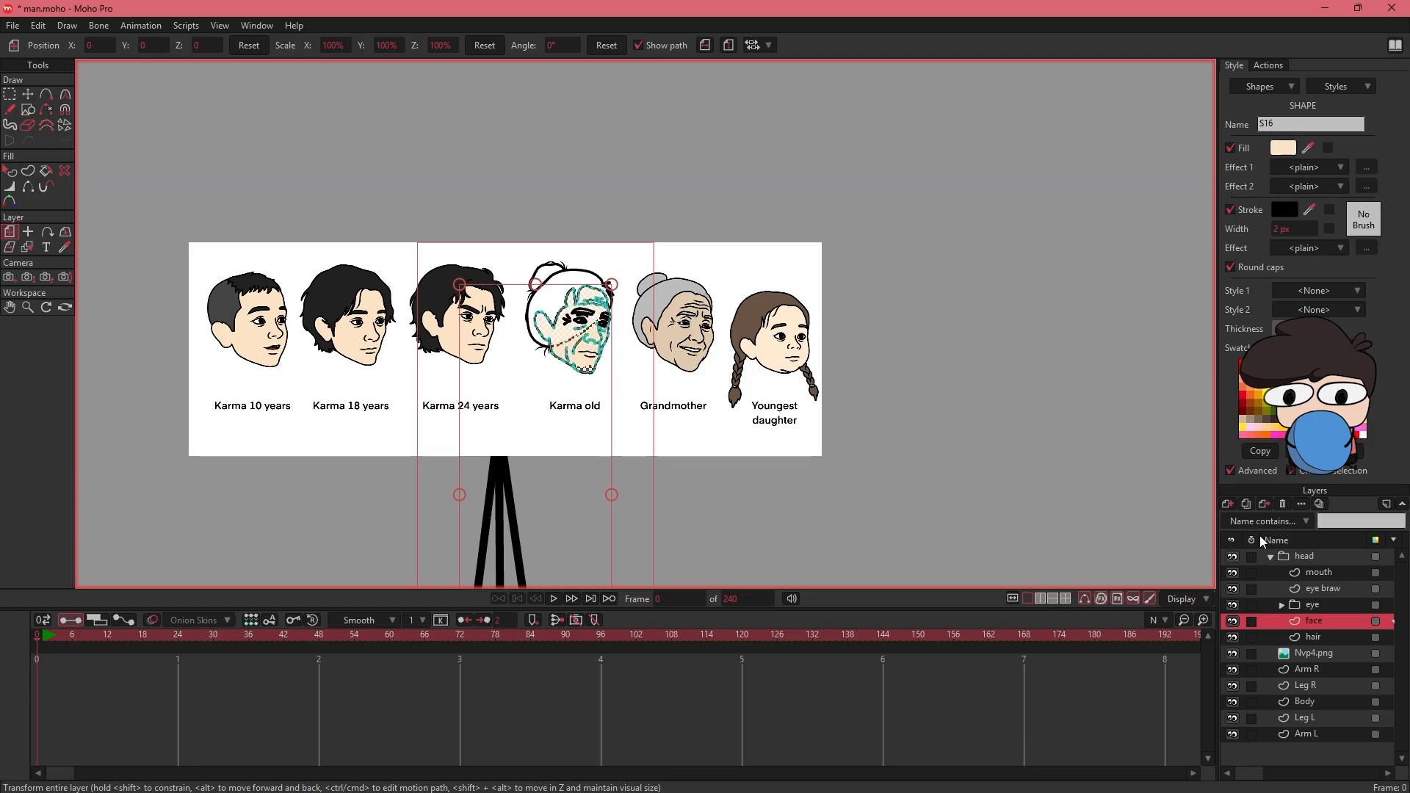
- Fill the hair shape with the dark hair color sampled from the Karma 24 years reference
{"action": "left_click", "coordinate": [1315, 636]}
{"action": "left_click_drag", "start_coordinate": [1308, 148], "coordinate": [443, 286]}
{"action": "key", "text": "q"}
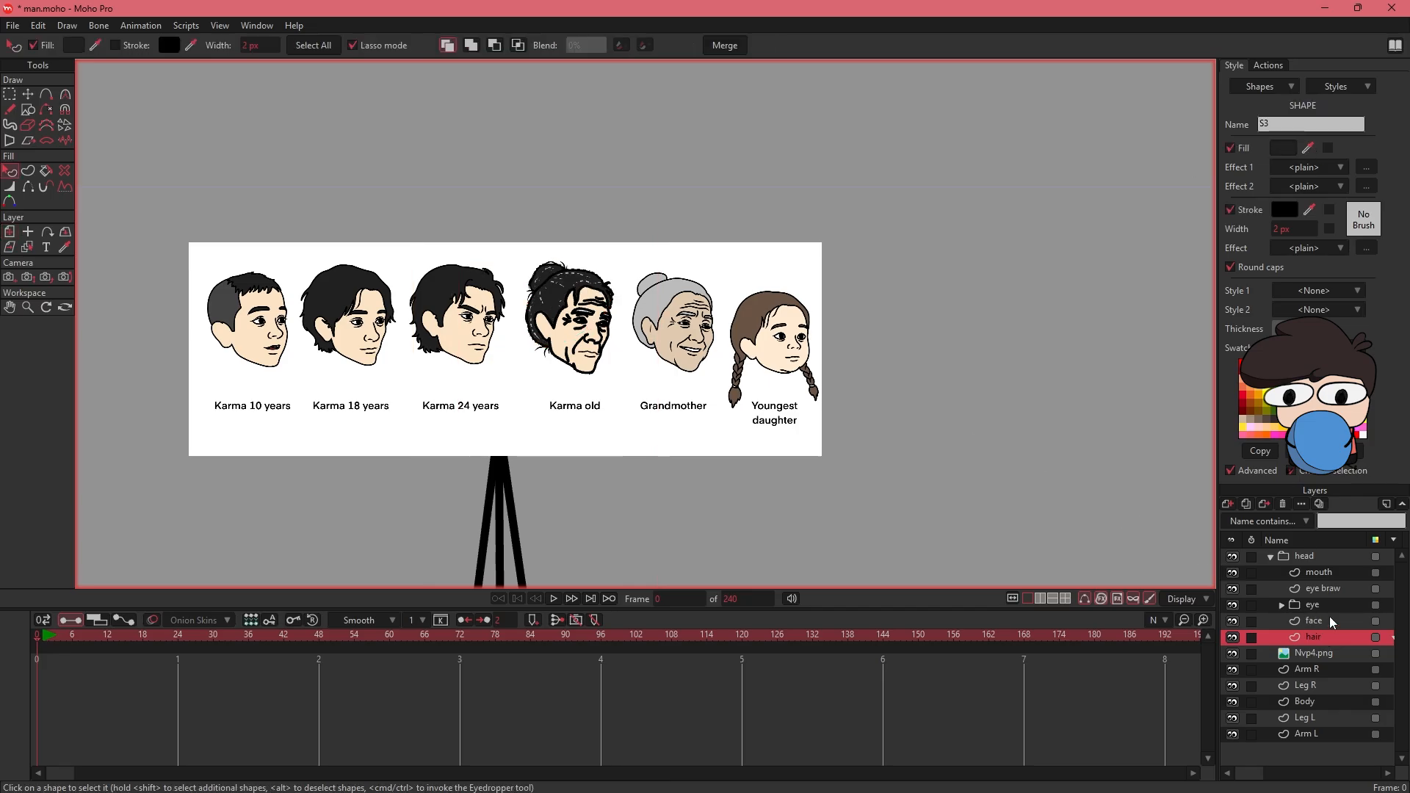
- Fill the eyebrow shapes with the dark color sampled from the character's hair
{"action": "left_click", "coordinate": [1328, 588]}
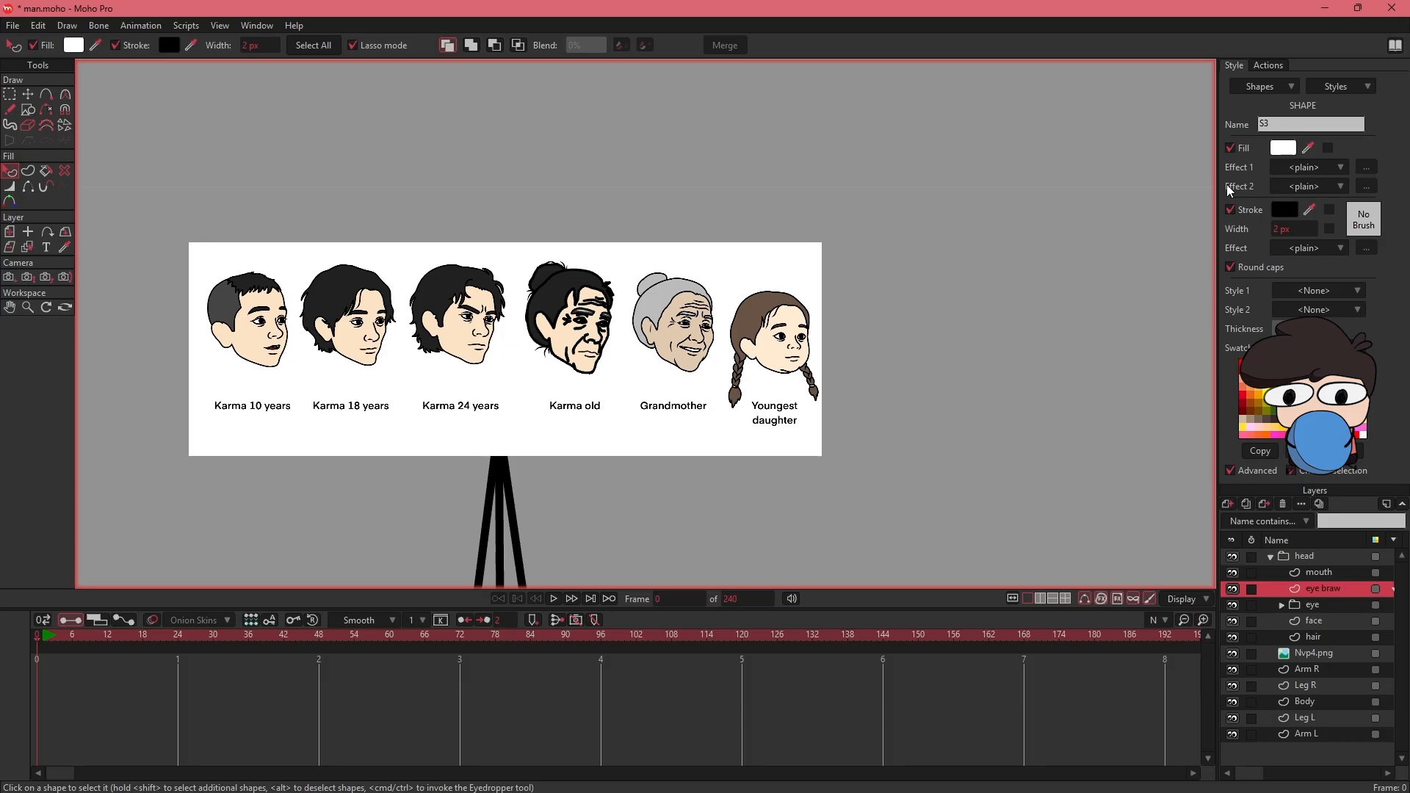
{"action": "scroll", "coordinate": [610, 286], "scroll_direction": "up", "scroll_amount": 5}
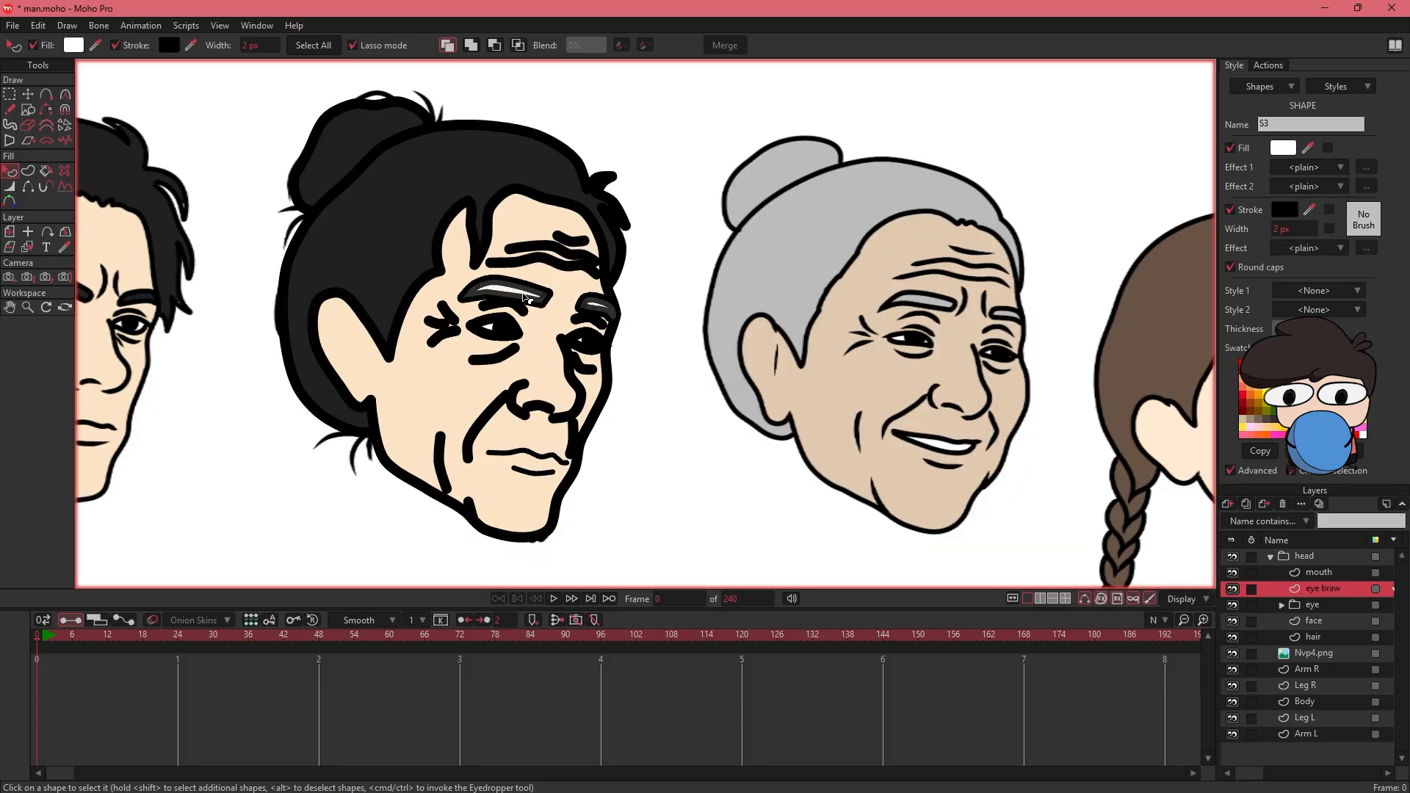
{"action": "left_click", "coordinate": [1313, 150]}
{"action": "left_click", "coordinate": [407, 211]}
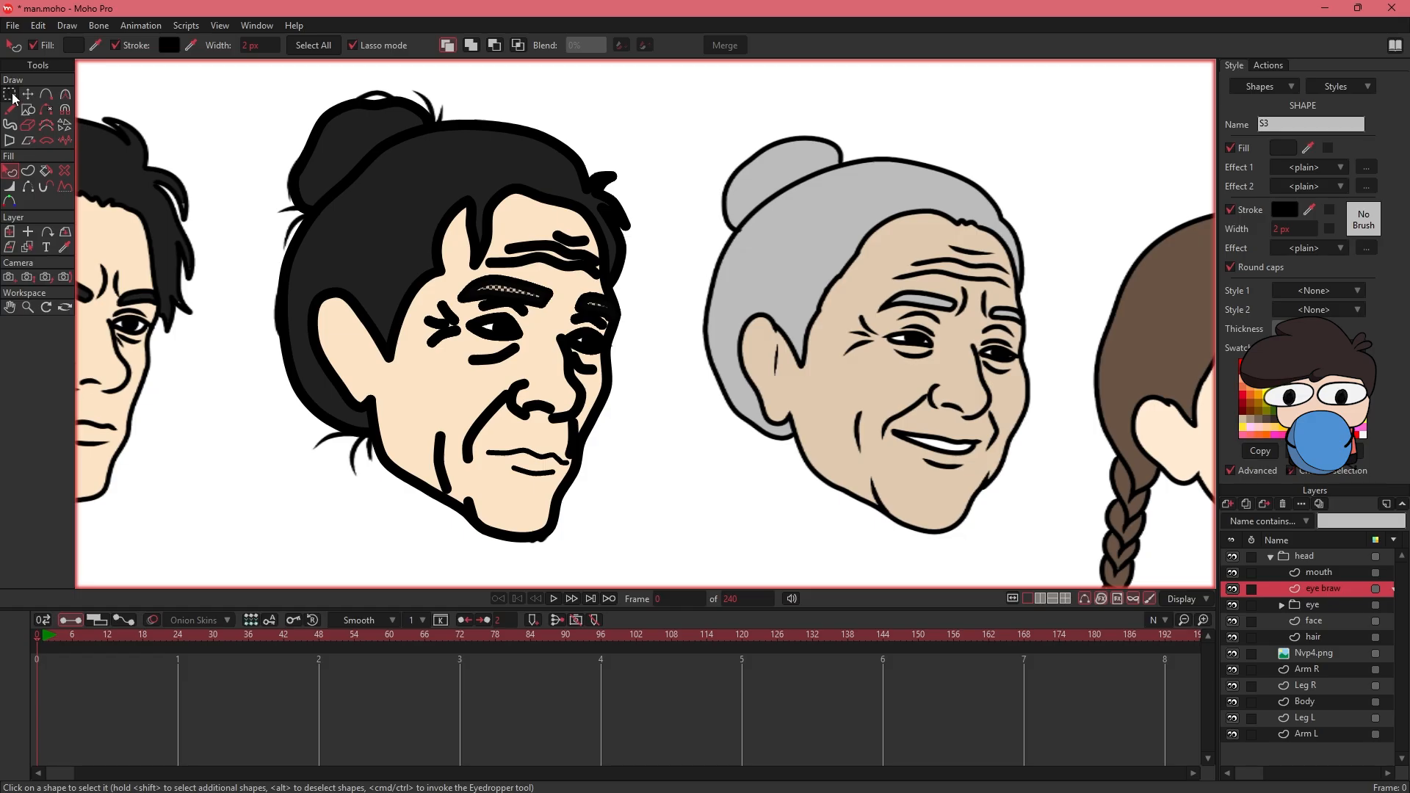
- Thin the stroke widths at the points of the cheek, nose and under-eye lines on the face layer
{"action": "left_click_drag", "start_coordinate": [542, 418], "coordinate": [645, 438]}
{"action": "left_click", "coordinate": [1314, 621]}
{"action": "key", "text": "w"}
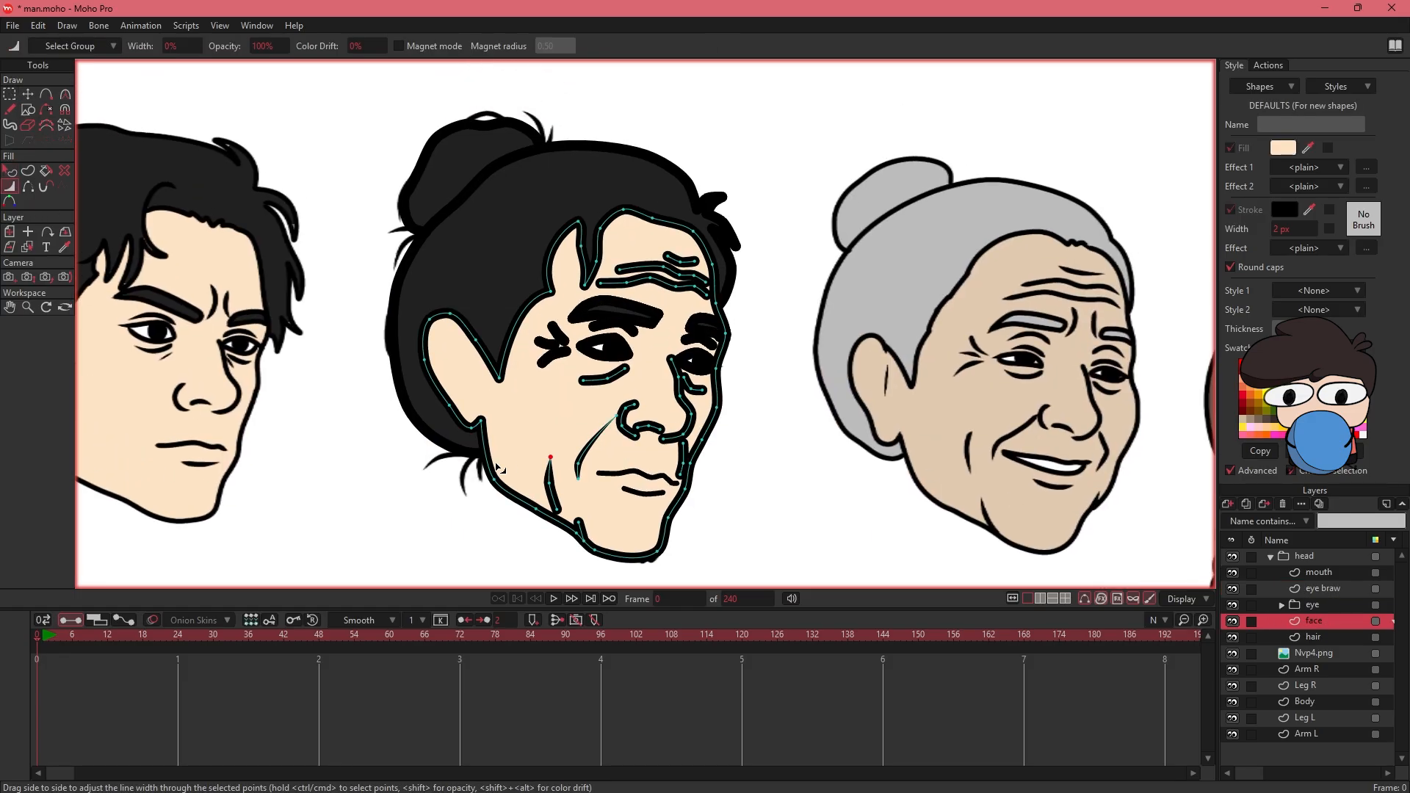
{"action": "left_click_drag", "start_coordinate": [660, 446], "coordinate": [648, 448]}
{"action": "left_click_drag", "start_coordinate": [681, 476], "coordinate": [605, 454]}
{"action": "left_click_drag", "start_coordinate": [635, 405], "coordinate": [606, 408]}
{"action": "mouse_move", "coordinate": [622, 424]}
{"action": "left_mouse_down"}
{"action": "mouse_move", "coordinate": [610, 426]}
{"action": "mouse_move", "coordinate": [636, 428]}
{"action": "mouse_move", "coordinate": [627, 442]}
{"action": "left_mouse_up"}
{"action": "left_click_drag", "start_coordinate": [671, 359], "coordinate": [642, 362]}
{"action": "mouse_move", "coordinate": [683, 378]}
{"action": "left_mouse_down"}
{"action": "mouse_move", "coordinate": [659, 380]}
{"action": "mouse_move", "coordinate": [676, 391]}
{"action": "left_mouse_up"}
{"action": "mouse_move", "coordinate": [584, 380]}
{"action": "left_mouse_down"}
{"action": "mouse_move", "coordinate": [556, 385]}
{"action": "mouse_move", "coordinate": [601, 372]}
{"action": "left_mouse_up"}
{"action": "left_click_drag", "start_coordinate": [608, 378], "coordinate": [587, 381]}
- Taper the ends of the forehead wrinkle lines by reducing their point line widths
{"action": "mouse_move", "coordinate": [601, 283]}
{"action": "left_mouse_down"}
{"action": "mouse_move", "coordinate": [575, 287]}
{"action": "mouse_move", "coordinate": [631, 279]}
{"action": "left_mouse_up"}
{"action": "mouse_move", "coordinate": [620, 270]}
{"action": "left_mouse_down"}
{"action": "mouse_move", "coordinate": [593, 273]}
{"action": "mouse_move", "coordinate": [644, 269]}
{"action": "left_mouse_up"}
{"action": "mouse_move", "coordinate": [668, 255]}
{"action": "left_mouse_down"}
{"action": "mouse_move", "coordinate": [644, 258]}
{"action": "mouse_move", "coordinate": [665, 264]}
{"action": "left_mouse_up"}
{"action": "left_click_drag", "start_coordinate": [706, 283], "coordinate": [680, 279]}
{"action": "left_click_drag", "start_coordinate": [707, 295], "coordinate": [684, 296]}
{"action": "left_click_drag", "start_coordinate": [695, 287], "coordinate": [680, 289]}
- Taper the crow's feet and eyelid strokes on the eyewhite layer by reducing their point line widths
{"action": "left_click", "coordinate": [1282, 606]}
{"action": "left_click", "coordinate": [1328, 637]}
{"action": "left_click_drag", "start_coordinate": [566, 351], "coordinate": [521, 364]}
{"action": "mouse_move", "coordinate": [540, 341]}
{"action": "left_mouse_down"}
{"action": "mouse_move", "coordinate": [518, 343]}
{"action": "mouse_move", "coordinate": [536, 357]}
{"action": "left_mouse_up"}
{"action": "left_click_drag", "start_coordinate": [552, 327], "coordinate": [529, 327]}
{"action": "mouse_move", "coordinate": [565, 341]}
{"action": "left_mouse_down"}
{"action": "mouse_move", "coordinate": [551, 343]}
{"action": "mouse_move", "coordinate": [605, 324]}
{"action": "left_mouse_up"}
{"action": "mouse_move", "coordinate": [581, 346]}
{"action": "left_mouse_down"}
{"action": "mouse_move", "coordinate": [560, 348]}
{"action": "mouse_move", "coordinate": [666, 363]}
{"action": "left_mouse_up"}
{"action": "left_click_drag", "start_coordinate": [716, 367], "coordinate": [670, 342]}
{"action": "left_click_drag", "start_coordinate": [712, 346], "coordinate": [696, 349]}
- Hide the reference image layer Nvp4.png and select the hair layer
{"action": "mouse_move", "coordinate": [768, 306]}
{"action": "left_mouse_down"}
{"action": "mouse_move", "coordinate": [731, 444]}
{"action": "mouse_move", "coordinate": [764, 234]}
{"action": "left_mouse_up"}
{"action": "left_click", "coordinate": [1234, 686]}
{"action": "left_click", "coordinate": [1314, 670]}
{"action": "key", "text": "q"}
{"action": "scroll", "coordinate": [694, 400], "scroll_direction": "down", "scroll_amount": 7}
{"action": "left_click_drag", "start_coordinate": [435, 301], "coordinate": [526, 181]}
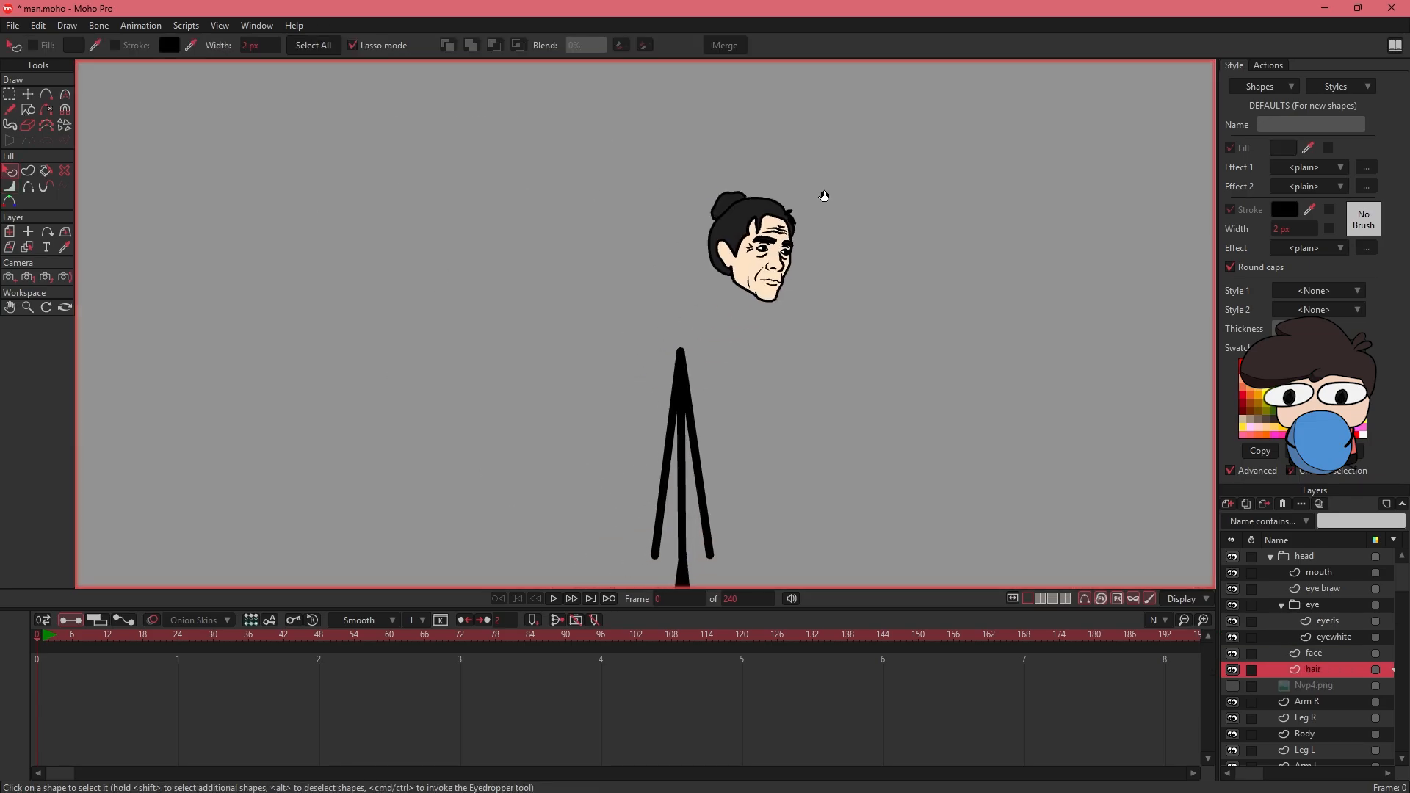
{"action": "left_click_drag", "start_coordinate": [872, 214], "coordinate": [784, 267]}
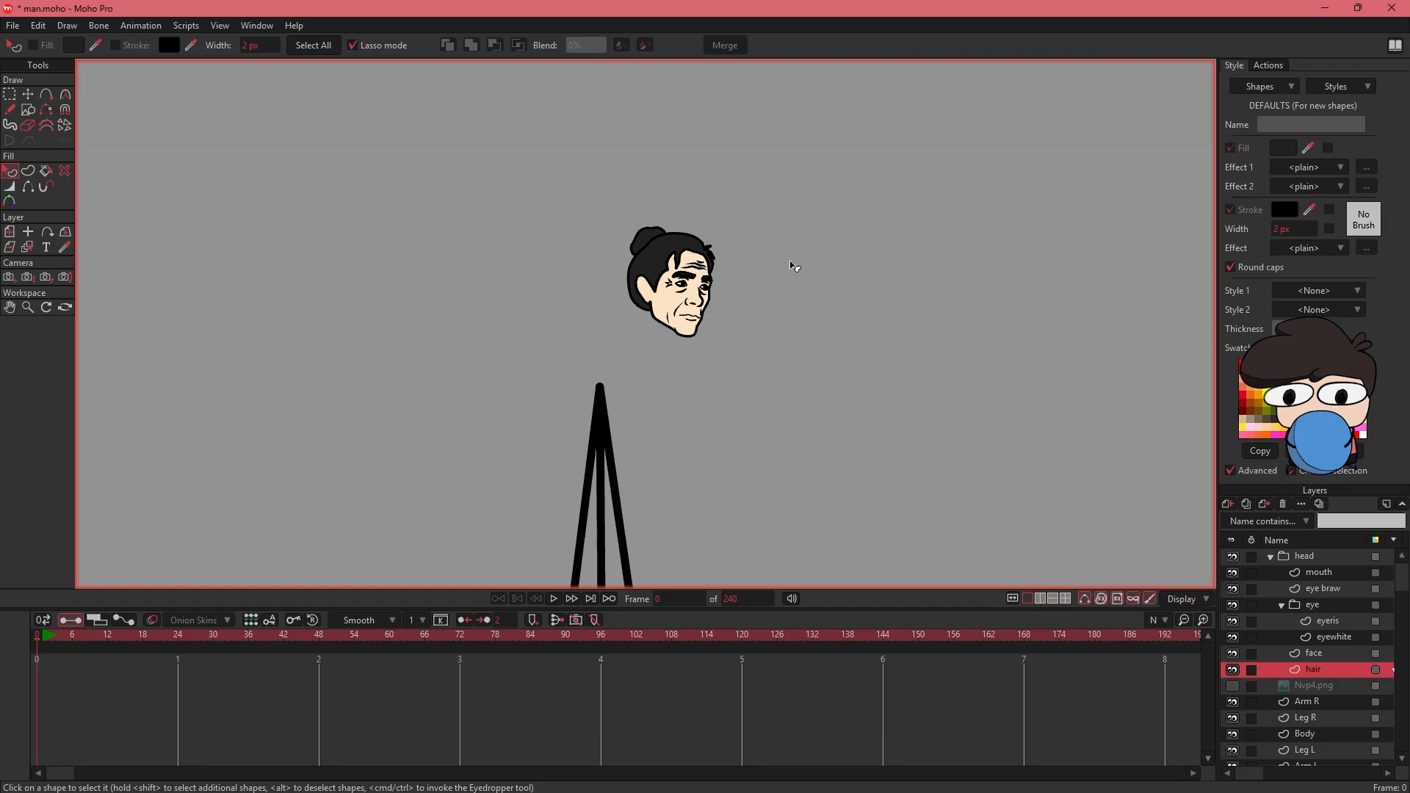
- Set the head group's origin at the base of the jaw where the neck joins
{"action": "left_click", "coordinate": [1267, 556]}
{"action": "key", "text": "0"}
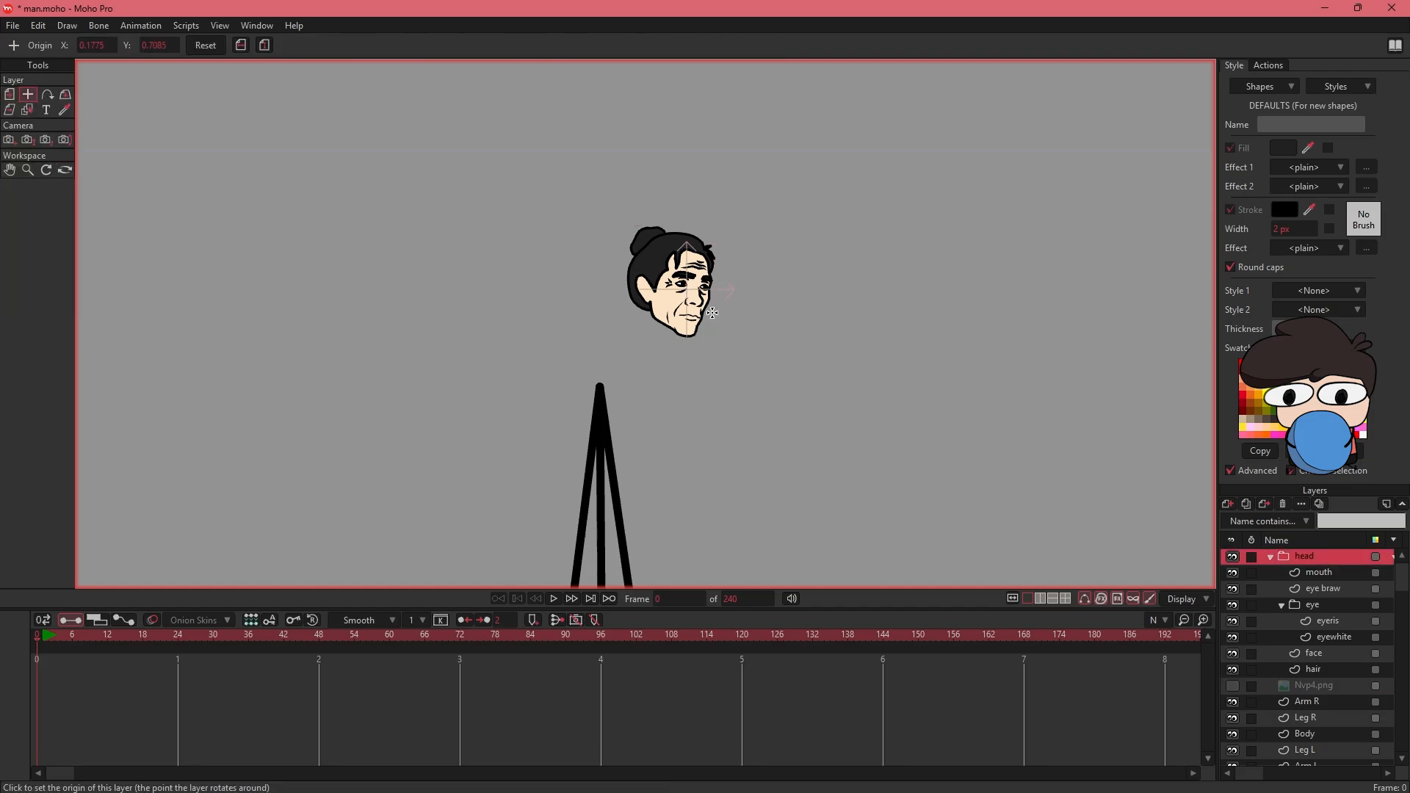
{"action": "left_click", "coordinate": [666, 321]}
- Move the head group onto the top of the stick body and rotate it about 8° counterclockwise
{"action": "left_click", "coordinate": [9, 94]}
{"action": "left_click_drag", "start_coordinate": [651, 244], "coordinate": [642, 275]}
{"action": "left_click_drag", "start_coordinate": [728, 346], "coordinate": [741, 255]}
{"action": "left_click_drag", "start_coordinate": [657, 194], "coordinate": [655, 193]}
{"action": "left_click_drag", "start_coordinate": [724, 375], "coordinate": [752, 287]}
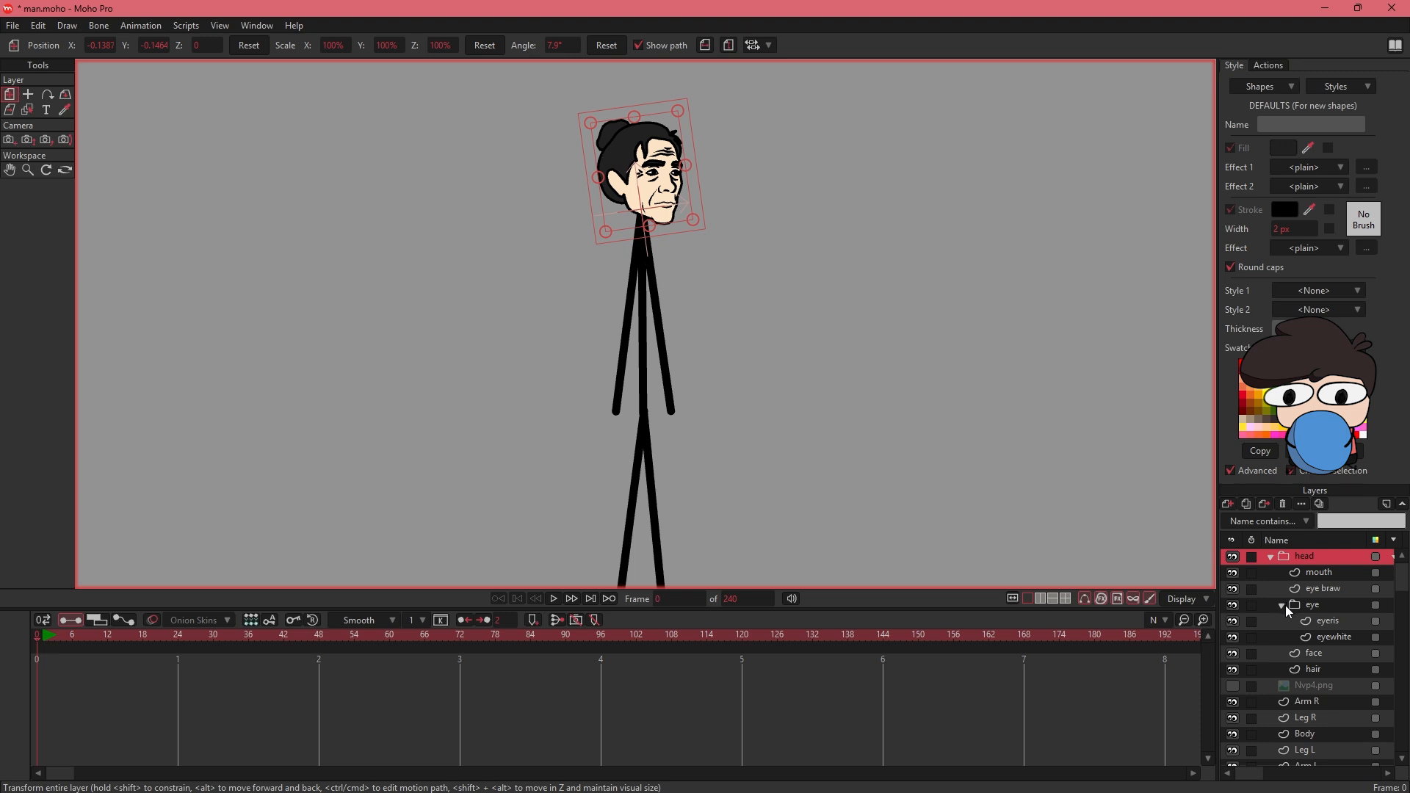
- Delete the reference image layer and group the head, arm, leg and body layers as Man
{"action": "left_click", "coordinate": [1295, 686]}
{"action": "left_click", "coordinate": [1283, 505]}
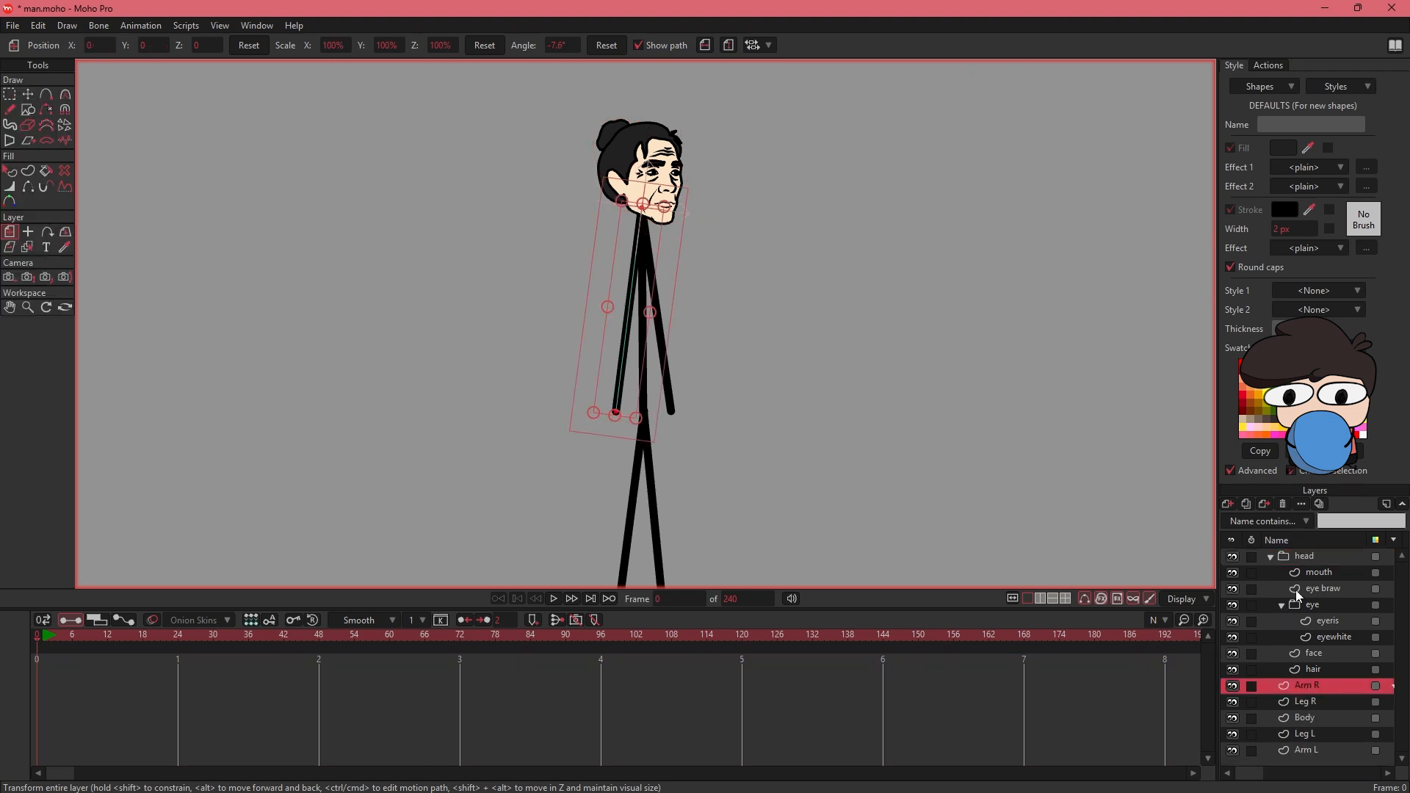
{"action": "left_click", "coordinate": [1271, 557]}
{"action": "left_click", "coordinate": [1325, 641], "text": "shift"}
{"action": "key", "text": "ctrl+g"}
{"action": "type", "text": "Man"}
{"action": "key", "text": "Return"}
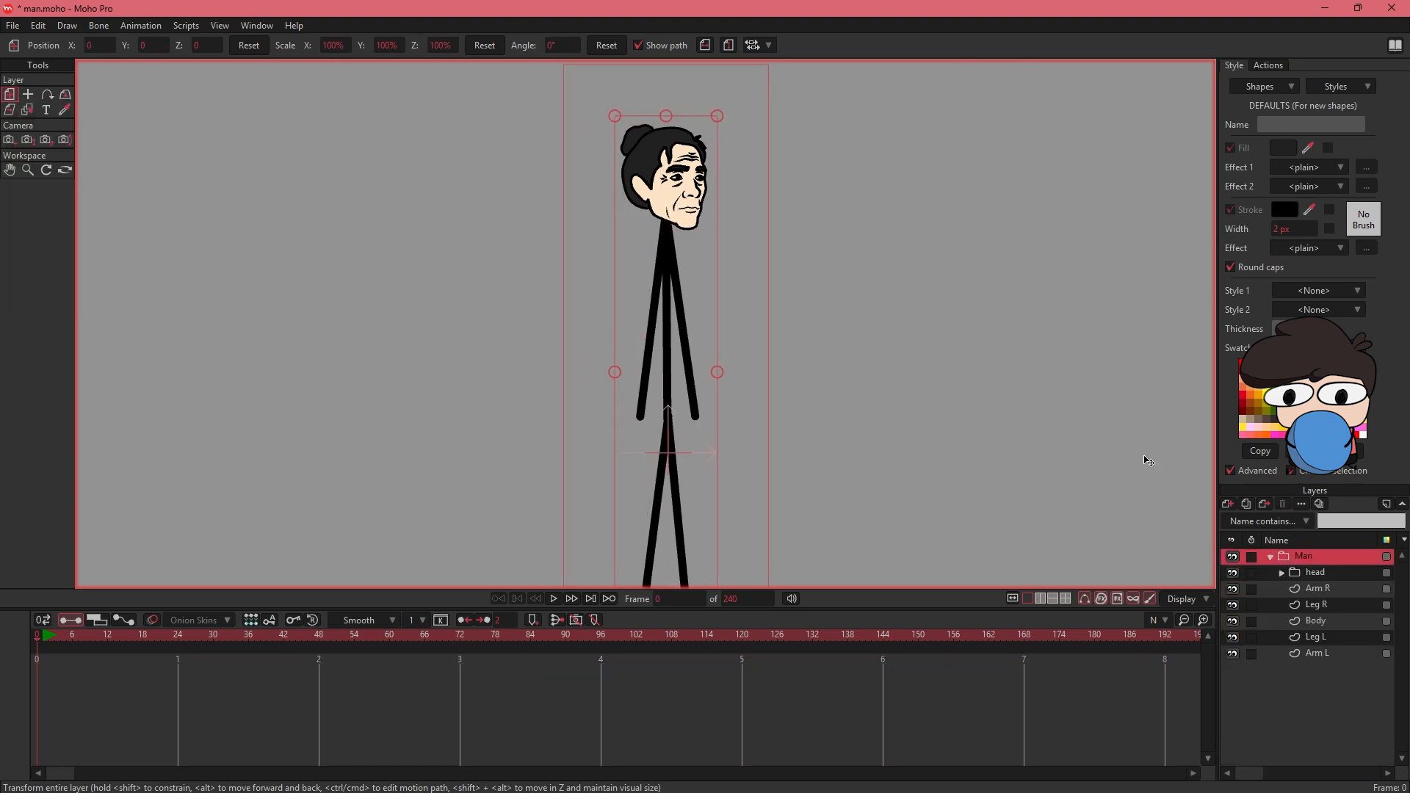
- Convert the Man group into a bone layer
{"action": "left_click_drag", "start_coordinate": [353, 275], "coordinate": [361, 357]}
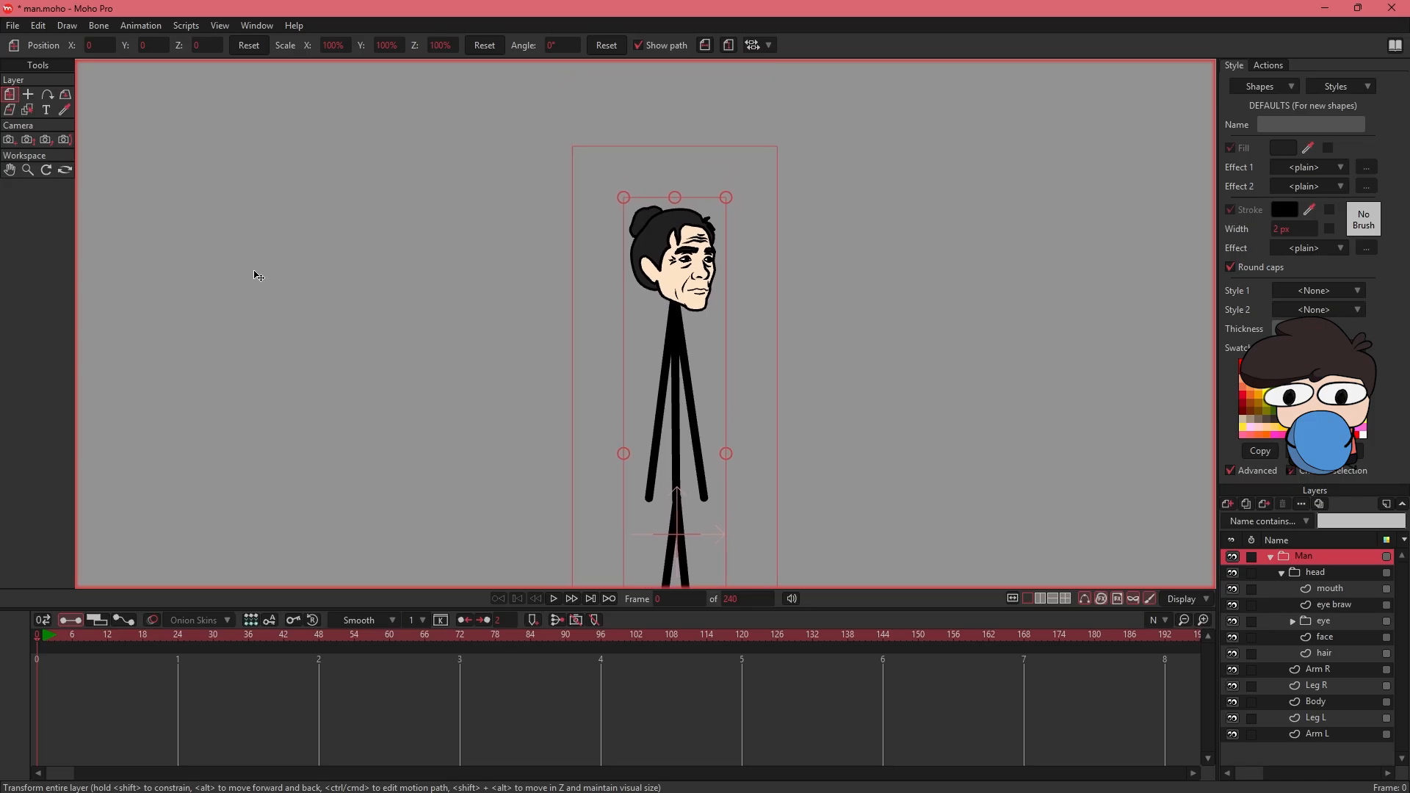
{"action": "right_click", "coordinate": [1284, 562]}
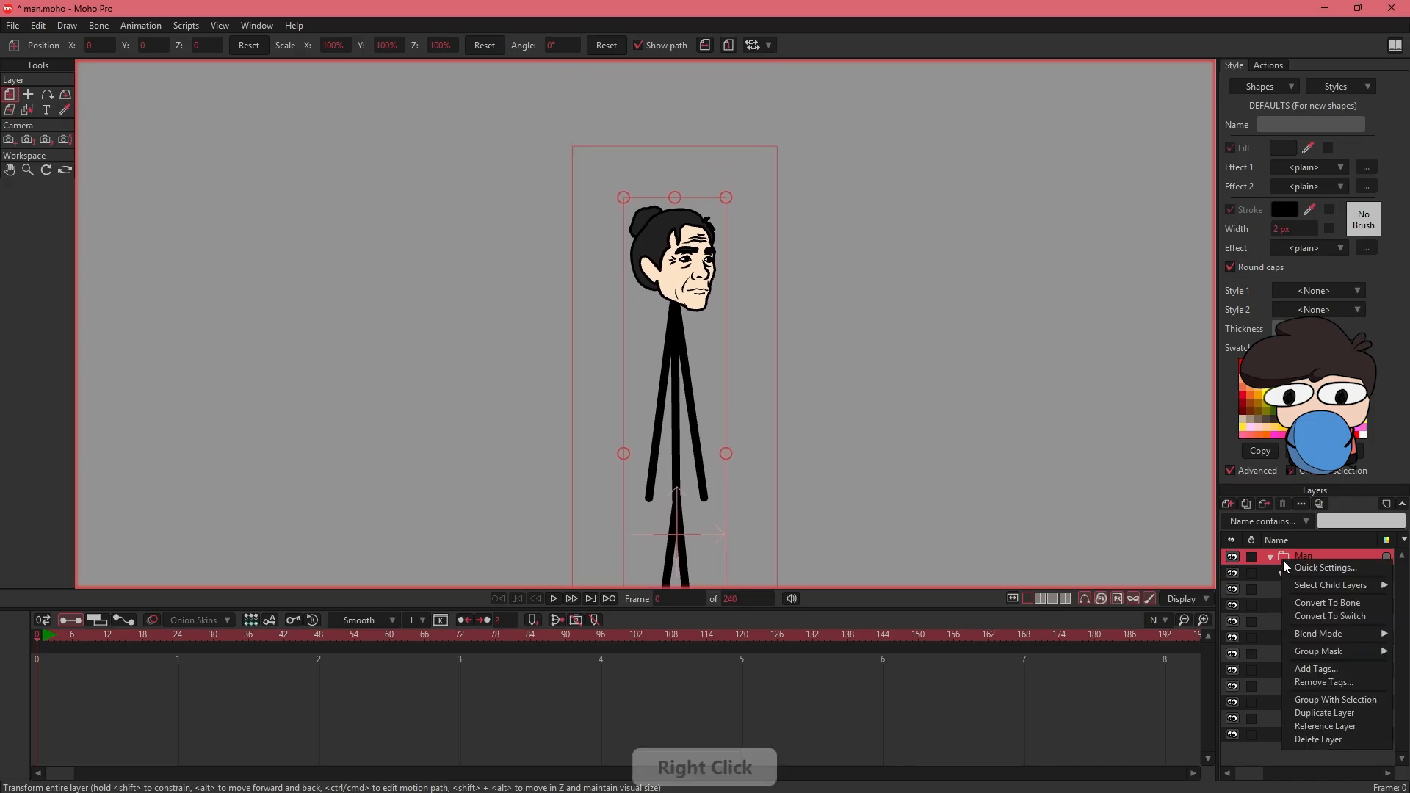
{"action": "left_click", "coordinate": [1318, 606]}
- Add a horizontal root bone extending sideways from the hip joint of the stick figure
{"action": "left_click", "coordinate": [28, 93]}
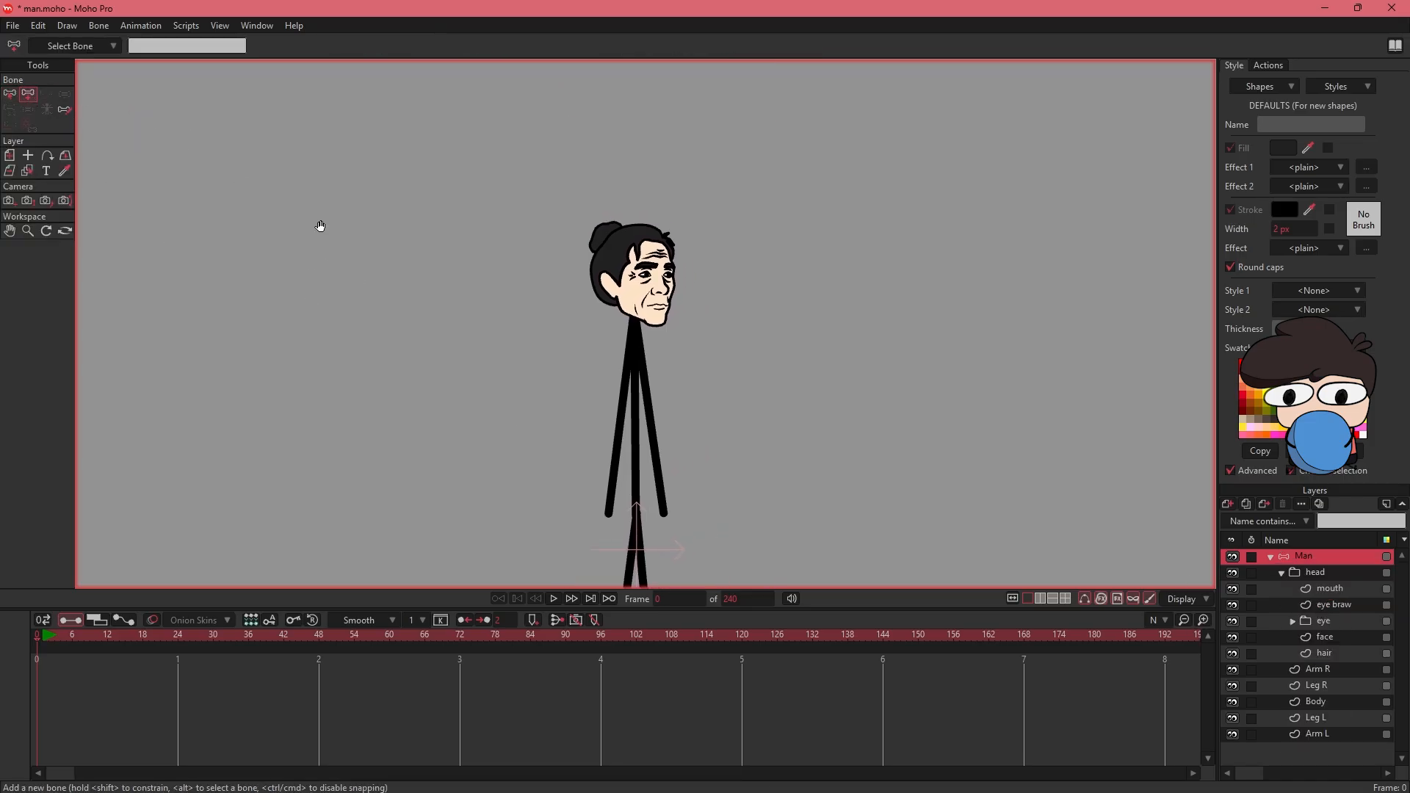
{"action": "left_click_drag", "start_coordinate": [509, 371], "coordinate": [437, 373]}
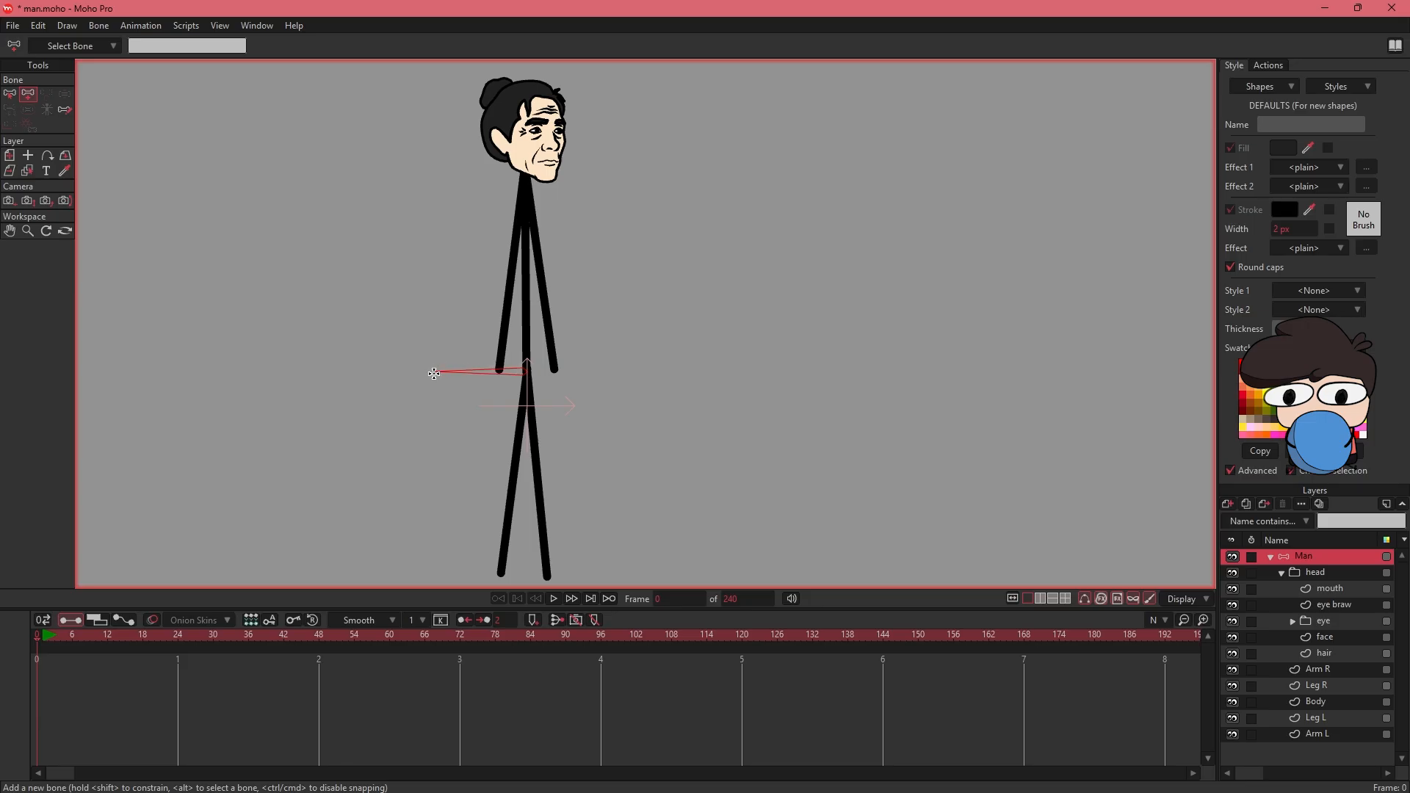
{"action": "left_click_drag", "start_coordinate": [433, 374], "coordinate": [434, 374]}
- Add a chain of two spine bones from the hip to the neck and a head bone above them
{"action": "left_click_drag", "start_coordinate": [526, 367], "coordinate": [524, 273]}
{"action": "left_click_drag", "start_coordinate": [524, 272], "coordinate": [538, 357]}
{"action": "left_click_drag", "start_coordinate": [538, 358], "coordinate": [539, 260]}
{"action": "mouse_move", "coordinate": [573, 258]}
{"action": "left_mouse_down"}
{"action": "mouse_move", "coordinate": [588, 332]}
{"action": "mouse_move", "coordinate": [555, 297]}
{"action": "mouse_move", "coordinate": [553, 252]}
{"action": "left_mouse_up"}
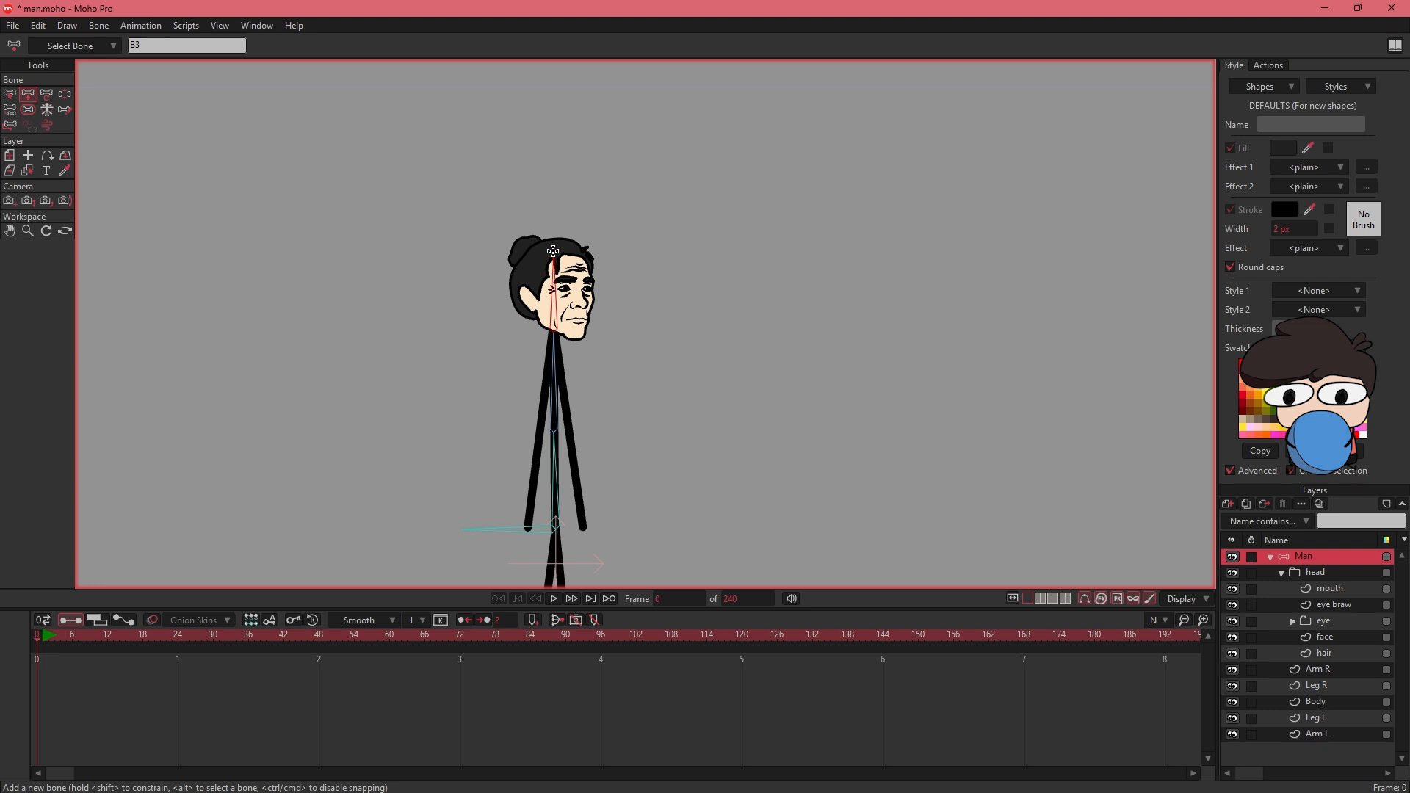
- Add a two-bone chain parented to the root bone, running from the hip to the foot along Leg R
{"action": "left_click_drag", "start_coordinate": [609, 422], "coordinate": [610, 316]}
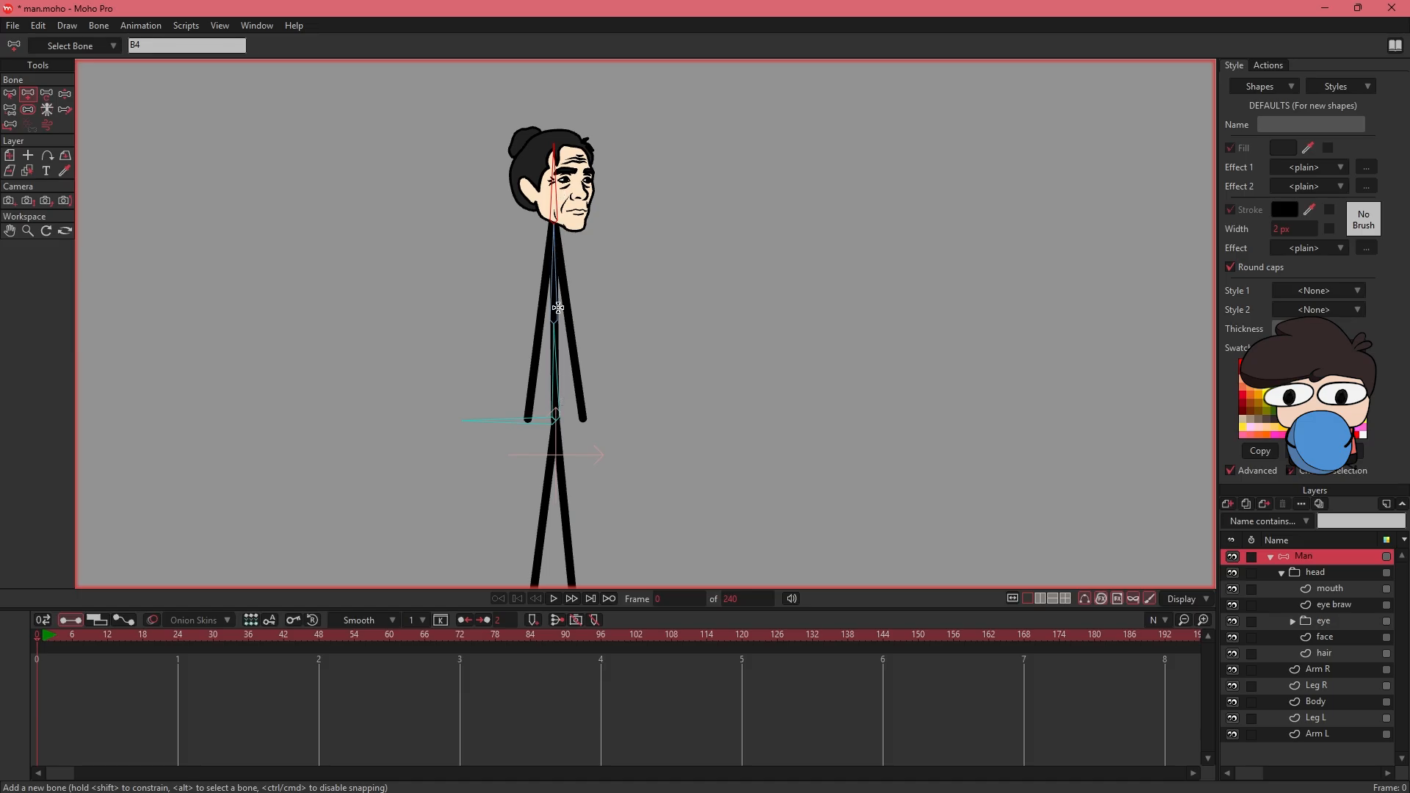
{"action": "key", "text": "z"}
{"action": "left_click", "coordinate": [524, 421]}
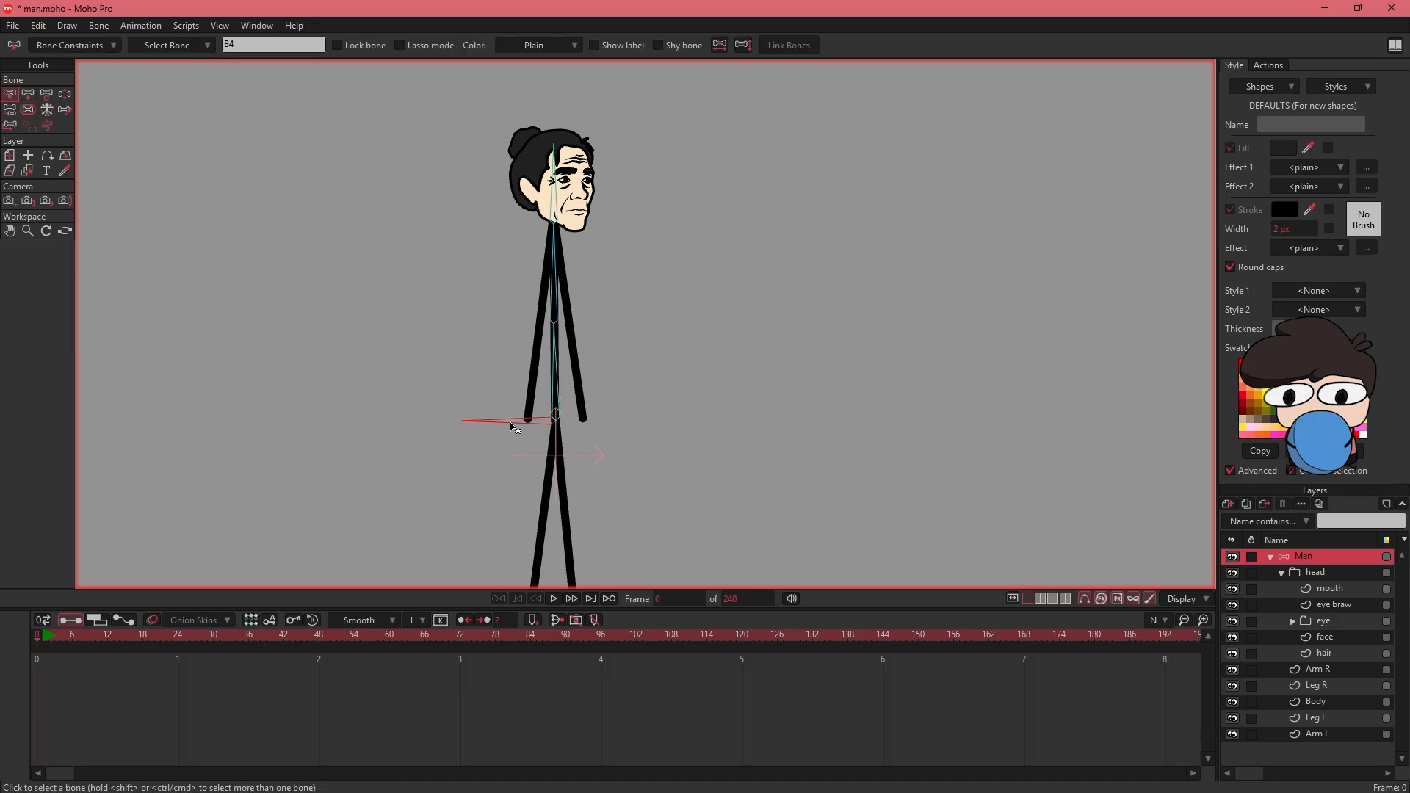
{"action": "key", "text": "a"}
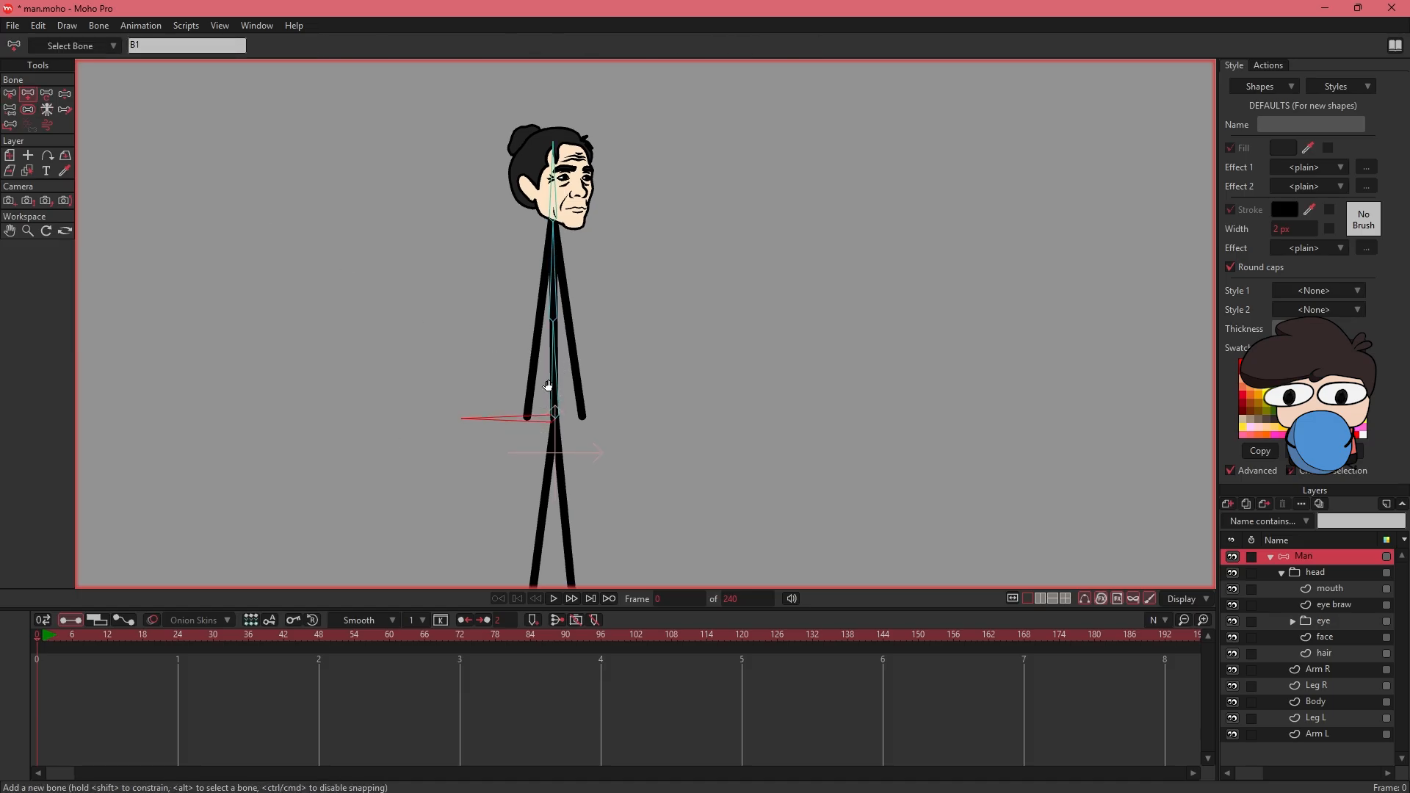
{"action": "left_click_drag", "start_coordinate": [545, 387], "coordinate": [527, 485]}
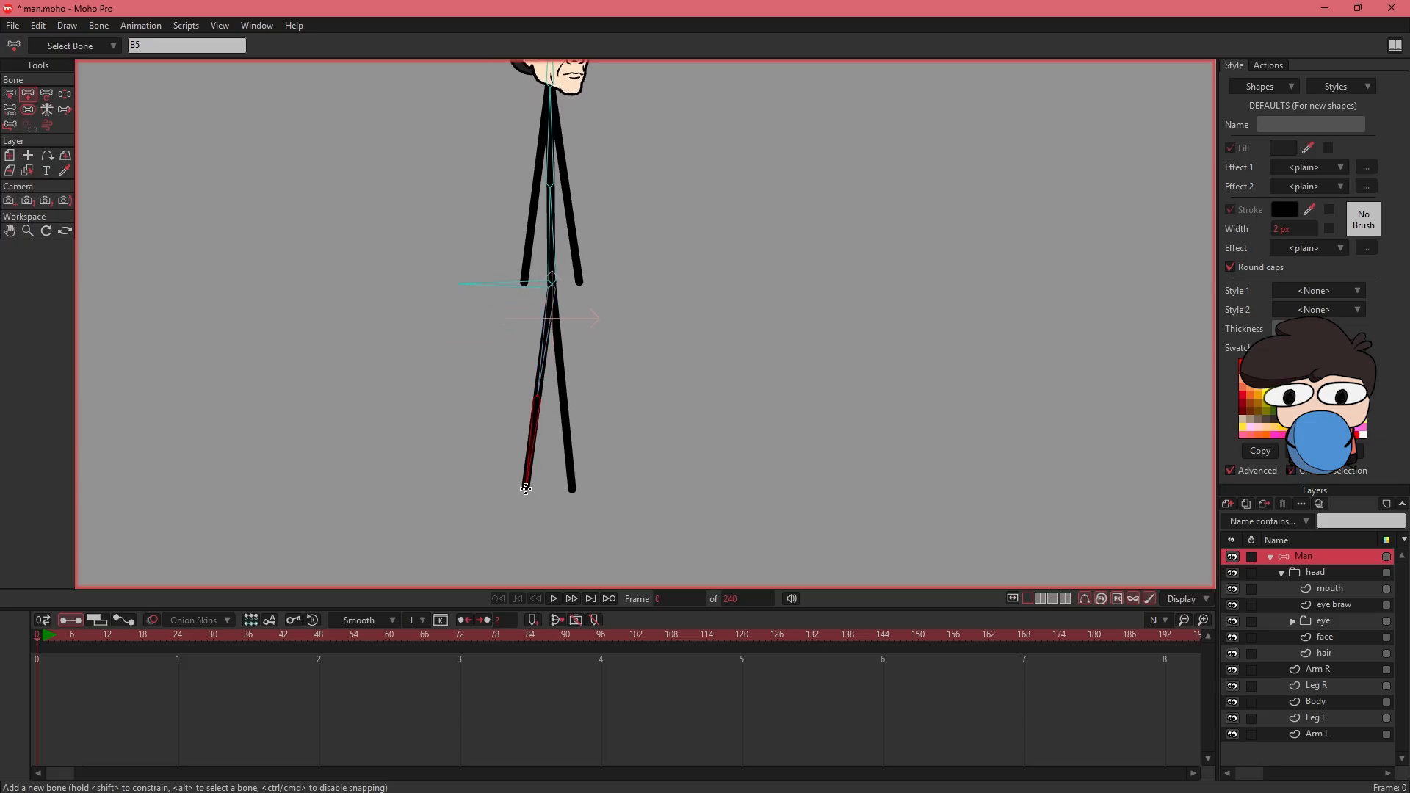
{"action": "left_click_drag", "start_coordinate": [638, 372], "coordinate": [630, 434]}
- Add a second two-bone chain from the root bone down Leg L, with its joint at the knee
{"action": "left_click", "coordinate": [10, 95]}
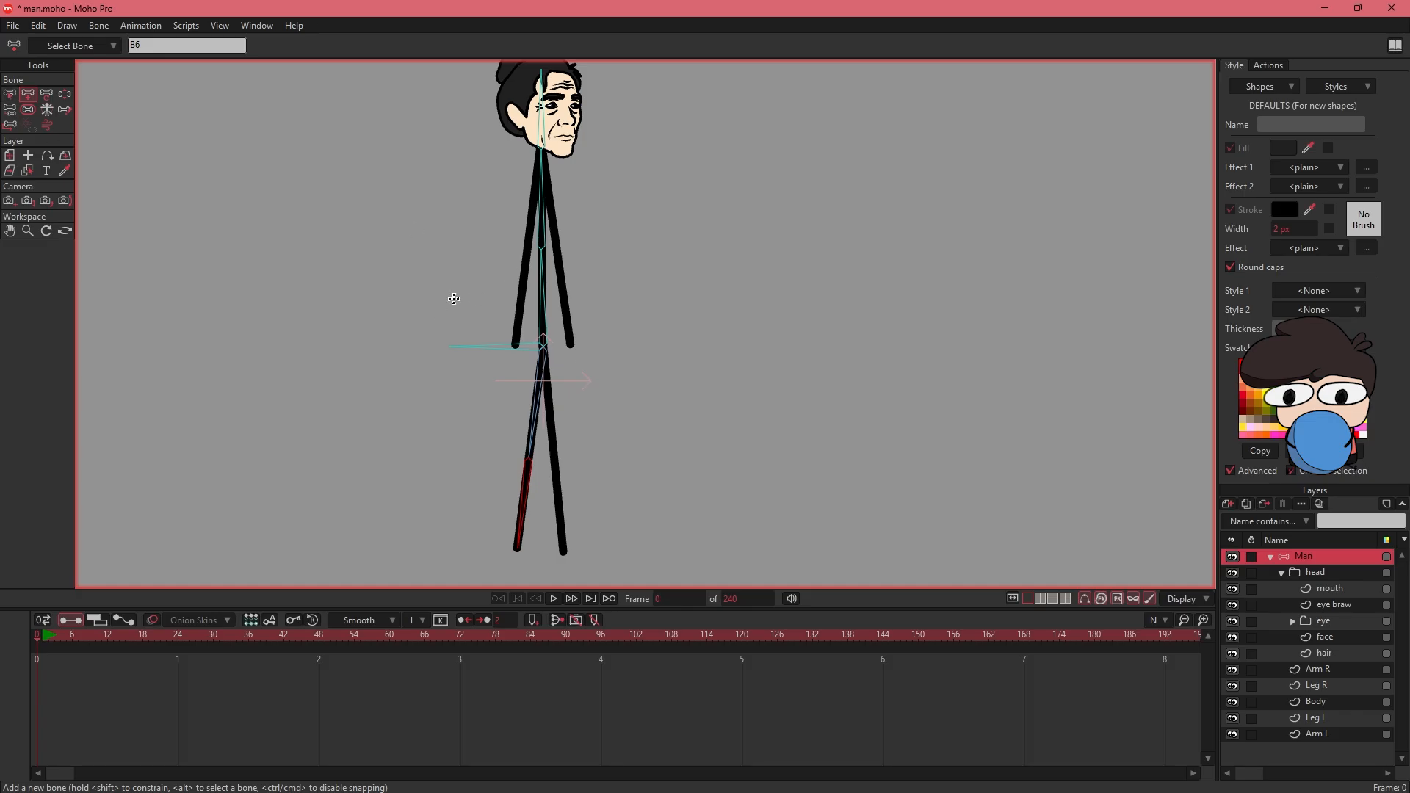
{"action": "left_click", "coordinate": [457, 344]}
{"action": "left_click", "coordinate": [28, 94]}
{"action": "left_click_drag", "start_coordinate": [544, 348], "coordinate": [487, 402]}
{"action": "left_click_drag", "start_coordinate": [487, 402], "coordinate": [498, 494]}
{"action": "left_click_drag", "start_coordinate": [555, 319], "coordinate": [588, 403]}
{"action": "left_click_drag", "start_coordinate": [557, 271], "coordinate": [614, 356]}
- Add upper and lower arm bones along Arm R as children of the upper spine bone
{"action": "left_click", "coordinate": [9, 94]}
{"action": "left_click", "coordinate": [565, 282]}
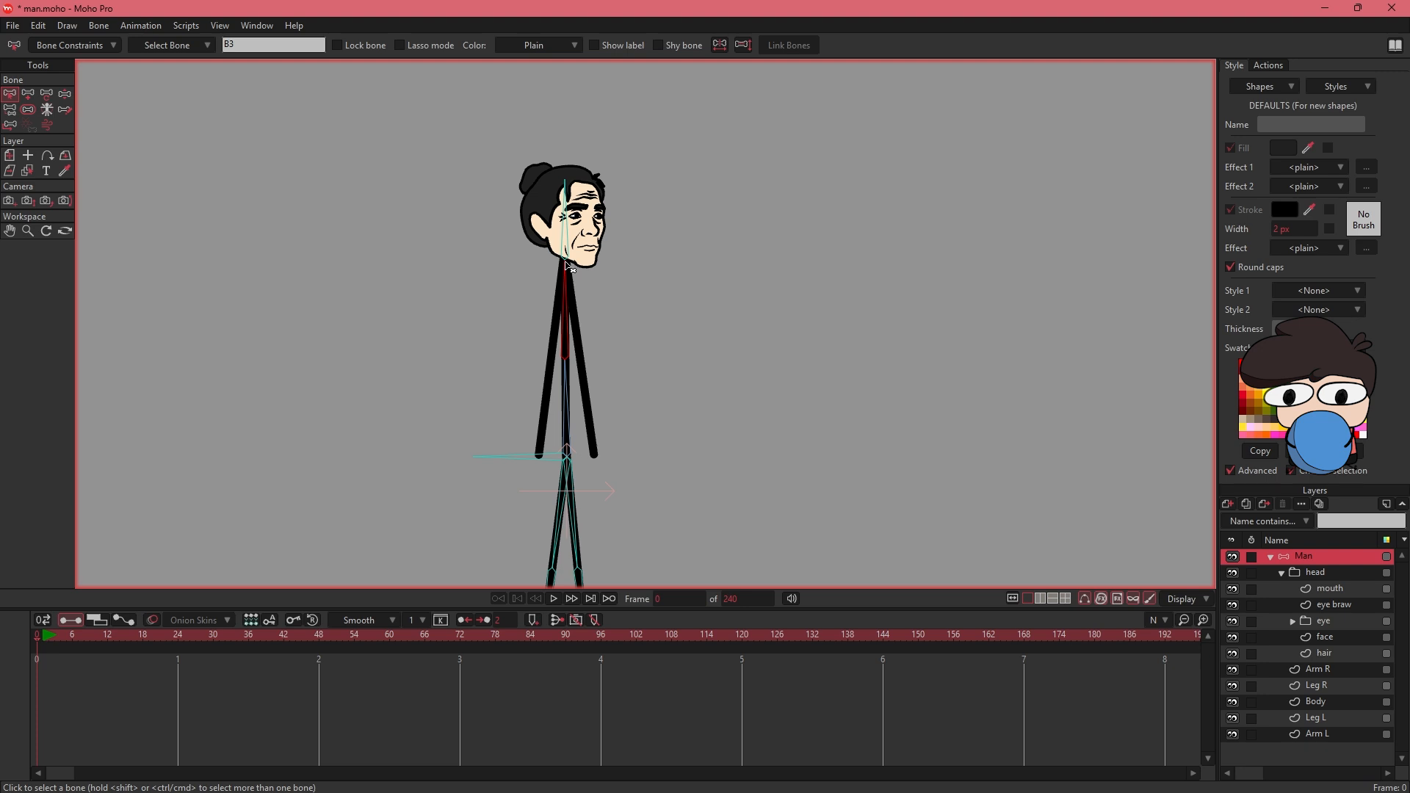
{"action": "left_click", "coordinate": [27, 94]}
{"action": "left_click_drag", "start_coordinate": [558, 304], "coordinate": [548, 384]}
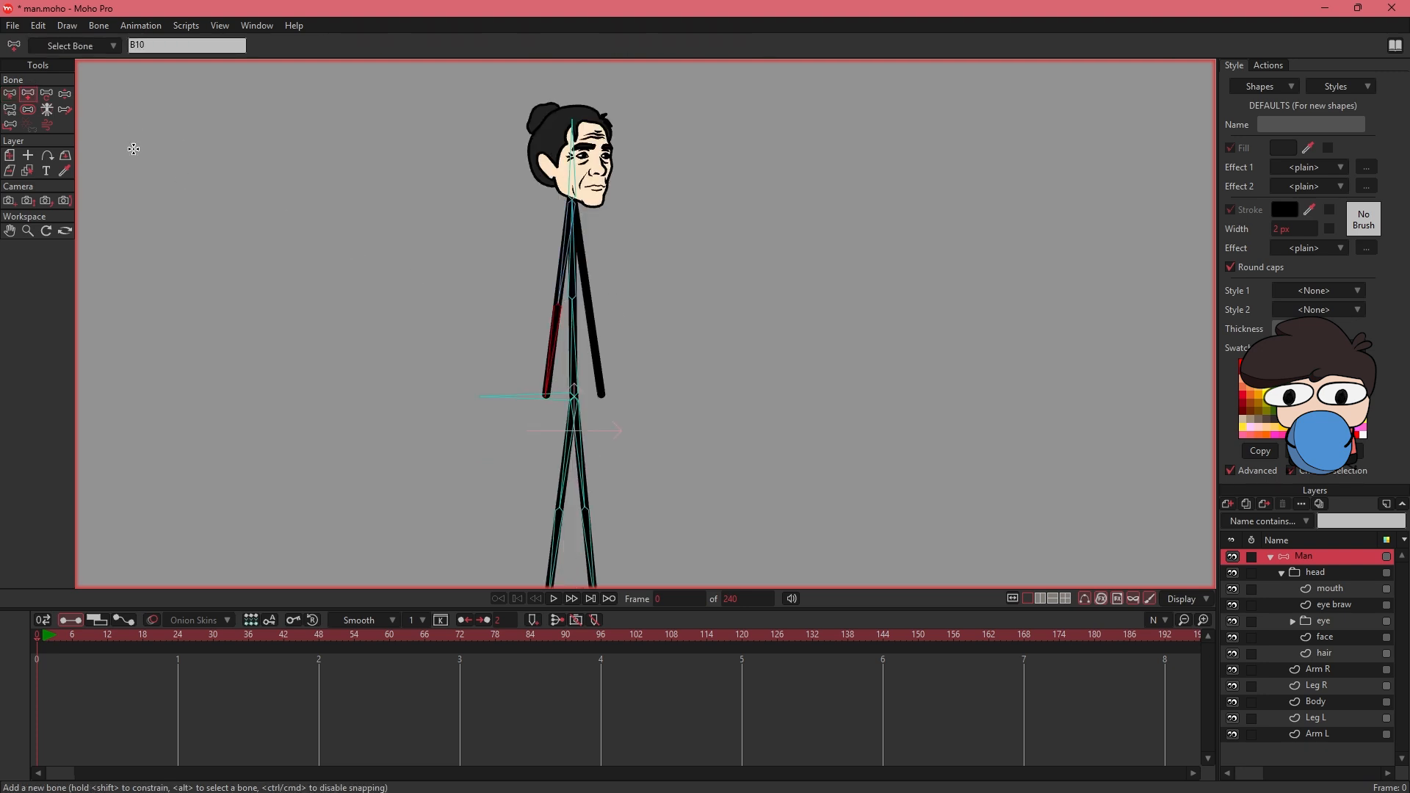
- Add upper and lower arm bones along Arm L, parented to the upper spine bone
{"action": "key", "text": "b"}
{"action": "left_click", "coordinate": [573, 228]}
{"action": "left_click", "coordinate": [28, 94]}
{"action": "left_click_drag", "start_coordinate": [571, 202], "coordinate": [589, 301]}
{"action": "left_click_drag", "start_coordinate": [589, 302], "coordinate": [601, 395]}
{"action": "left_click_drag", "start_coordinate": [690, 278], "coordinate": [664, 330]}
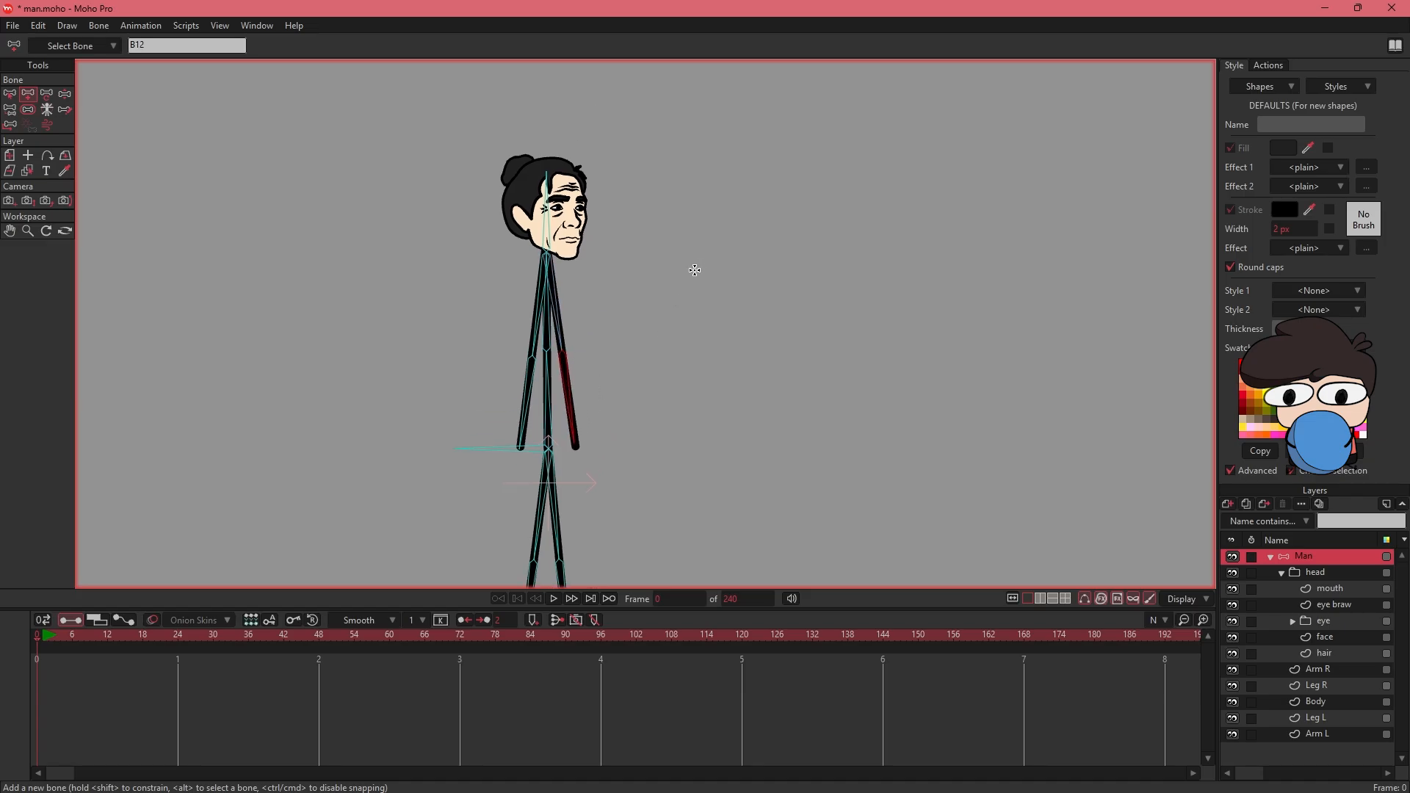
- Inspect the influence regions of the arm, leg and spine bones with the Manipulate Bones tool
{"action": "left_click", "coordinate": [64, 95]}
{"action": "left_click_drag", "start_coordinate": [578, 435], "coordinate": [623, 385]}
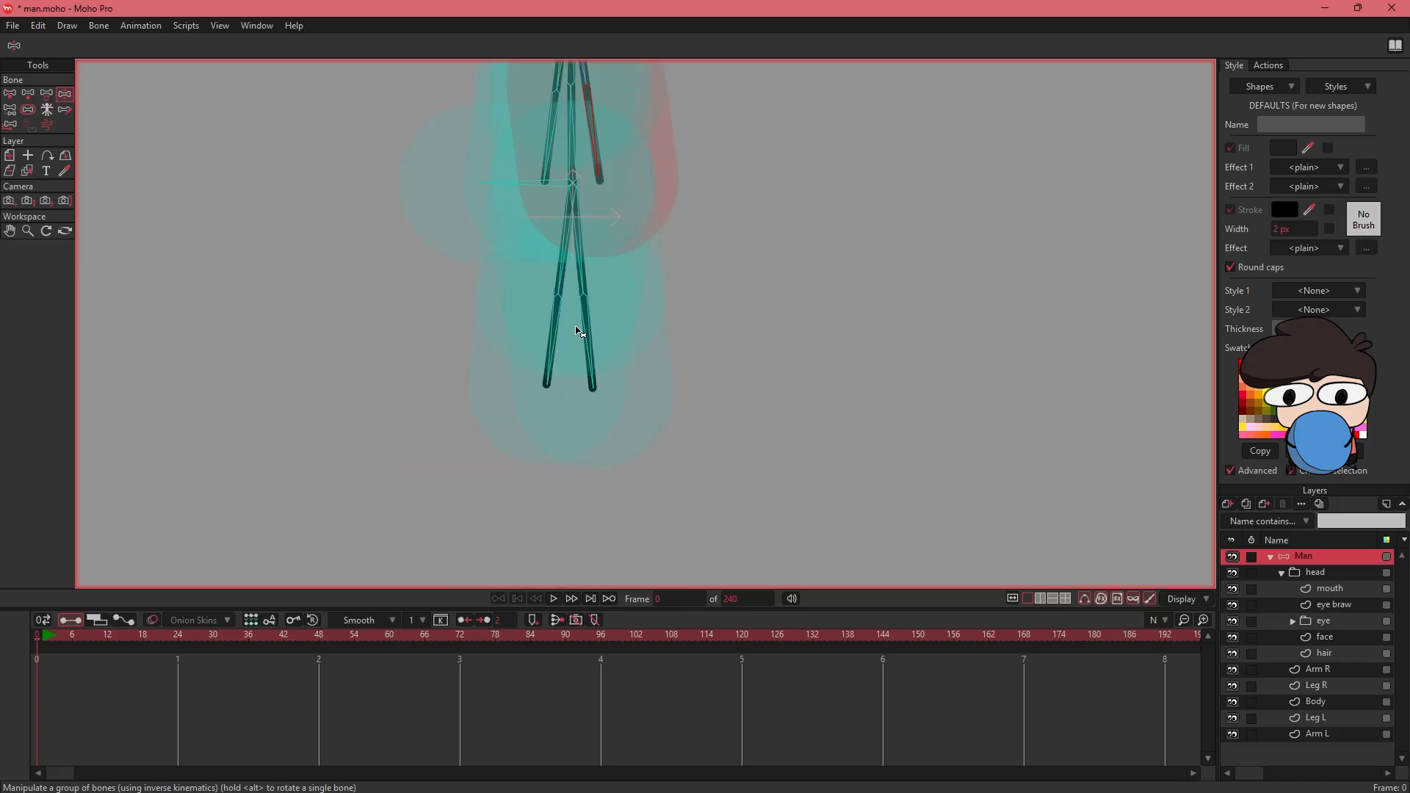
{"action": "left_click_drag", "start_coordinate": [574, 219], "coordinate": [532, 371]}
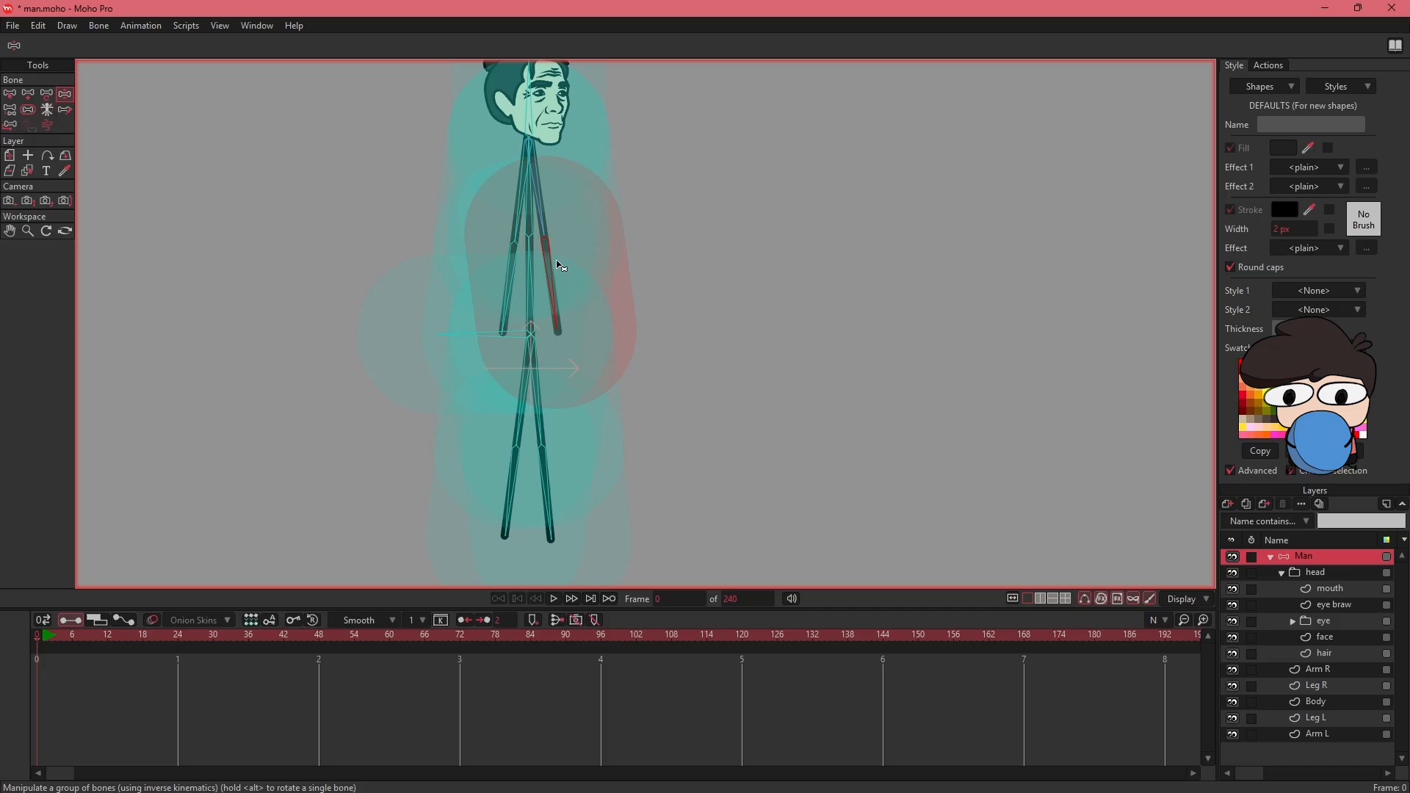
- Lower the strength of every bone so its influence narrows to its own limb, about 0.06 for the upper Leg L bone, and check with Manipulate Bones
{"action": "left_click", "coordinate": [27, 112]}
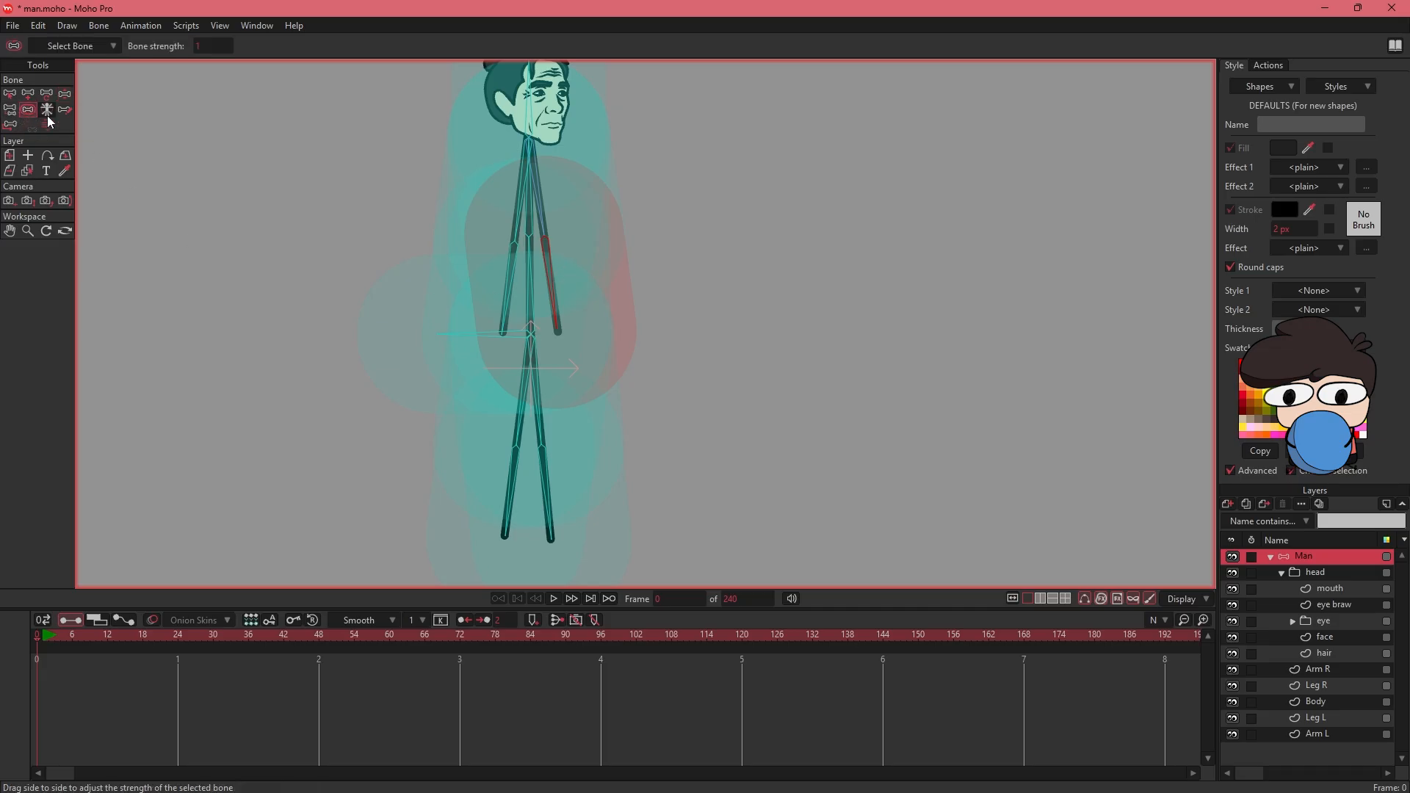
{"action": "left_click_drag", "start_coordinate": [565, 306], "coordinate": [451, 358]}
{"action": "key", "text": "ctrl+alt+9"}
{"action": "key", "text": "ctrl+alt+9"}
{"action": "key", "text": "ctrl+alt+9"}
{"action": "key", "text": "ctrl+alt+8"}
{"action": "key", "text": "ctrl+alt+8"}
{"action": "key", "text": "ctrl+alt+8"}
{"action": "key", "text": "ctrl+alt+9"}
{"action": "left_click_drag", "start_coordinate": [515, 148], "coordinate": [569, 382]}
{"action": "left_click", "coordinate": [498, 358]}
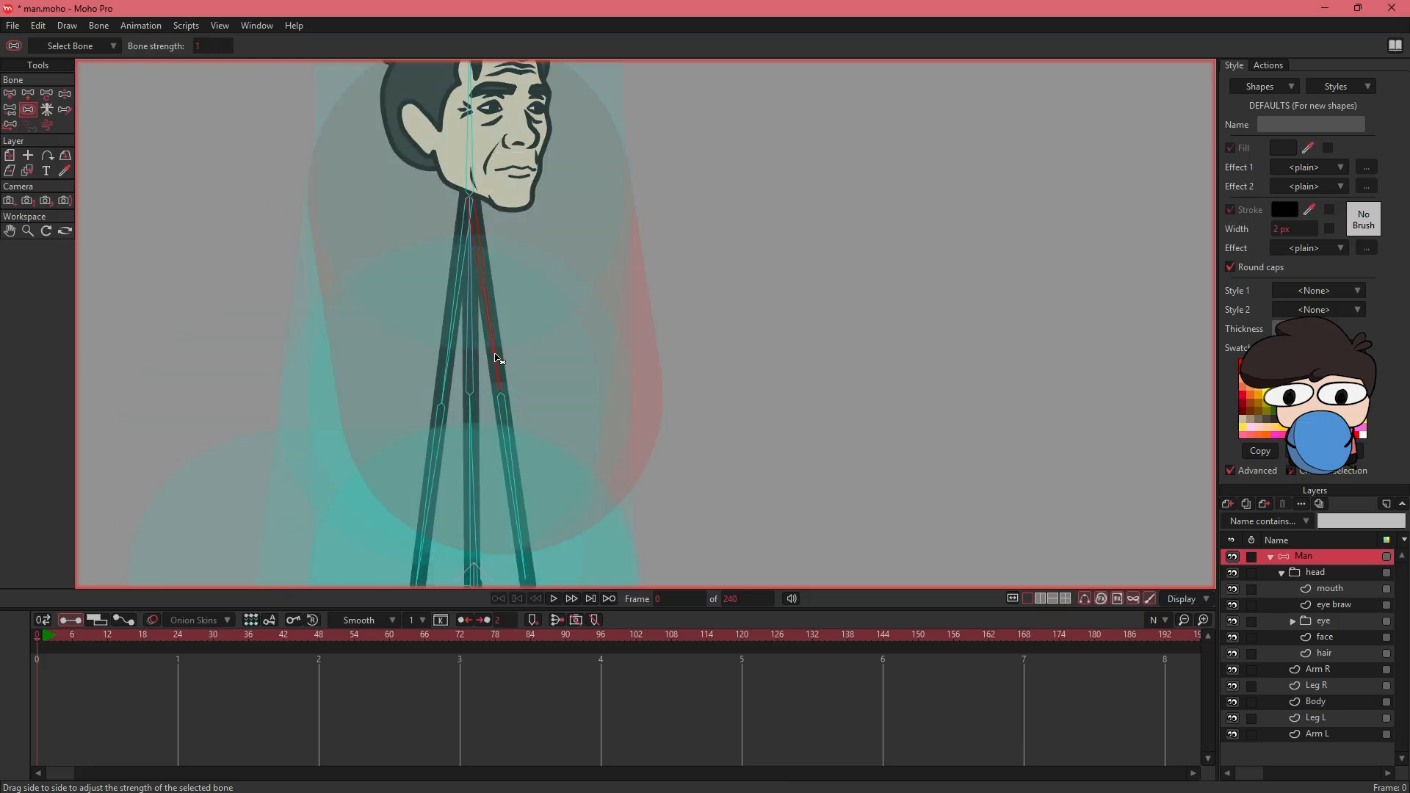
{"action": "left_click_drag", "start_coordinate": [387, 408], "coordinate": [524, 387]}
{"action": "left_click_drag", "start_coordinate": [581, 316], "coordinate": [471, 374]}
{"action": "left_click_drag", "start_coordinate": [471, 375], "coordinate": [470, 315]}
{"action": "left_click_drag", "start_coordinate": [567, 356], "coordinate": [438, 340]}
{"action": "left_click_drag", "start_coordinate": [579, 352], "coordinate": [482, 375]}
{"action": "left_click_drag", "start_coordinate": [579, 246], "coordinate": [463, 560]}
{"action": "left_click_drag", "start_coordinate": [570, 294], "coordinate": [461, 337]}
{"action": "left_click_drag", "start_coordinate": [540, 463], "coordinate": [546, 42]}
{"action": "left_click_drag", "start_coordinate": [493, 313], "coordinate": [389, 332]}
{"action": "left_click_drag", "start_coordinate": [557, 360], "coordinate": [551, 257]}
{"action": "left_click_drag", "start_coordinate": [553, 345], "coordinate": [479, 230]}
{"action": "left_click_drag", "start_coordinate": [540, 367], "coordinate": [432, 410]}
{"action": "left_click_drag", "start_coordinate": [609, 321], "coordinate": [496, 371]}
{"action": "left_click_drag", "start_coordinate": [499, 316], "coordinate": [476, 456]}
{"action": "left_click_drag", "start_coordinate": [567, 352], "coordinate": [468, 402]}
{"action": "left_click_drag", "start_coordinate": [622, 294], "coordinate": [630, 391]}
{"action": "key", "text": "ctrl+alt+8"}
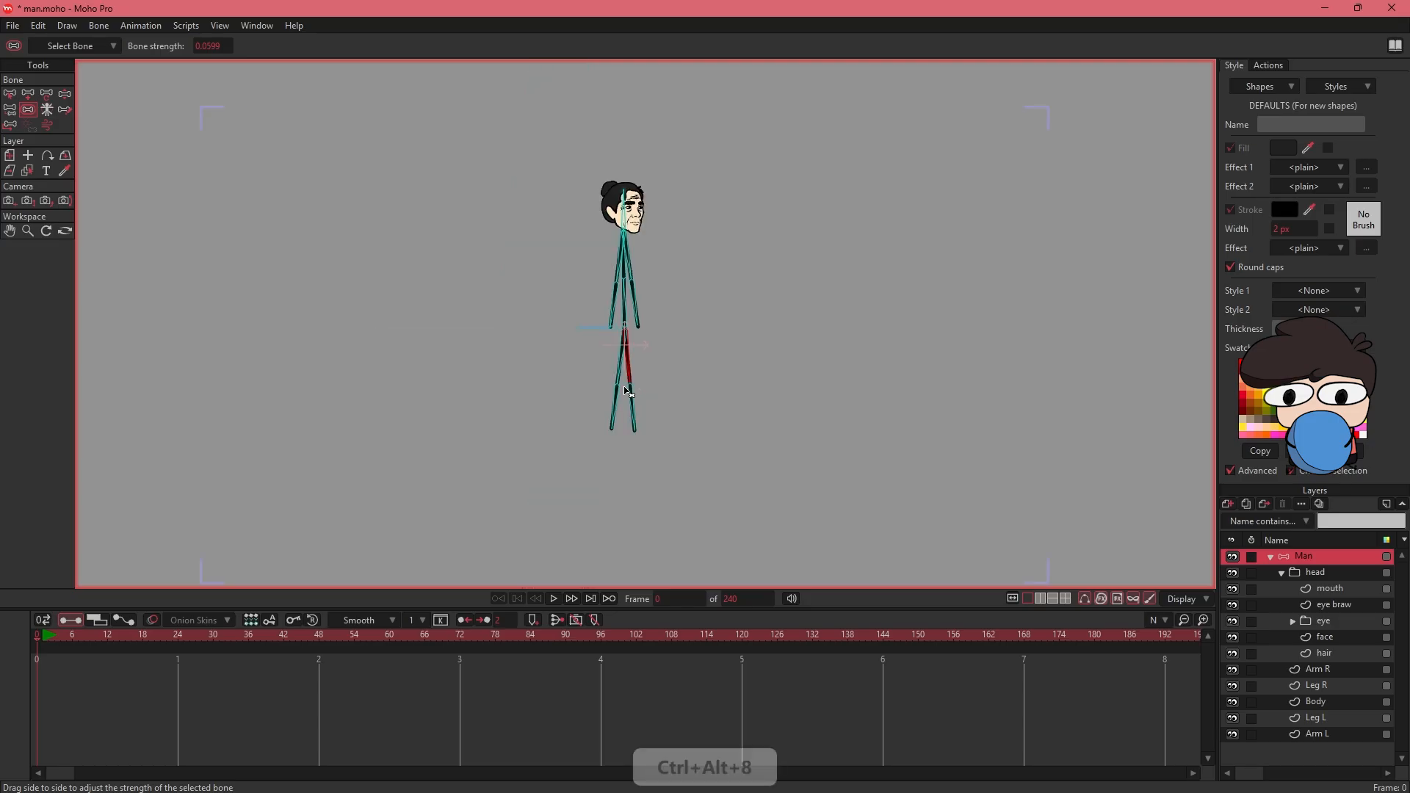
{"action": "left_click", "coordinate": [68, 95]}
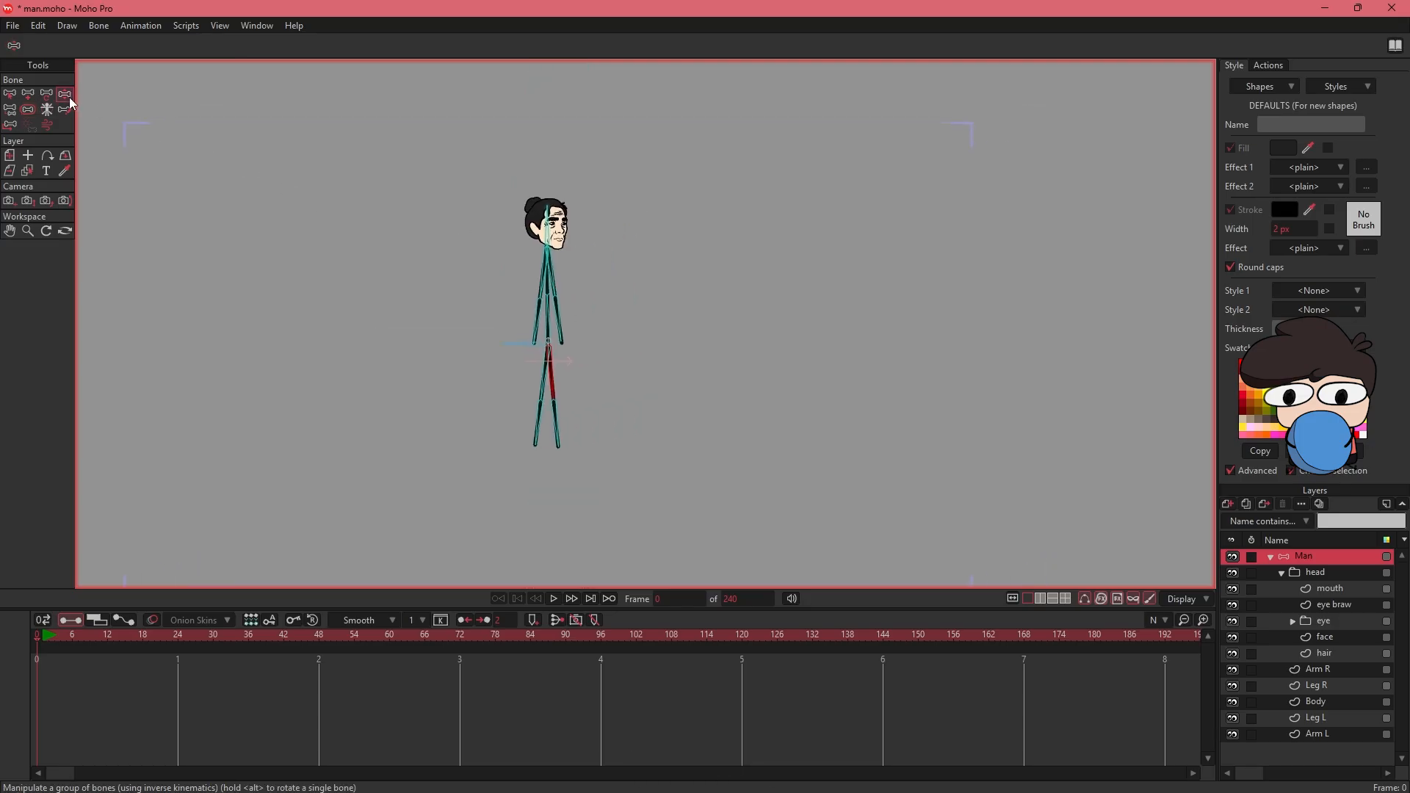
{"action": "left_click_drag", "start_coordinate": [557, 393], "coordinate": [598, 371]}
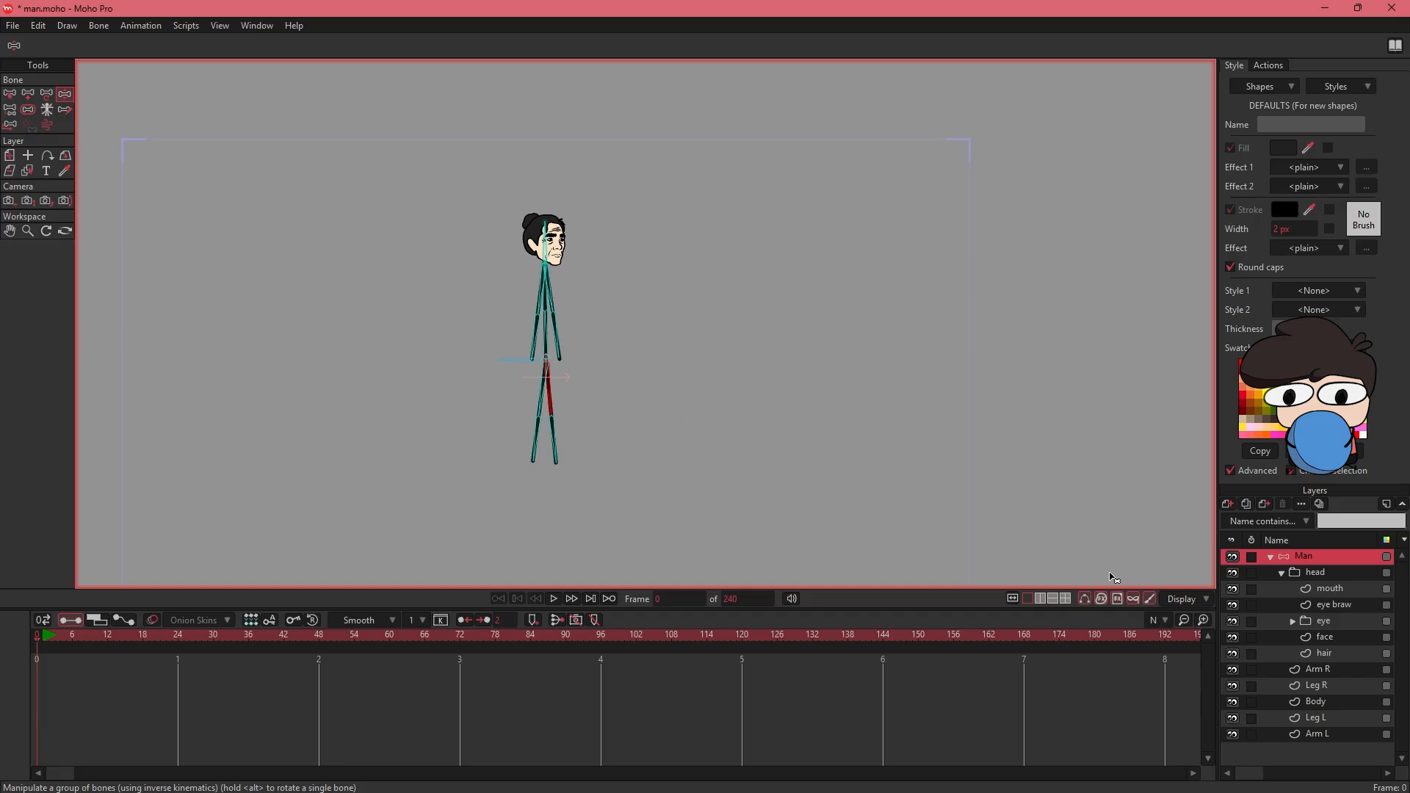
- Fit the end points of the Arm R layer to the arm bones and add a point at the elbow joint
{"action": "left_click", "coordinate": [1331, 669]}
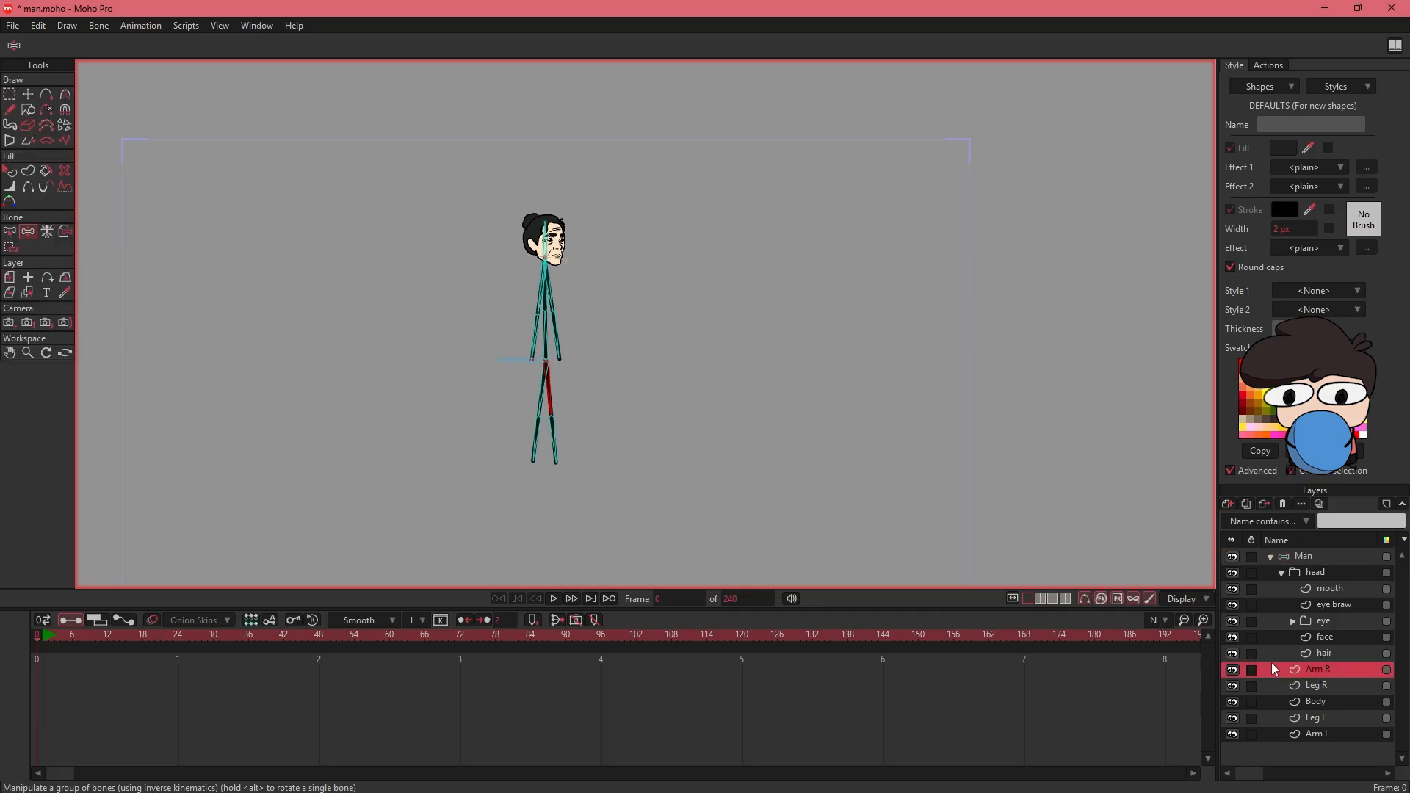
{"action": "left_click", "coordinate": [1229, 667]}
{"action": "left_click", "coordinate": [1229, 668]}
{"action": "left_click", "coordinate": [1231, 668]}
{"action": "left_click", "coordinate": [1230, 669]}
{"action": "key", "text": "ctrl+alt+8"}
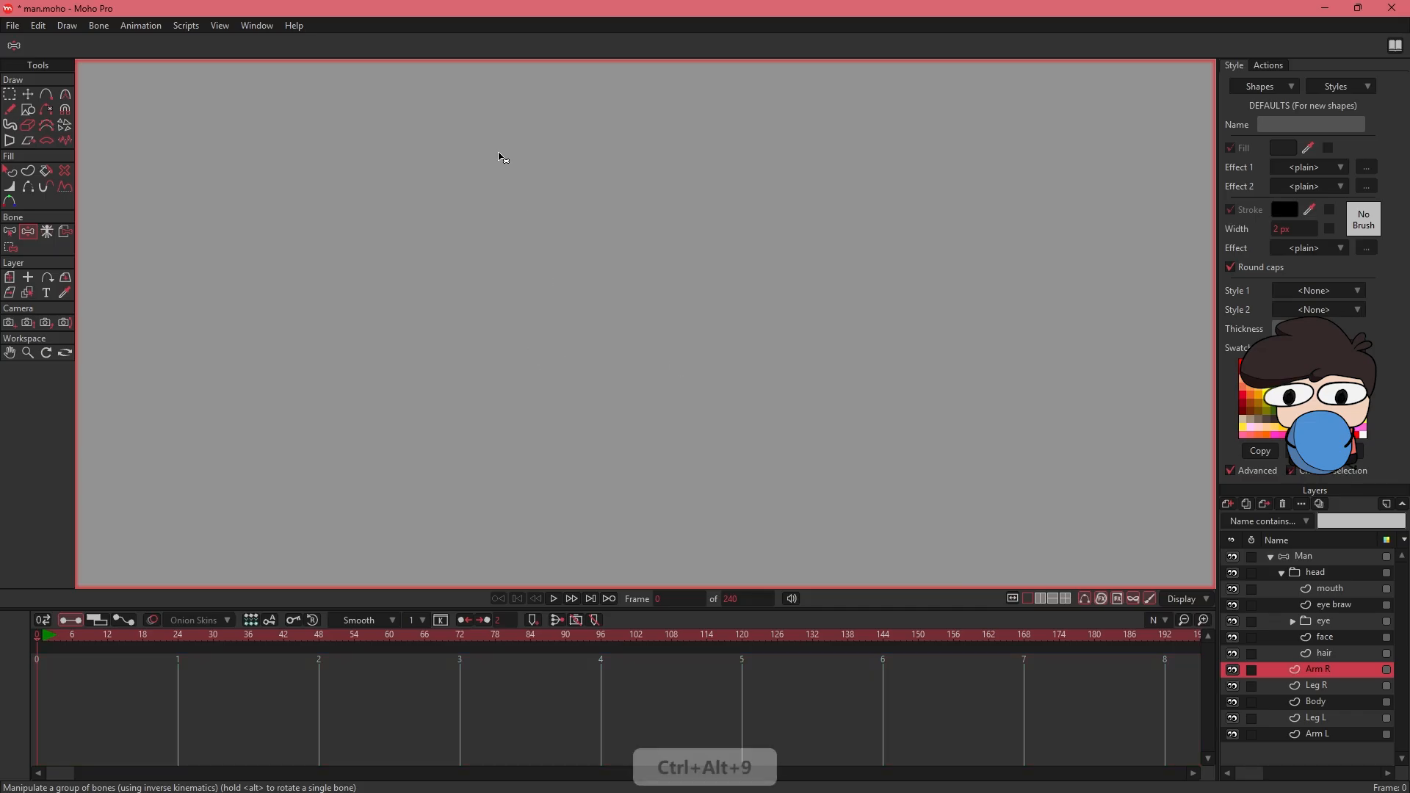
{"action": "key", "text": "ctrl+alt+9"}
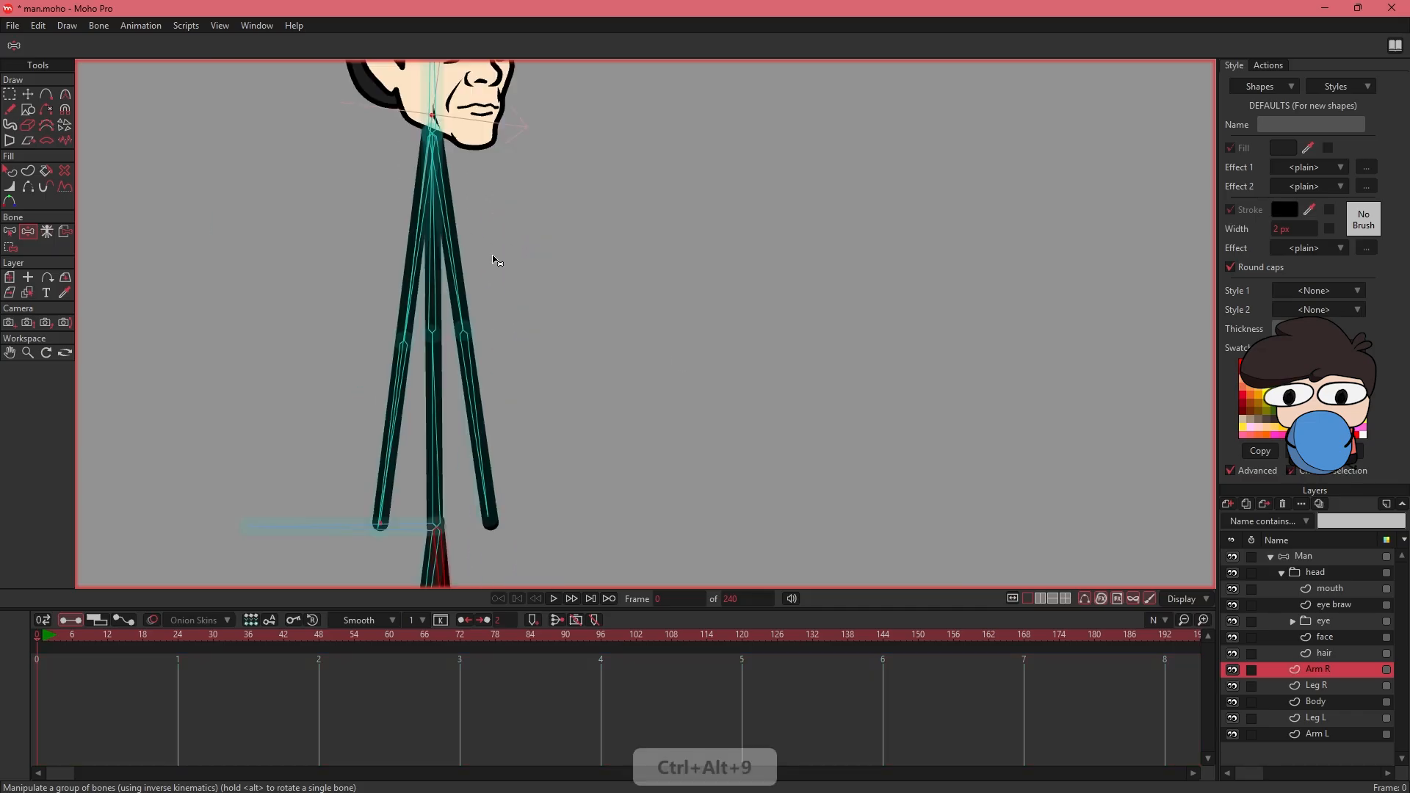
{"action": "left_click_drag", "start_coordinate": [266, 249], "coordinate": [262, 212]}
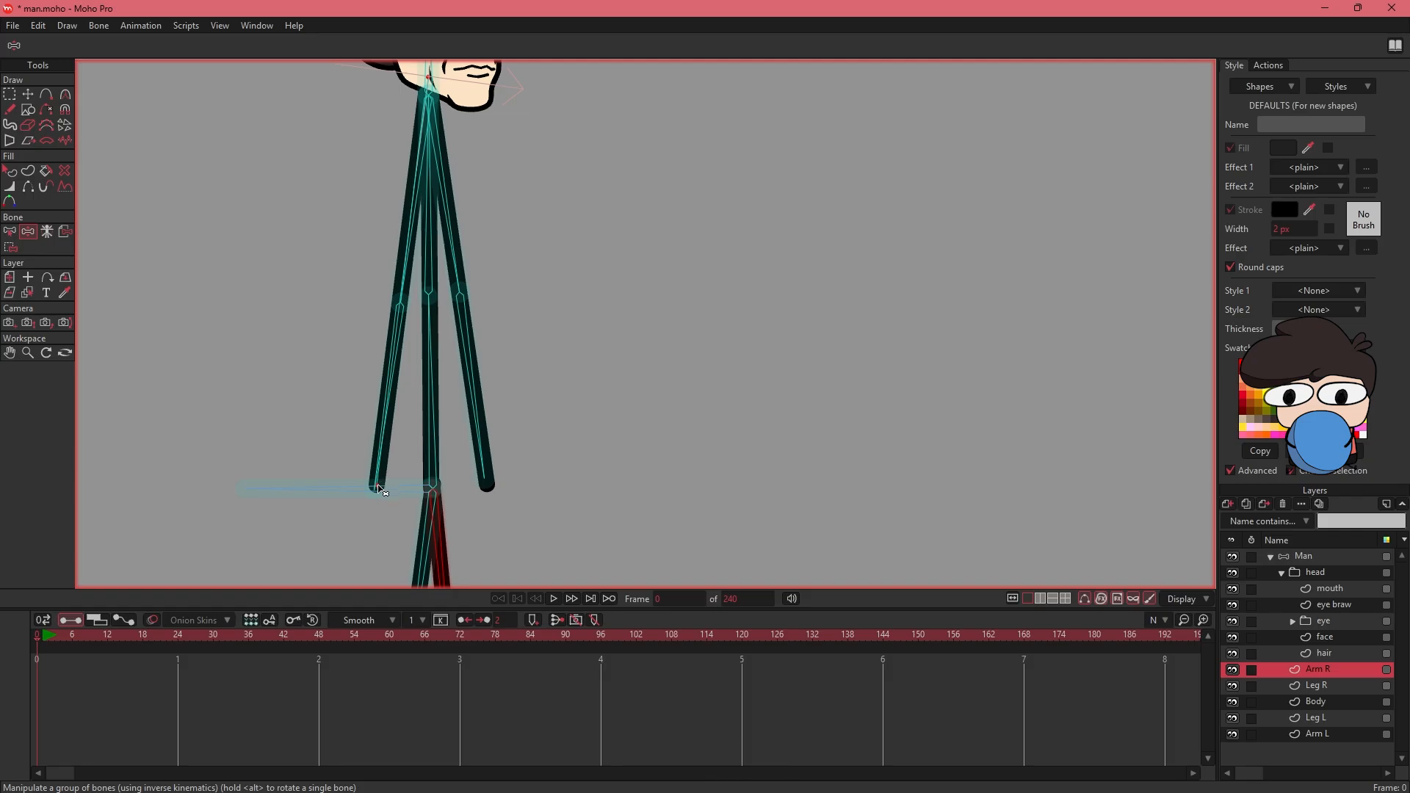
{"action": "key", "text": "t"}
{"action": "left_click_drag", "start_coordinate": [435, 89], "coordinate": [471, 313]}
{"action": "left_click", "coordinate": [468, 293]}
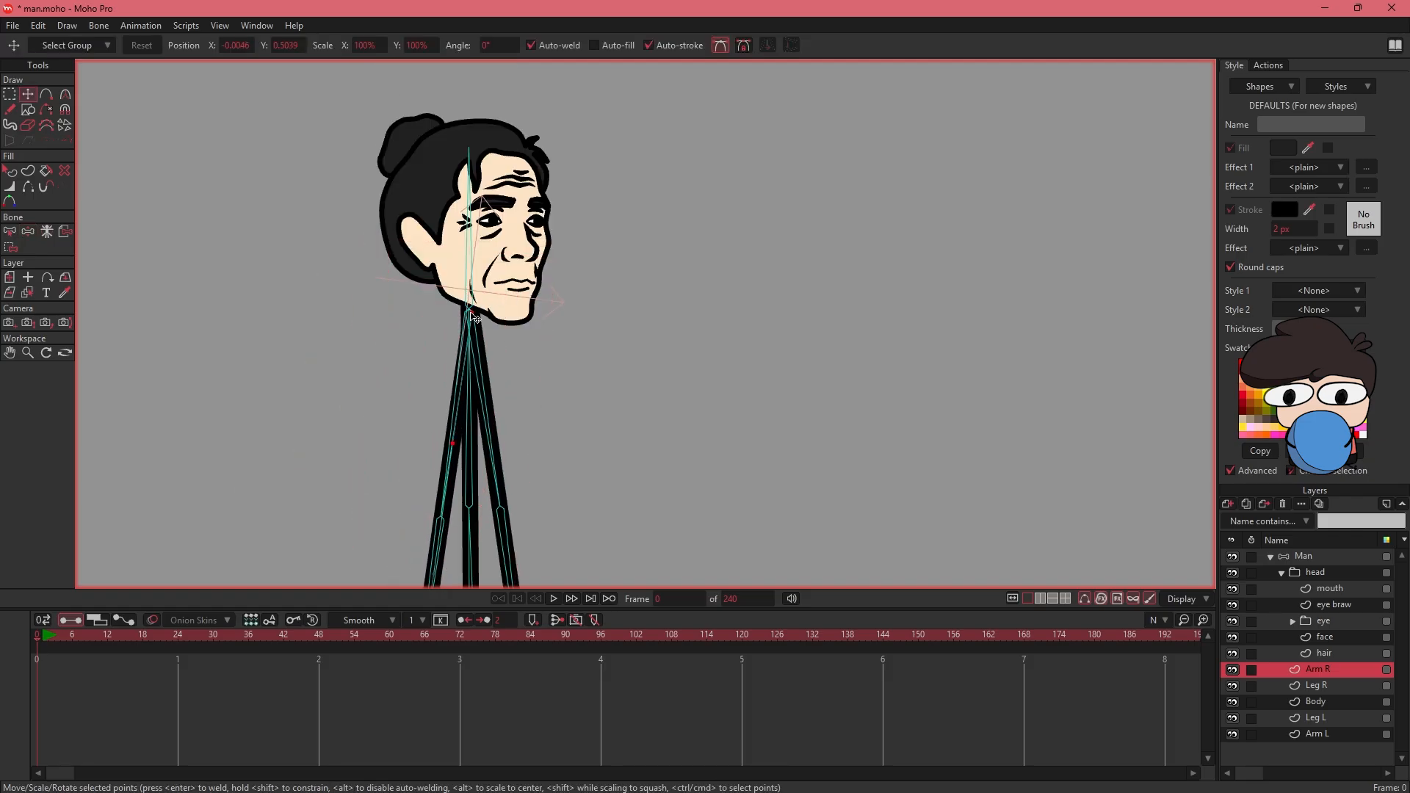
{"action": "key", "text": "a"}
{"action": "scroll", "coordinate": [470, 345], "scroll_direction": "down", "scroll_amount": 3}
{"action": "left_click", "coordinate": [456, 387]}
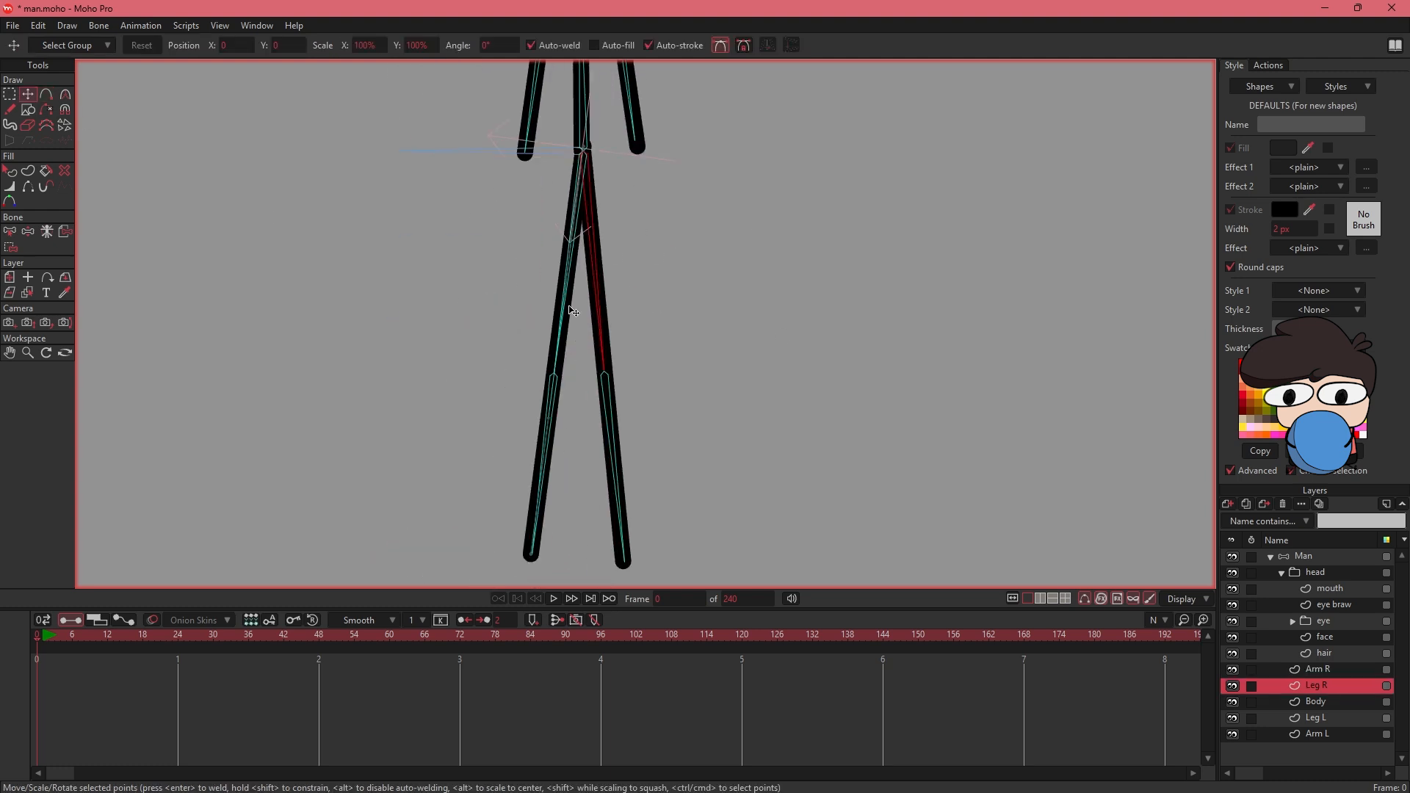
- Fit the Leg R end points to the leg bones and add a point at the knee joint
{"action": "key", "text": "t"}
{"action": "left_click", "coordinate": [533, 554]}
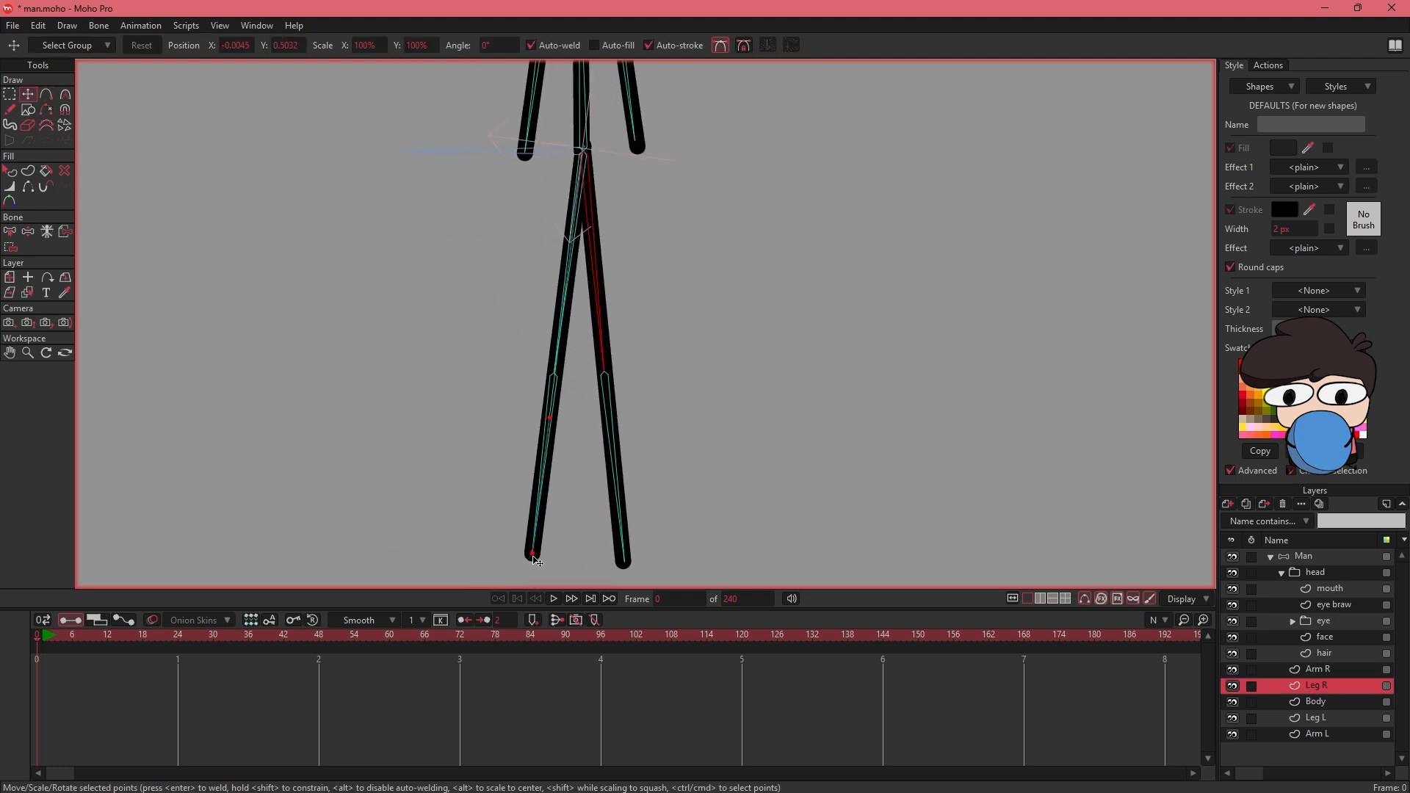
{"action": "key", "text": "a"}
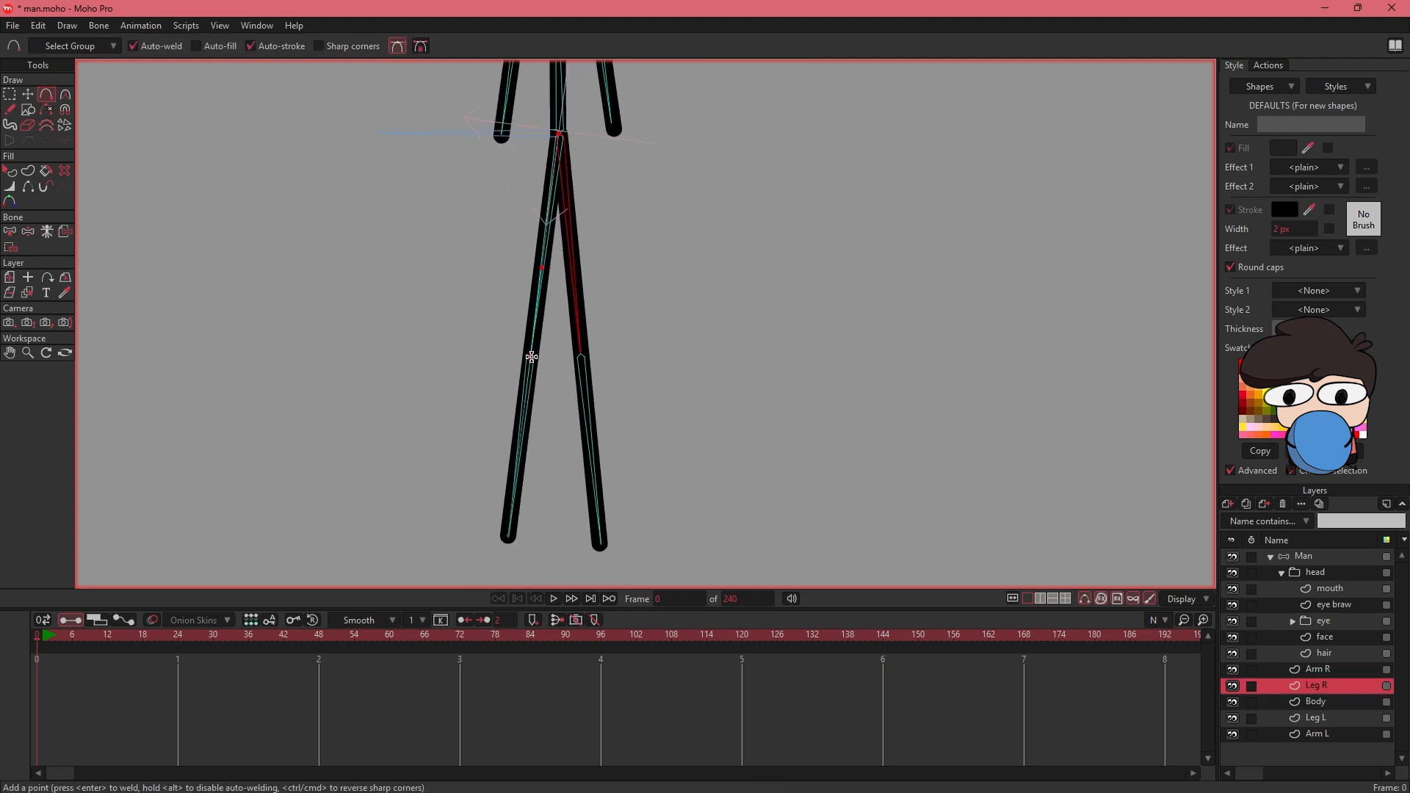
- Fit the Body layer's end points to the spine bones and add a point where the two spine bones meet
{"action": "key", "text": "t"}
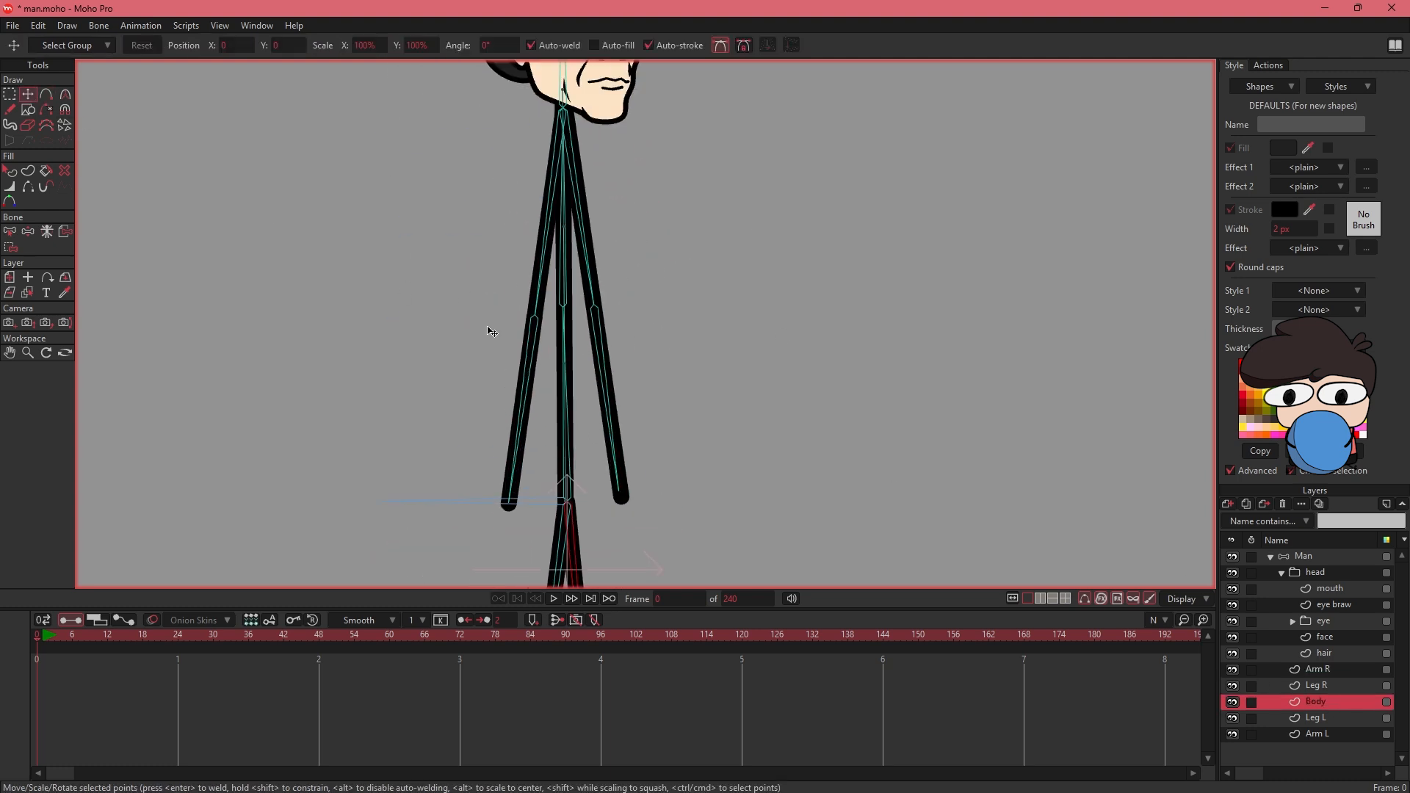
{"action": "key", "text": "ctrl+a"}
{"action": "left_click", "coordinate": [571, 507]}
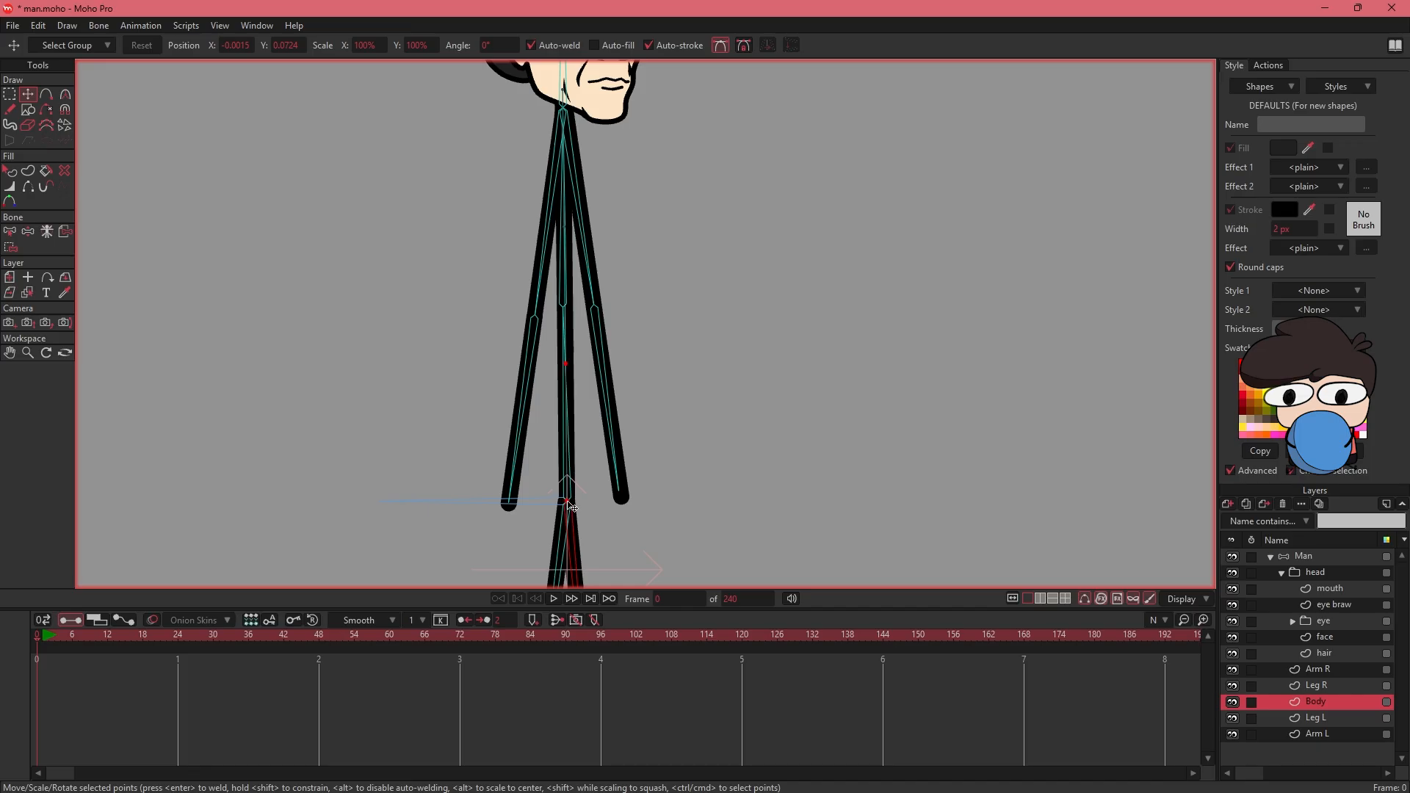
{"action": "key", "text": "a"}
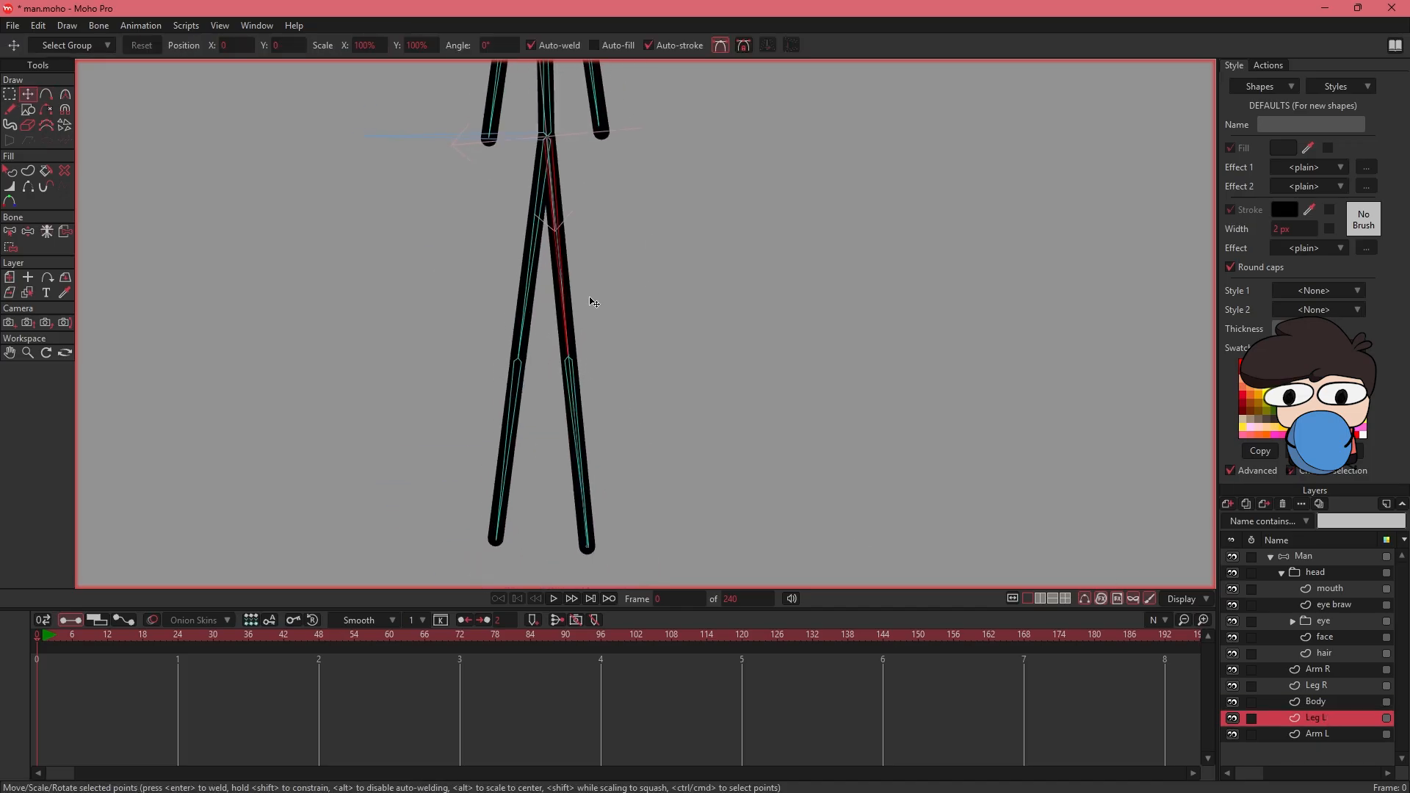
- Add a point at the knee of Leg L and at the elbow of Arm L, and check the whole figure
{"action": "key", "text": "t"}
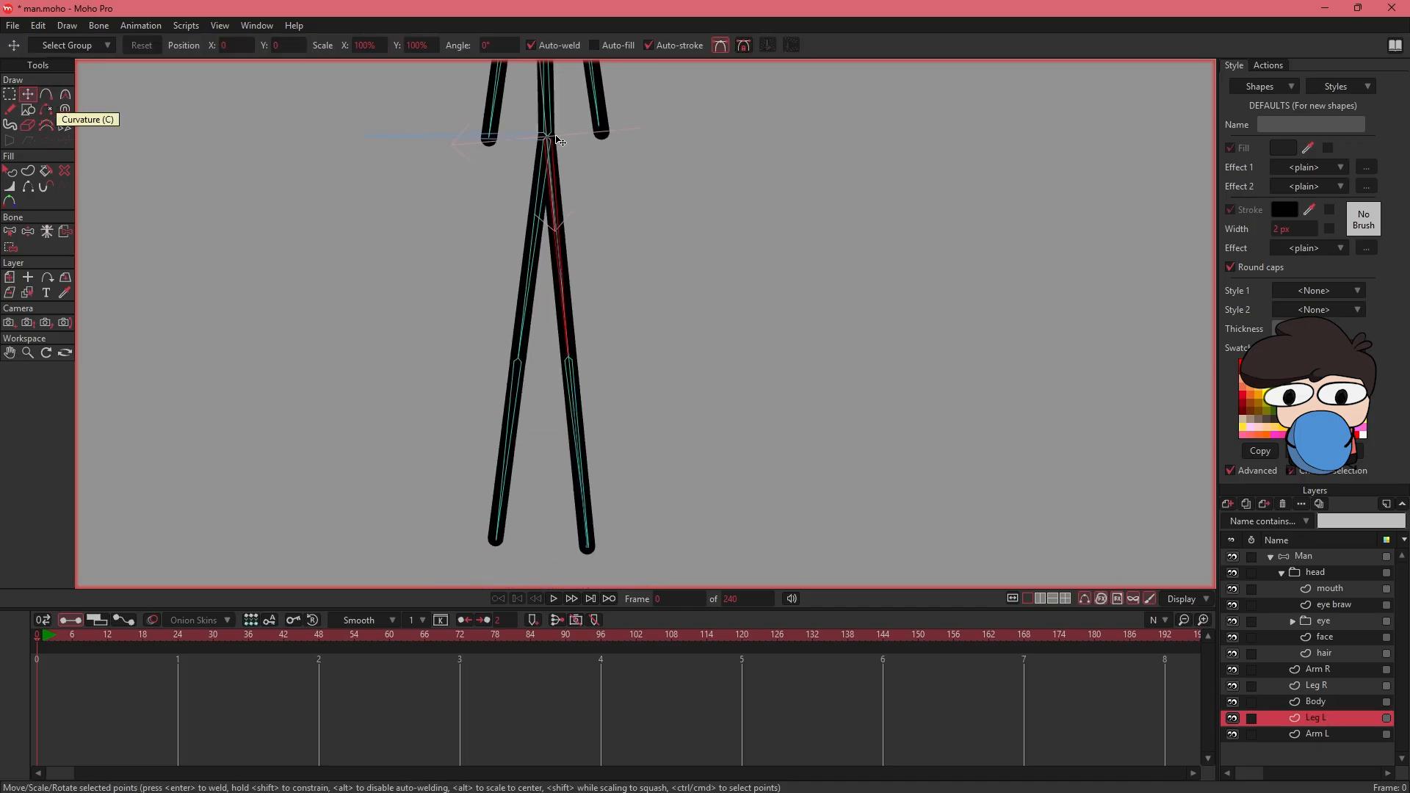
{"action": "key", "text": "a"}
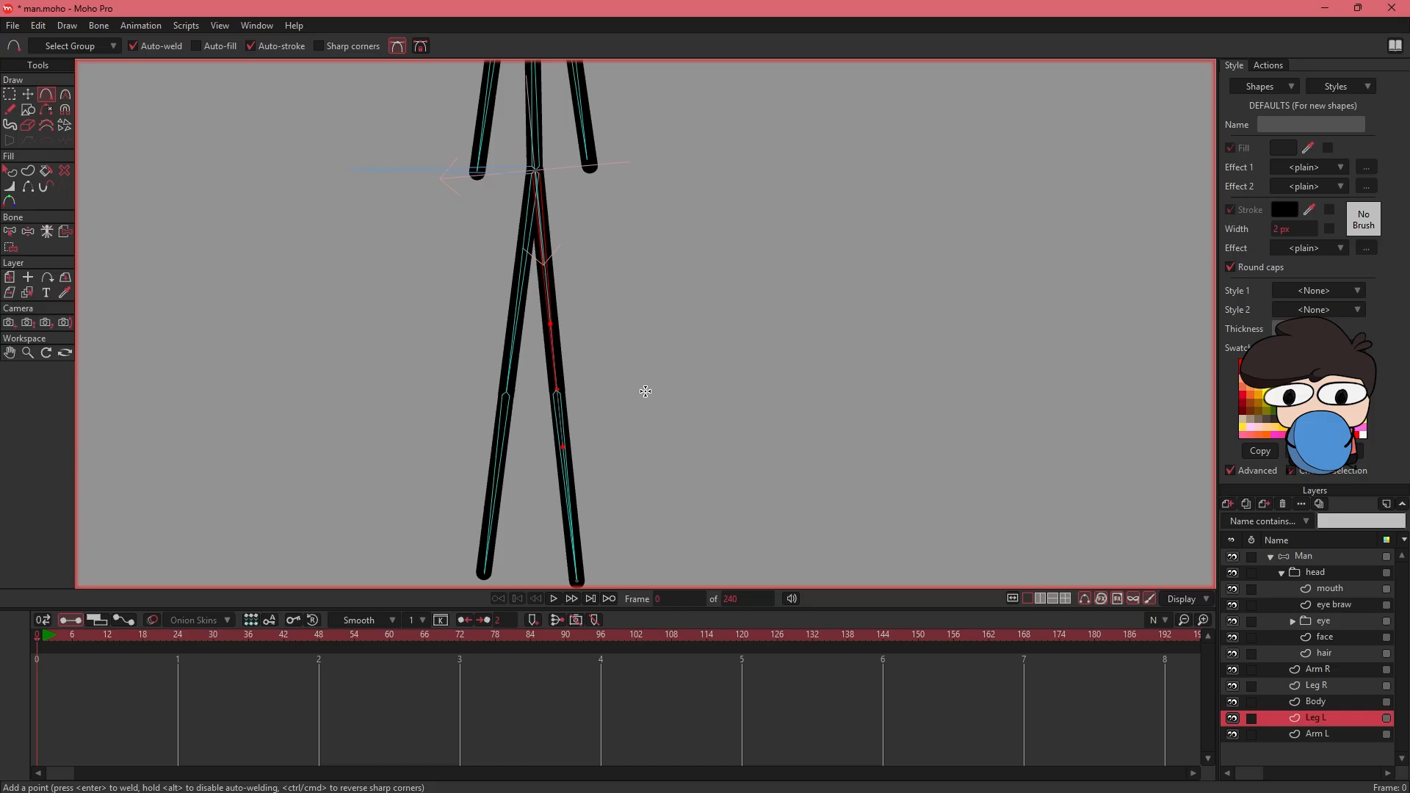
{"action": "key", "text": "t"}
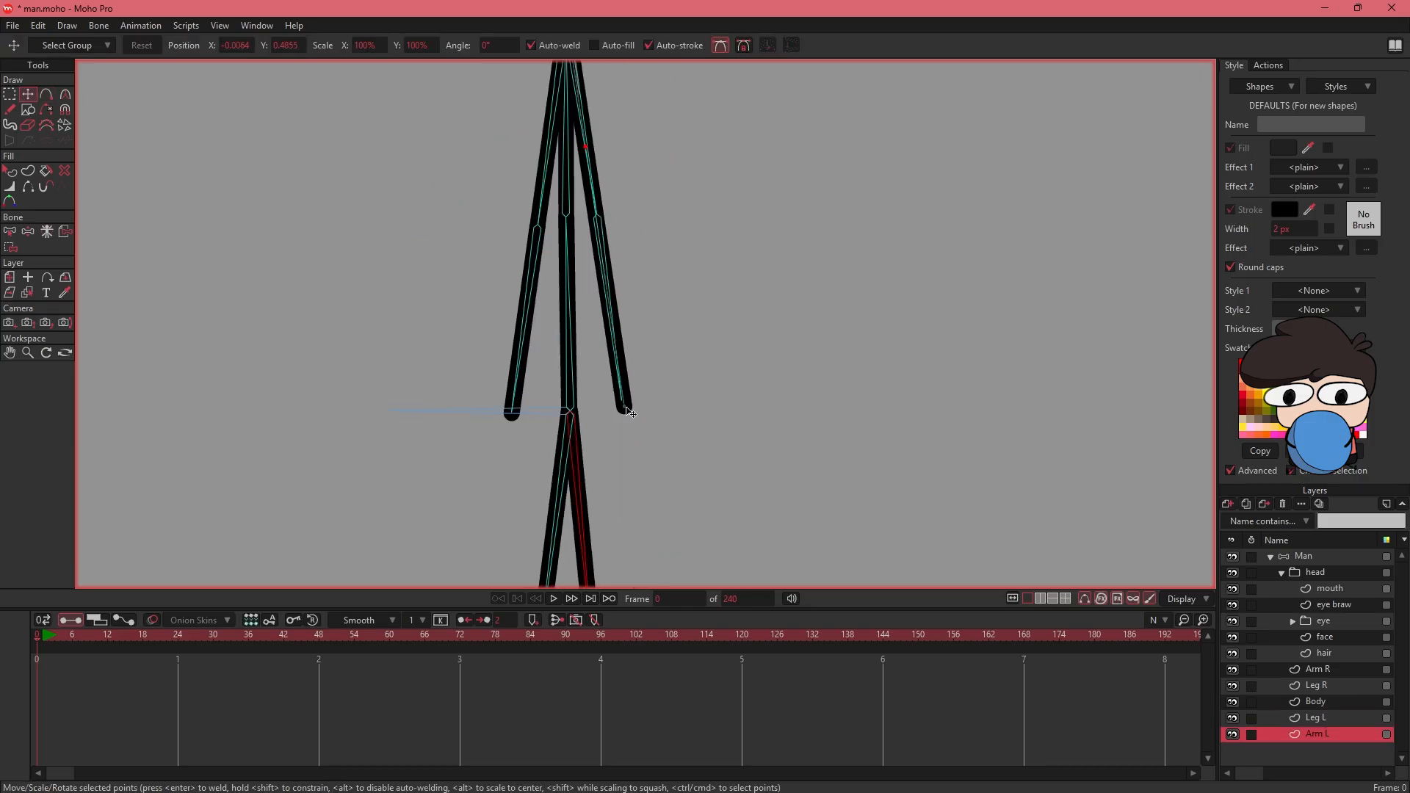
{"action": "key", "text": "a"}
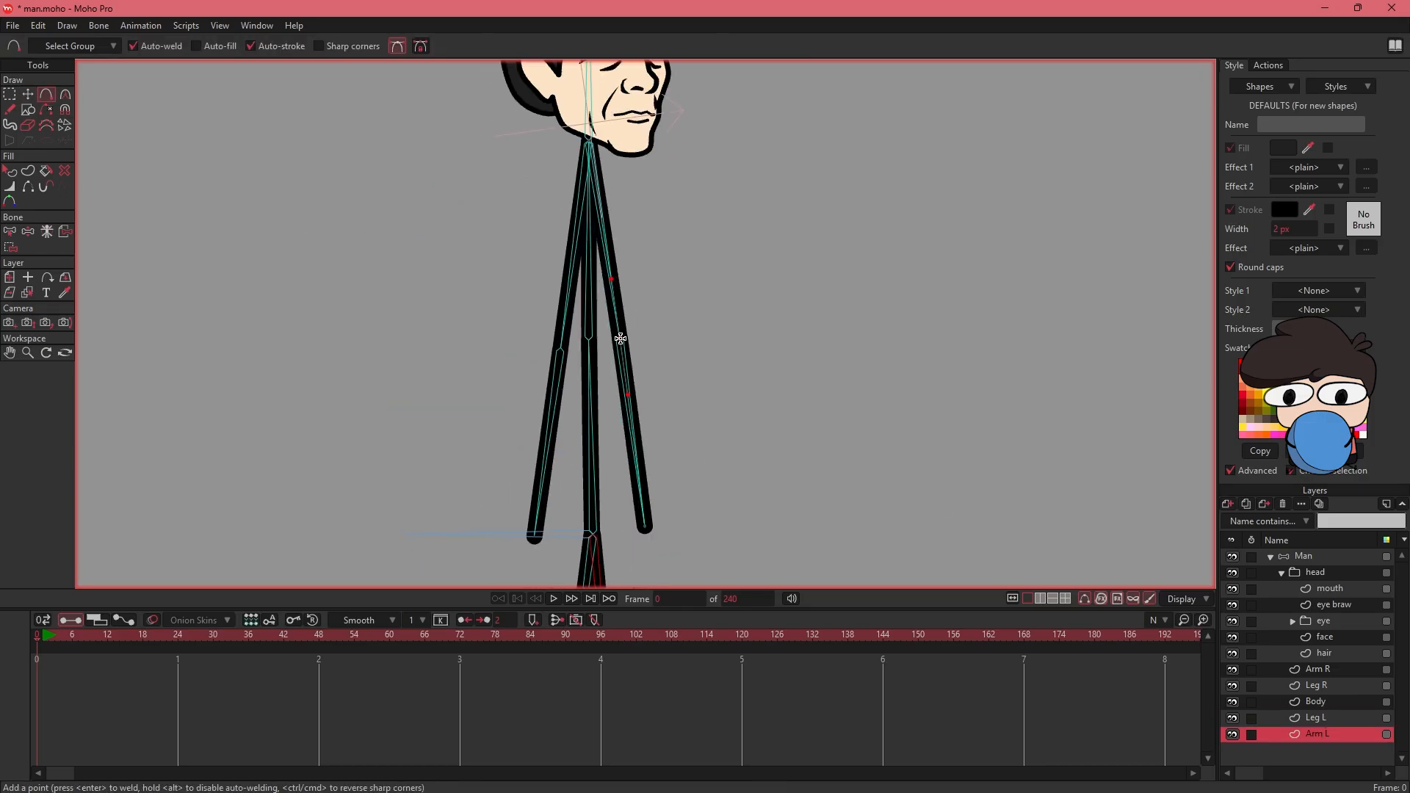
{"action": "key", "text": "ctrl+alt+8"}
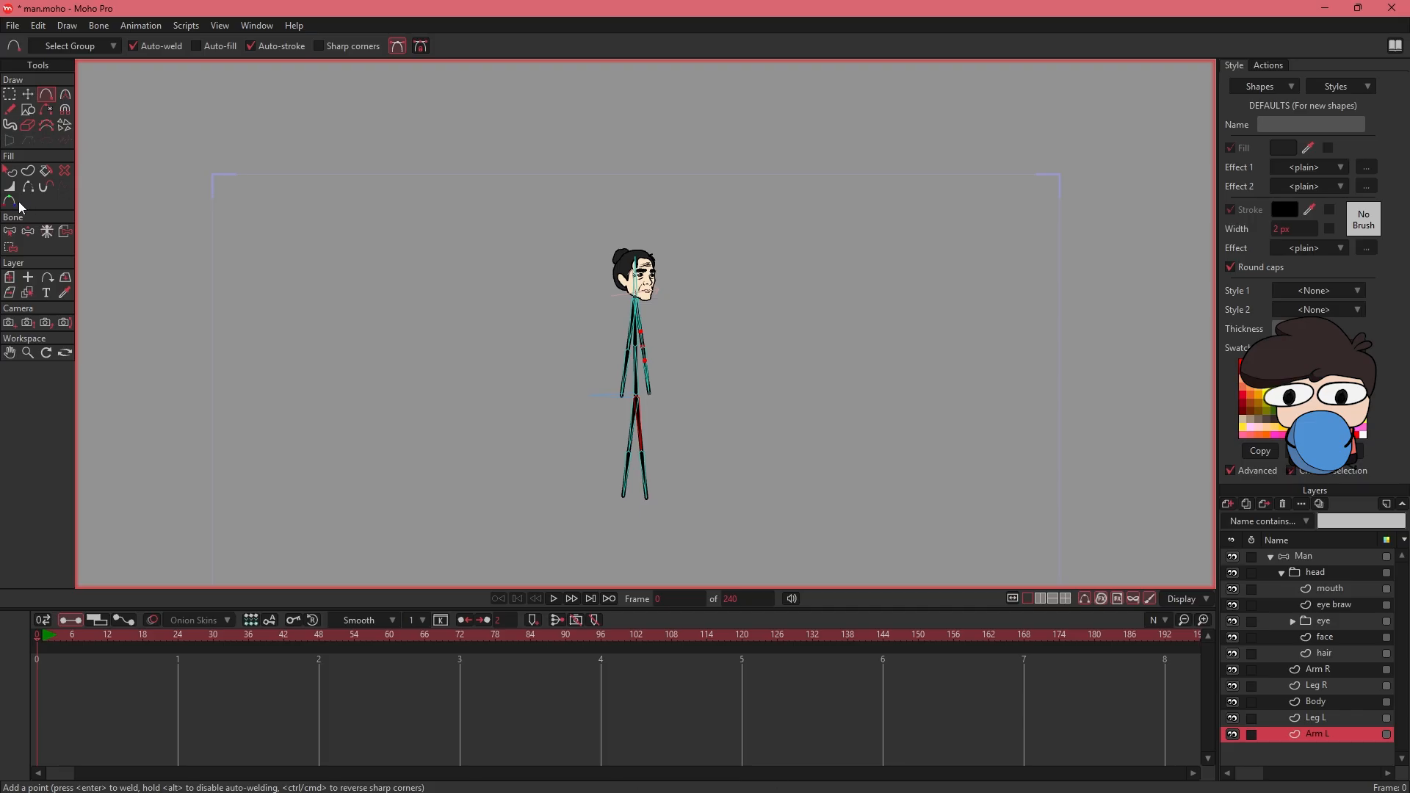
{"action": "left_click", "coordinate": [10, 171]}
{"action": "left_click_drag", "start_coordinate": [473, 310], "coordinate": [462, 303]}
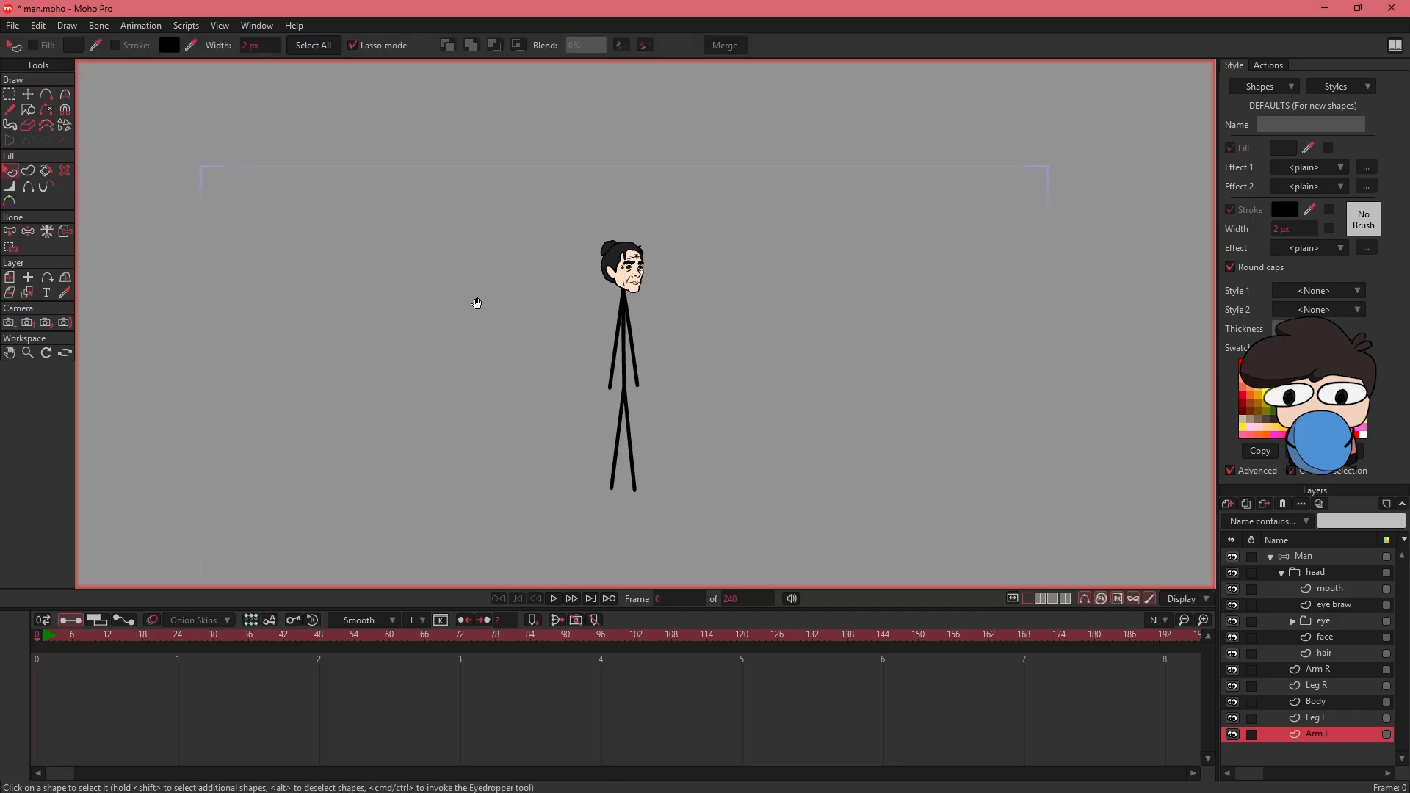
- Bind the Arm R layer's points to the upper and lower bones of the right arm
{"action": "left_click", "coordinate": [1315, 558]}
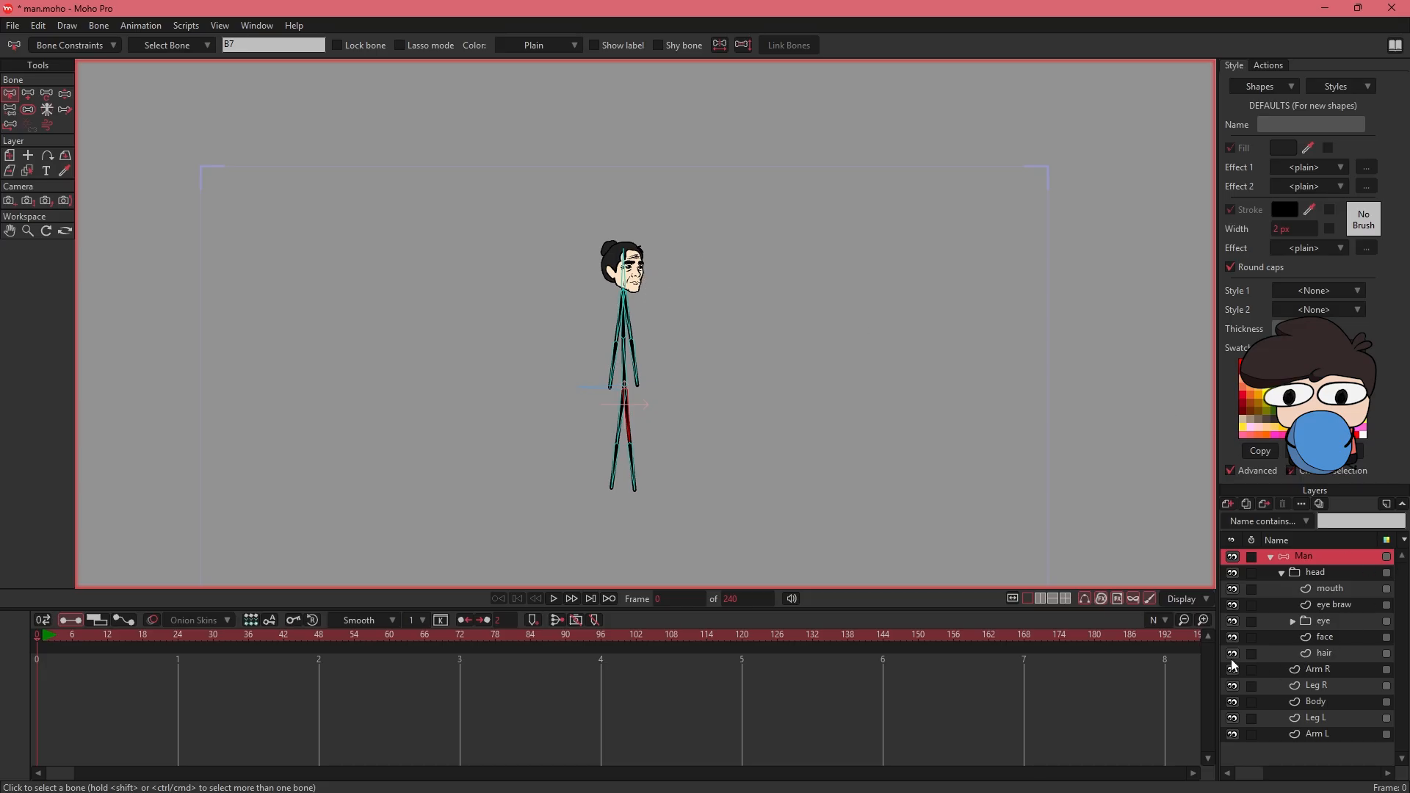
{"action": "left_click", "coordinate": [1321, 670]}
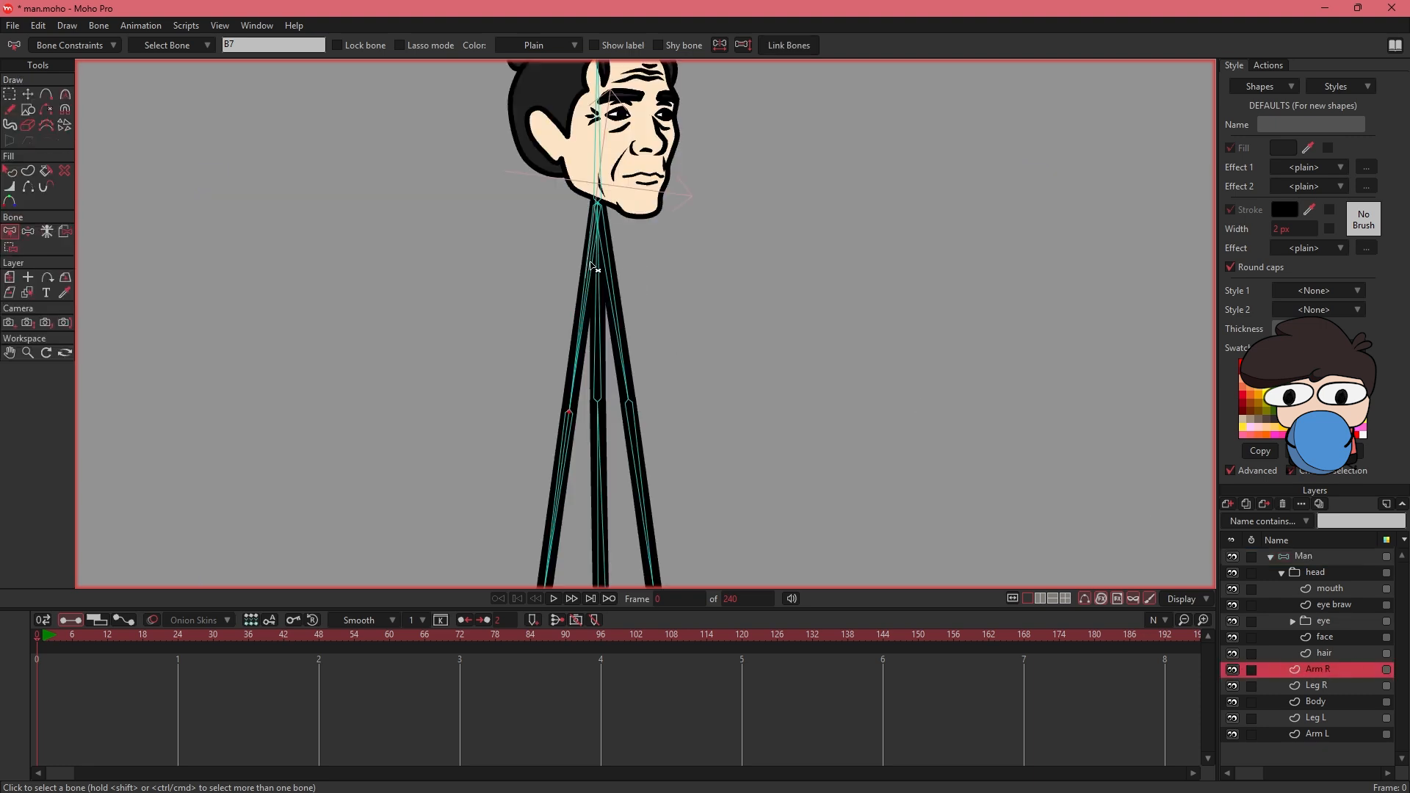
{"action": "left_click", "coordinate": [599, 301]}
{"action": "left_click", "coordinate": [10, 249]}
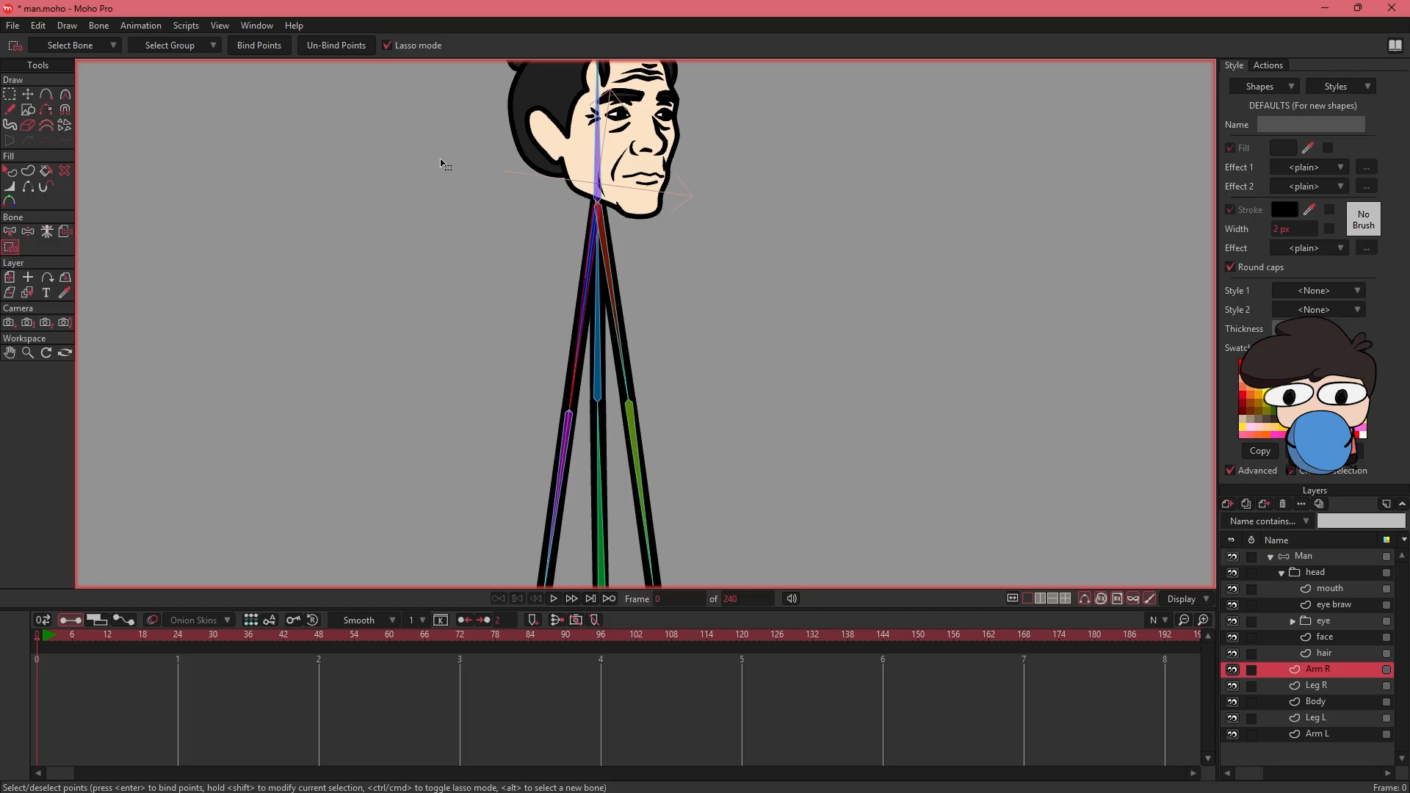
{"action": "left_click_drag", "start_coordinate": [592, 303], "coordinate": [594, 221]}
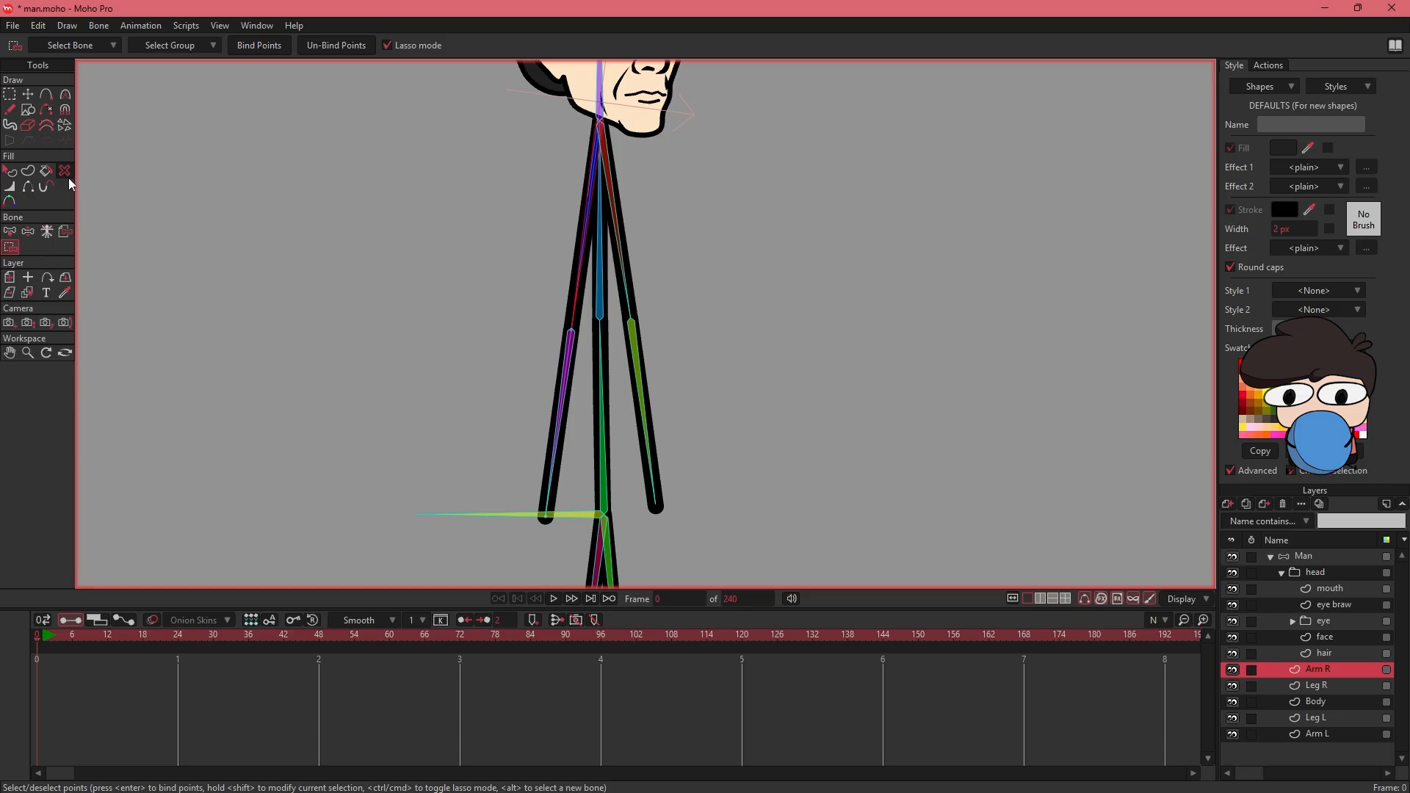
{"action": "key", "text": "z"}
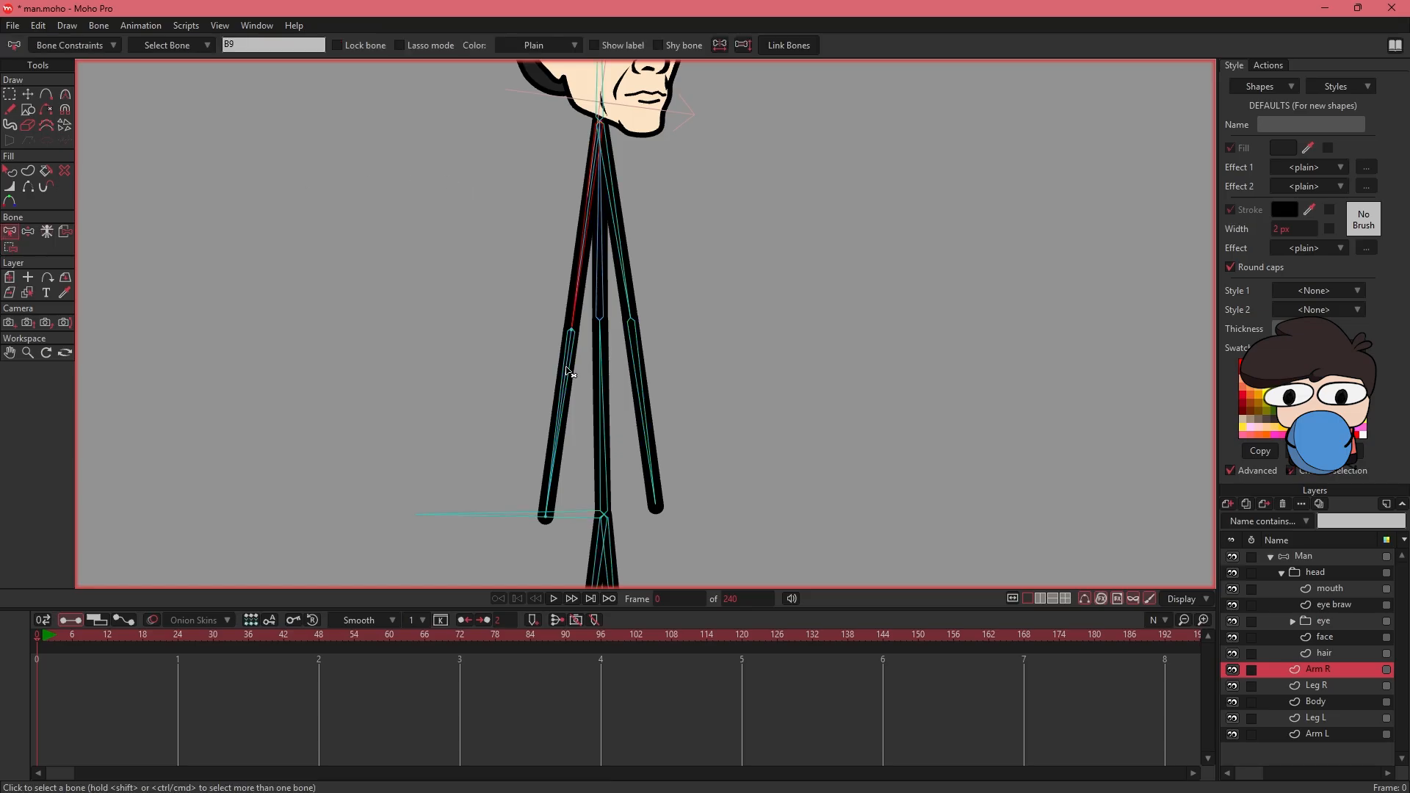
{"action": "left_click", "coordinate": [569, 372]}
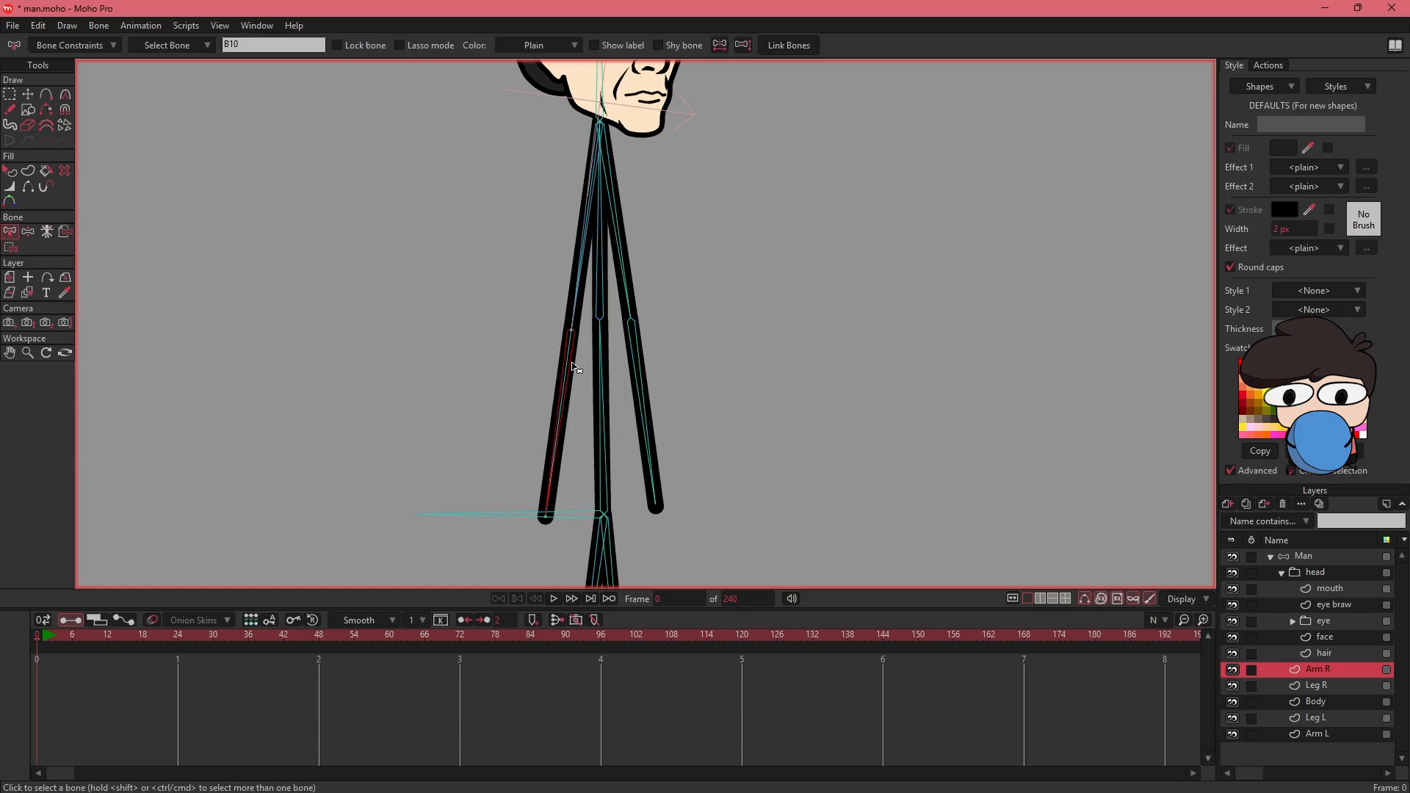
{"action": "key", "text": "i"}
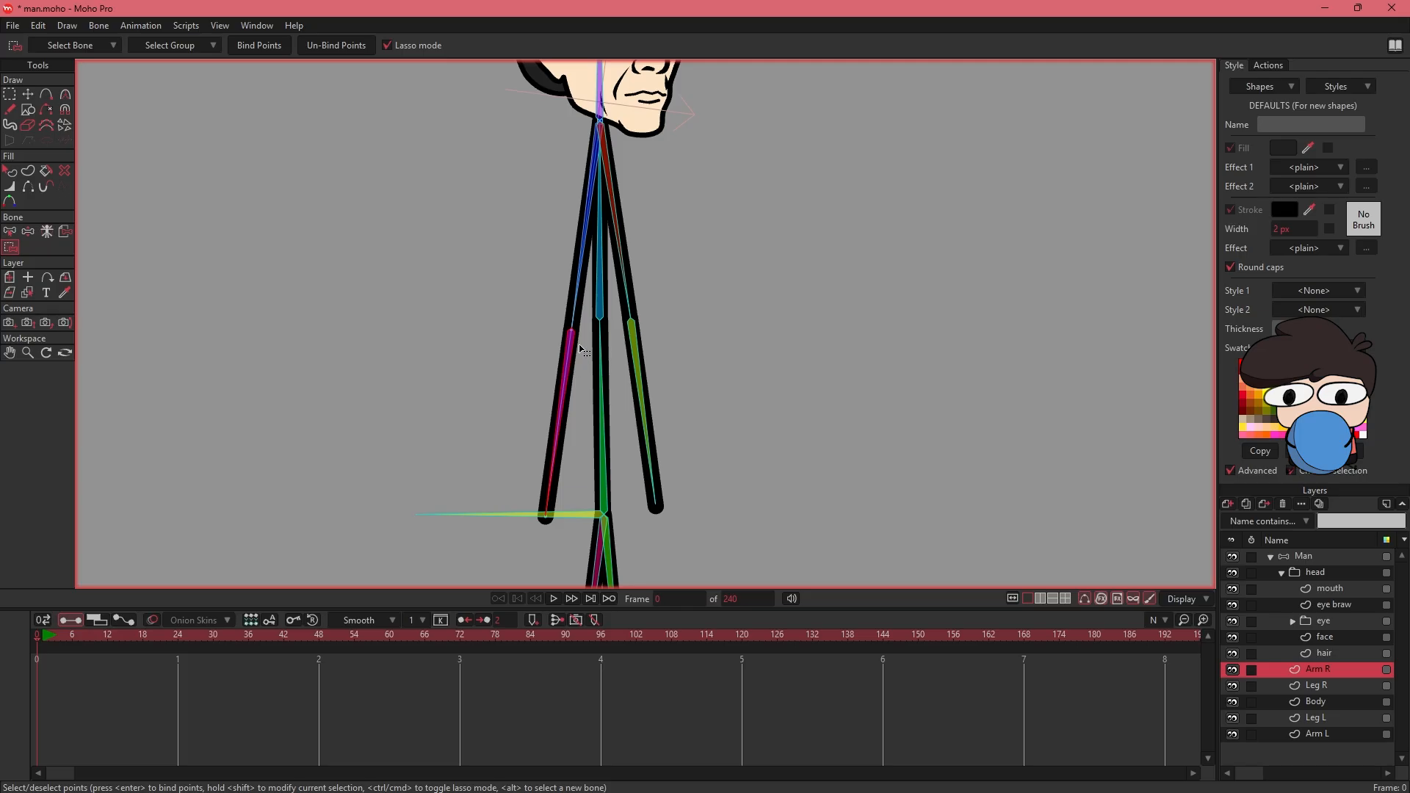
{"action": "mouse_move", "coordinate": [582, 348]}
{"action": "left_mouse_down"}
{"action": "mouse_move", "coordinate": [573, 415]}
{"action": "mouse_move", "coordinate": [588, 345]}
{"action": "left_mouse_up"}
{"action": "left_click", "coordinate": [257, 46]}
{"action": "key", "text": "b"}
- Bind the Leg R layer's points to the right thigh and shin bones
{"action": "key", "text": "Page_Down"}
{"action": "left_click_drag", "start_coordinate": [721, 470], "coordinate": [726, 167]}
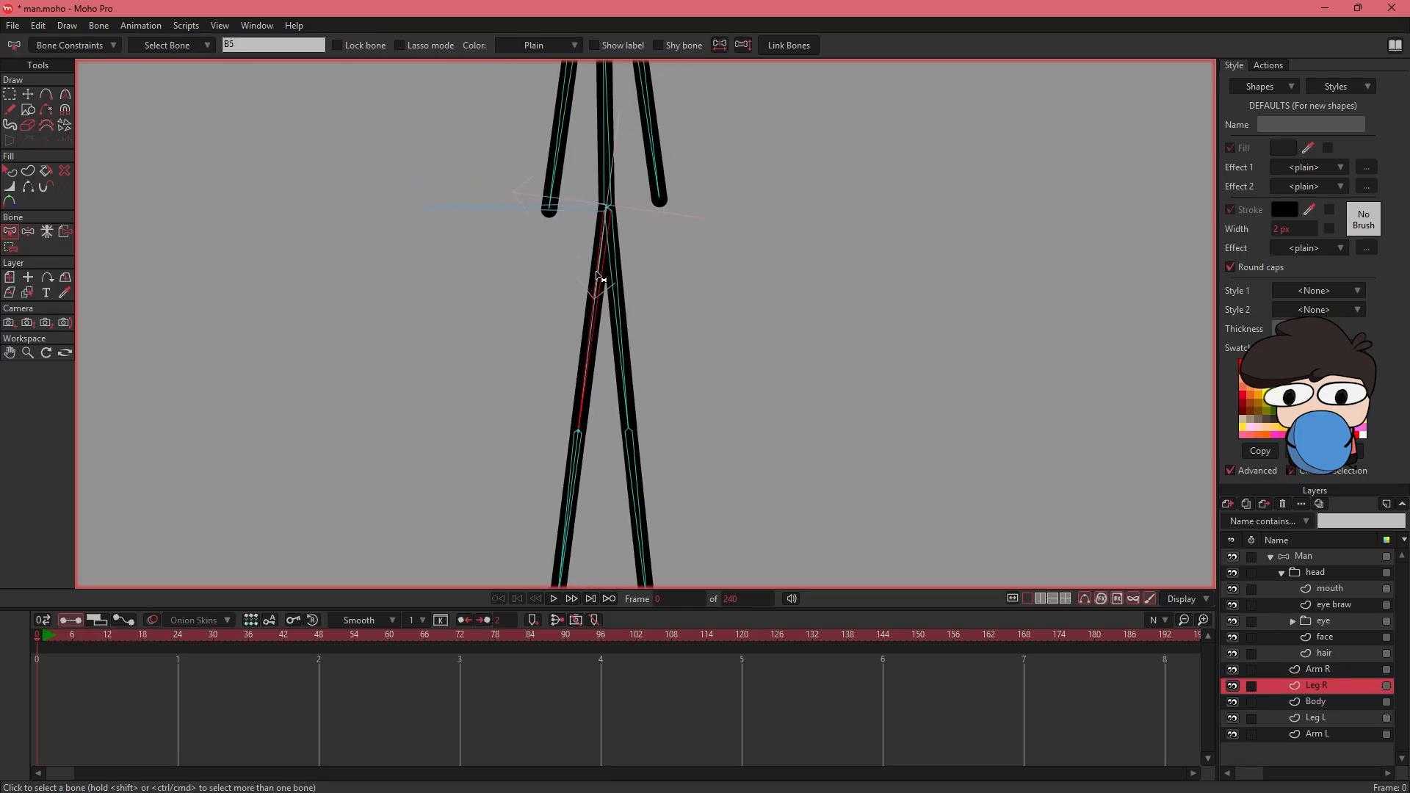
{"action": "key", "text": "i"}
{"action": "left_click_drag", "start_coordinate": [633, 346], "coordinate": [649, 253]}
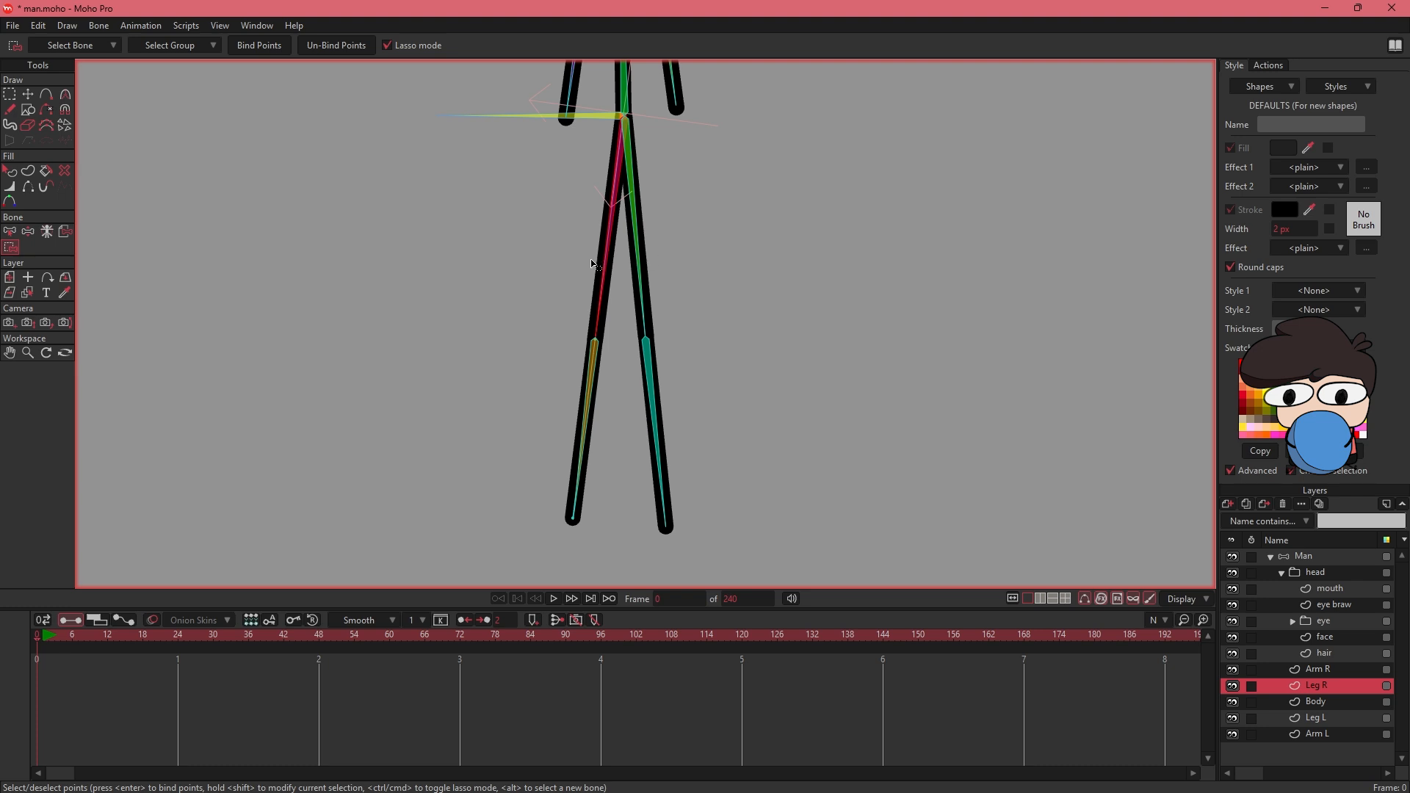
{"action": "left_click", "coordinate": [9, 231]}
{"action": "left_click", "coordinate": [589, 371]}
{"action": "left_click", "coordinate": [10, 248]}
{"action": "left_click_drag", "start_coordinate": [584, 328], "coordinate": [611, 332]}
{"action": "left_click", "coordinate": [262, 46]}
- Bind the Body layer's points to the spine bones and the Leg L points to the left leg bones
{"action": "left_click", "coordinate": [1316, 702]}
{"action": "mouse_move", "coordinate": [735, 185]}
{"action": "left_mouse_down"}
{"action": "mouse_move", "coordinate": [729, 351]}
{"action": "mouse_move", "coordinate": [750, 569]}
{"action": "left_mouse_up"}
{"action": "left_click", "coordinate": [1316, 718]}
{"action": "left_click_drag", "start_coordinate": [800, 500], "coordinate": [744, 128]}
{"action": "left_click", "coordinate": [595, 163], "text": "alt"}
{"action": "left_click", "coordinate": [259, 45]}
{"action": "left_click", "coordinate": [9, 232]}
{"action": "left_click", "coordinate": [629, 329]}
{"action": "left_click", "coordinate": [9, 247]}
- Bind the Arm L layer's points to the upper and lower bones of the left arm
{"action": "left_click", "coordinate": [1317, 735]}
{"action": "left_click_drag", "start_coordinate": [779, 162], "coordinate": [790, 529]}
{"action": "left_click", "coordinate": [10, 231]}
{"action": "left_click", "coordinate": [10, 247]}
{"action": "left_click", "coordinate": [603, 219], "text": "alt"}
{"action": "left_click", "coordinate": [629, 324], "text": "alt"}
{"action": "left_click_drag", "start_coordinate": [446, 153], "coordinate": [434, 289]}
{"action": "left_click", "coordinate": [9, 231]}
- Bind all points of the face and hair layers to the head bone B4
{"action": "left_click_drag", "start_coordinate": [488, 382], "coordinate": [460, 228]}
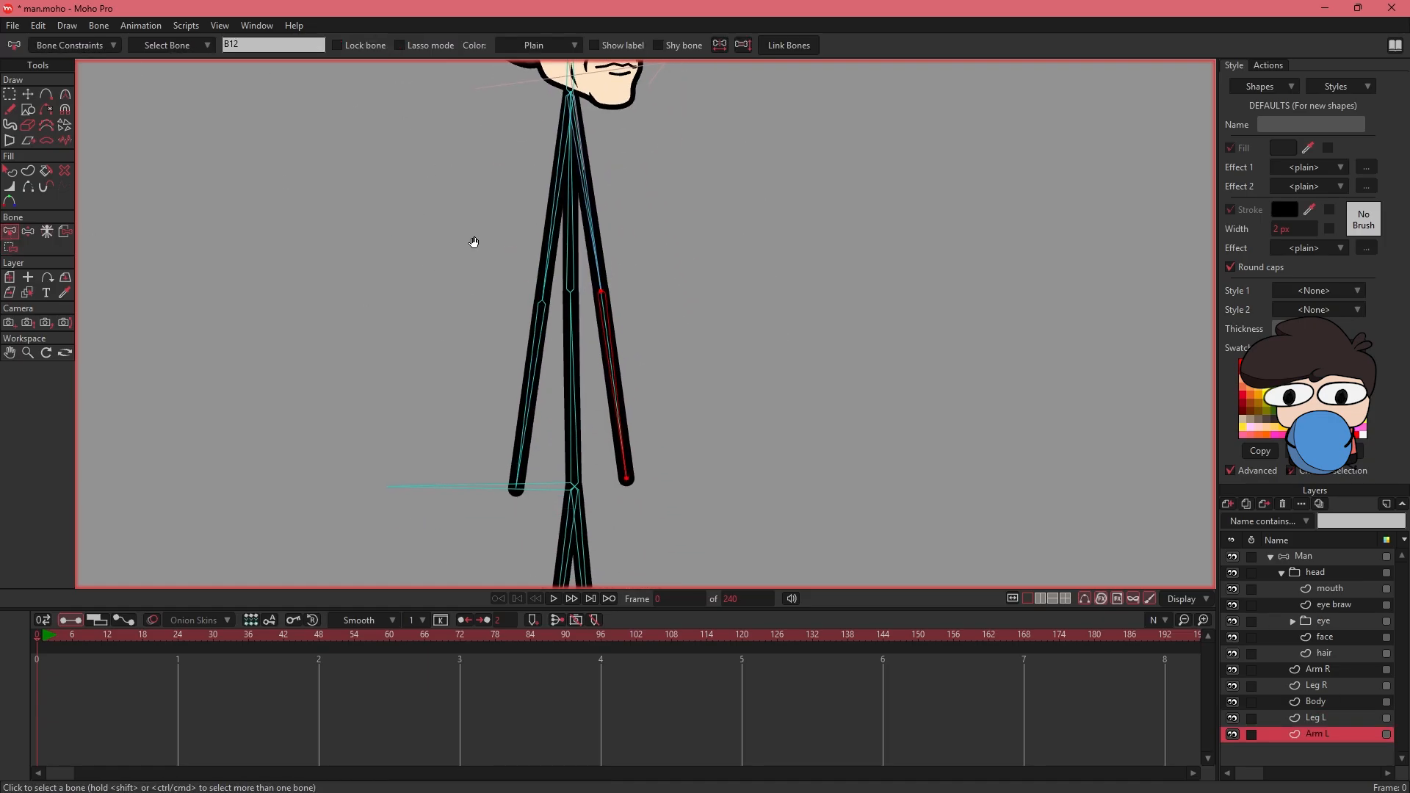
{"action": "left_click_drag", "start_coordinate": [639, 356], "coordinate": [787, 352]}
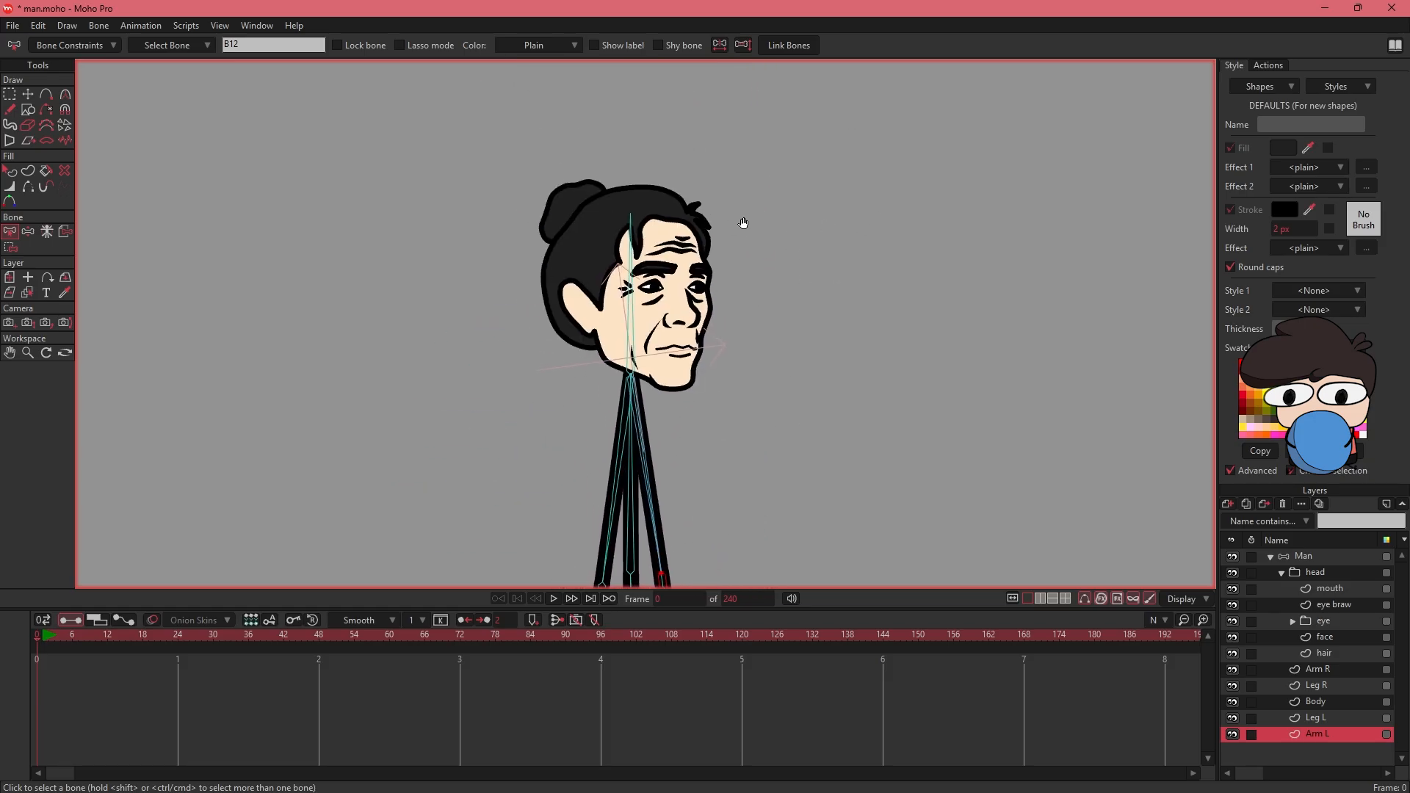
{"action": "left_click_drag", "start_coordinate": [744, 223], "coordinate": [731, 243]}
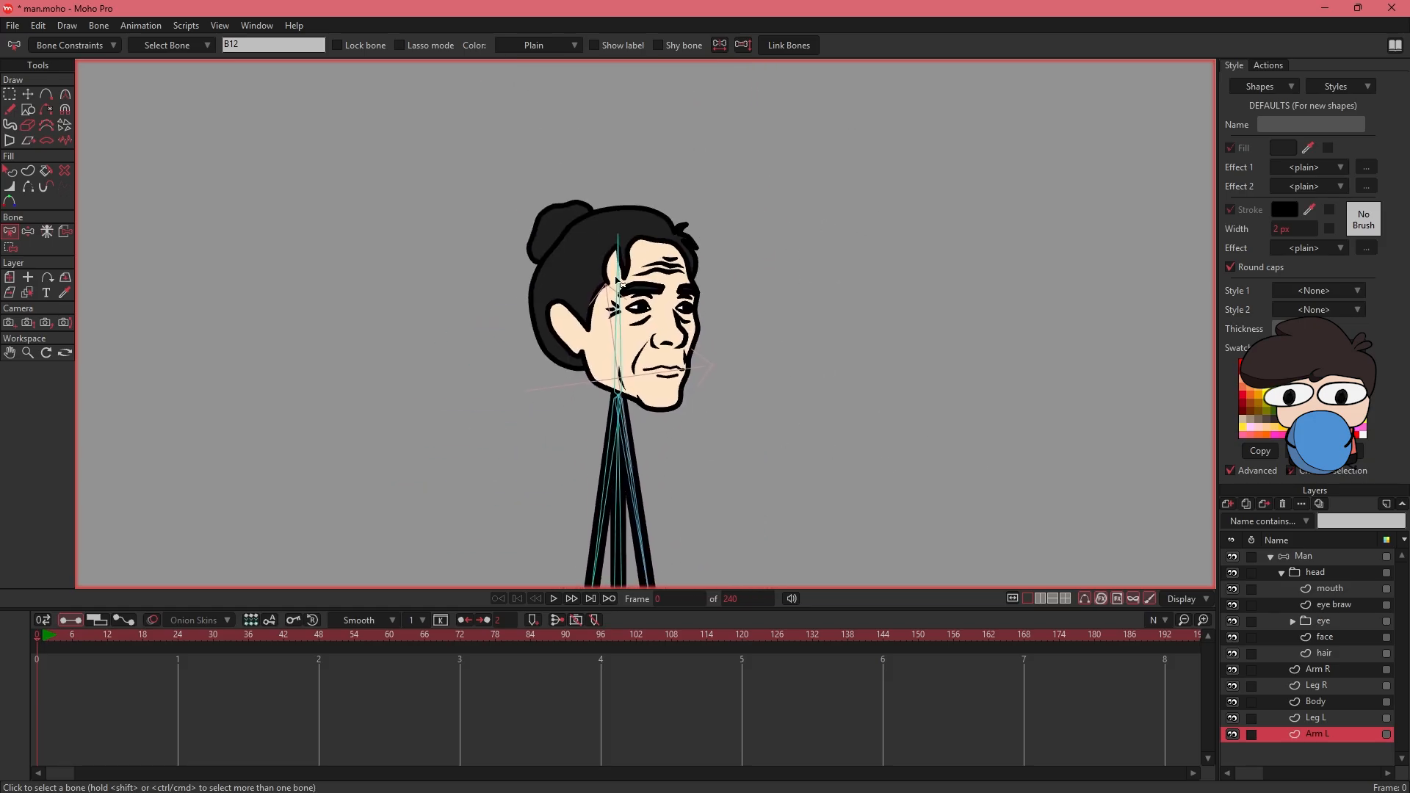
{"action": "left_click", "coordinate": [618, 328]}
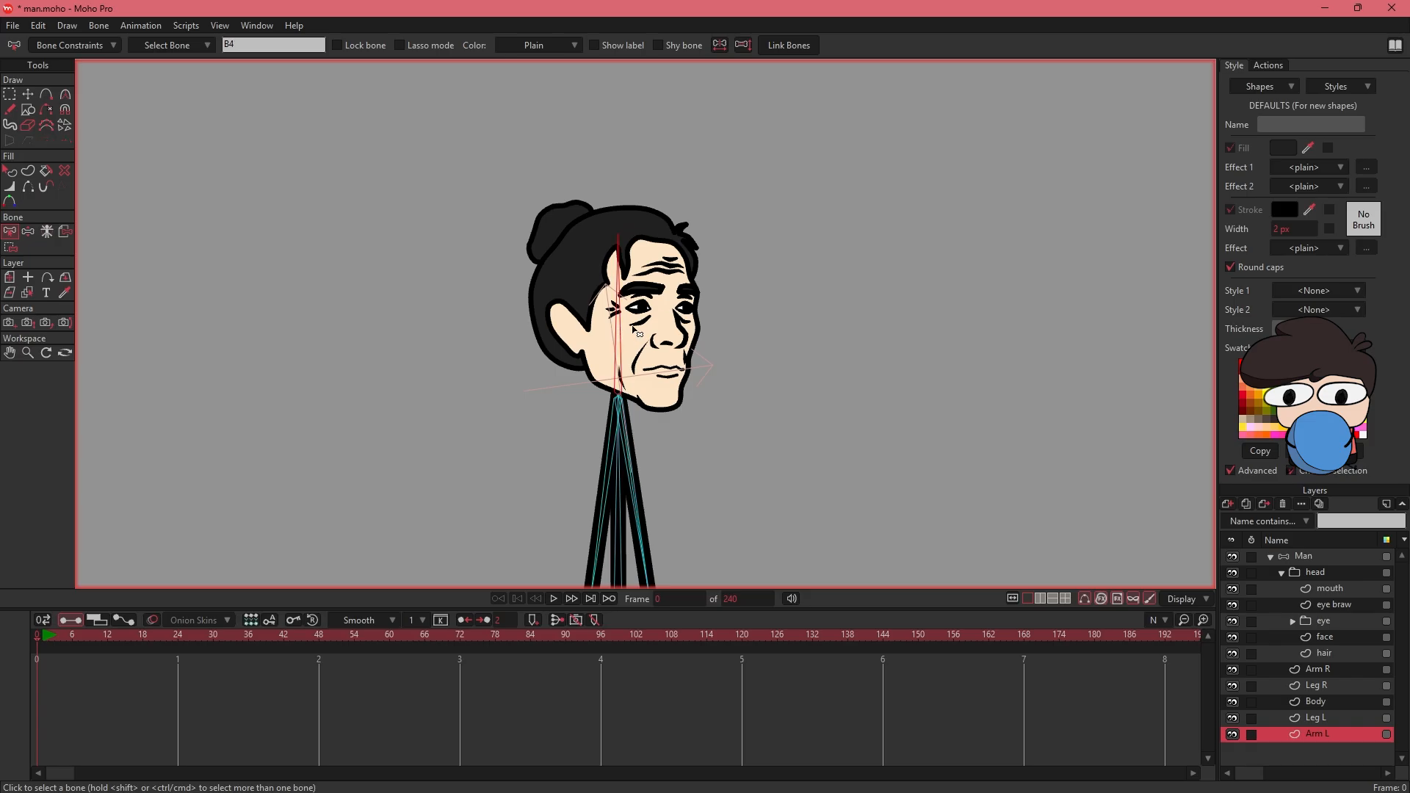
{"action": "left_click", "coordinate": [1324, 637]}
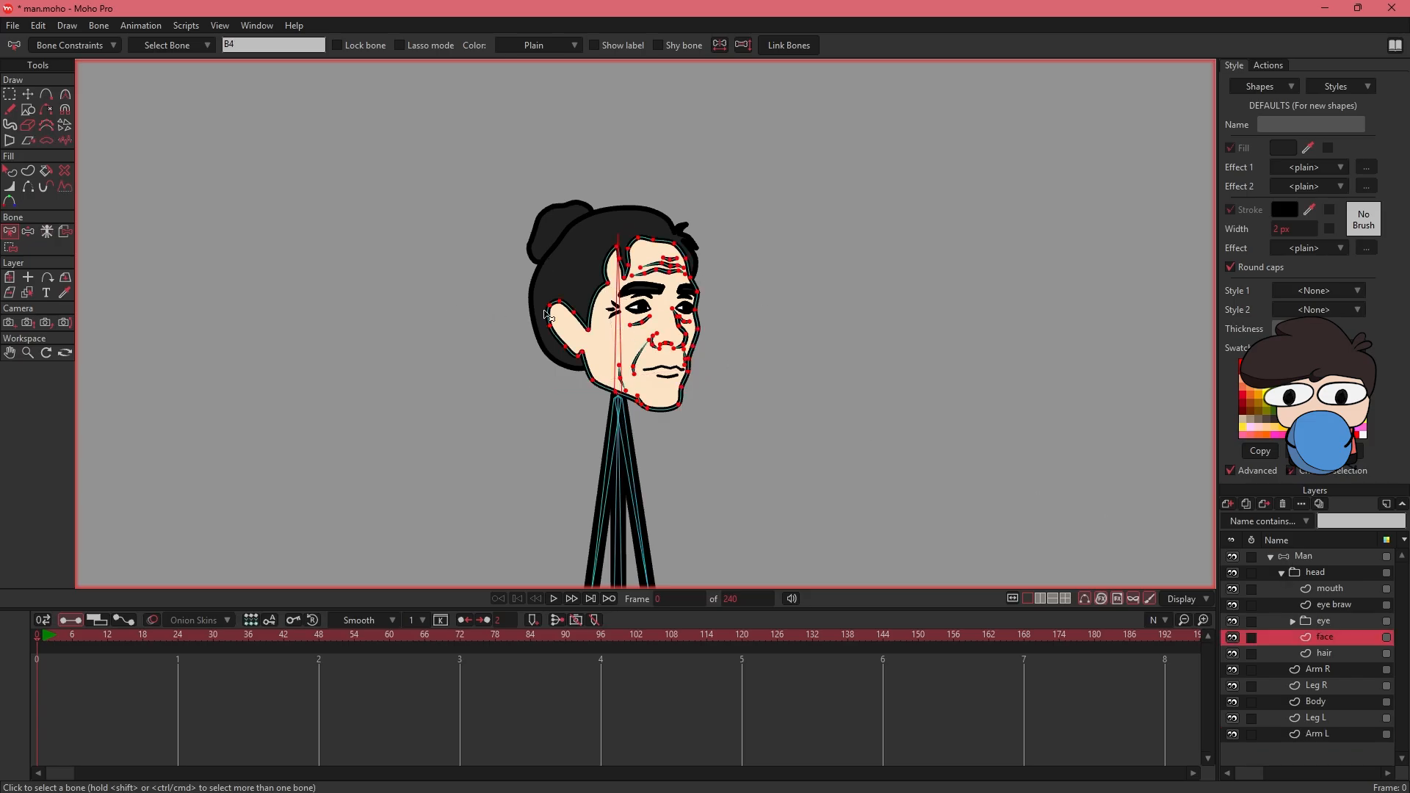
{"action": "left_click", "coordinate": [10, 247]}
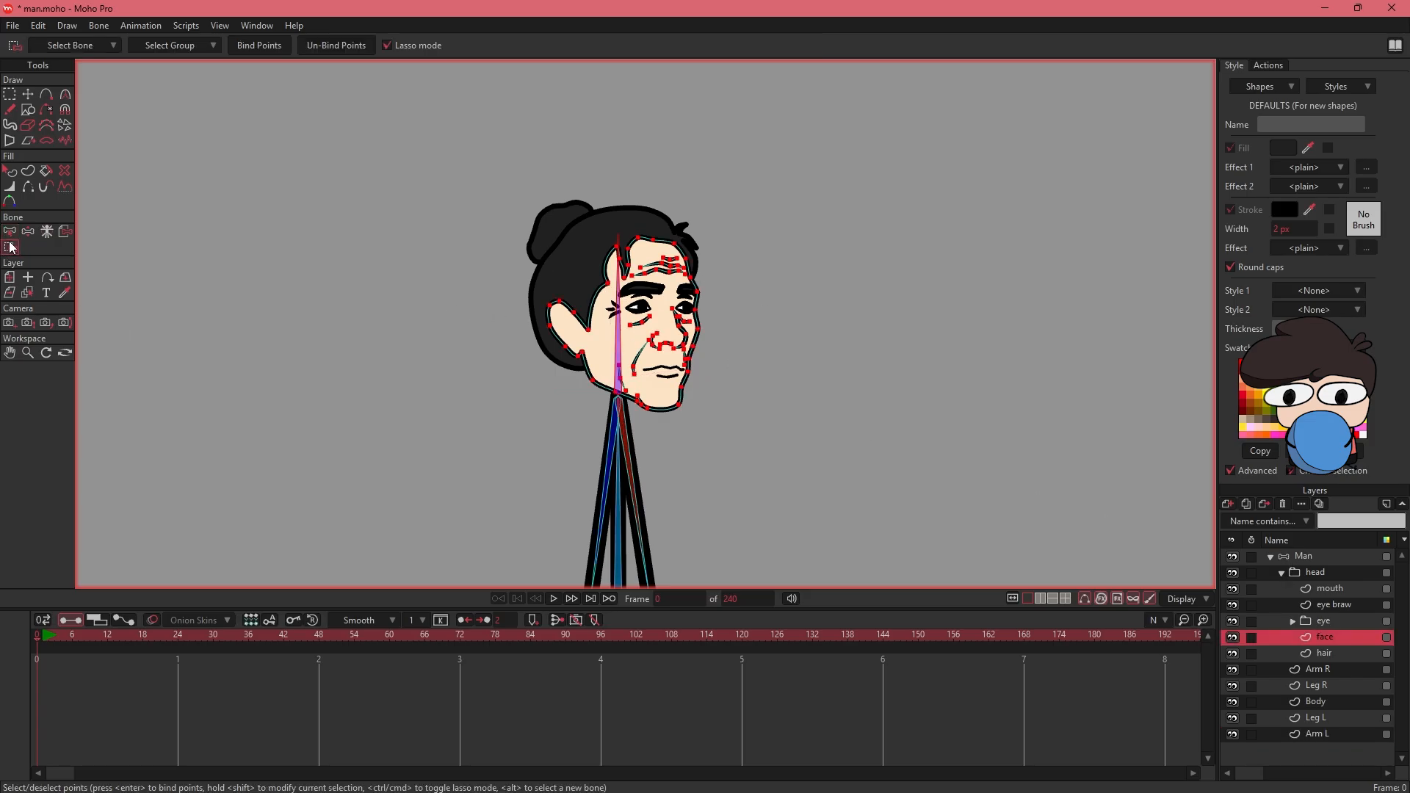
{"action": "left_click", "coordinate": [263, 46]}
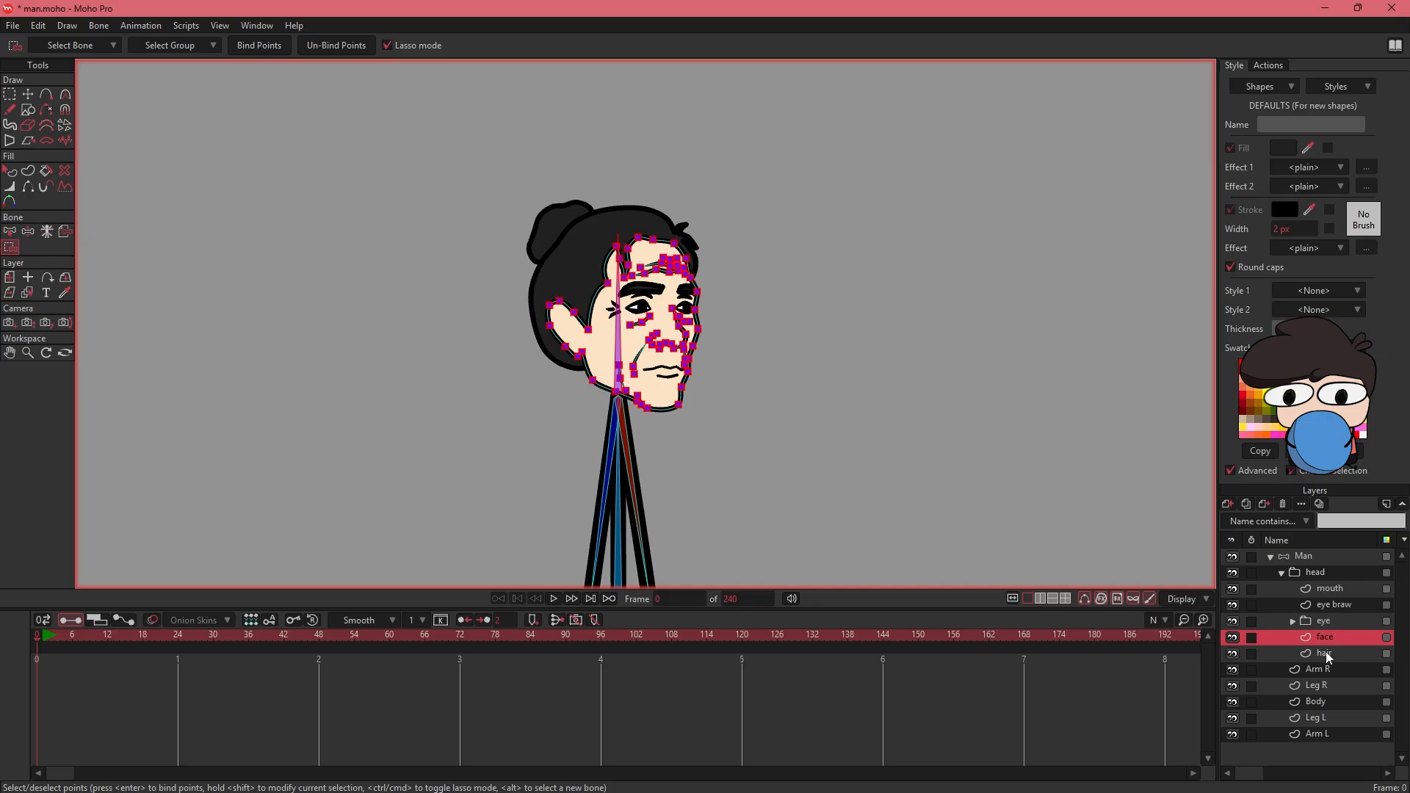
{"action": "left_click", "coordinate": [1323, 654]}
{"action": "left_click", "coordinate": [263, 46]}
- Bind the points of the eyewhite, eyeris, eye braw and mouth layers to the head bone
{"action": "left_click", "coordinate": [1292, 622]}
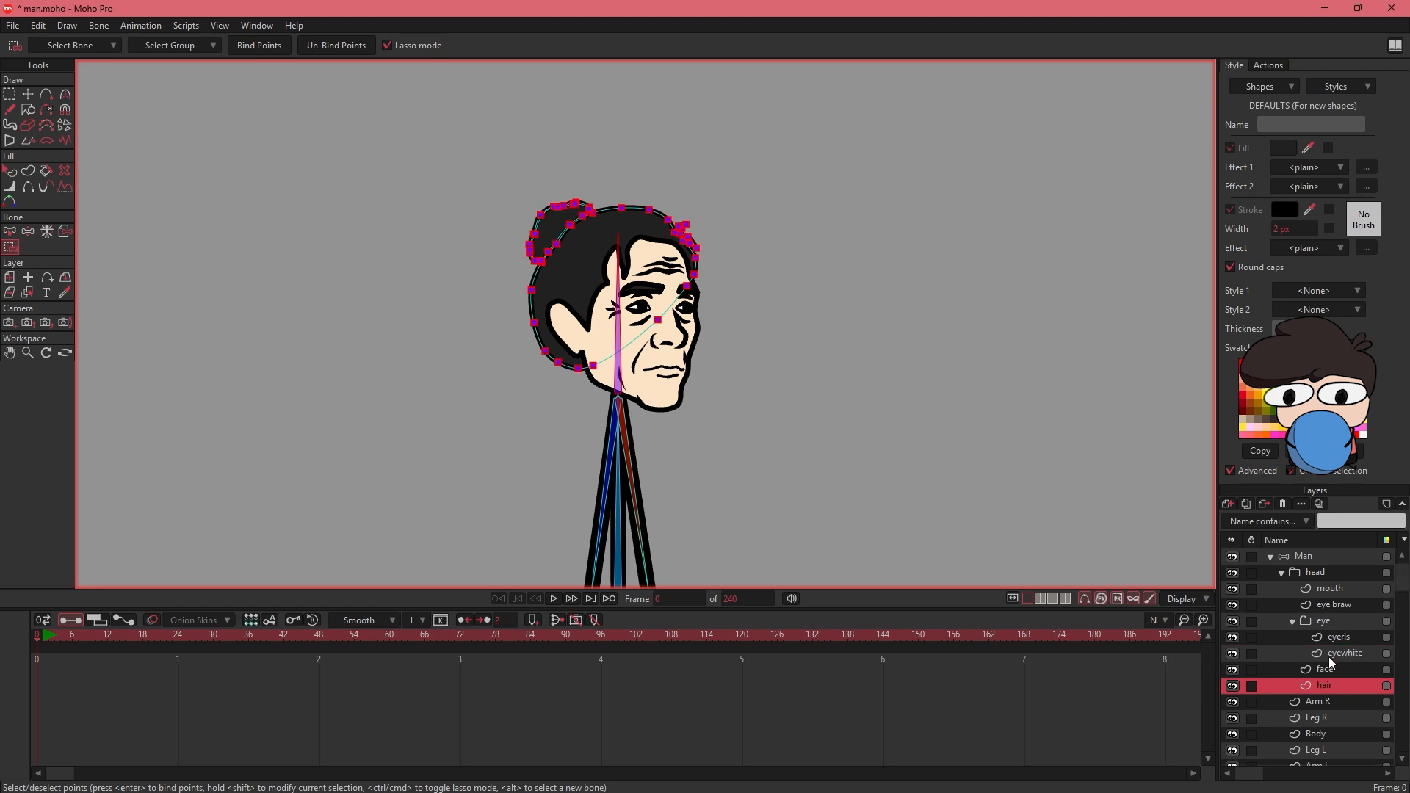
{"action": "left_click", "coordinate": [1329, 655]}
{"action": "left_click", "coordinate": [263, 47]}
{"action": "left_click", "coordinate": [1326, 638]}
{"action": "left_click", "coordinate": [263, 47]}
{"action": "left_click", "coordinate": [1334, 604]}
{"action": "left_click", "coordinate": [1330, 588]}
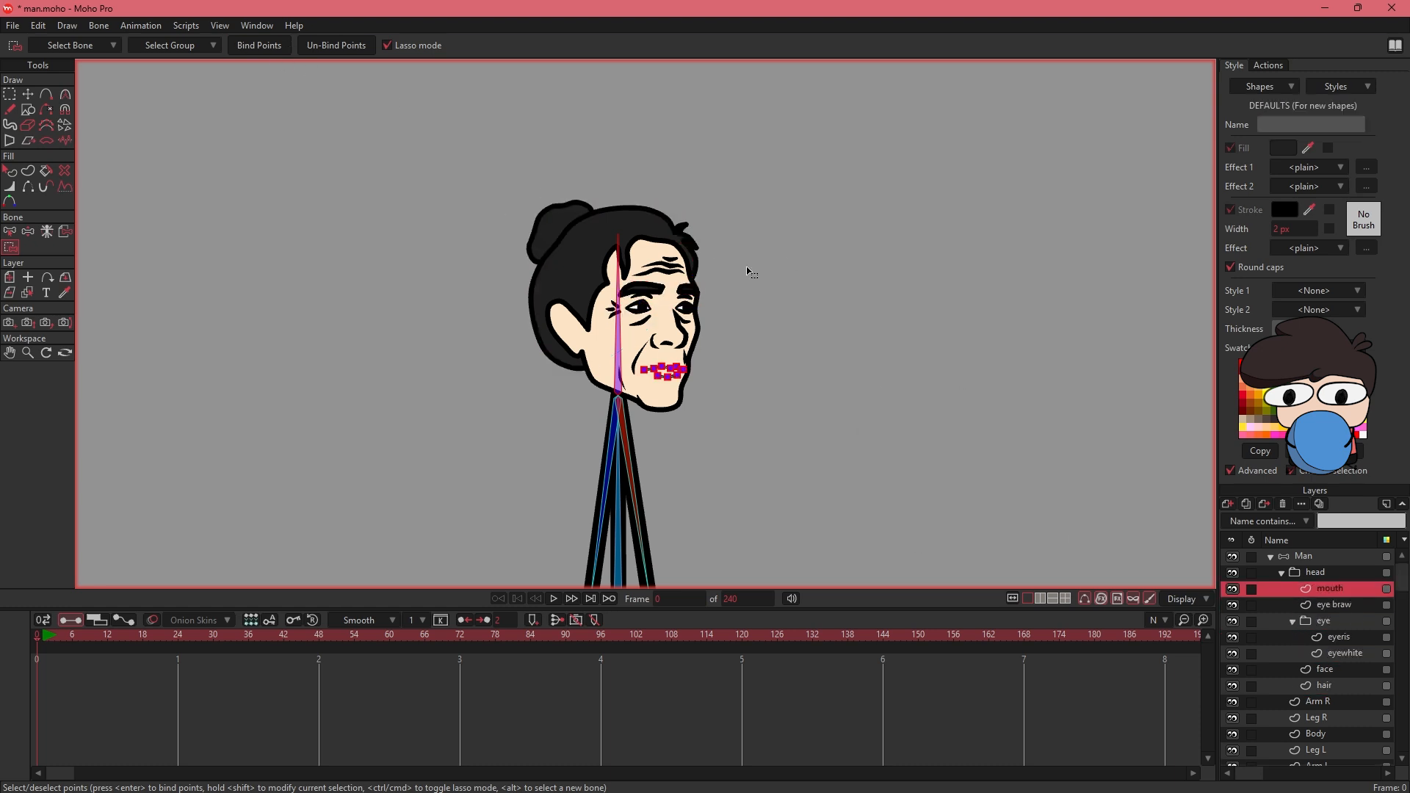
- Test the Man rig by posing its head, spine and limbs with Manipulate Bones, and undo the poses
{"action": "left_click", "coordinate": [1298, 560]}
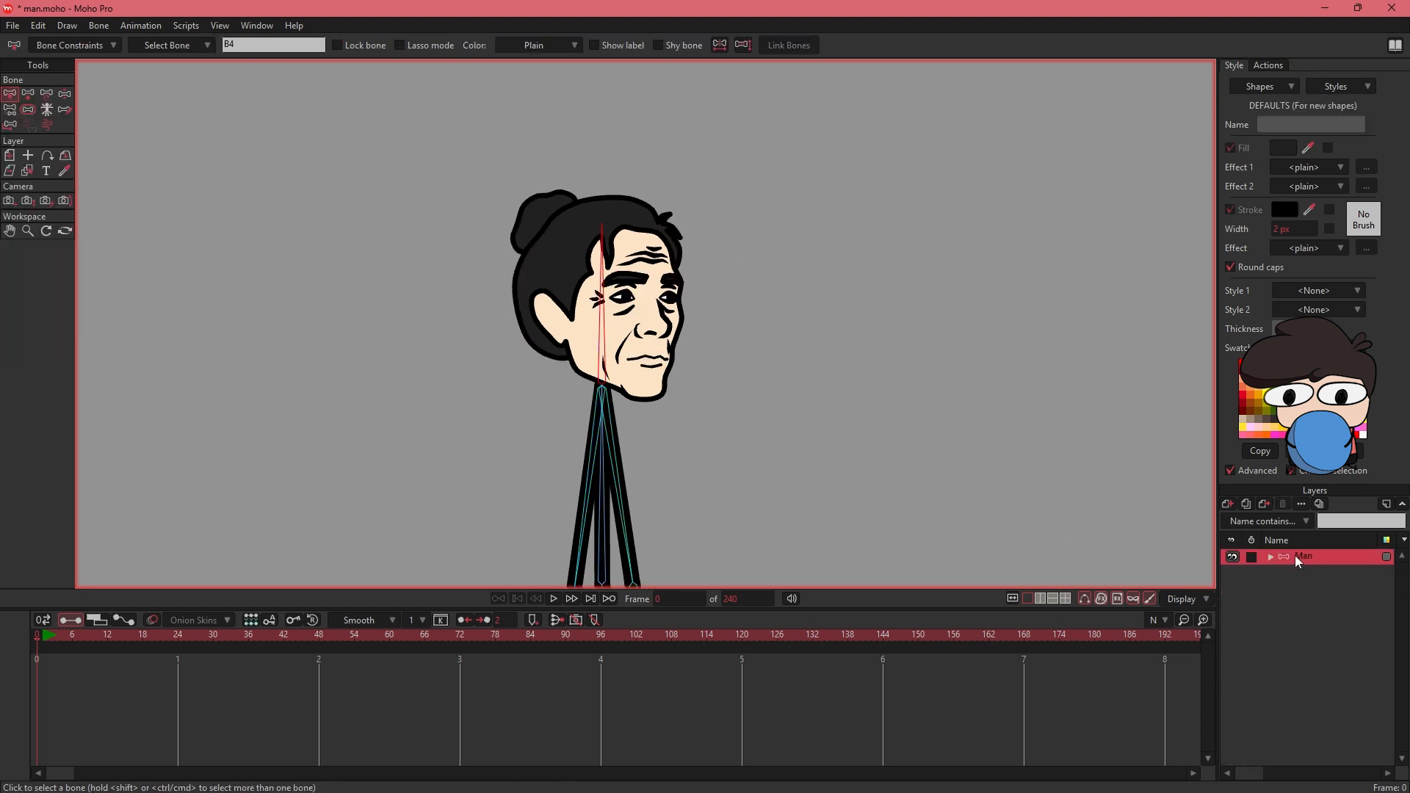
{"action": "left_click_drag", "start_coordinate": [757, 437], "coordinate": [724, 331]}
{"action": "key", "text": "ctrl+alt+8"}
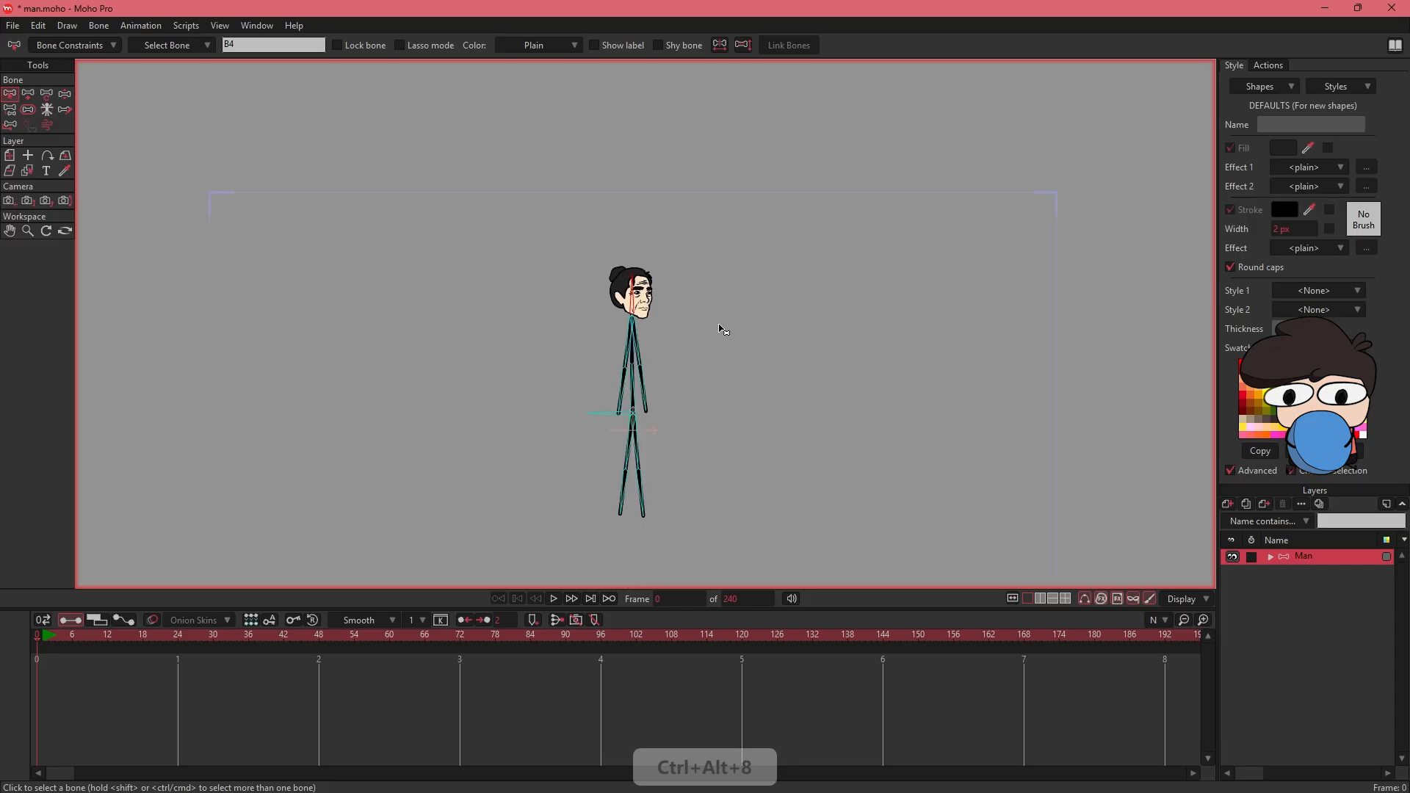
{"action": "left_click", "coordinate": [65, 94]}
{"action": "left_click_drag", "start_coordinate": [634, 284], "coordinate": [622, 283]}
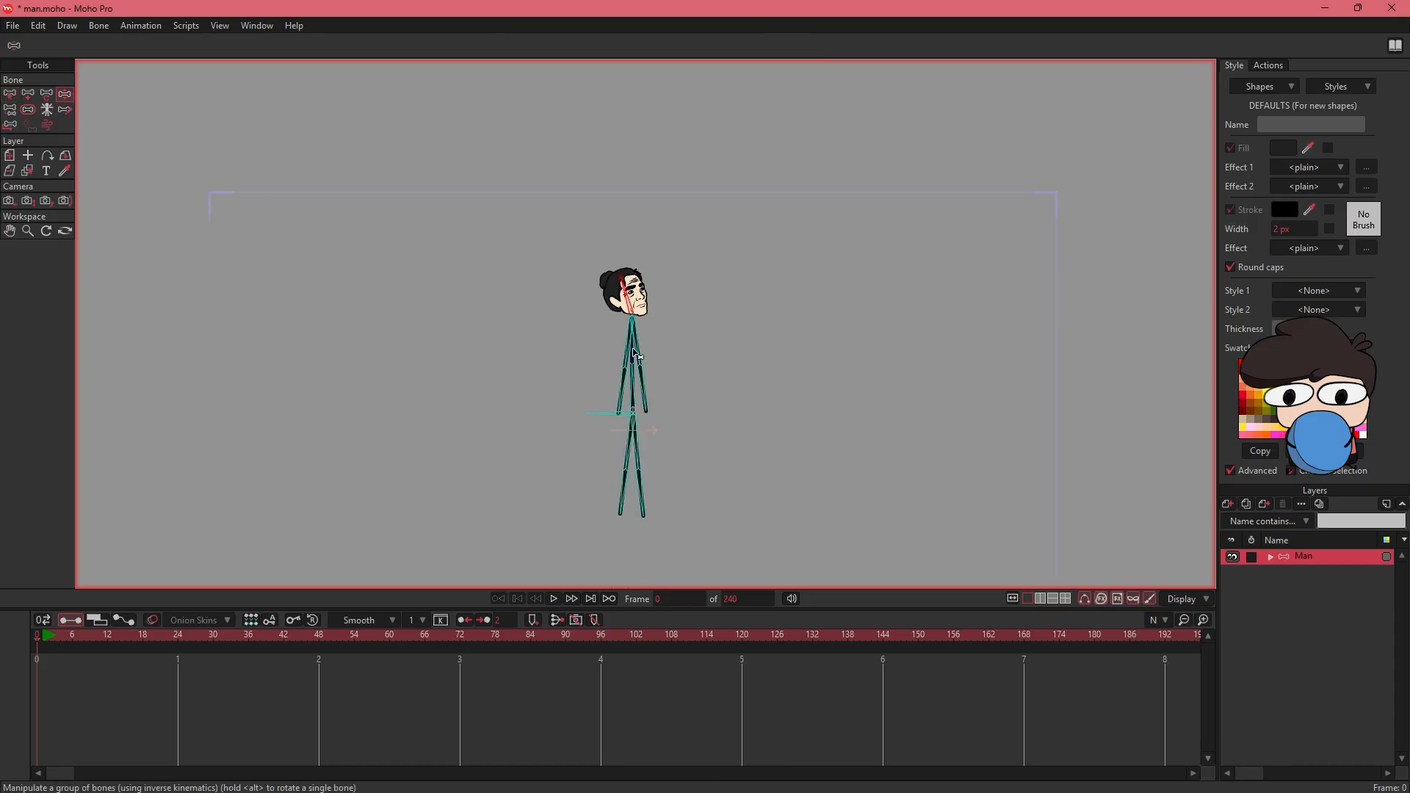
{"action": "left_click_drag", "start_coordinate": [646, 365], "coordinate": [648, 335]}
{"action": "left_click_drag", "start_coordinate": [609, 323], "coordinate": [622, 325]}
{"action": "left_click_drag", "start_coordinate": [609, 270], "coordinate": [612, 272]}
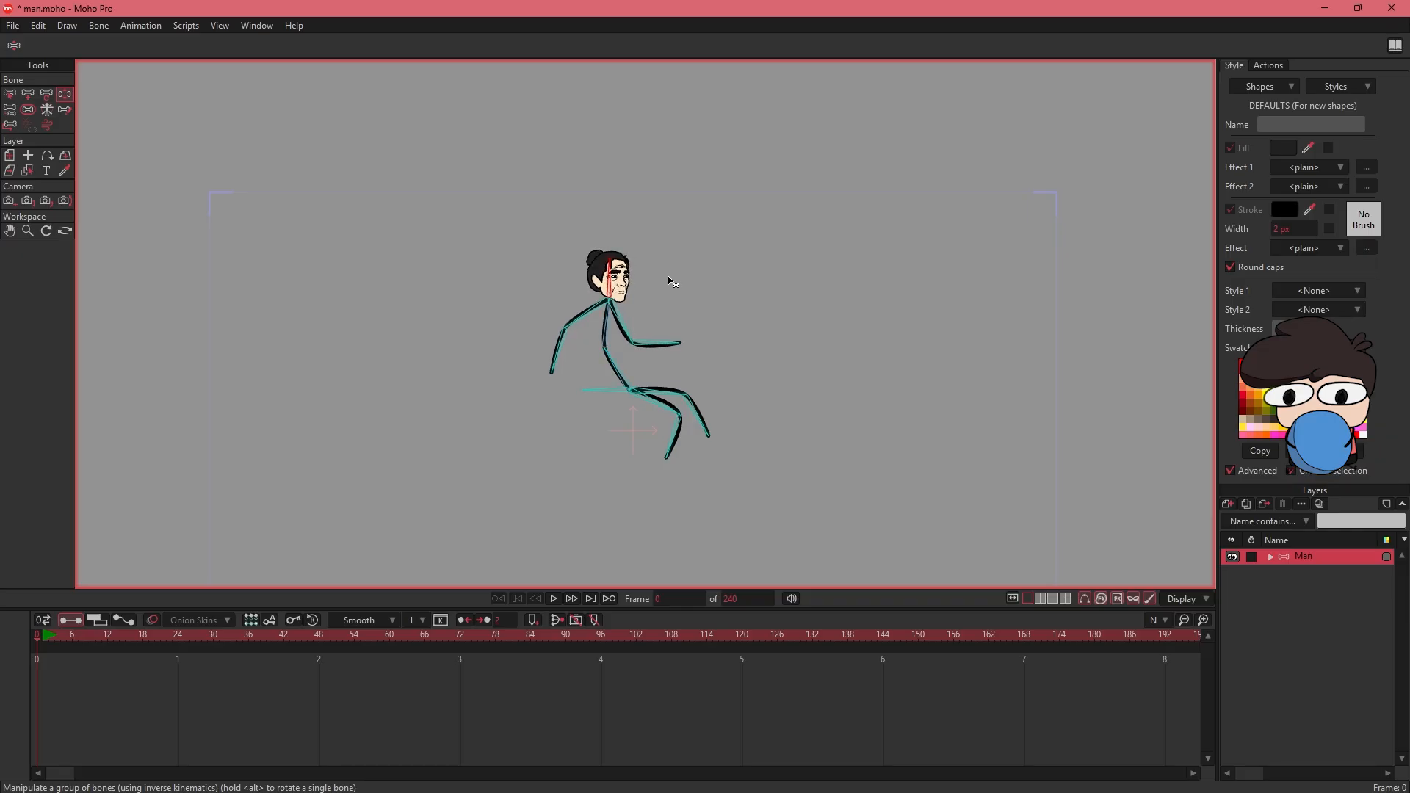
{"action": "key", "text": "ctrl+z"}
{"action": "key", "text": "ctrl+z"}
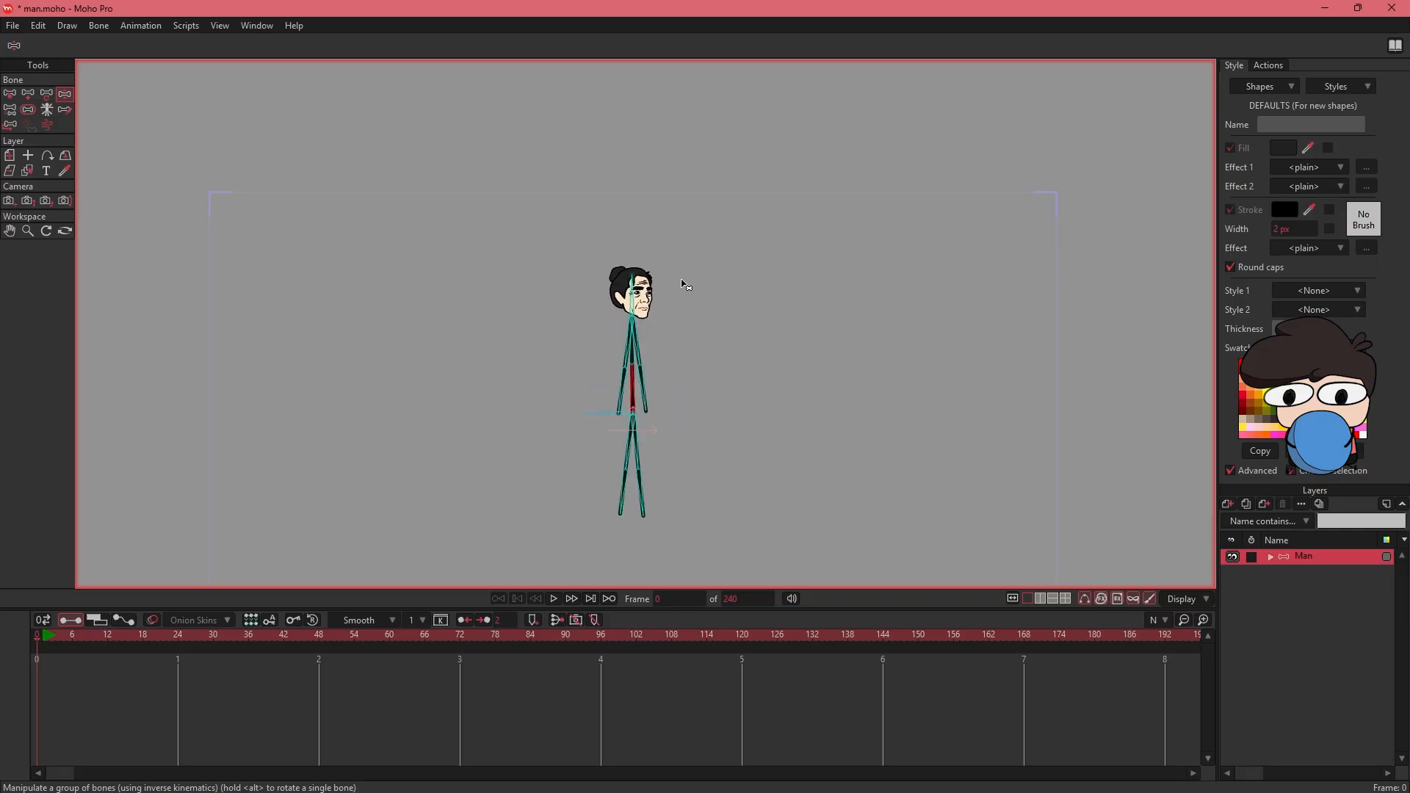
{"action": "key", "text": "ctrl+z"}
- Examine the rigged figure and its bones up close from the head down to the feet
{"action": "left_click_drag", "start_coordinate": [684, 312], "coordinate": [679, 331]}
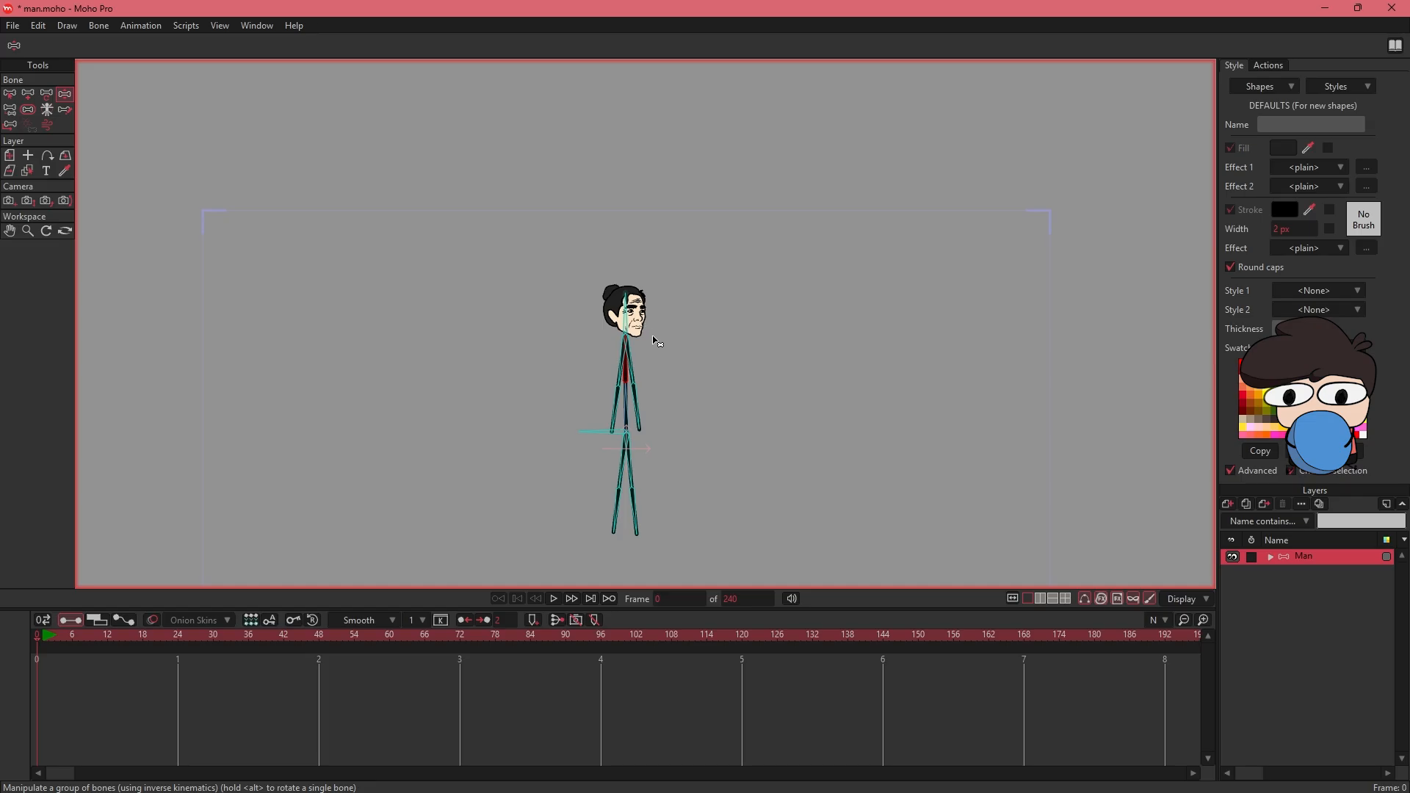
{"action": "left_click", "coordinate": [1271, 557]}
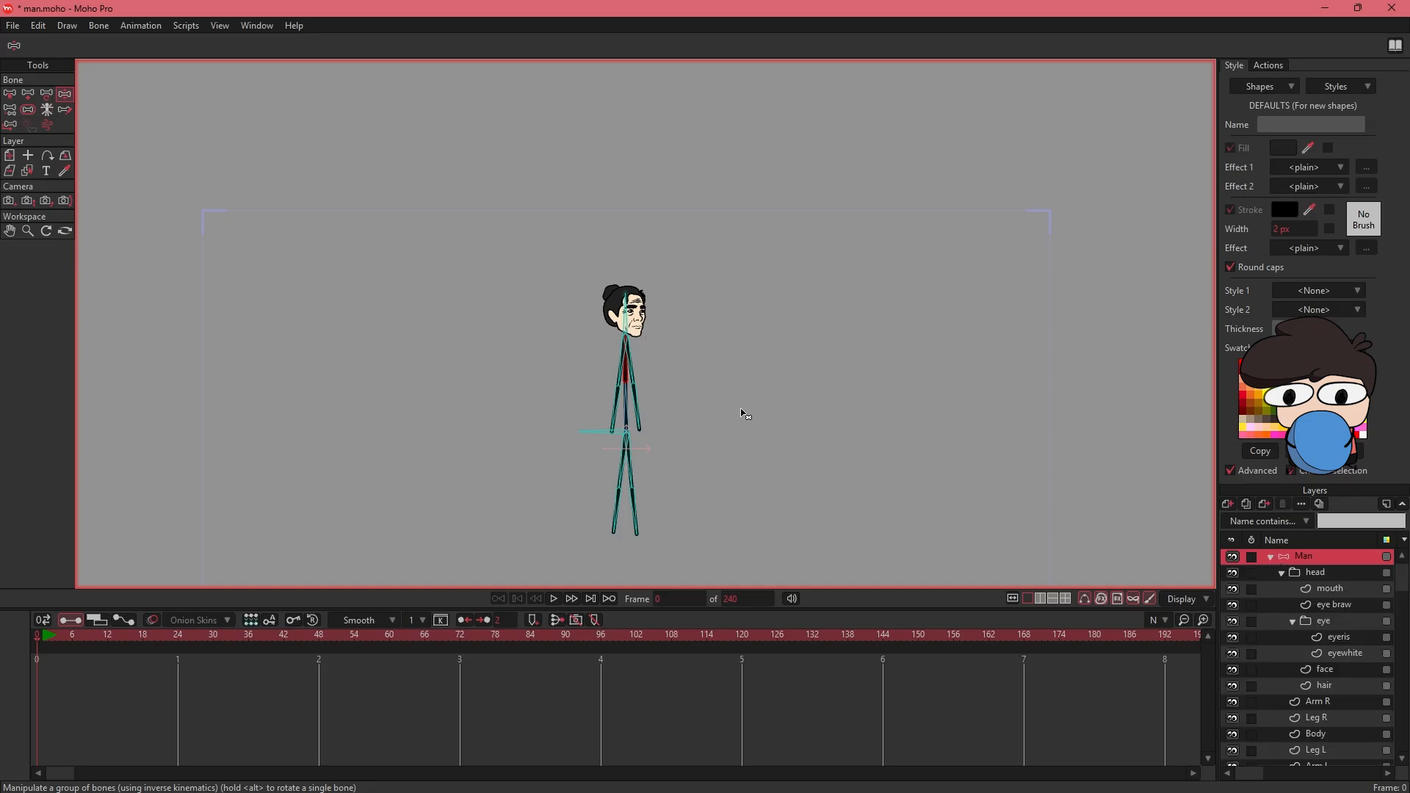
{"action": "key", "text": "ctrl+alt+8"}
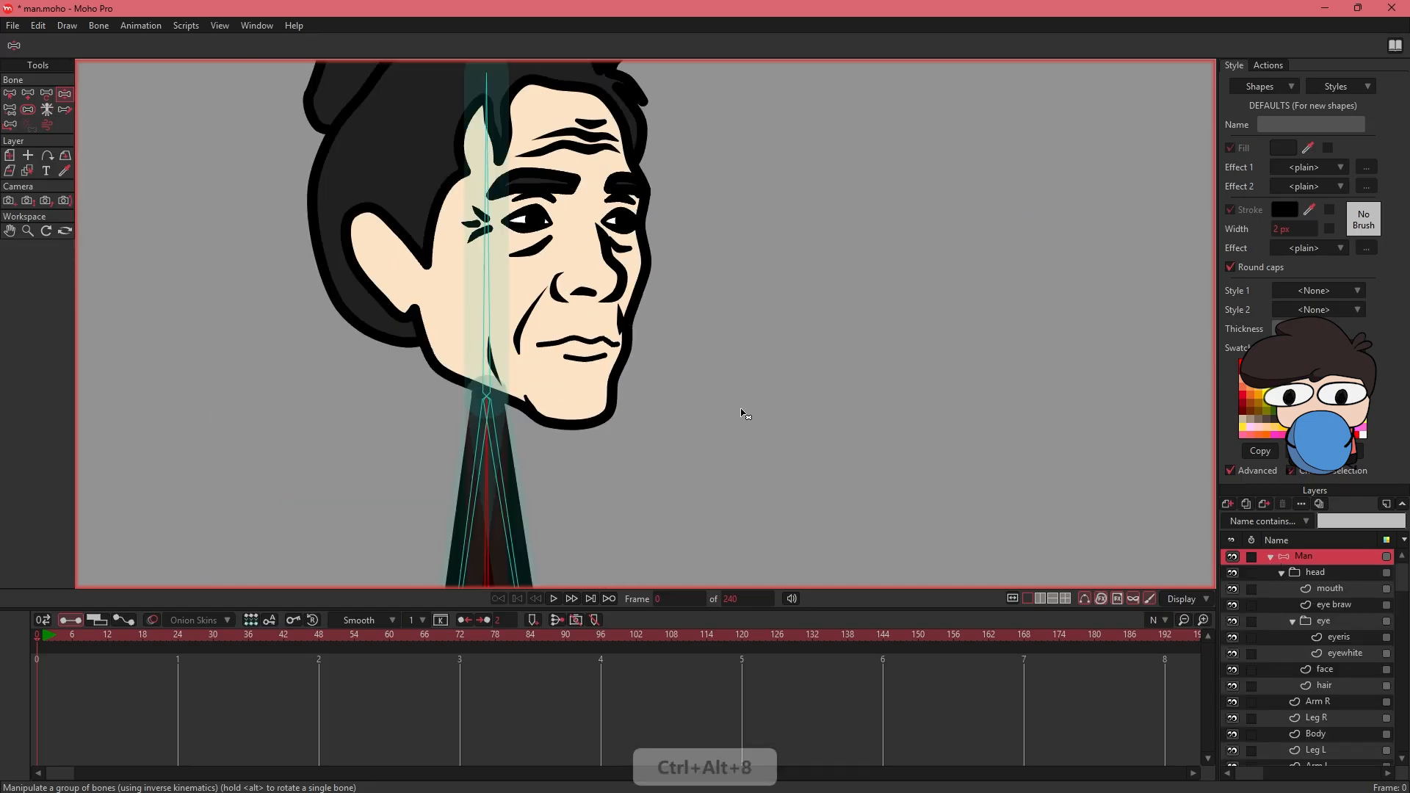
{"action": "scroll", "coordinate": [741, 413], "scroll_direction": "down", "scroll_amount": 4}
{"action": "left_click_drag", "start_coordinate": [662, 237], "coordinate": [624, 257]}
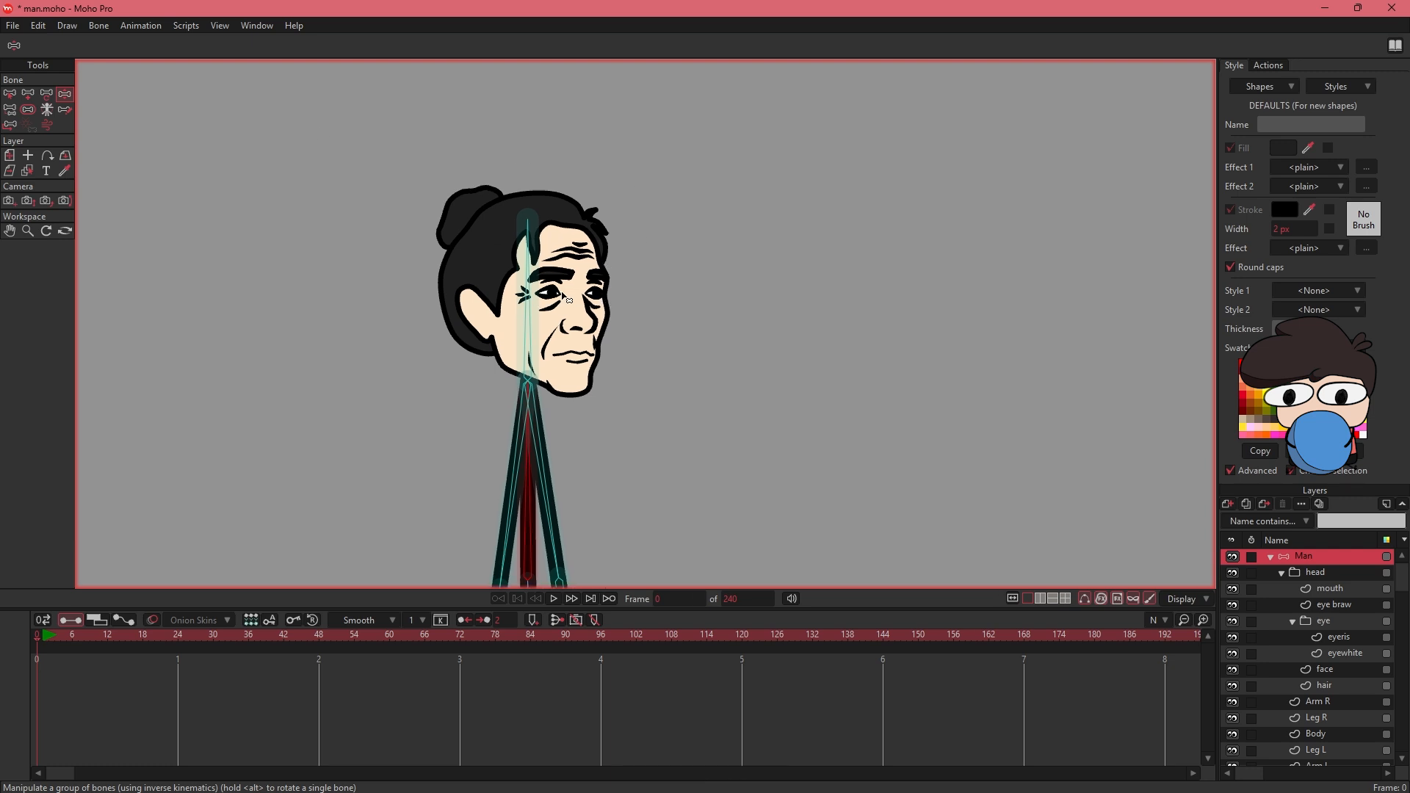
{"action": "left_click_drag", "start_coordinate": [560, 508], "coordinate": [587, 189]}
{"action": "mouse_move", "coordinate": [564, 476]}
{"action": "left_mouse_down"}
{"action": "mouse_move", "coordinate": [545, 217]}
{"action": "mouse_move", "coordinate": [596, 267]}
{"action": "mouse_move", "coordinate": [550, 573]}
{"action": "left_mouse_up"}
{"action": "mouse_move", "coordinate": [594, 295]}
{"action": "left_mouse_down"}
{"action": "mouse_move", "coordinate": [590, 545]}
{"action": "mouse_move", "coordinate": [630, 476]}
{"action": "mouse_move", "coordinate": [606, 324]}
{"action": "left_mouse_up"}
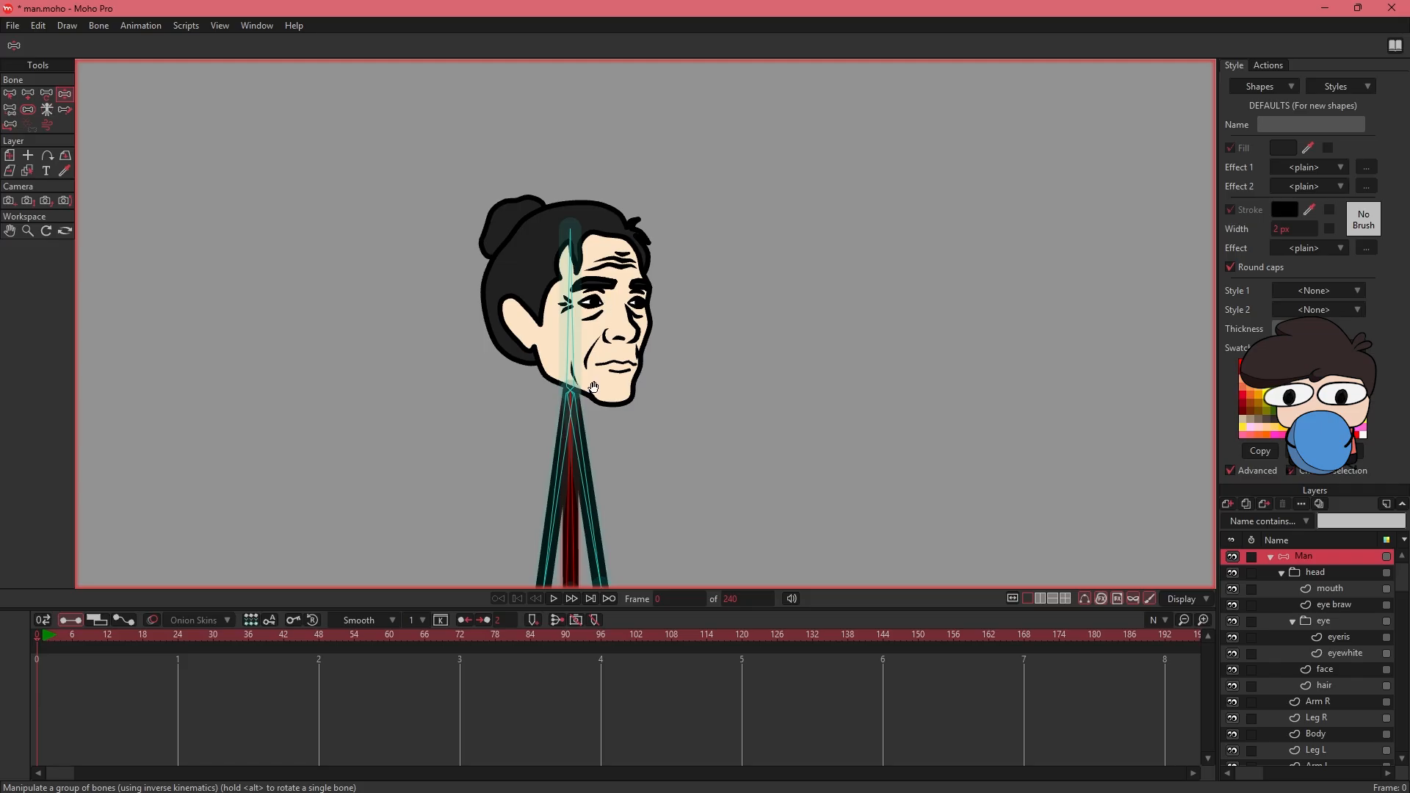
{"action": "left_click_drag", "start_coordinate": [626, 542], "coordinate": [657, 185]}
{"action": "left_click_drag", "start_coordinate": [655, 468], "coordinate": [653, 151]}
{"action": "left_click_drag", "start_coordinate": [666, 369], "coordinate": [654, 282]}
{"action": "key", "text": "ctrl+alt+8"}
{"action": "left_click", "coordinate": [1273, 557]}
{"action": "left_click", "coordinate": [1273, 557]}
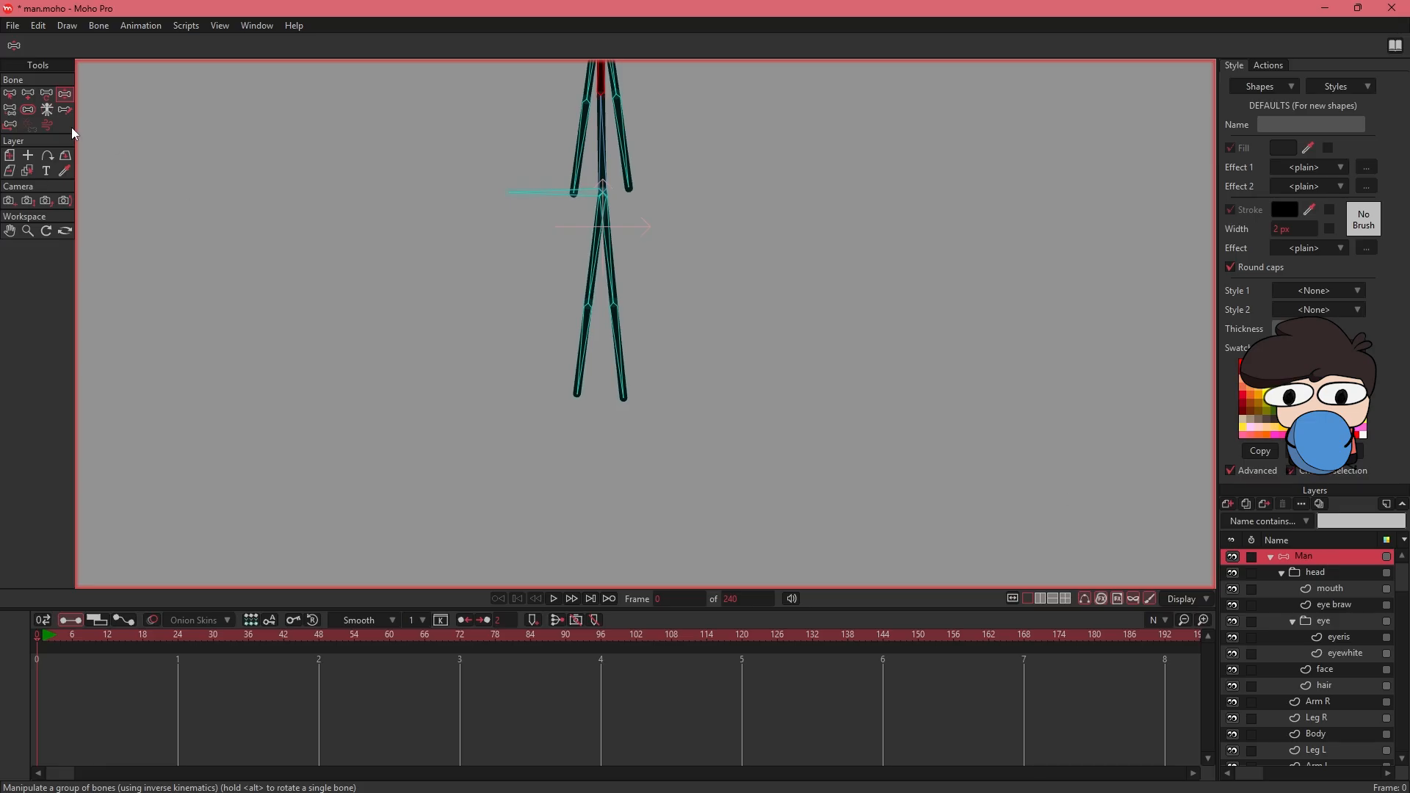
- Add two unparented pin bones to the Man layer in the empty area beside the figure
{"action": "left_click", "coordinate": [10, 94]}
{"action": "scroll", "coordinate": [279, 382], "scroll_direction": "up", "scroll_amount": 3}
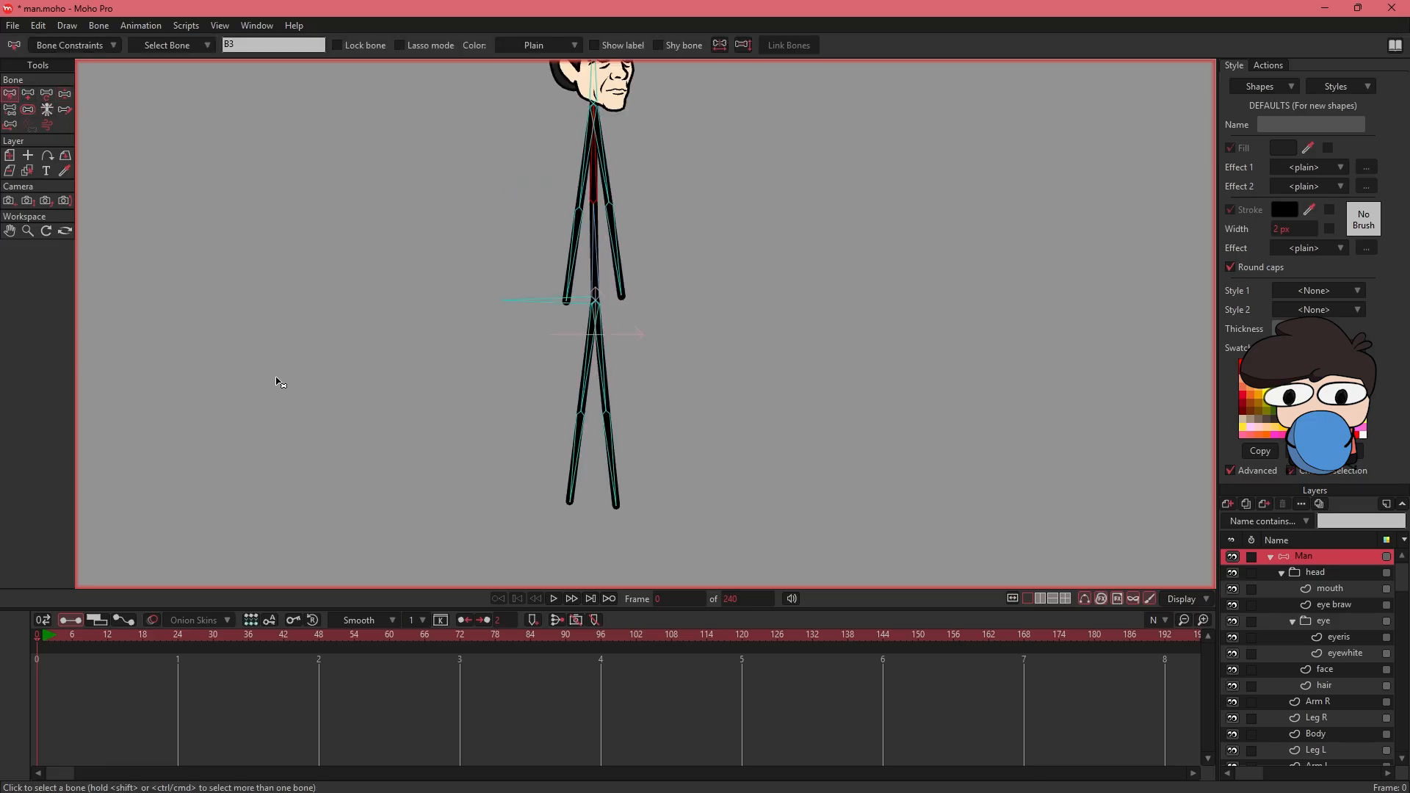
{"action": "left_click", "coordinate": [280, 382]}
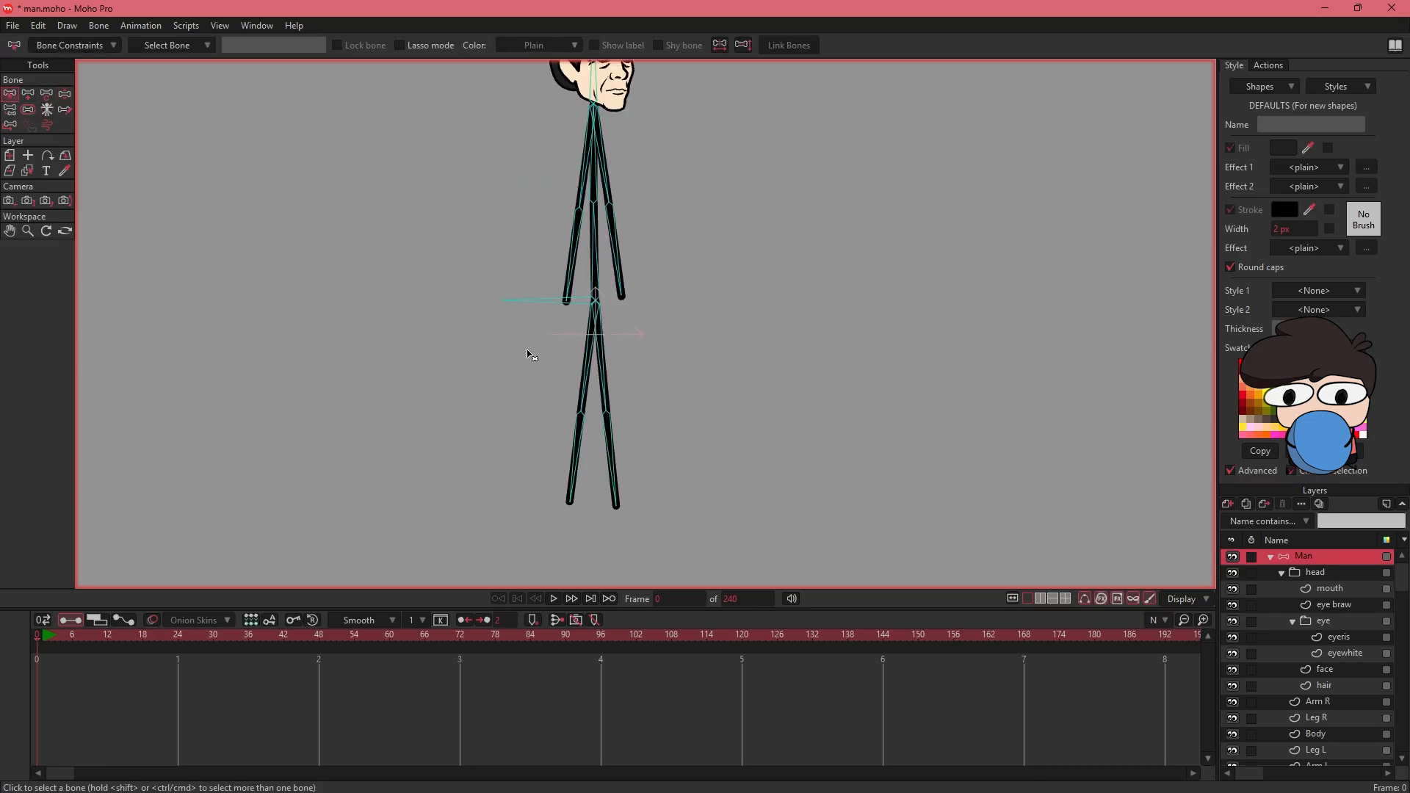
{"action": "scroll", "coordinate": [670, 193], "scroll_direction": "up", "scroll_amount": 3}
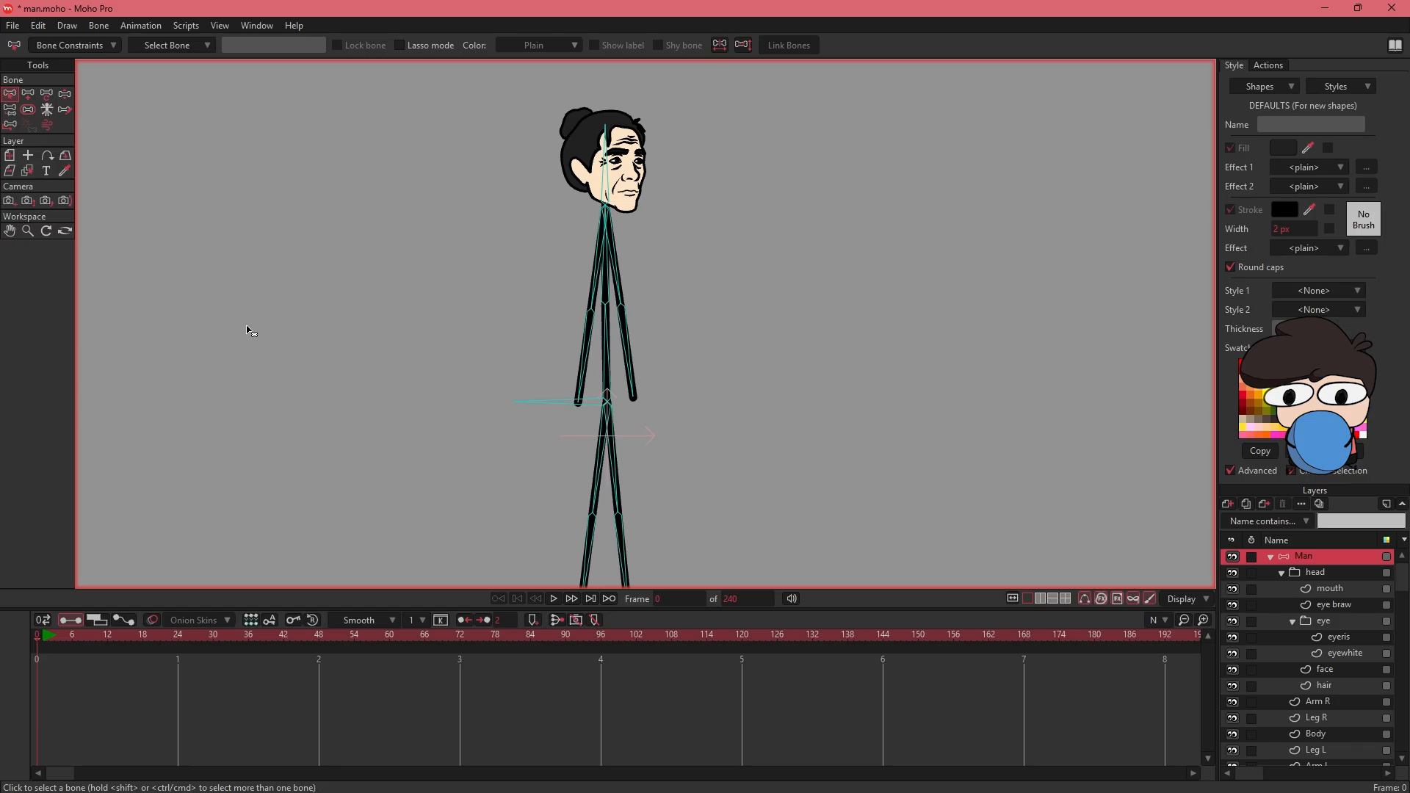
{"action": "key", "text": "a"}
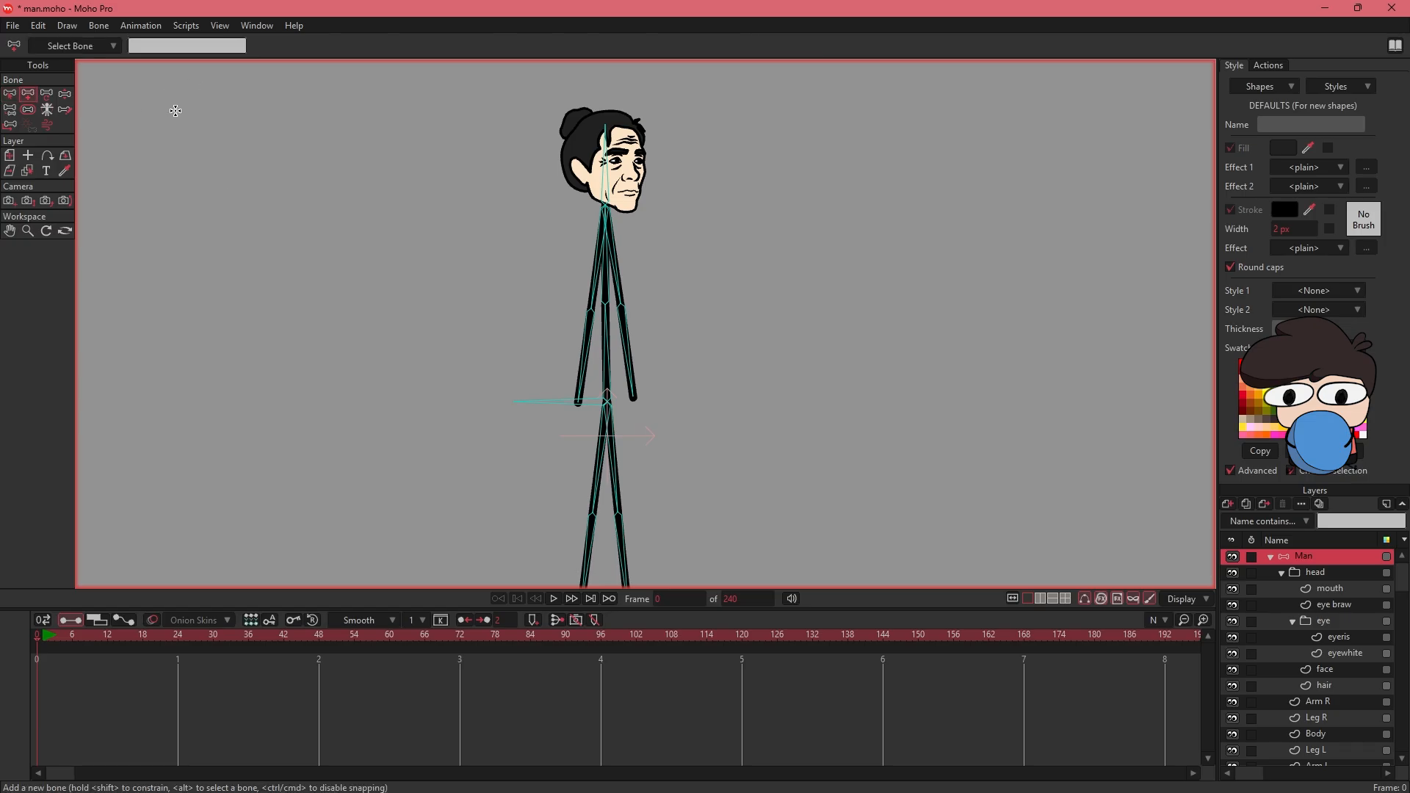
{"action": "left_click", "coordinate": [264, 279]}
{"action": "key", "text": "s"}
{"action": "left_click", "coordinate": [142, 166]}
{"action": "left_click", "coordinate": [28, 96]}
{"action": "left_click", "coordinate": [308, 278]}
{"action": "key", "text": "s"}
- Move one pin bone to the foot end of Leg L and the other to the foot end of Leg R
{"action": "left_click_drag", "start_coordinate": [380, 348], "coordinate": [387, 312]}
{"action": "left_click", "coordinate": [359, 299]}
{"action": "left_click_drag", "start_coordinate": [474, 482], "coordinate": [485, 467]}
{"action": "left_click", "coordinate": [46, 95]}
{"action": "left_click", "coordinate": [280, 213]}
{"action": "left_click_drag", "start_coordinate": [280, 212], "coordinate": [608, 556]}
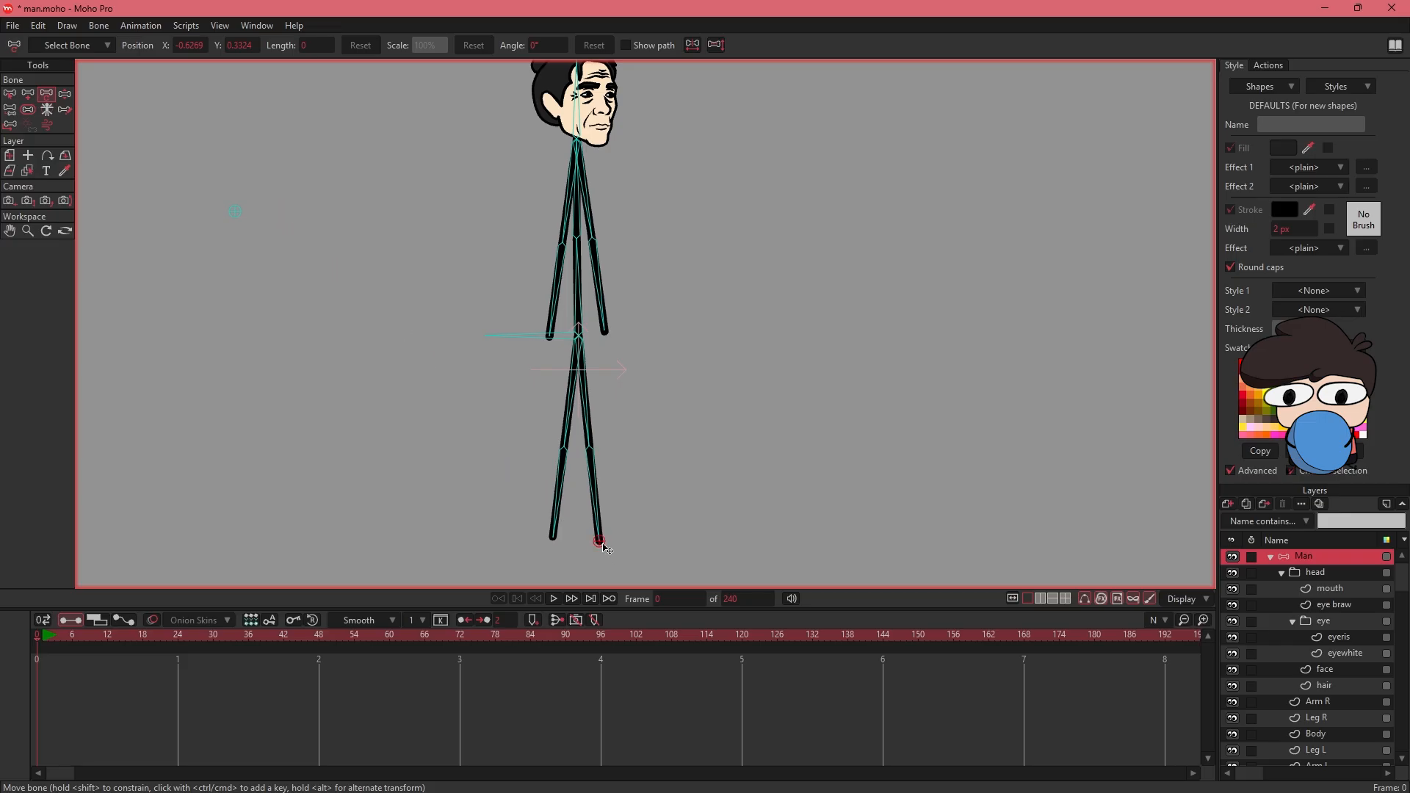
{"action": "left_click_drag", "start_coordinate": [235, 212], "coordinate": [553, 539]}
{"action": "left_click", "coordinate": [10, 95]}
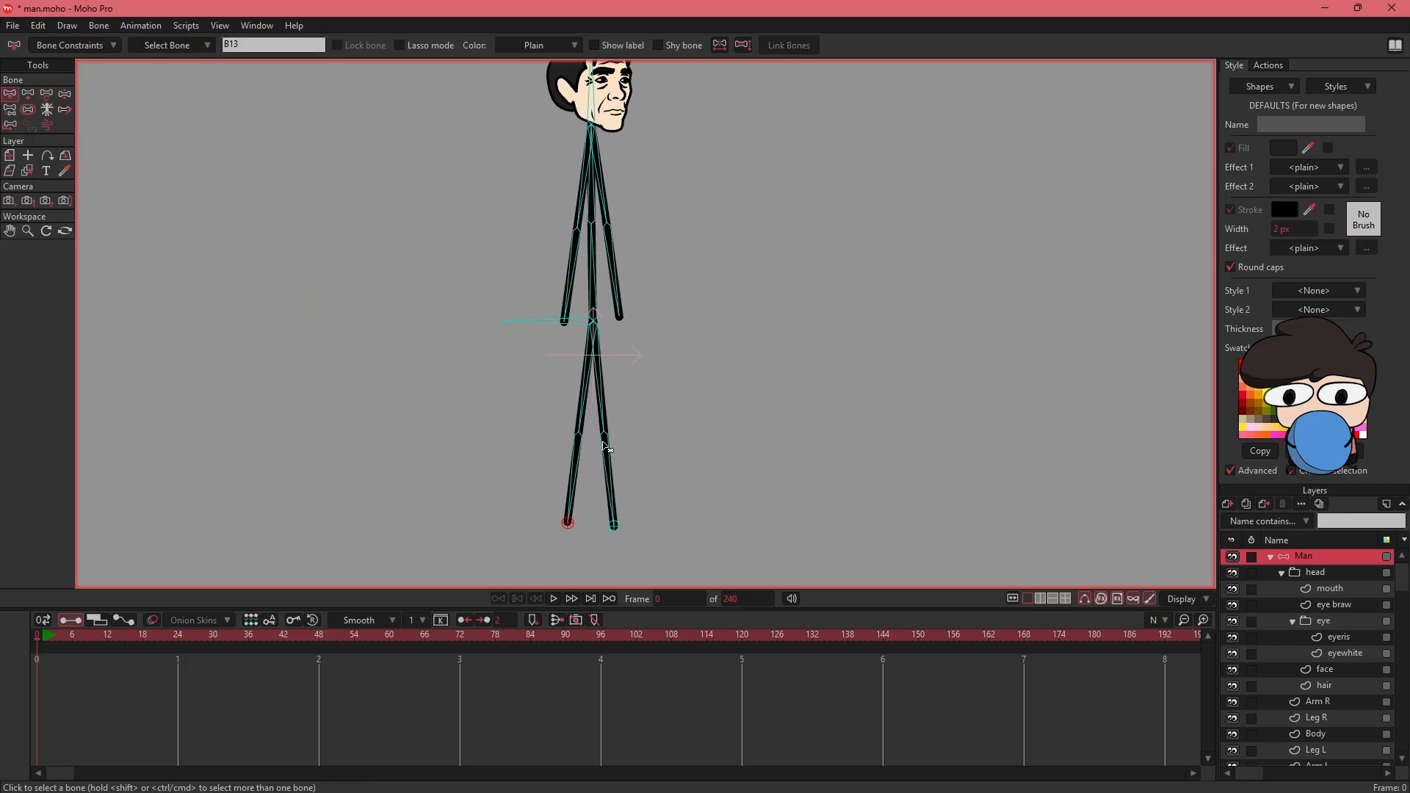
- Select the upper and lower bones of both legs and set their maximum IK stretching to 110%
{"action": "left_click_drag", "start_coordinate": [645, 400], "coordinate": [520, 471]}
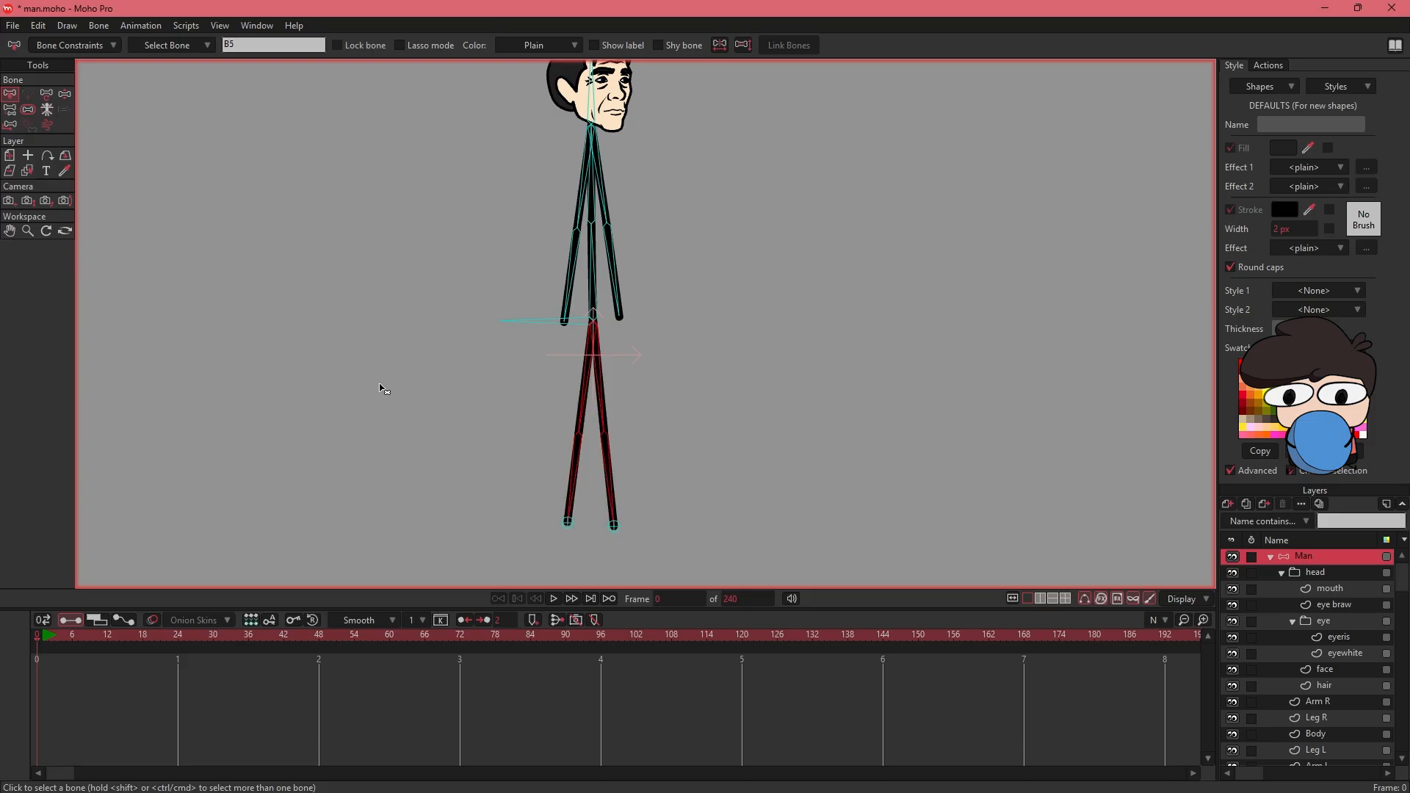
{"action": "left_click", "coordinate": [75, 47]}
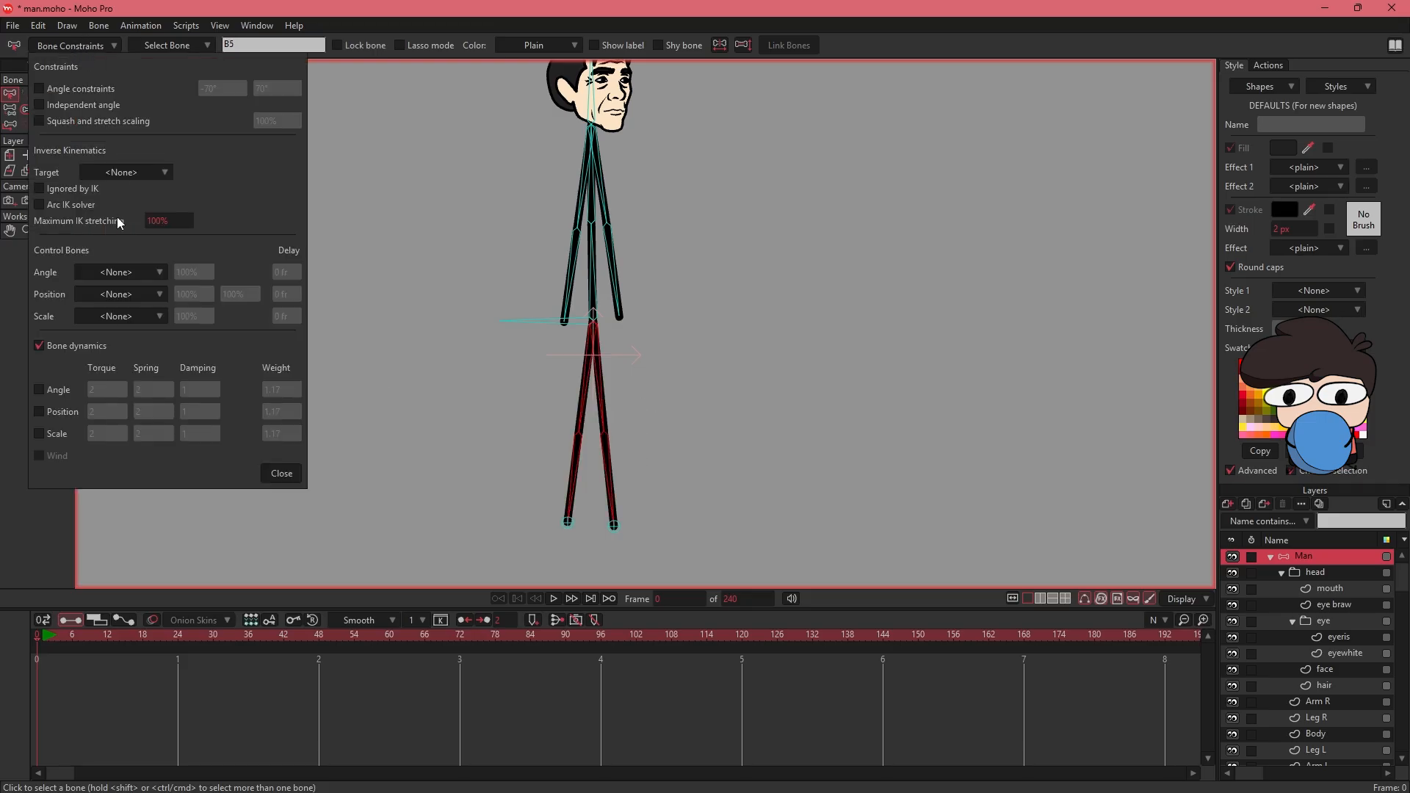
{"action": "left_click", "coordinate": [153, 220]}
{"action": "left_click", "coordinate": [152, 220]}
{"action": "key", "text": "Return"}
{"action": "left_click", "coordinate": [630, 438]}
{"action": "left_click_drag", "start_coordinate": [636, 427], "coordinate": [632, 401]}
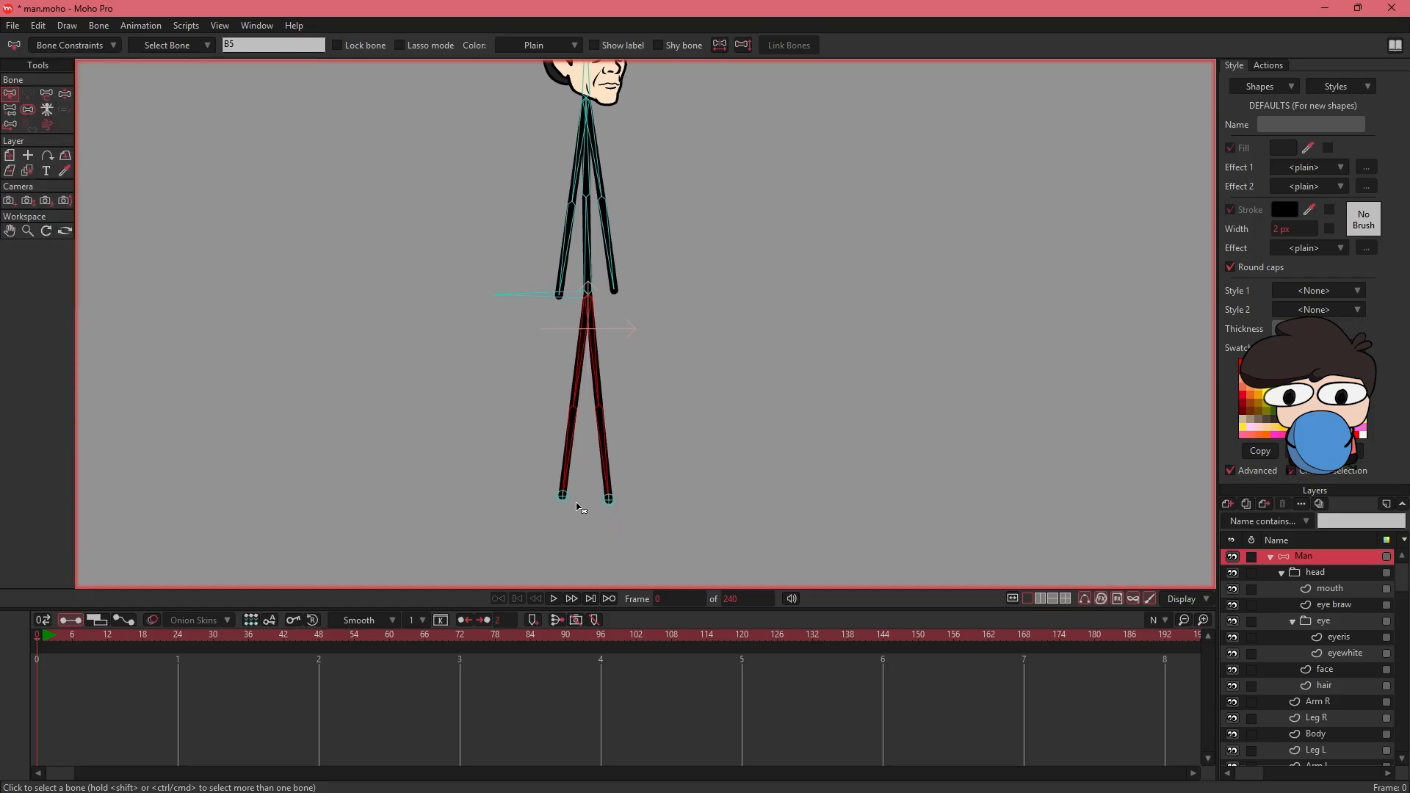
- Set pin bone B13 as the inverse kinematics target of B5, the lower bone of the leg ending at that pin
{"action": "left_click", "coordinate": [574, 512]}
{"action": "left_click", "coordinate": [564, 498]}
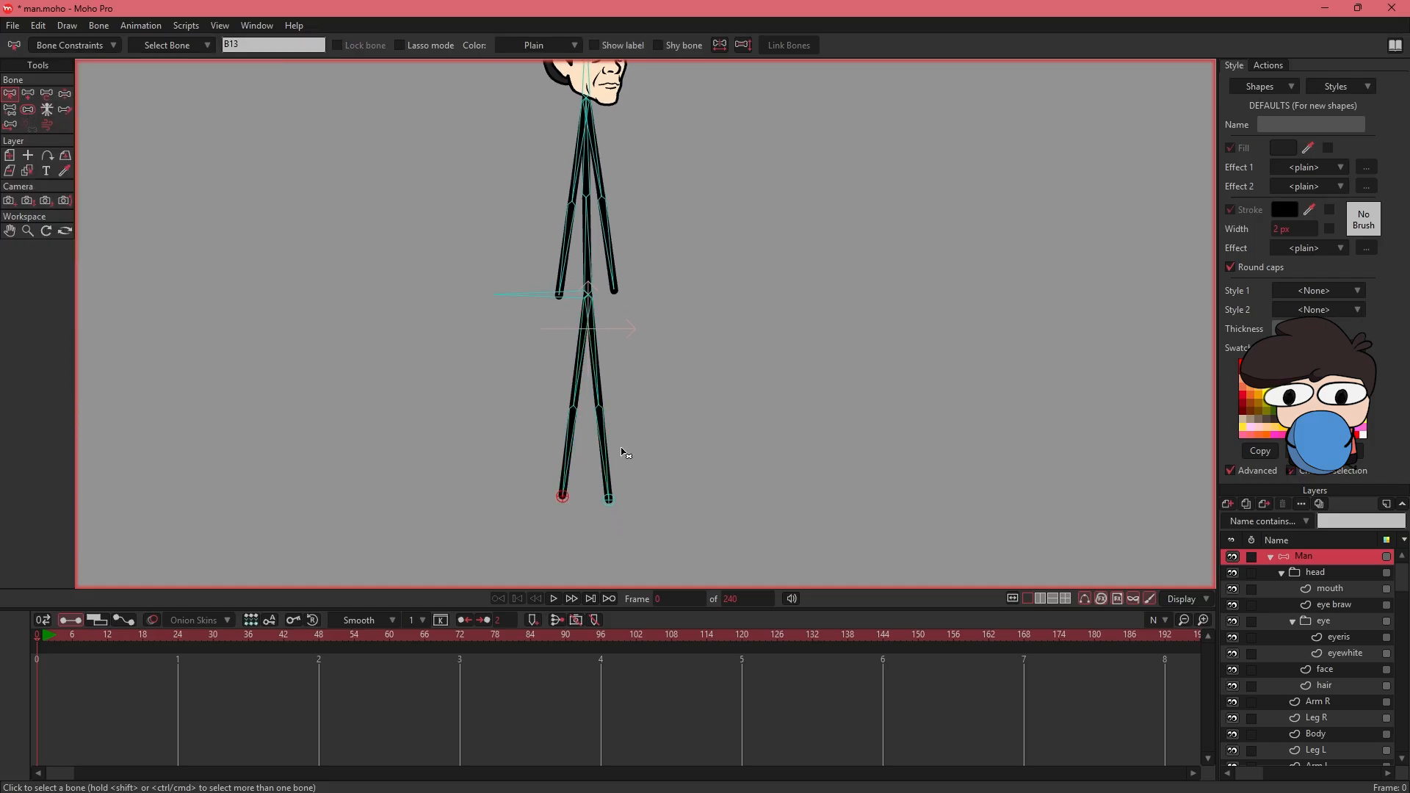
{"action": "left_click", "coordinate": [612, 505]}
{"action": "left_click", "coordinate": [579, 458]}
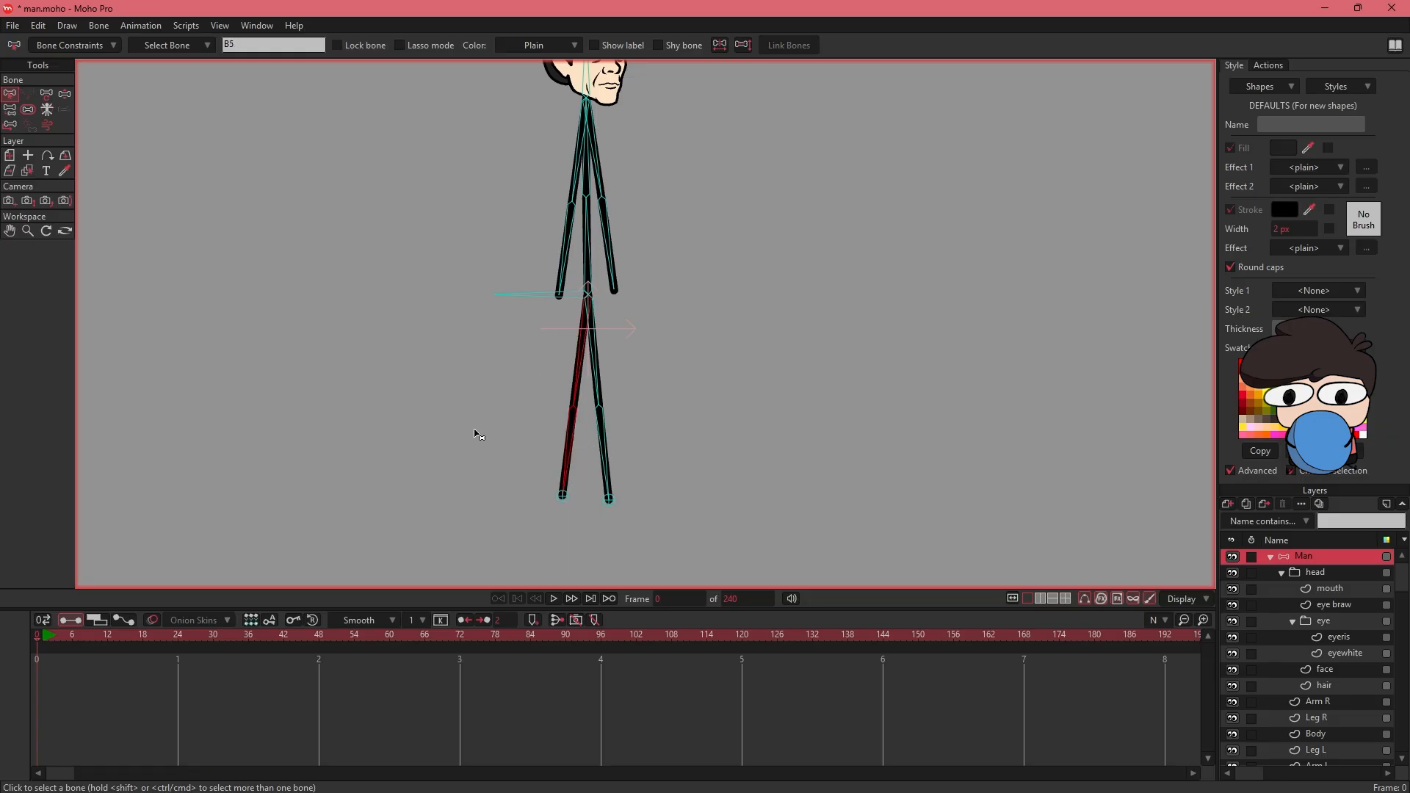
{"action": "left_click", "coordinate": [106, 45]}
{"action": "left_click", "coordinate": [104, 171]}
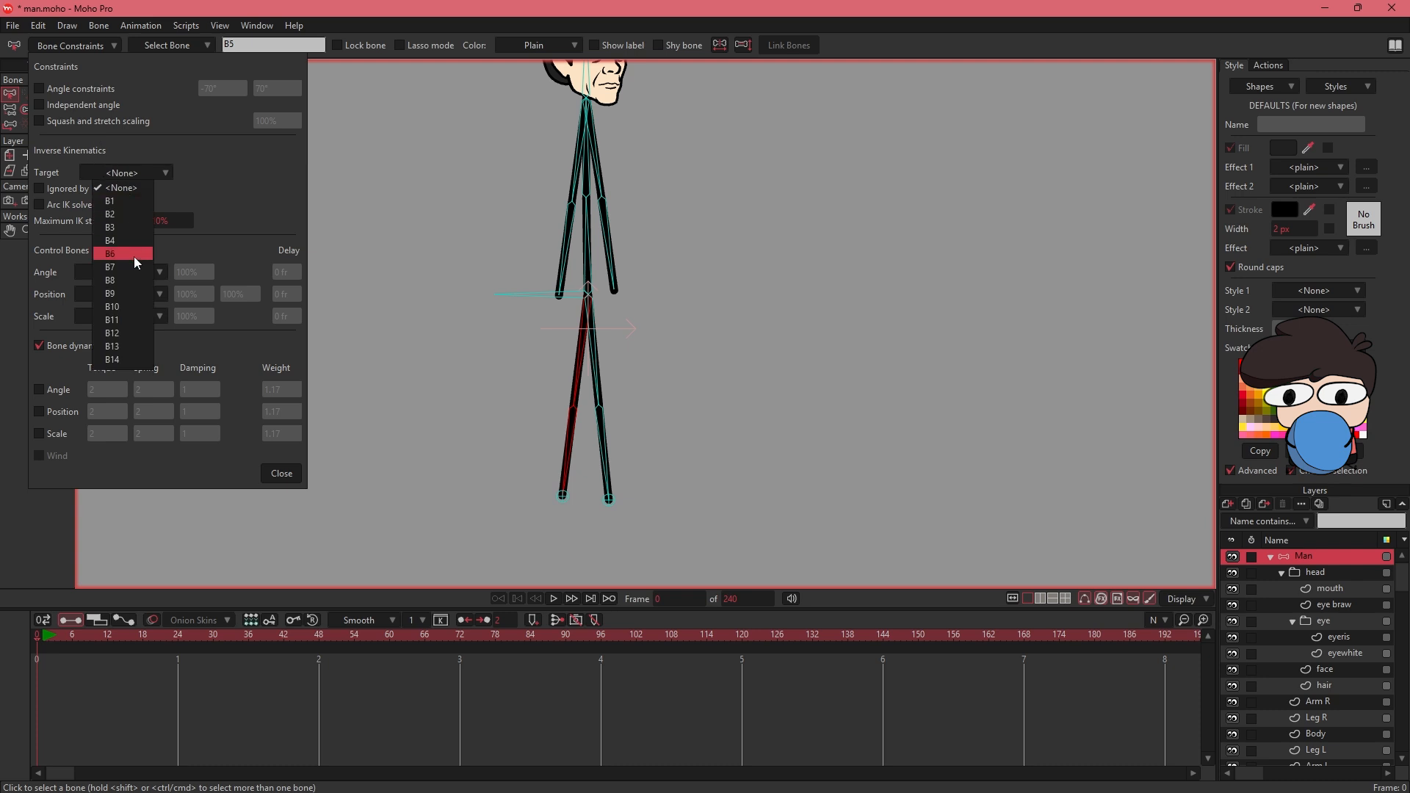
{"action": "left_click", "coordinate": [132, 346]}
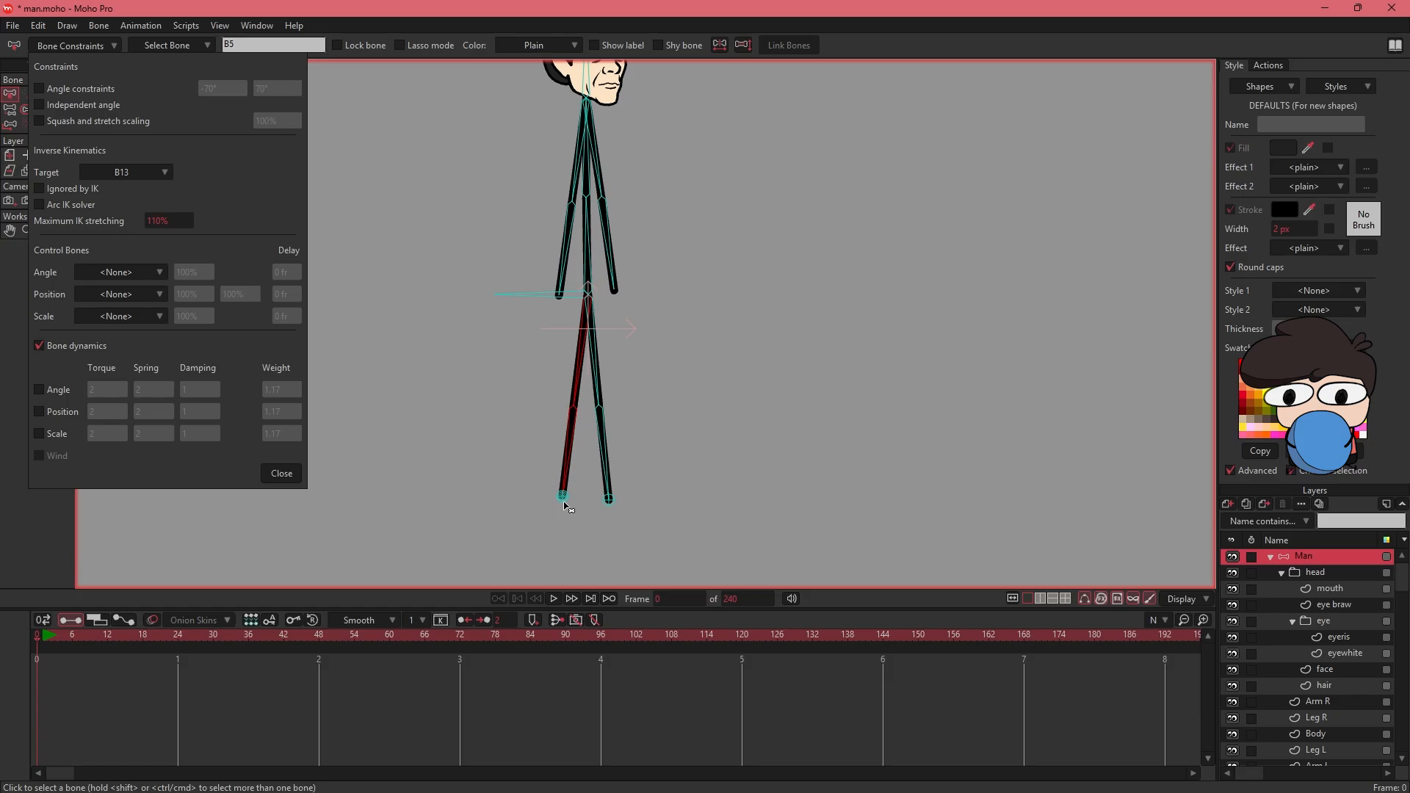
- Set pin bone B14 as the inverse kinematics target of B7, the other leg's lower bone, and close the constraint settings
{"action": "left_click", "coordinate": [601, 397]}
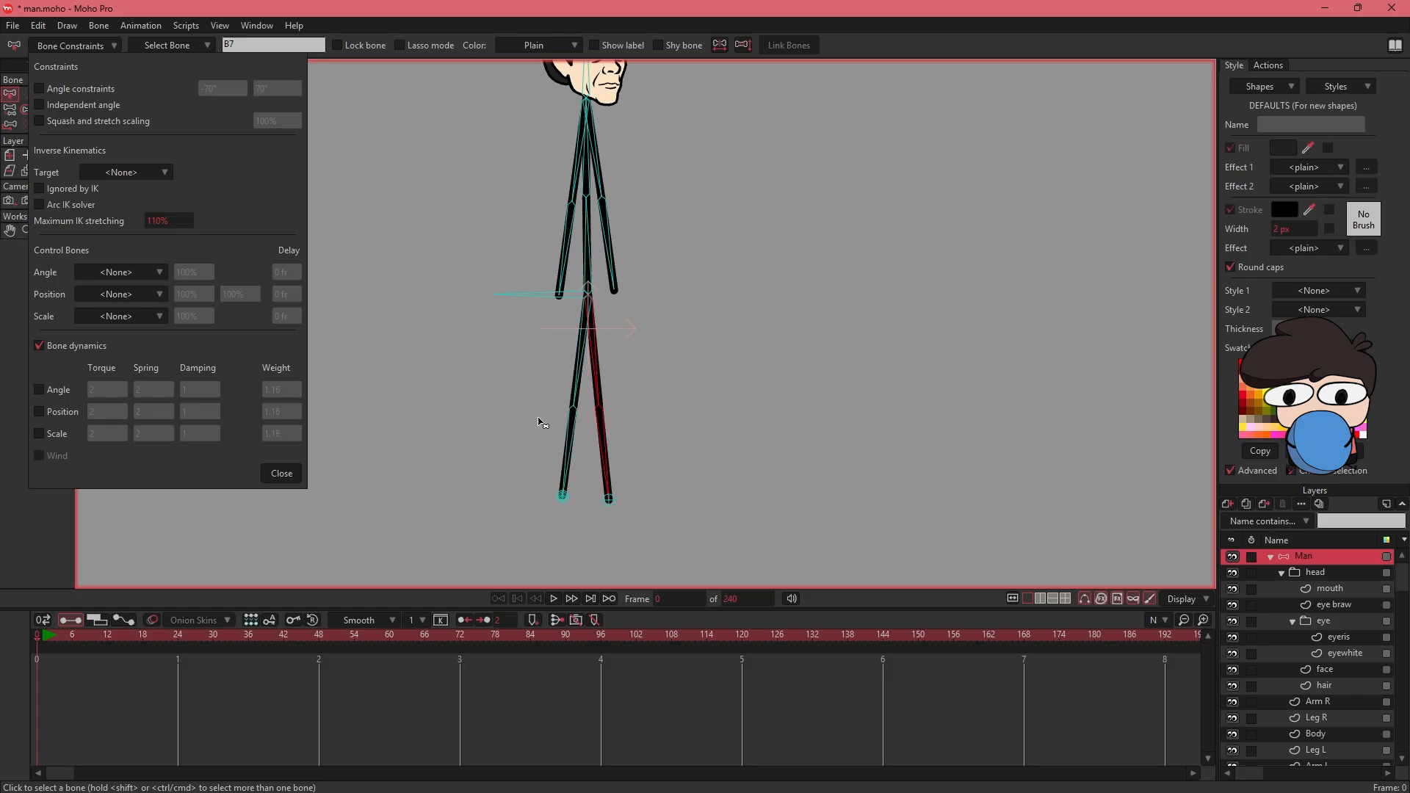
{"action": "left_click", "coordinate": [115, 168]}
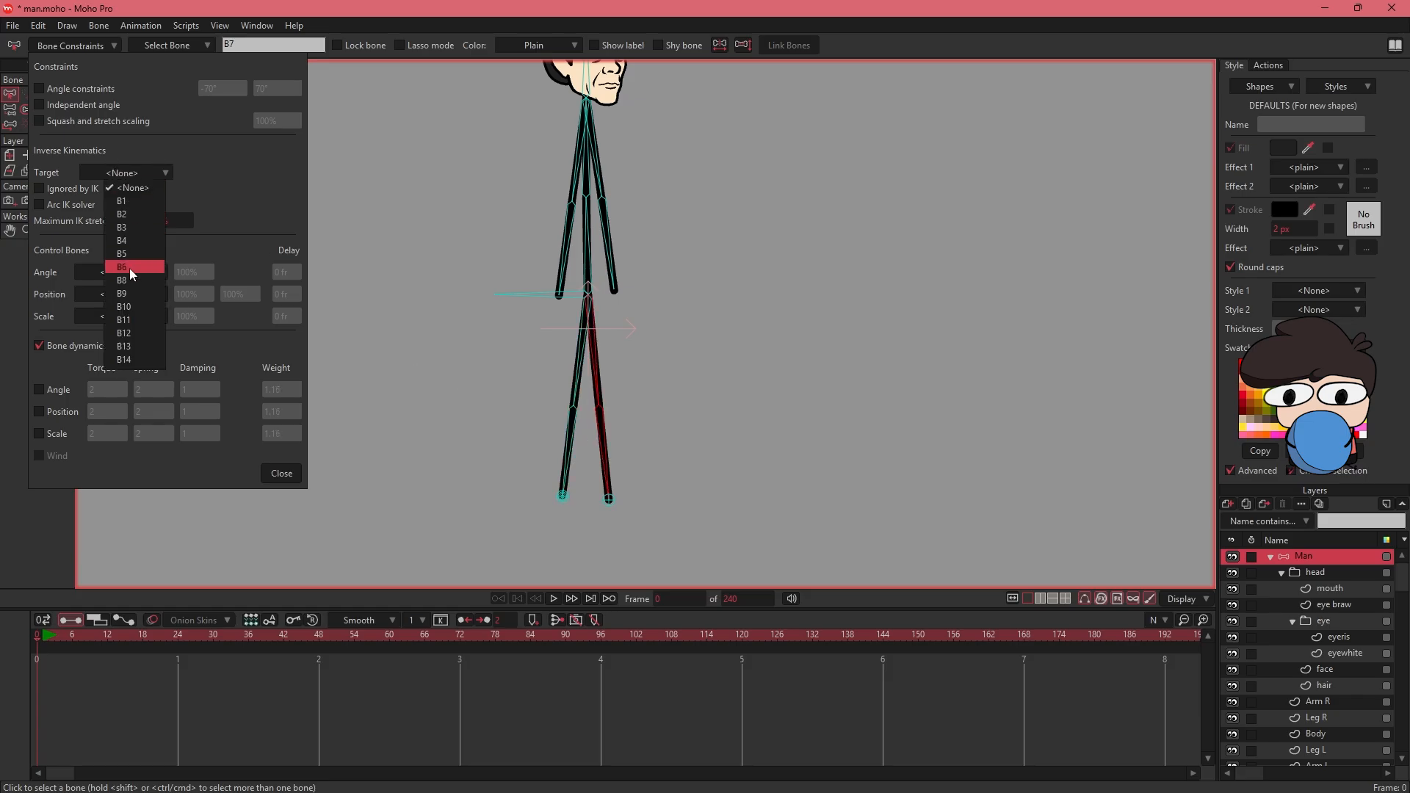
{"action": "left_click", "coordinate": [129, 359]}
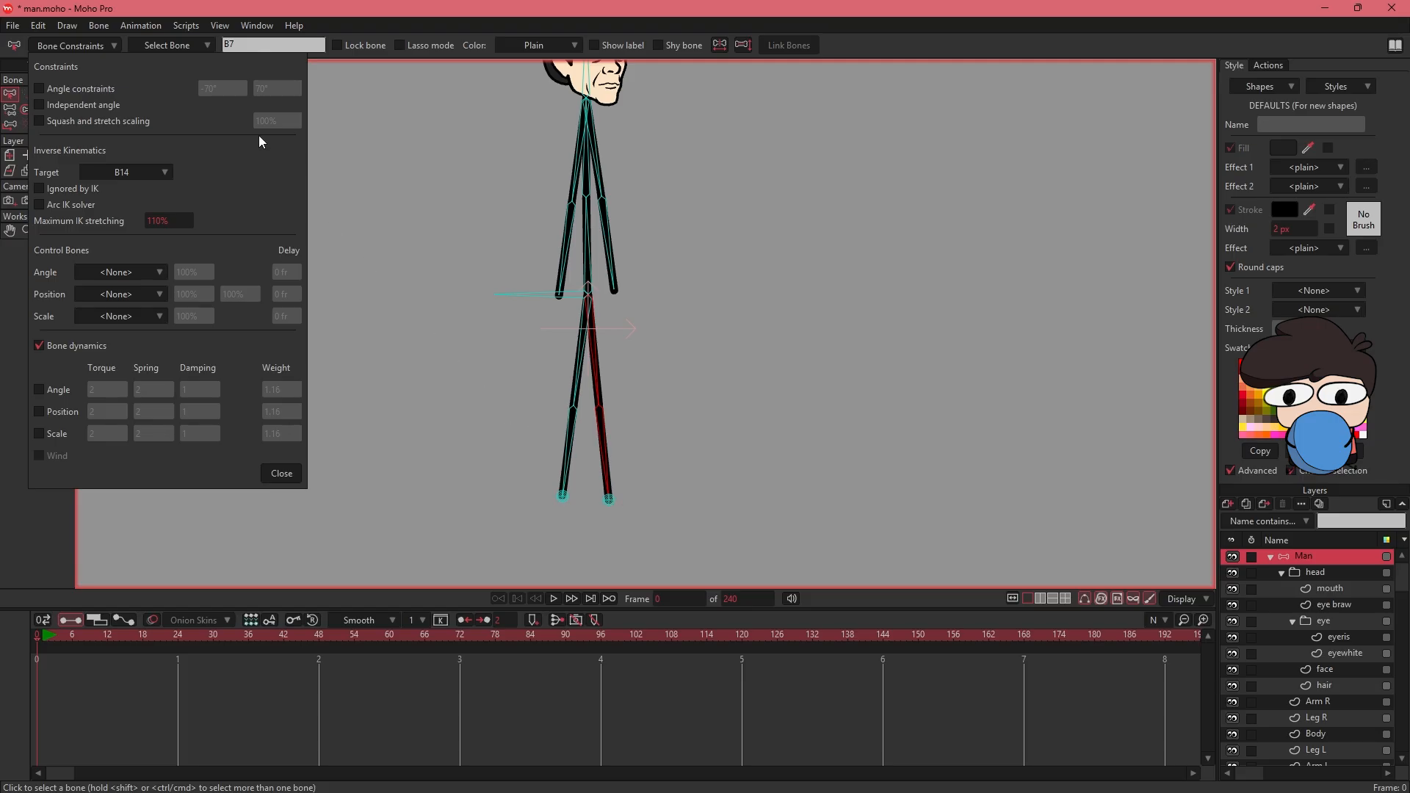
{"action": "left_click", "coordinate": [106, 47]}
- Test the foot targets by moving the hip bone with Manipulate Bones, and undo the pose
{"action": "left_click_drag", "start_coordinate": [411, 216], "coordinate": [362, 290]}
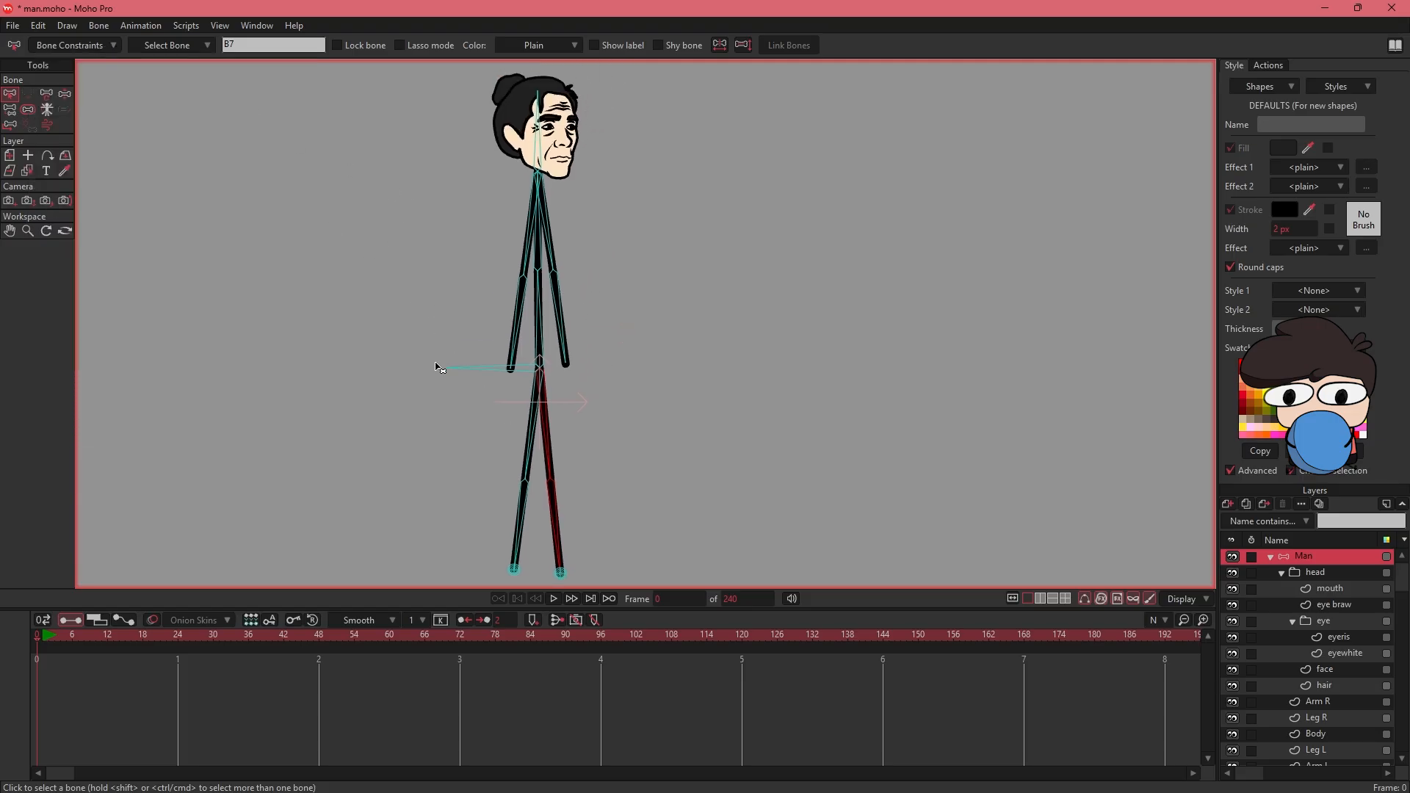
{"action": "key", "text": "z"}
{"action": "left_click_drag", "start_coordinate": [492, 367], "coordinate": [514, 340]}
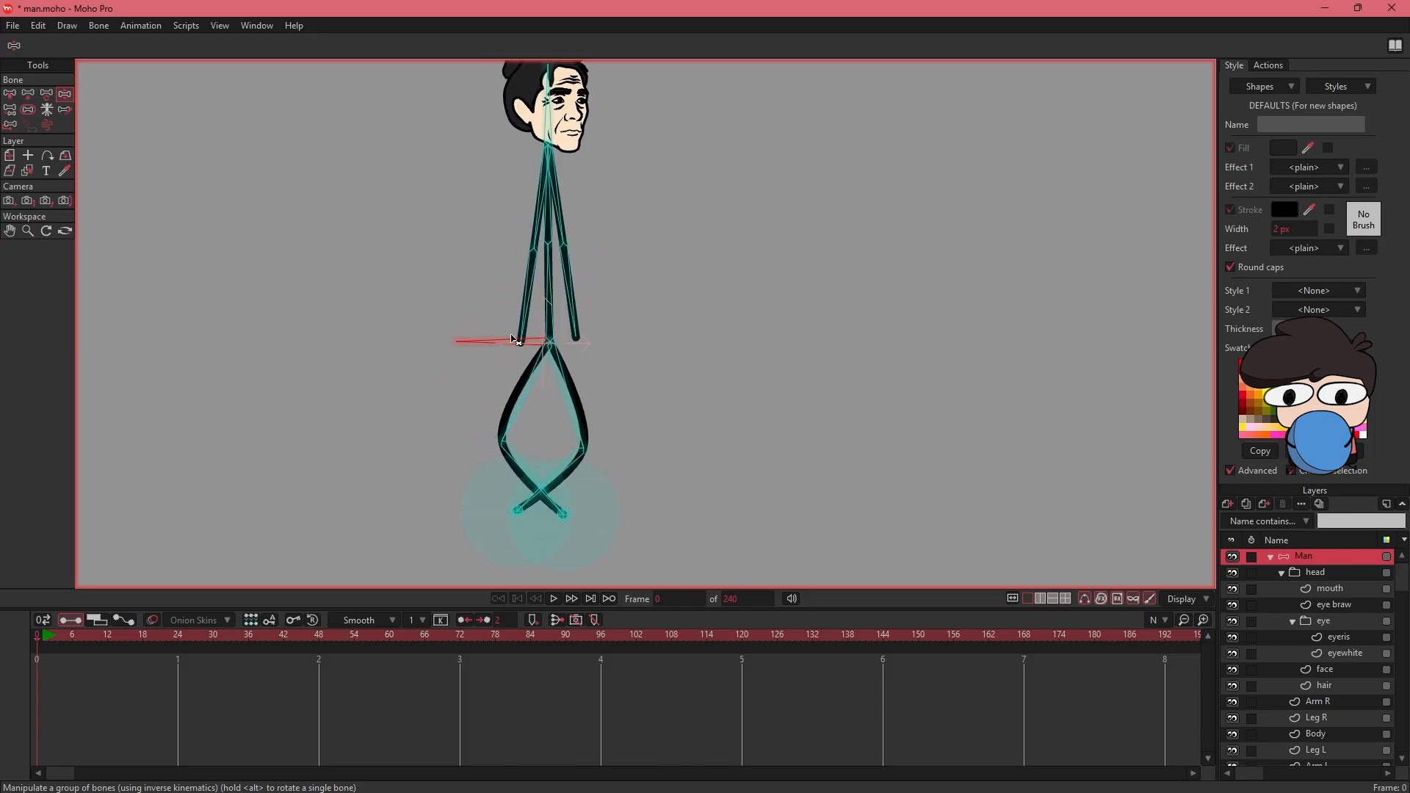
{"action": "key", "text": "ctrl+z"}
{"action": "left_click_drag", "start_coordinate": [616, 321], "coordinate": [607, 342]}
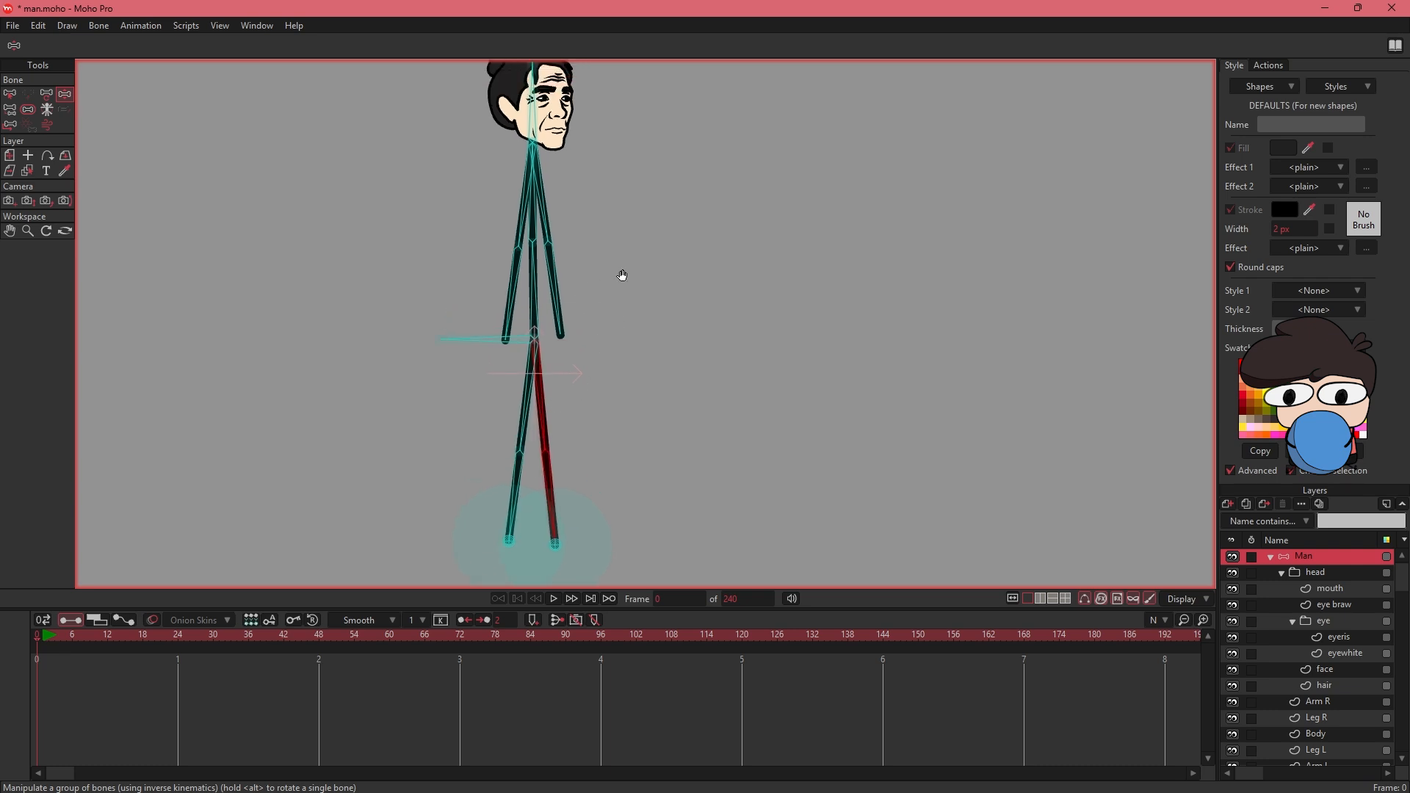
- Add a short vertical bone beside the head, parented to the hip bone, name it Blink and show its label
{"action": "left_click_drag", "start_coordinate": [621, 233], "coordinate": [647, 337]}
{"action": "left_click_drag", "start_coordinate": [584, 263], "coordinate": [604, 336]}
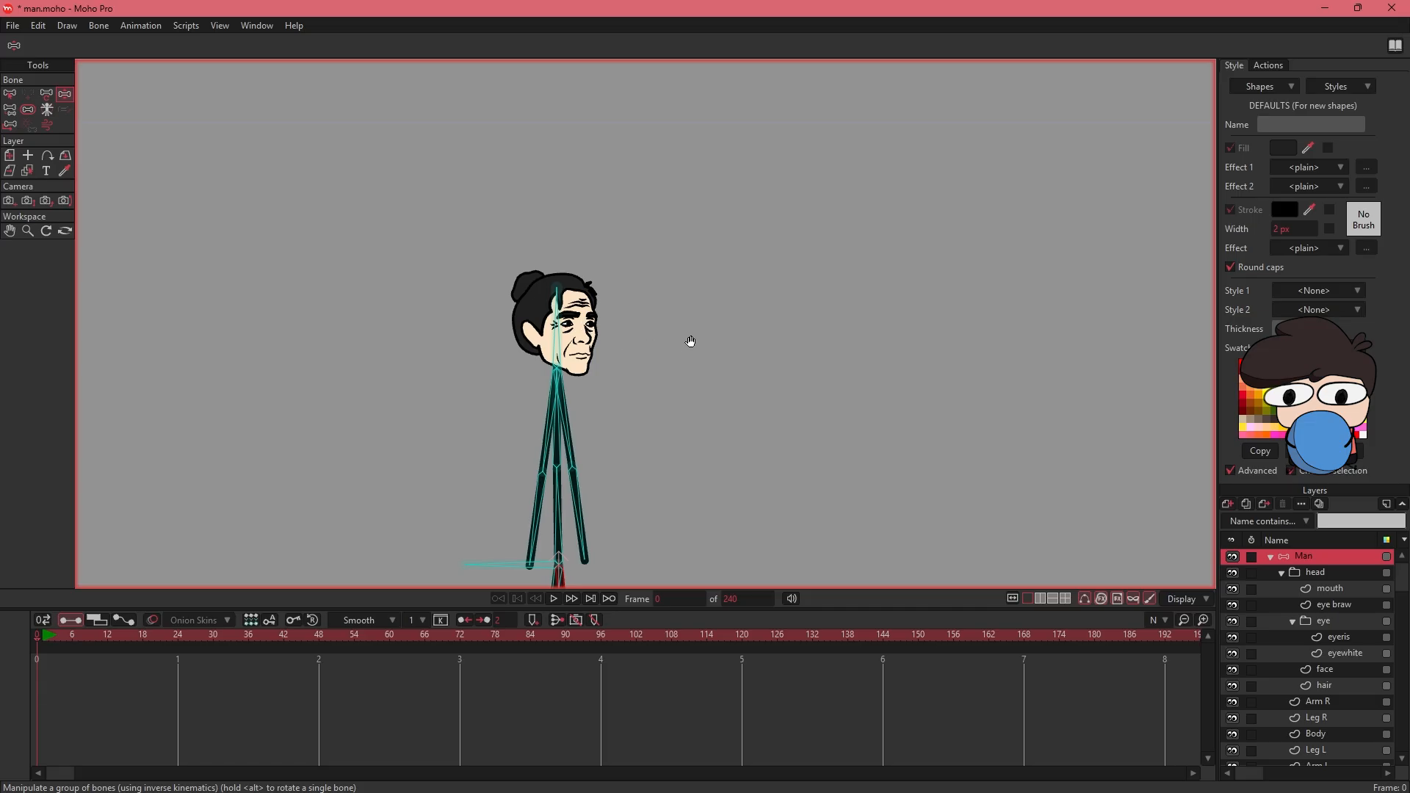
{"action": "left_click_drag", "start_coordinate": [688, 345], "coordinate": [659, 262]}
{"action": "key", "text": "z"}
{"action": "left_click", "coordinate": [469, 484]}
{"action": "left_click_drag", "start_coordinate": [620, 355], "coordinate": [592, 375]}
{"action": "left_click", "coordinate": [28, 94]}
{"action": "left_click_drag", "start_coordinate": [623, 276], "coordinate": [628, 218]}
{"action": "left_click", "coordinate": [172, 46]}
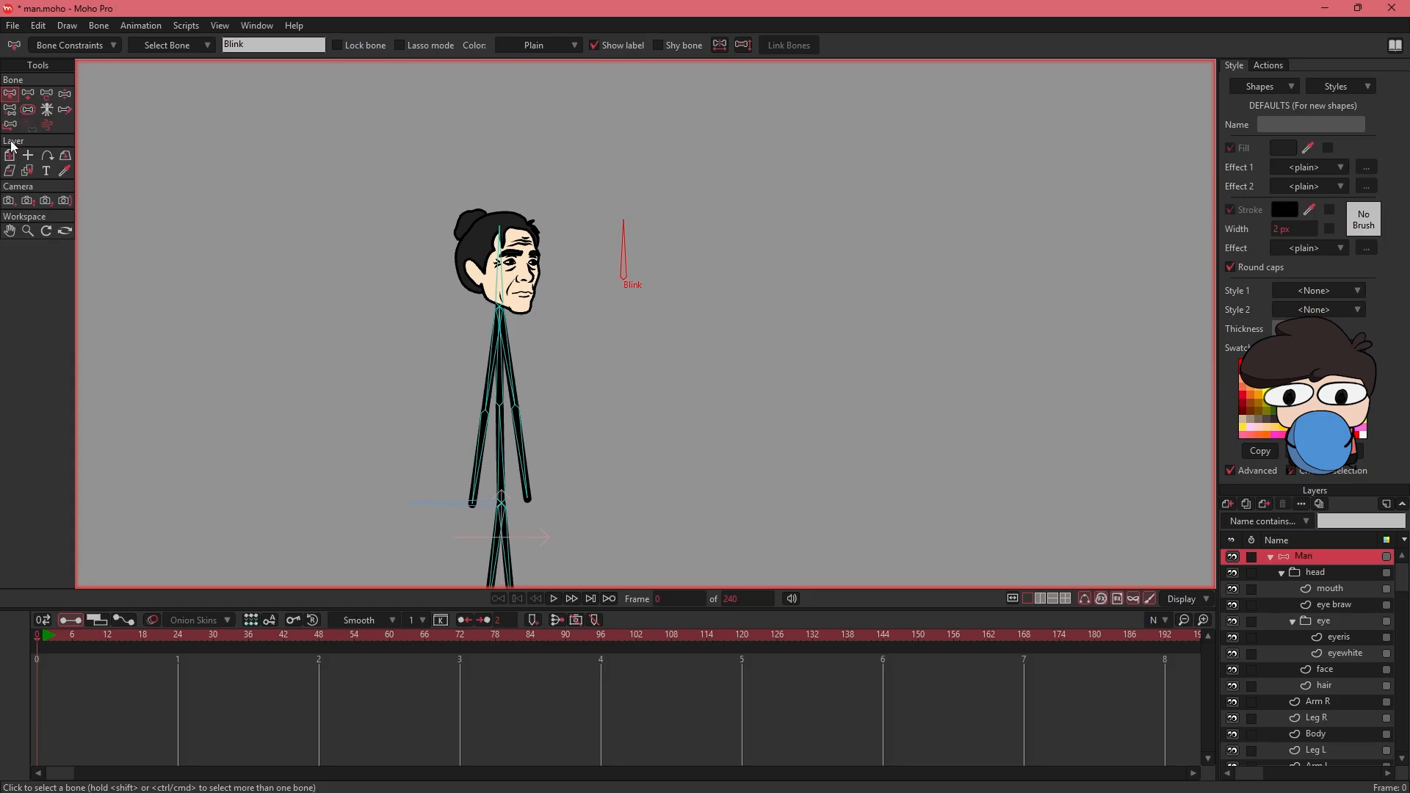
- Add two more vertical bones beside Blink, parented to the hip bone, and name them Eye X and Eye Y with labels shown
{"action": "left_click", "coordinate": [426, 503]}
{"action": "left_click", "coordinate": [28, 93]}
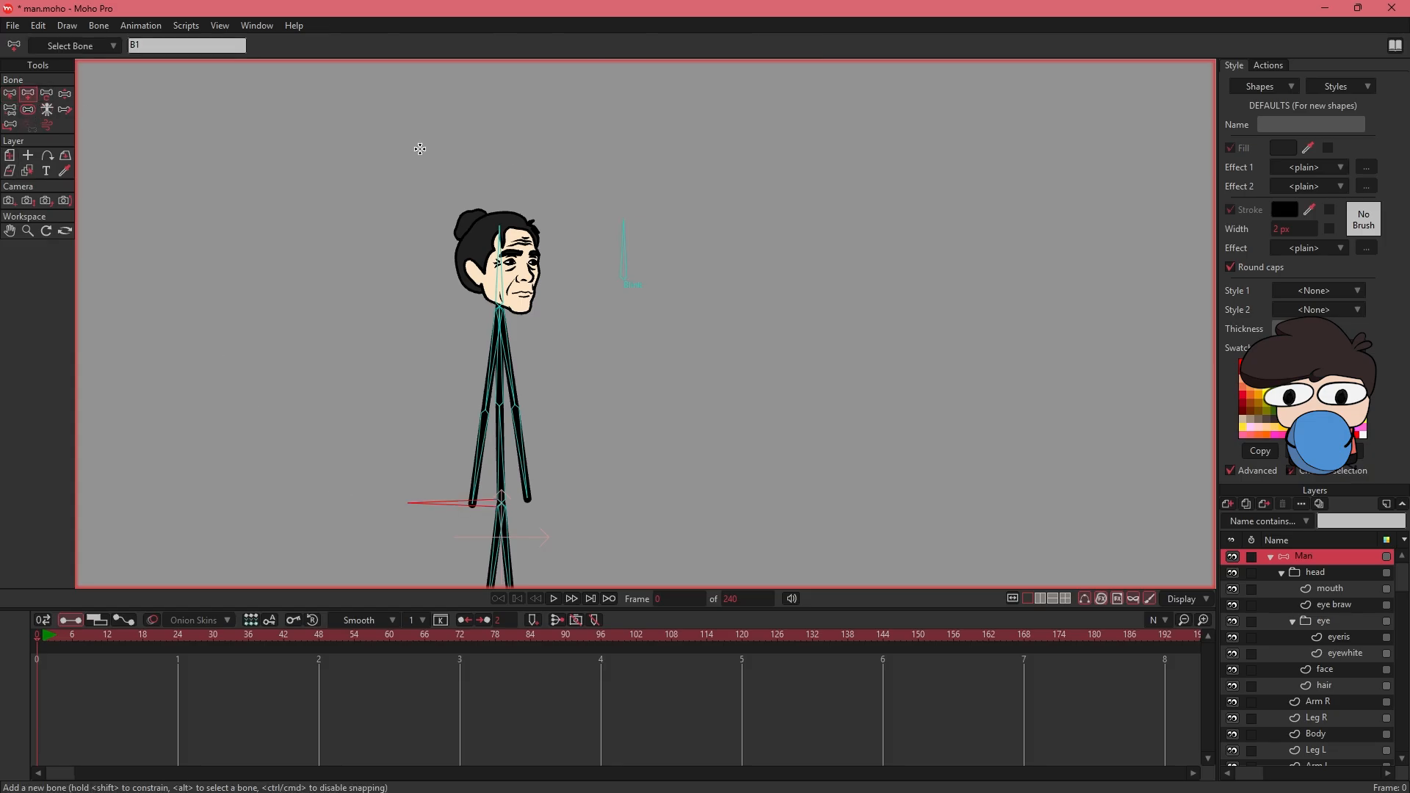
{"action": "left_click_drag", "start_coordinate": [671, 275], "coordinate": [674, 223]}
{"action": "left_click_drag", "start_coordinate": [725, 272], "coordinate": [725, 218]}
- Set the bone strength of the Blink, Eye X and Eye Y bones to 0
{"action": "key", "text": "z"}
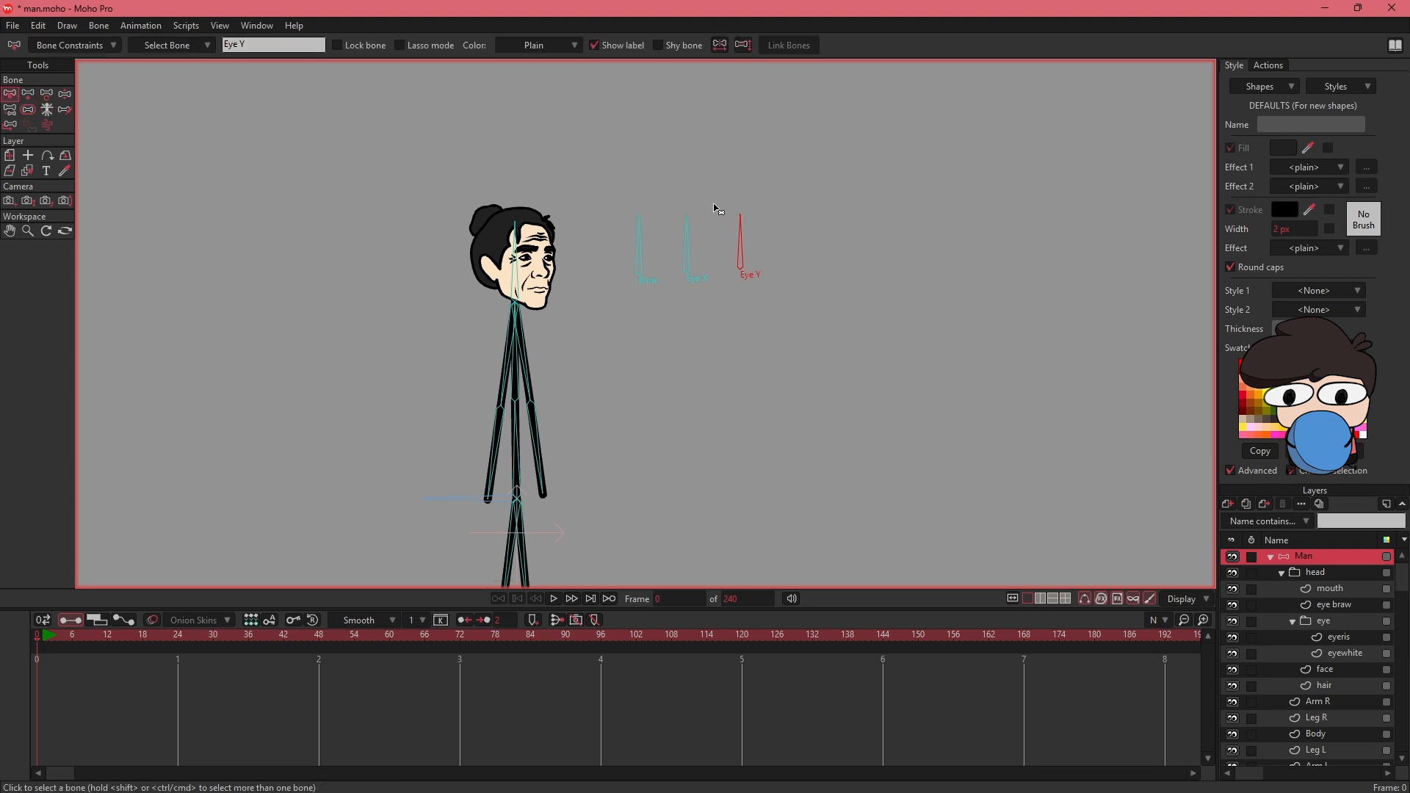
{"action": "left_click_drag", "start_coordinate": [772, 175], "coordinate": [632, 308]}
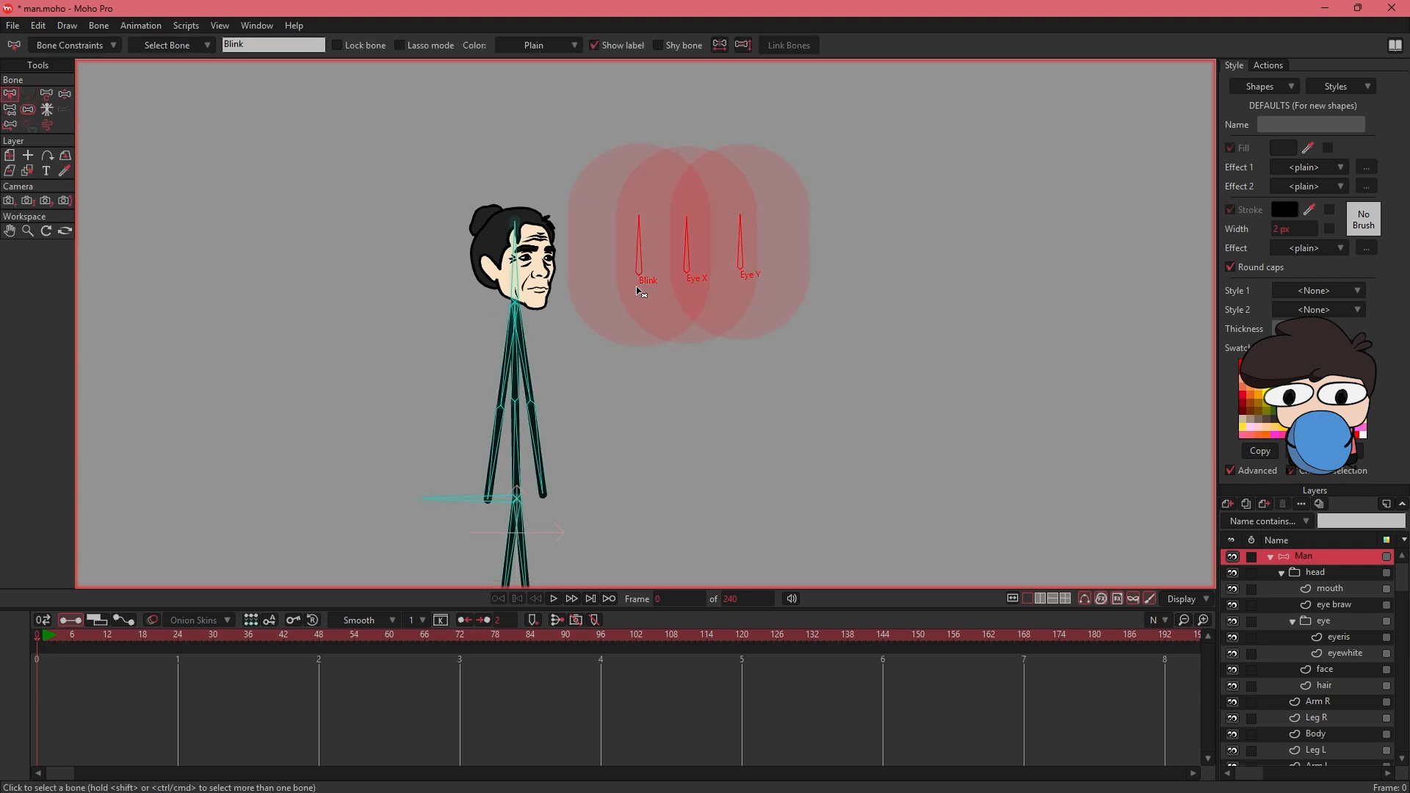
{"action": "key", "text": "s"}
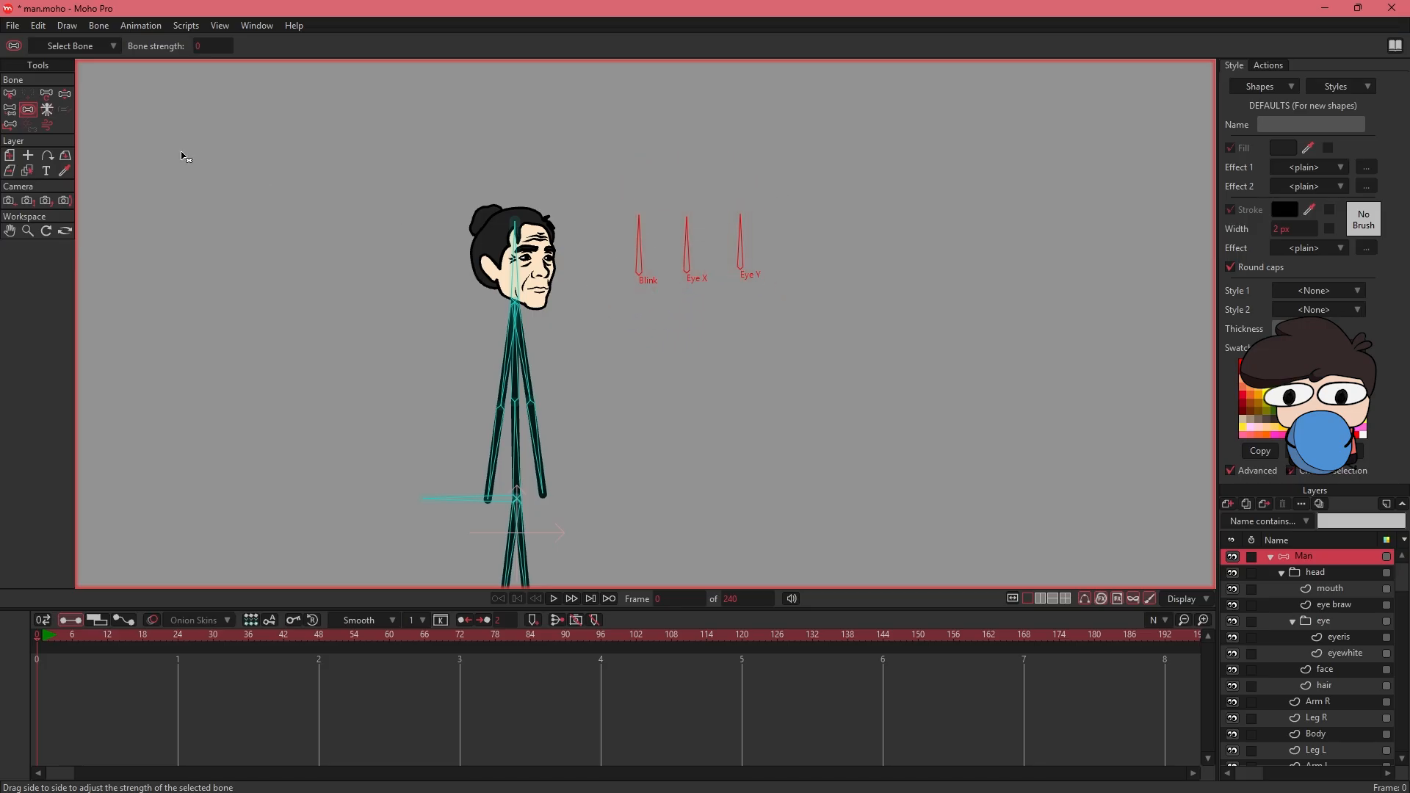
{"action": "left_click", "coordinate": [11, 96]}
- Make the Eye X bone a smart bone dial from -90 to 90 over 100 frames, with separate positive and negative actions
{"action": "scroll", "coordinate": [611, 192], "scroll_direction": "up", "scroll_amount": 1}
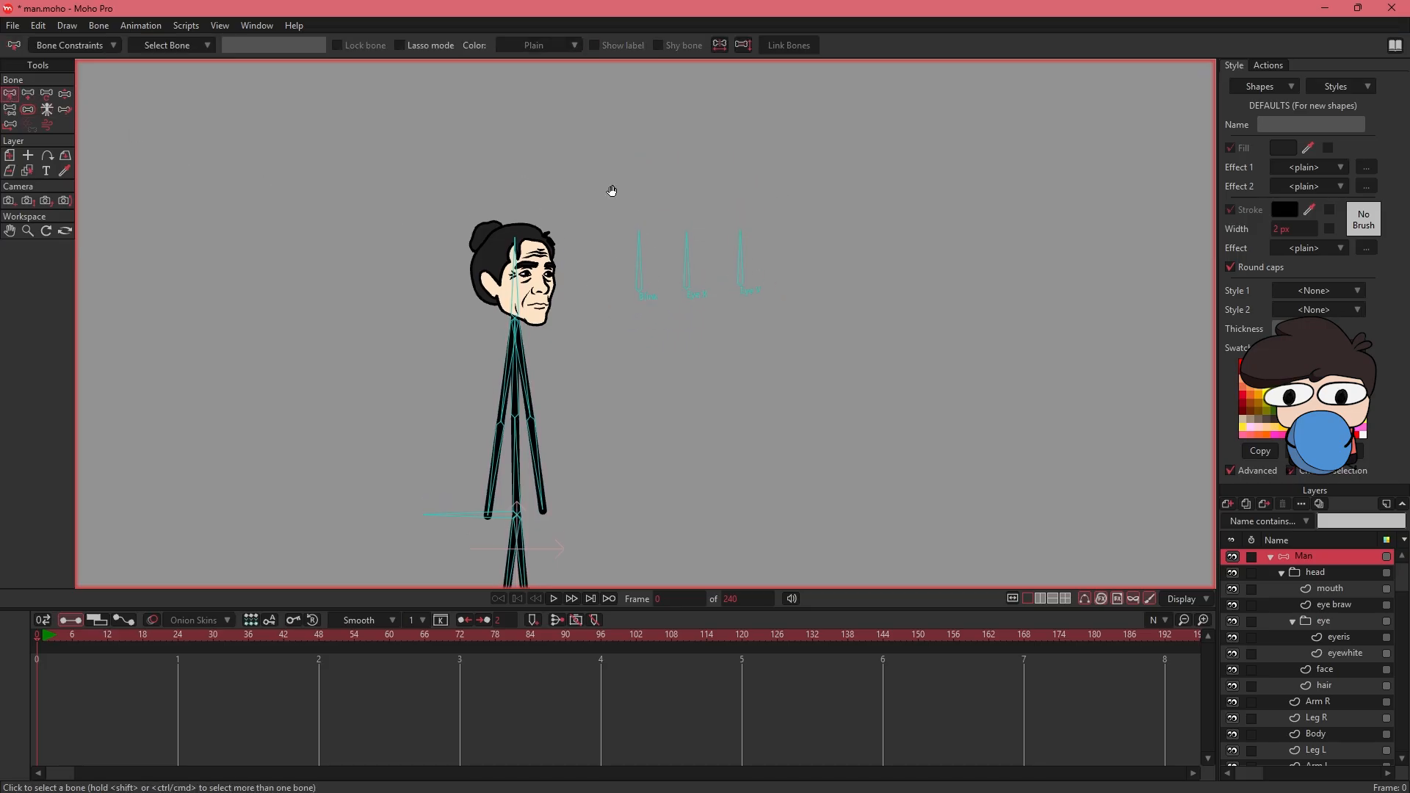
{"action": "left_click", "coordinate": [690, 263]}
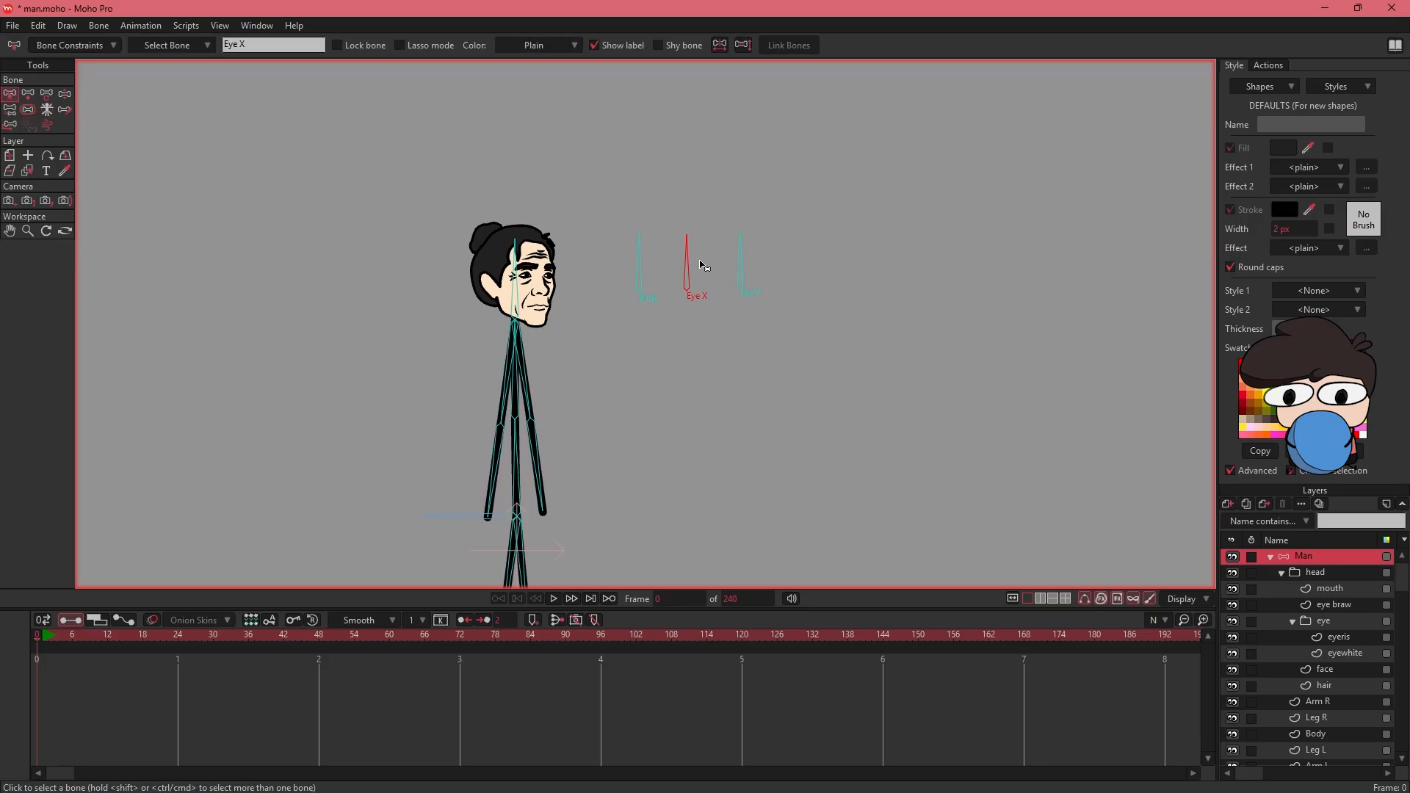
{"action": "scroll", "coordinate": [716, 241], "scroll_direction": "up", "scroll_amount": 1}
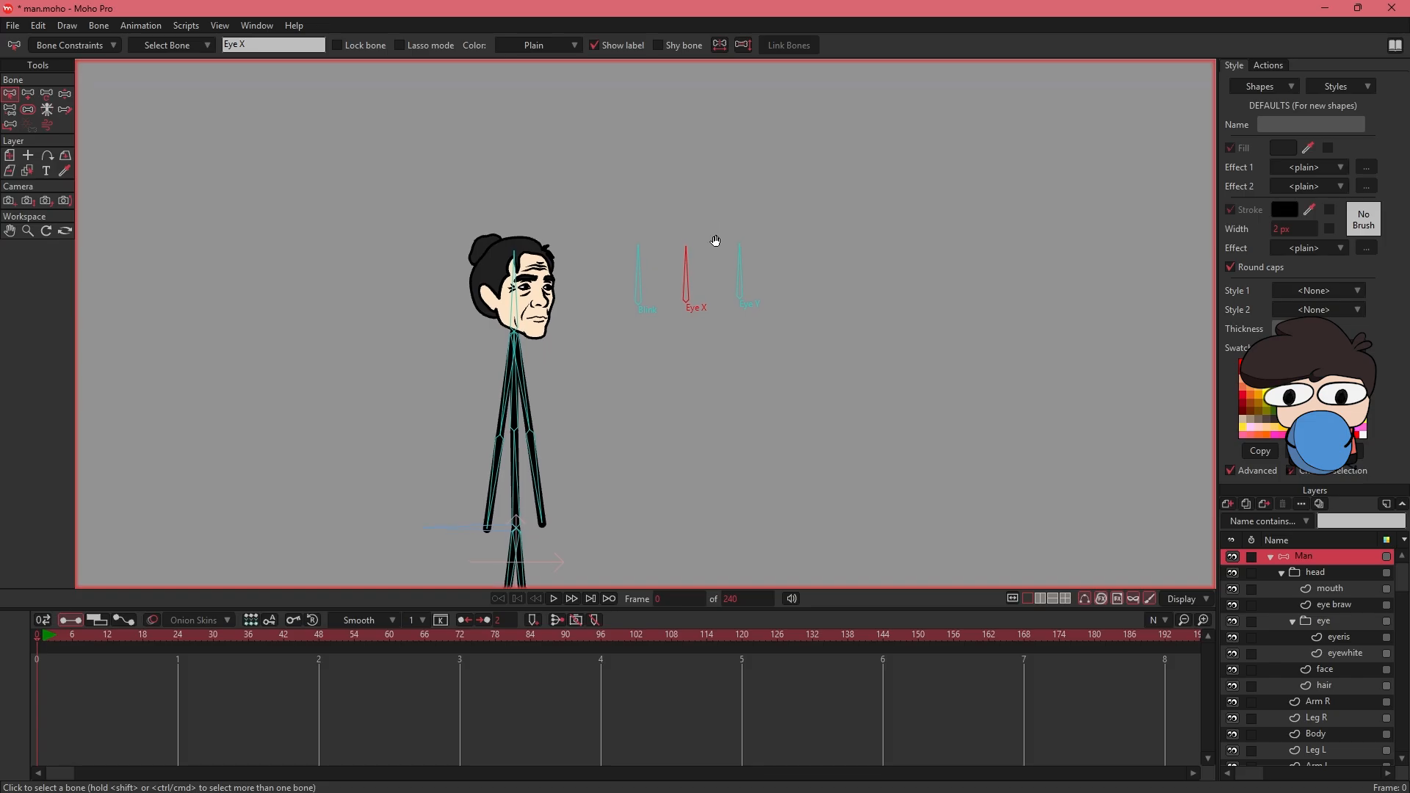
{"action": "left_click", "coordinate": [99, 26]}
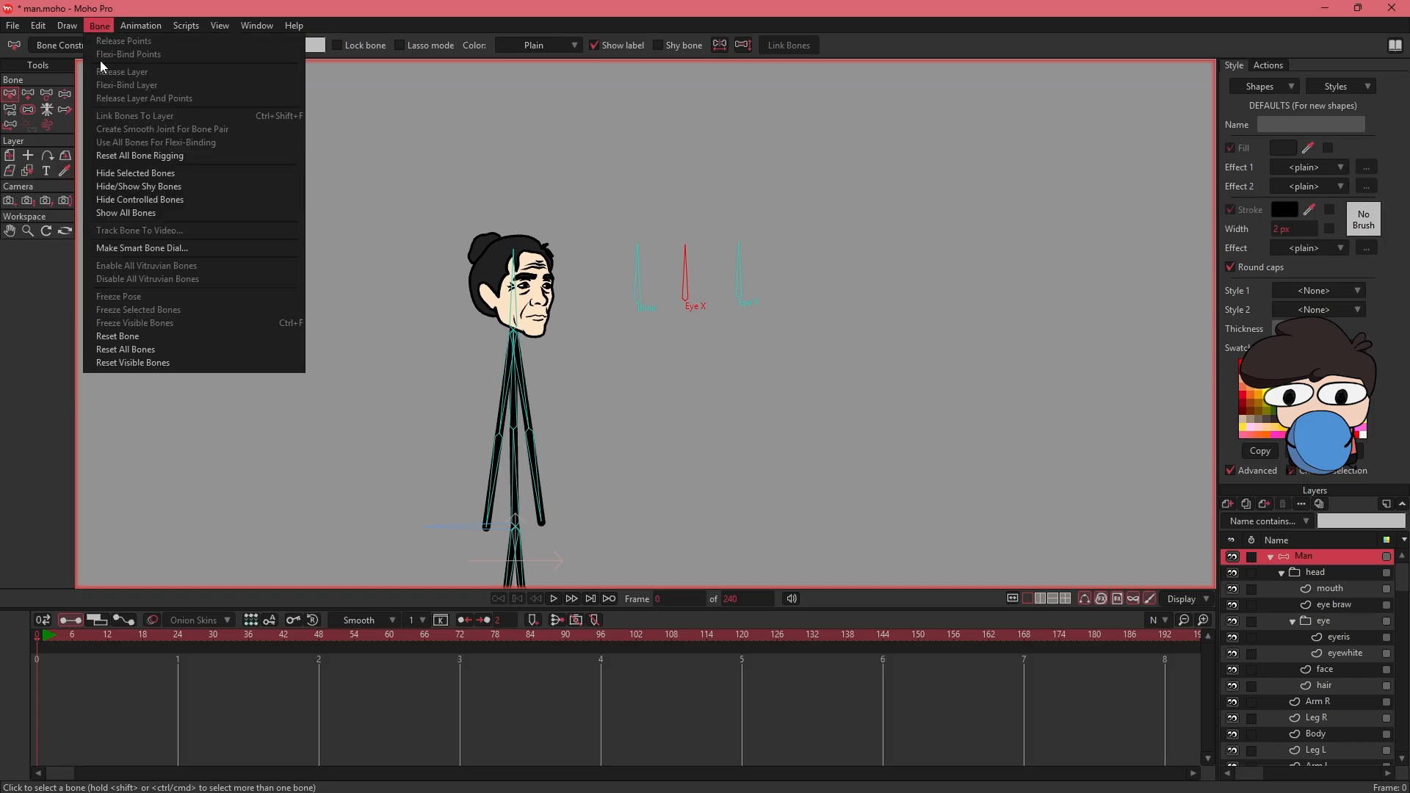
{"action": "left_click", "coordinate": [159, 248]}
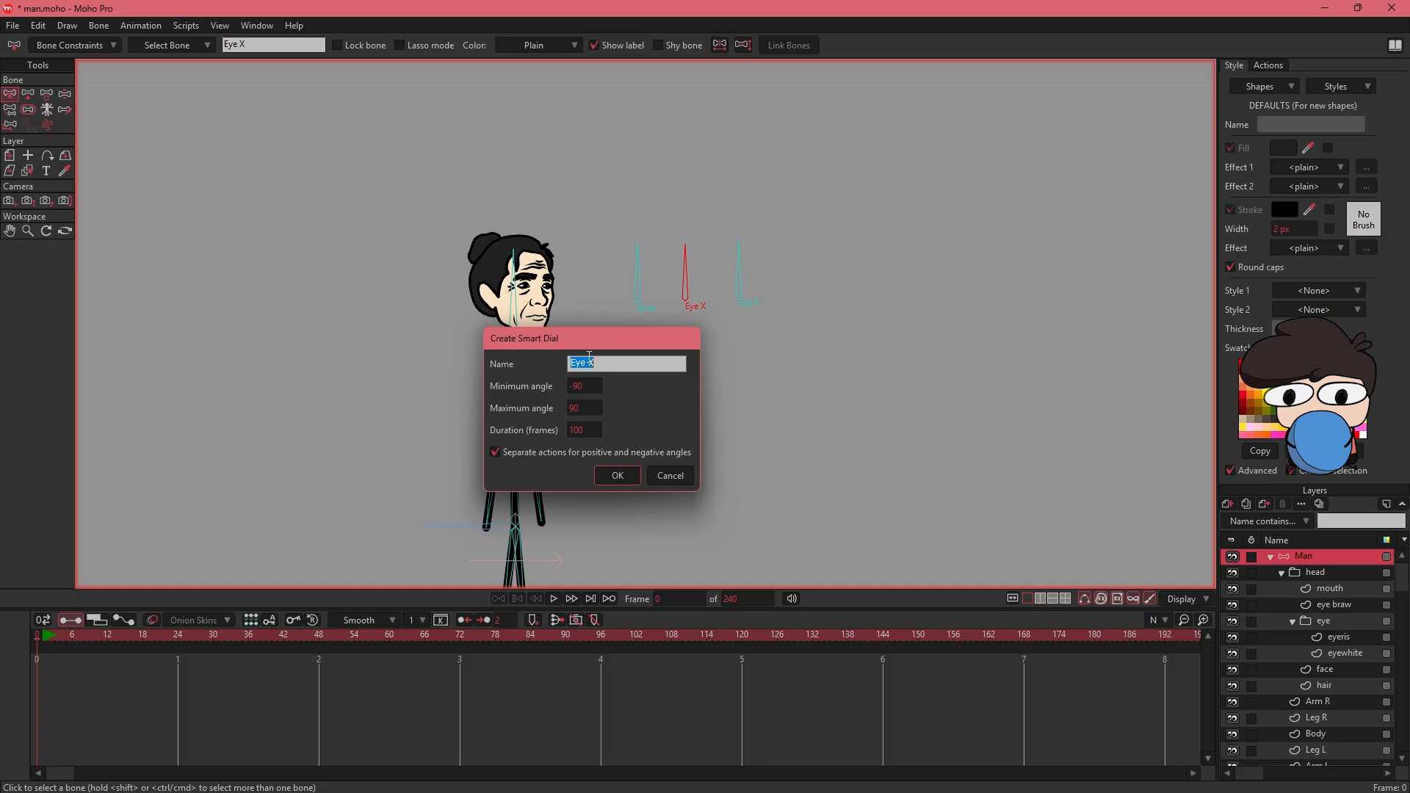
{"action": "left_click", "coordinate": [626, 476]}
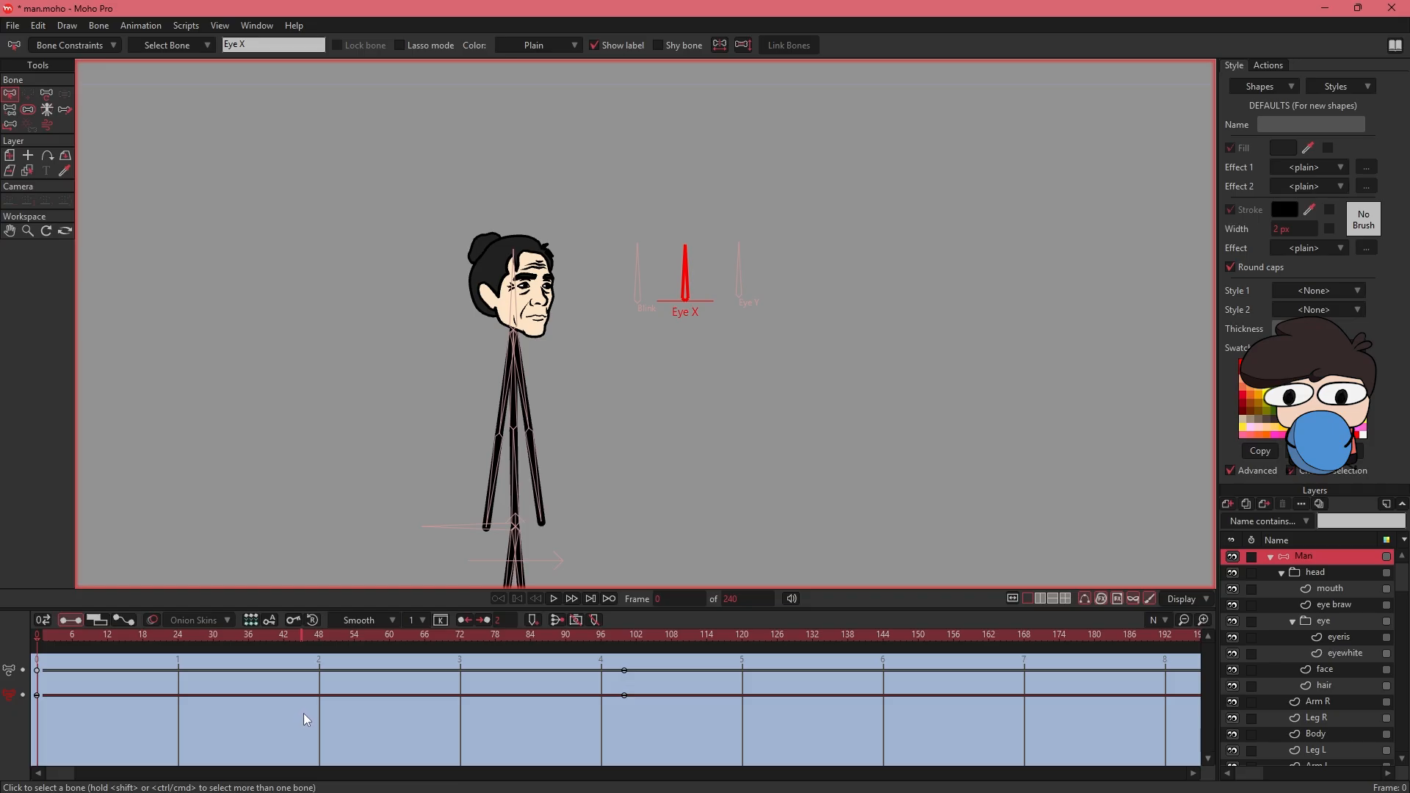
- Show the Actions list and examine the Eye X dial's actions and its timeline keyframes
{"action": "left_click", "coordinate": [1260, 64]}
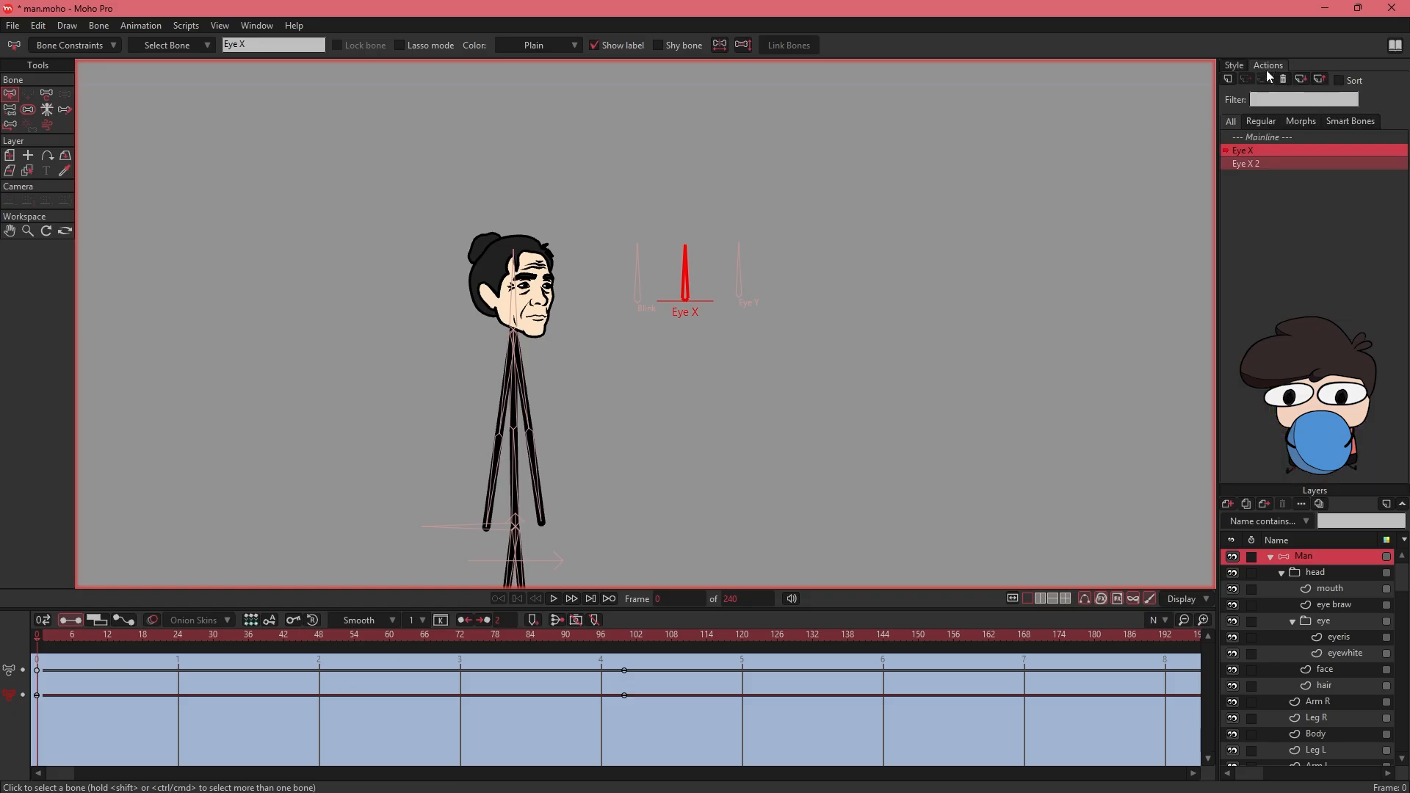
{"action": "left_click", "coordinate": [250, 28]}
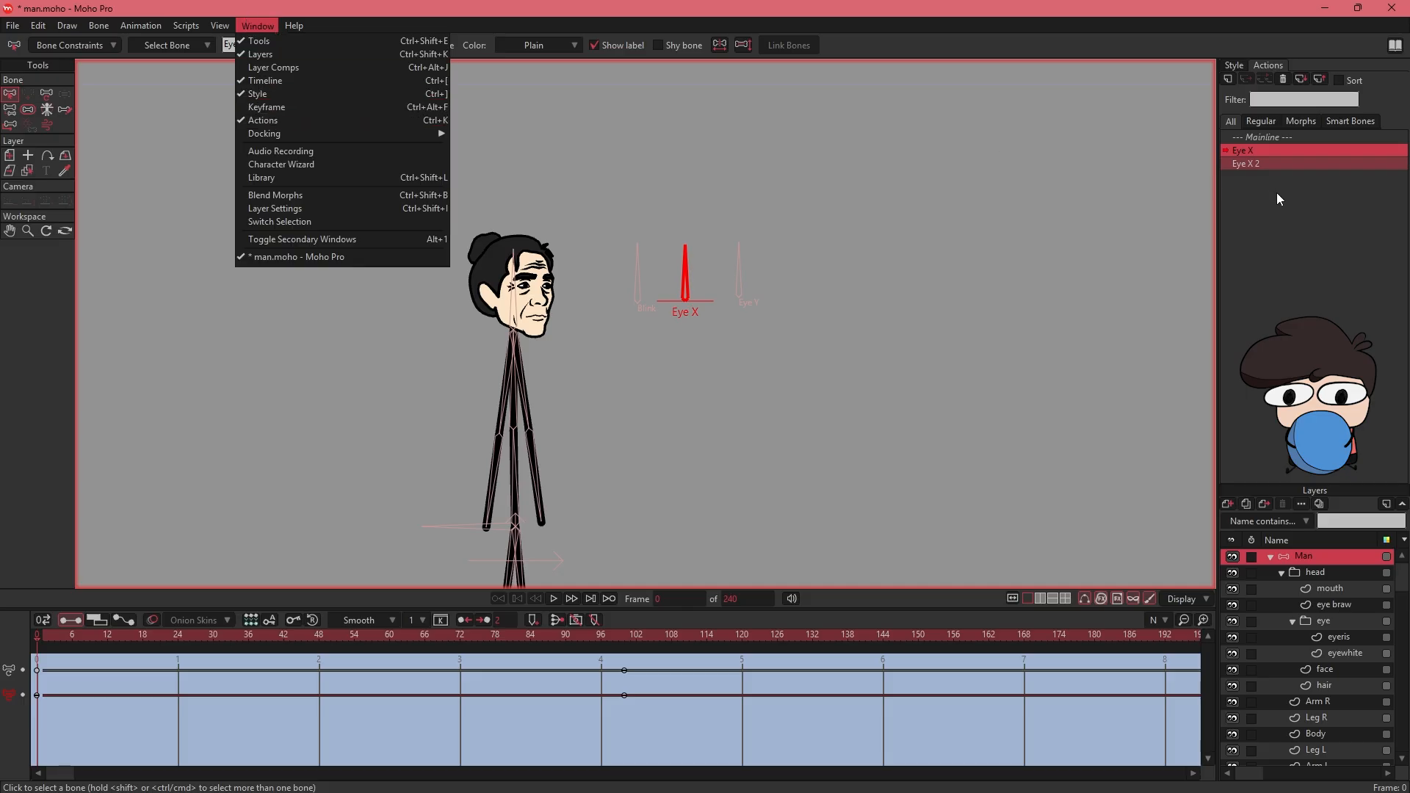
{"action": "left_click", "coordinate": [1292, 164]}
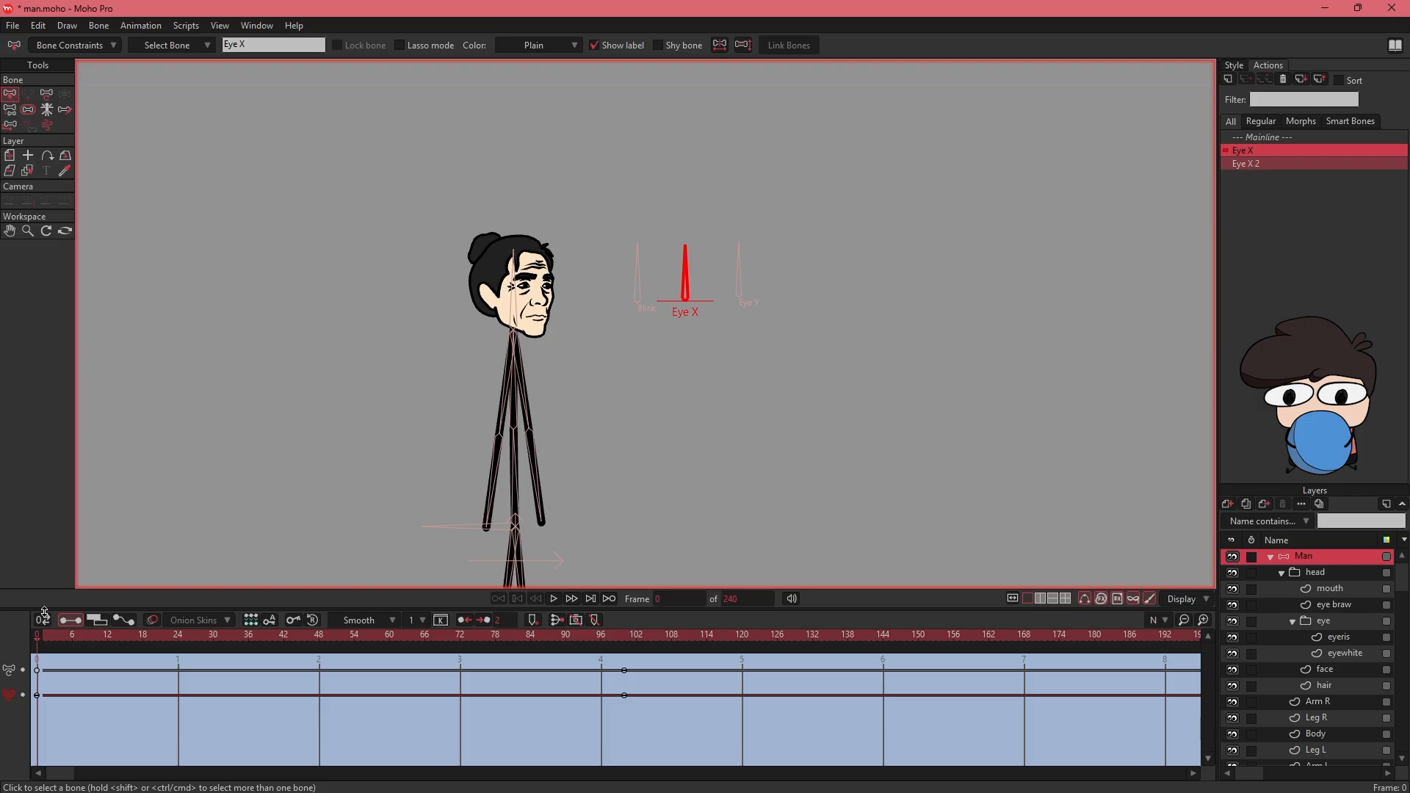
{"action": "left_click_drag", "start_coordinate": [38, 644], "coordinate": [33, 675]}
- Move the Eye X bone back between the Blink and Eye Y bones with Transform Bone
{"action": "left_click_drag", "start_coordinate": [568, 468], "coordinate": [590, 290]}
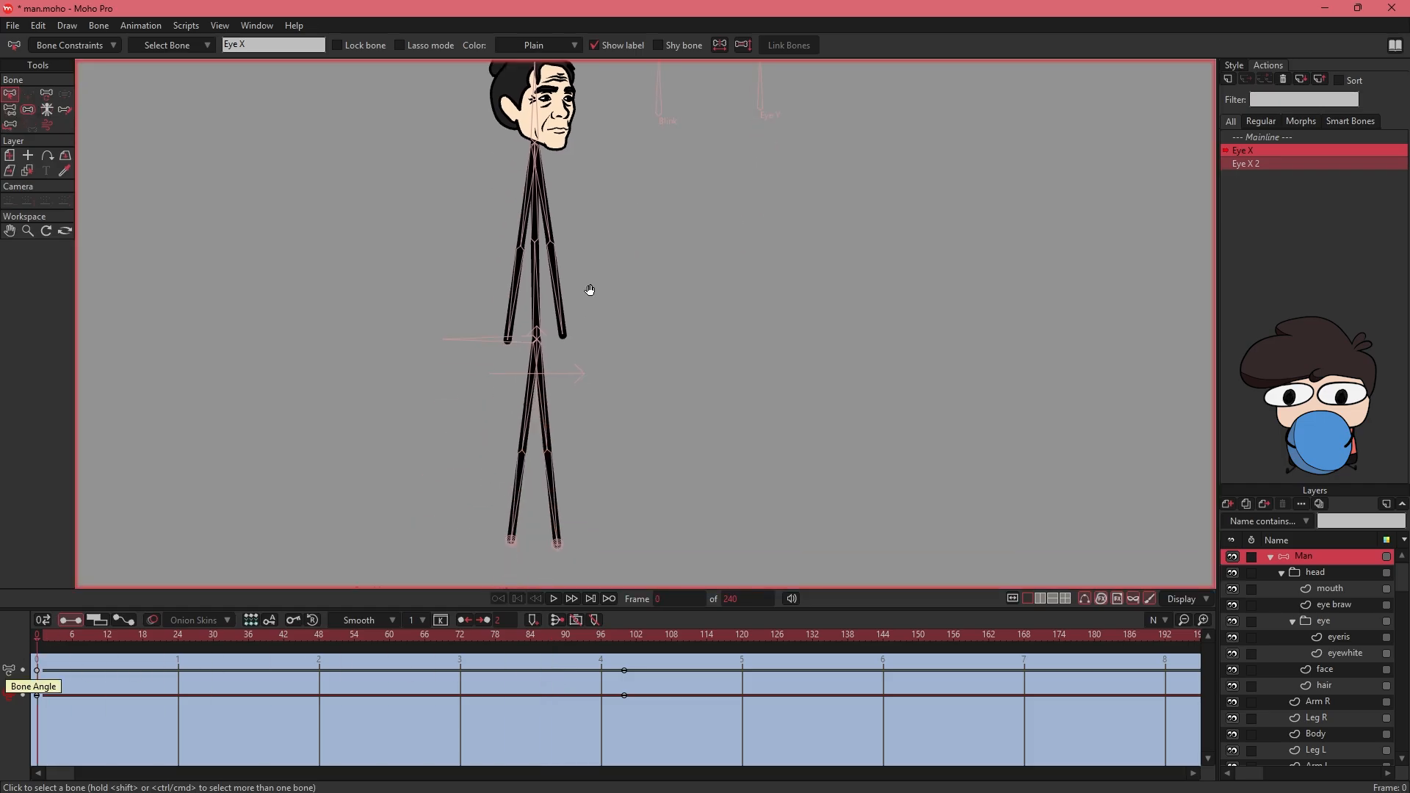
{"action": "key", "text": "ctrl+alt+8"}
{"action": "key", "text": "ctrl+alt+9"}
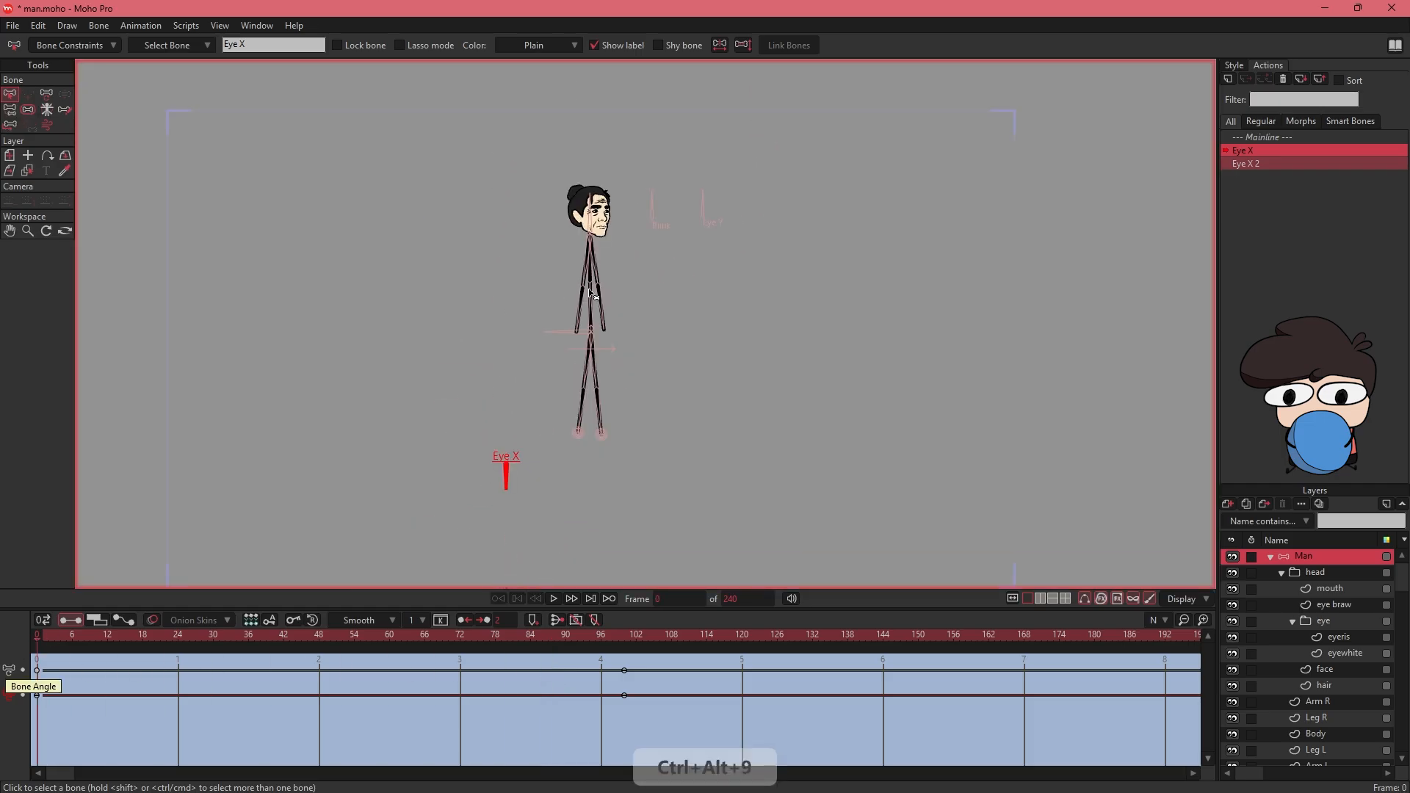
{"action": "left_click", "coordinate": [51, 94]}
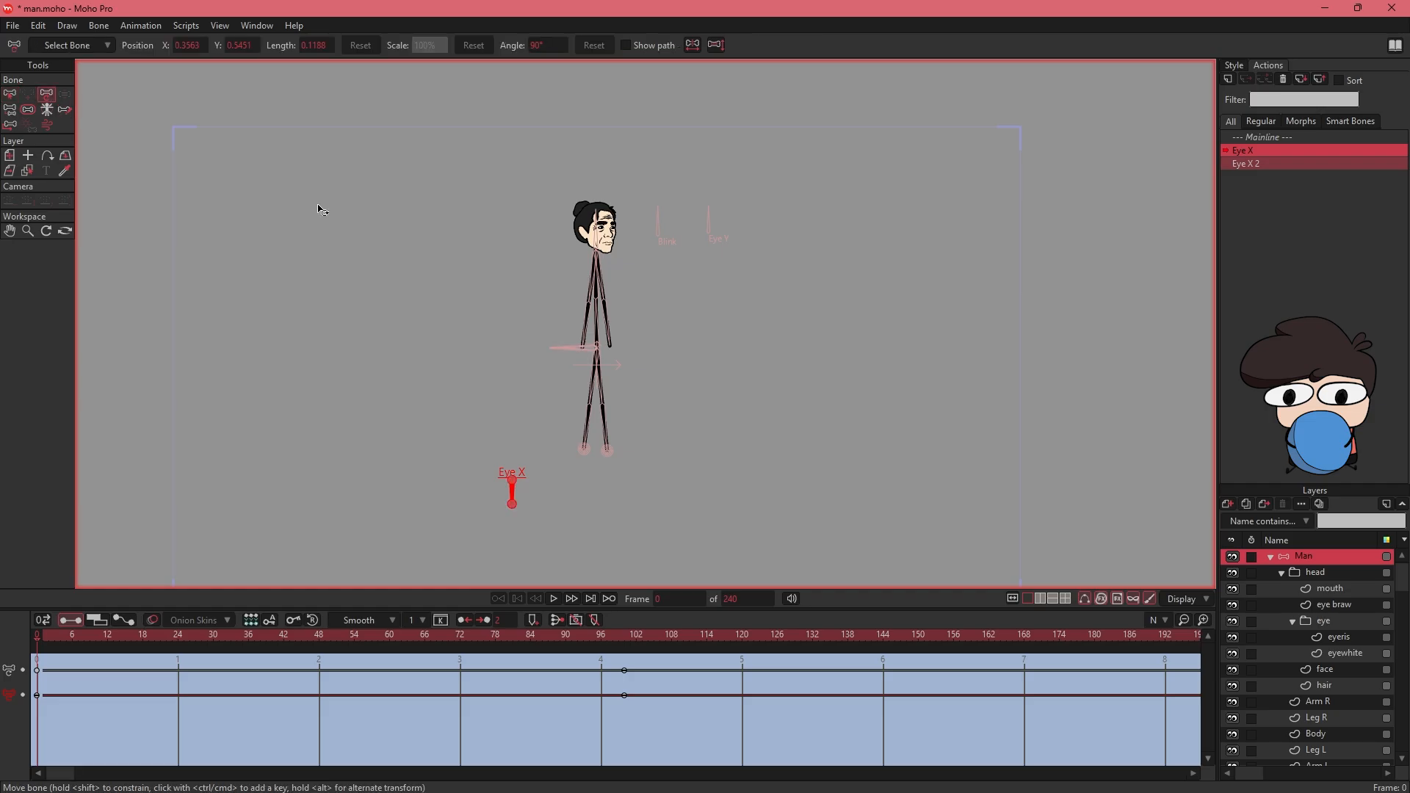
{"action": "left_click_drag", "start_coordinate": [514, 496], "coordinate": [622, 580]}
{"action": "scroll", "coordinate": [704, 234], "scroll_direction": "up", "scroll_amount": 10}
- At frame 100 of the Eye X action, shift the eyeris layer sideways toward the front edge of the eyes
{"action": "left_click", "coordinate": [110, 636]}
{"action": "left_click_drag", "start_coordinate": [114, 633], "coordinate": [624, 672]}
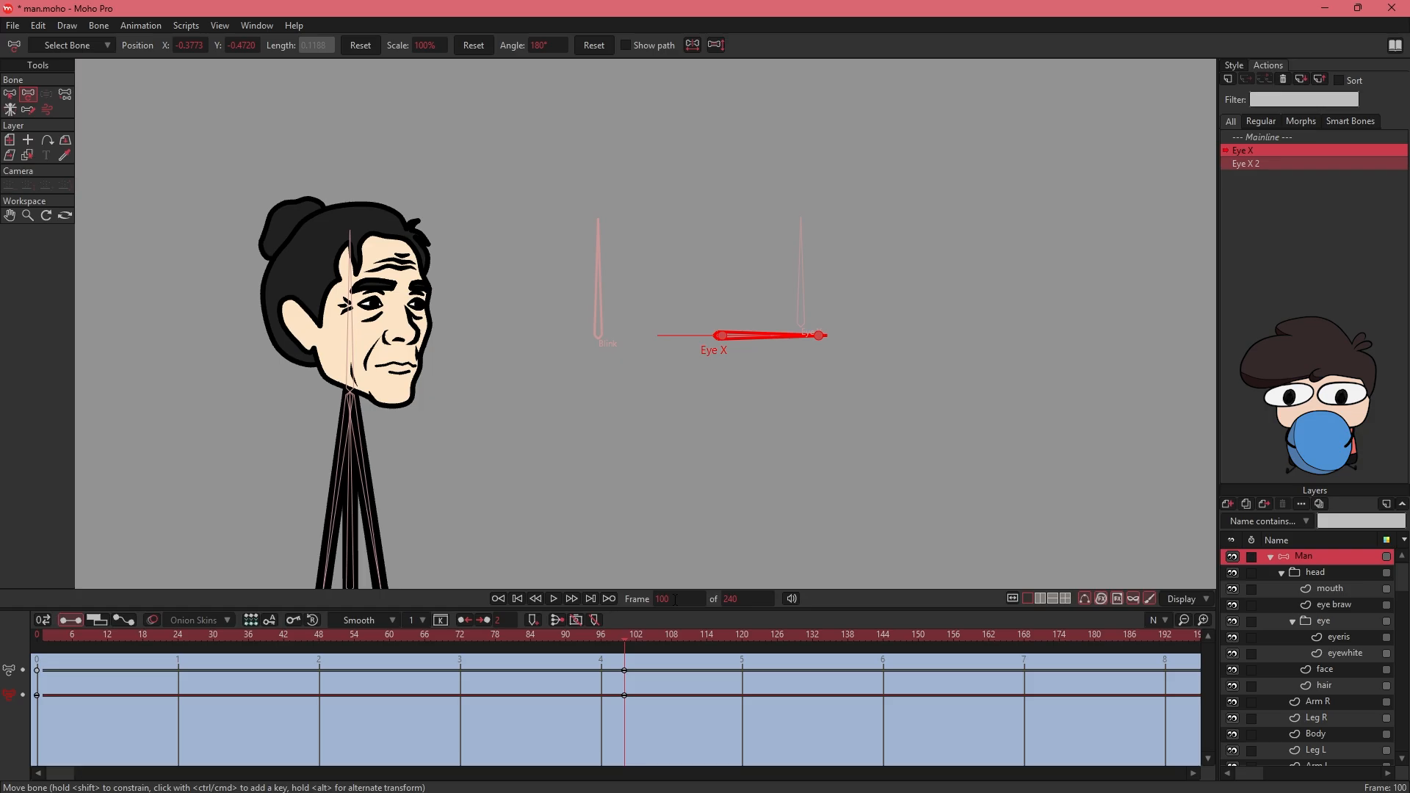
{"action": "left_click", "coordinate": [624, 671]}
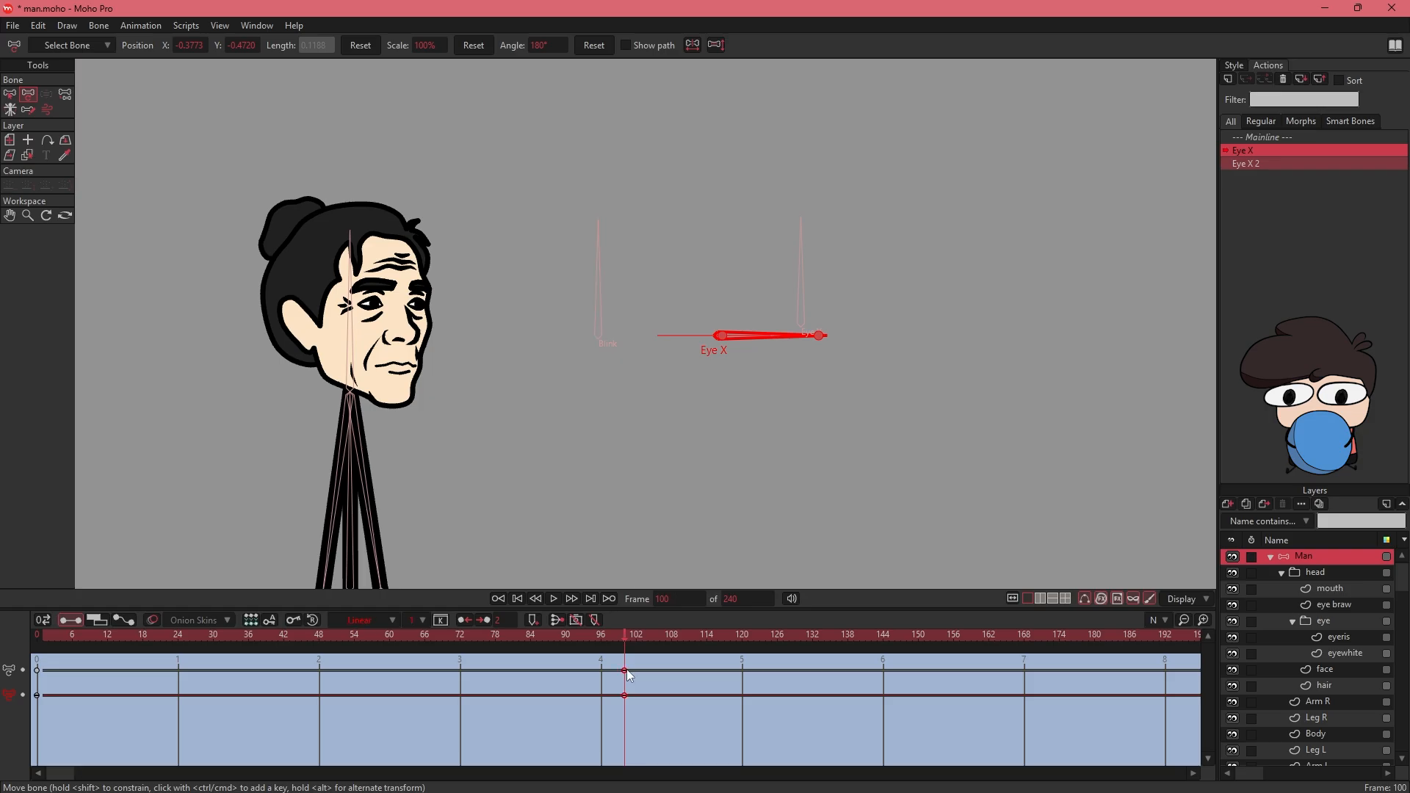
{"action": "left_click", "coordinate": [1339, 638]}
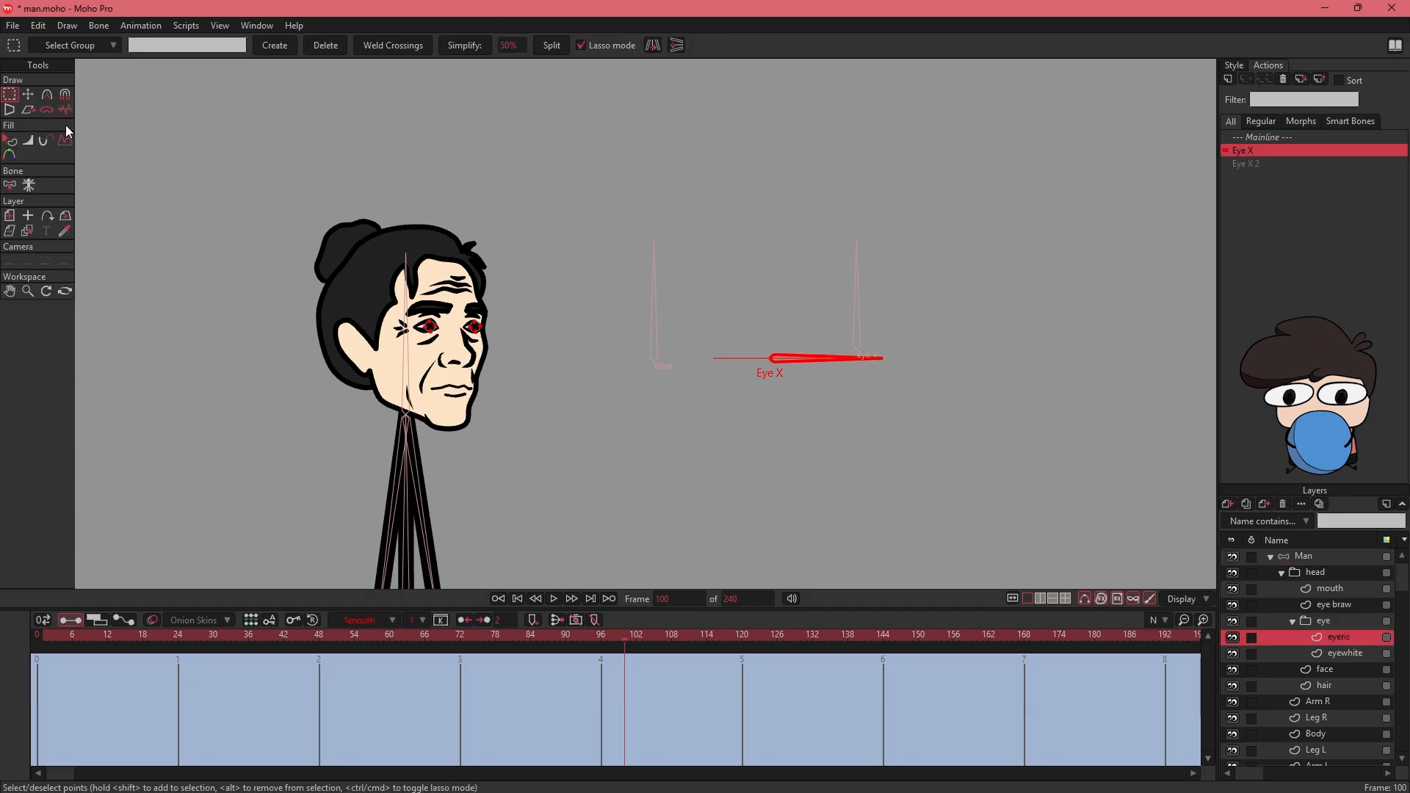
{"action": "left_click", "coordinate": [9, 215]}
{"action": "key", "text": "ctrl+alt+9"}
{"action": "left_click_drag", "start_coordinate": [735, 308], "coordinate": [871, 312]}
{"action": "key", "text": "0"}
{"action": "left_click", "coordinate": [286, 342]}
{"action": "key", "text": "m"}
{"action": "left_click_drag", "start_coordinate": [286, 343], "coordinate": [369, 345]}
{"action": "left_click_drag", "start_coordinate": [284, 345], "coordinate": [307, 346]}
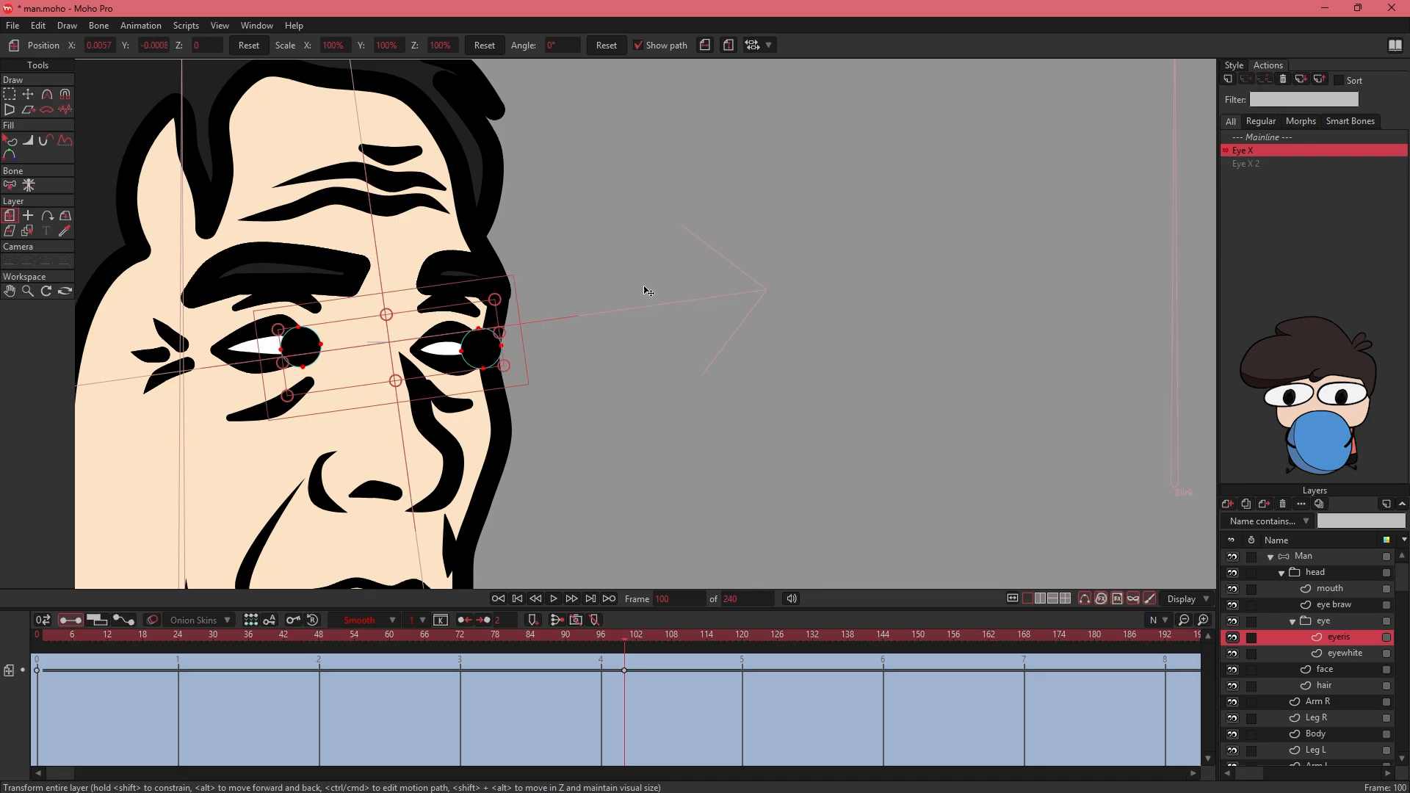
- Return to the Mainline and set the eye group's masking to Hide all
{"action": "double_click", "coordinate": [1254, 139]}
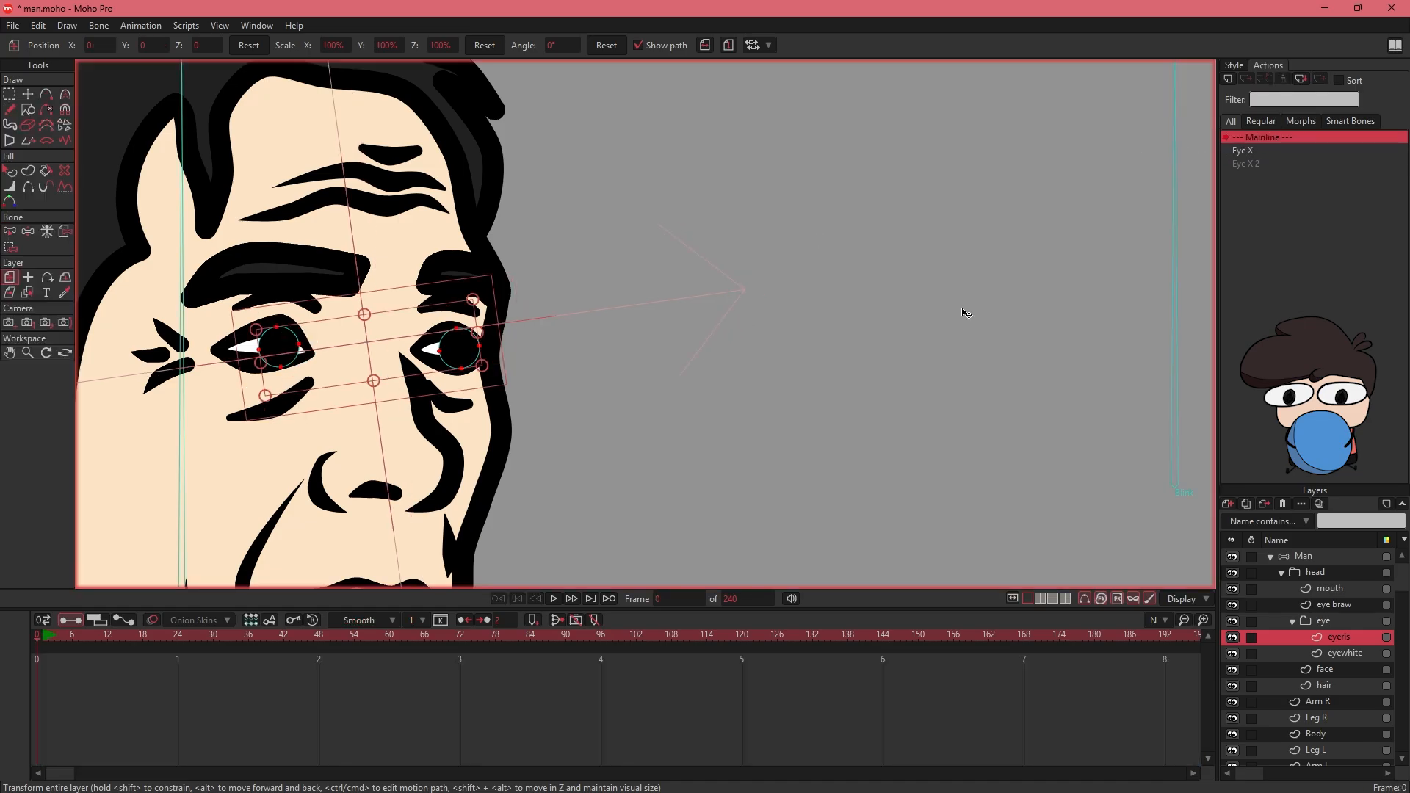
{"action": "left_click", "coordinate": [1299, 621]}
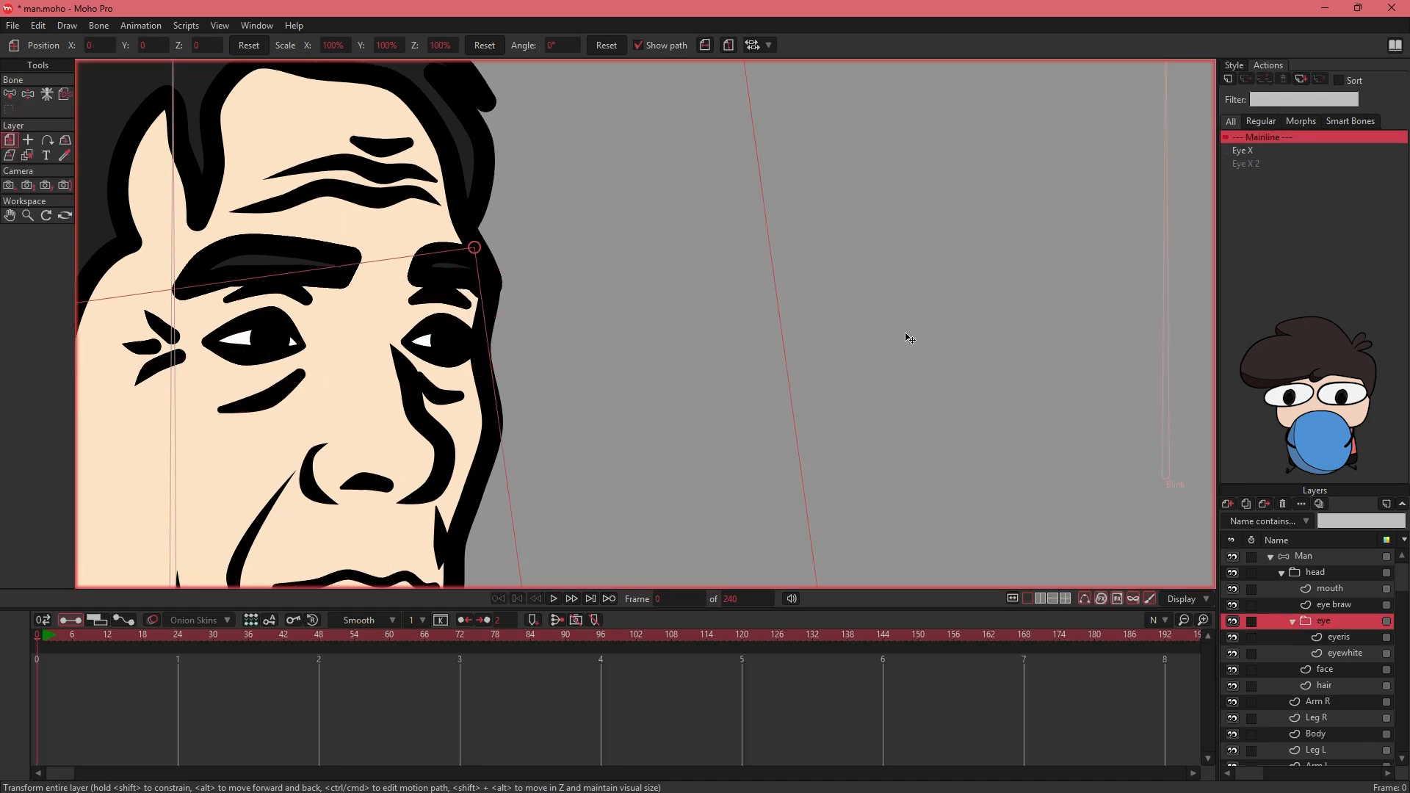
{"action": "double_click", "coordinate": [1310, 622]}
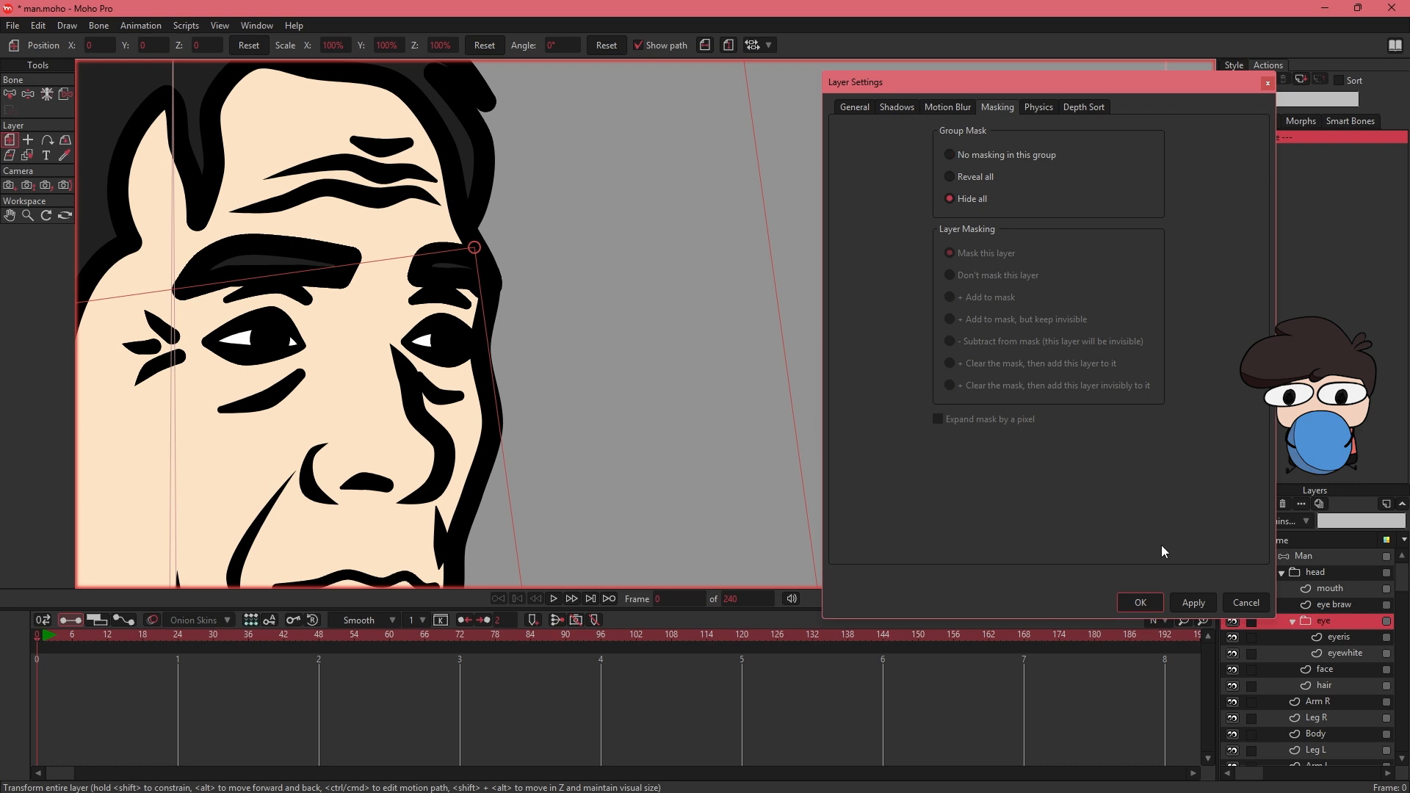
{"action": "left_click", "coordinate": [1142, 602]}
- Set the eyewhite layer's masking to "+ Add to mask" with Expand mask by a pixel enabled
{"action": "left_click", "coordinate": [1319, 654]}
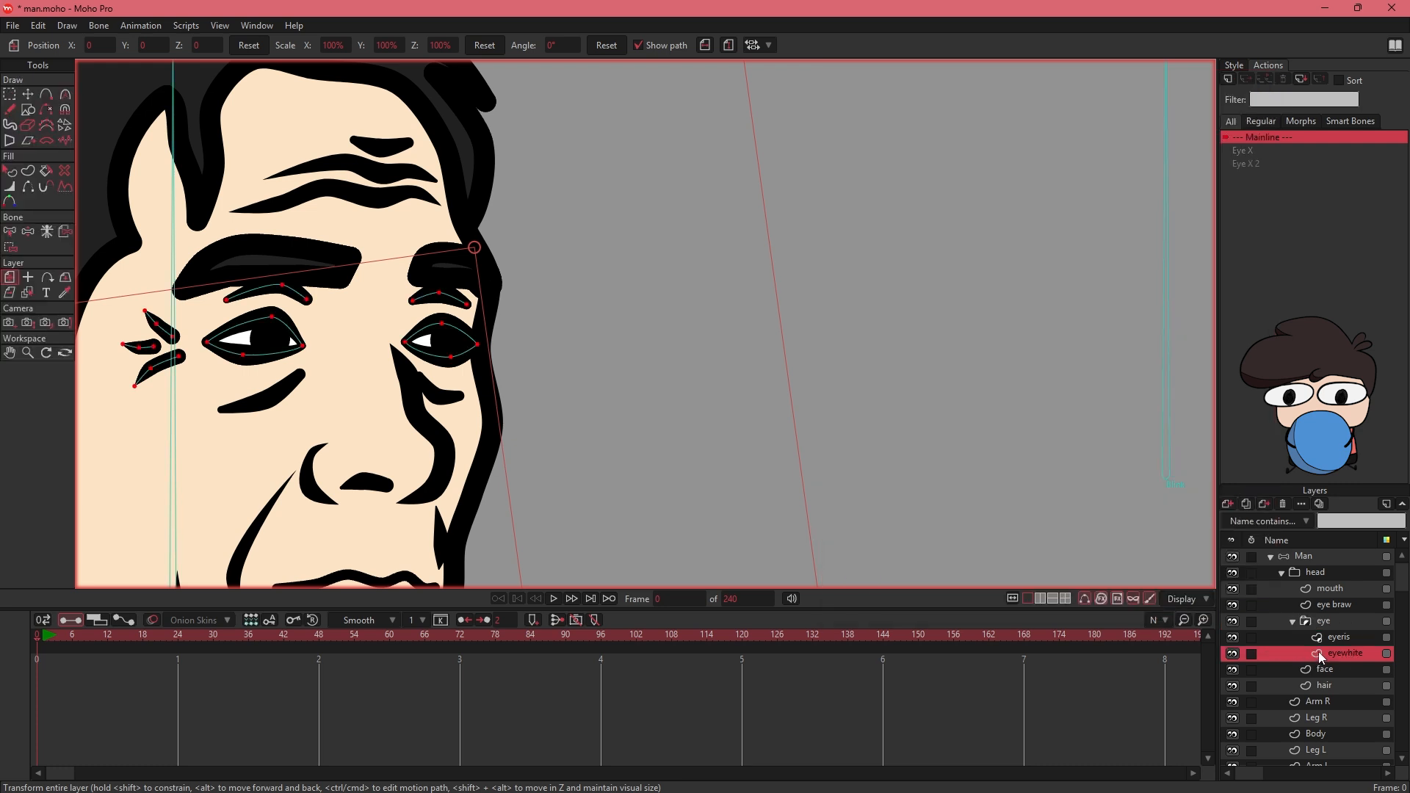
{"action": "double_click", "coordinate": [1318, 653]}
{"action": "left_click", "coordinate": [1004, 108]}
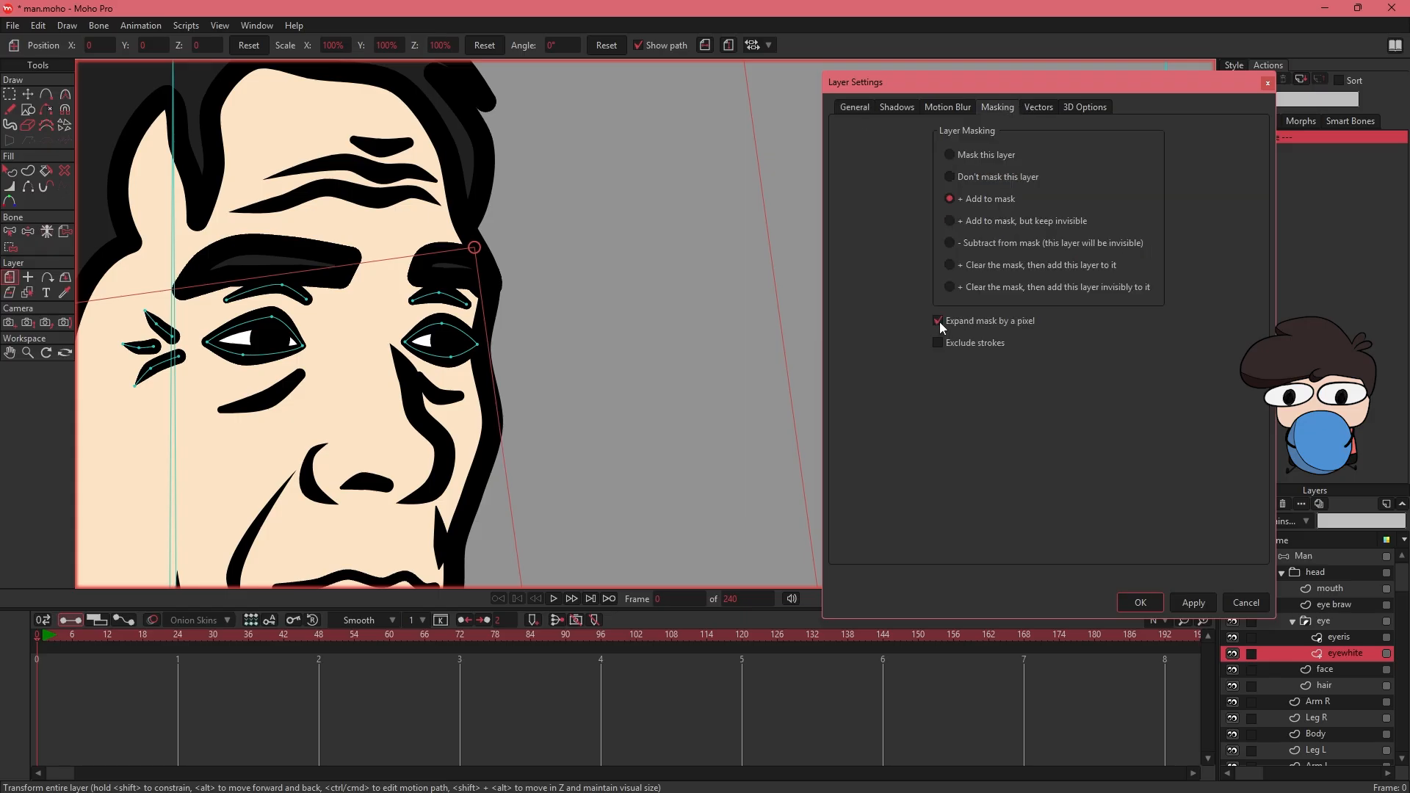
{"action": "key", "text": "Return"}
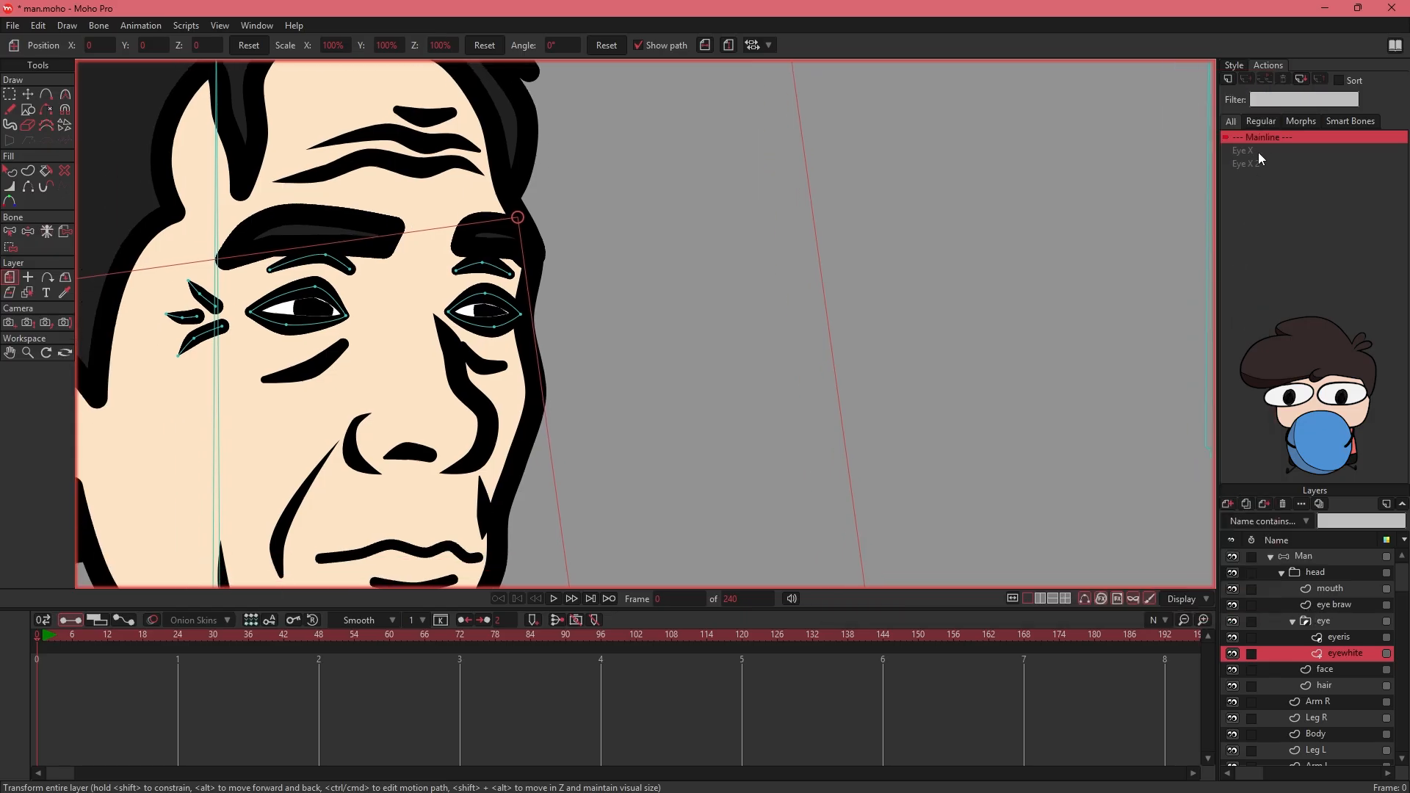
- At frame 100 of the Eye X action, adjust the position of the front eye's iris points with Transform Points
{"action": "double_click", "coordinate": [1258, 154]}
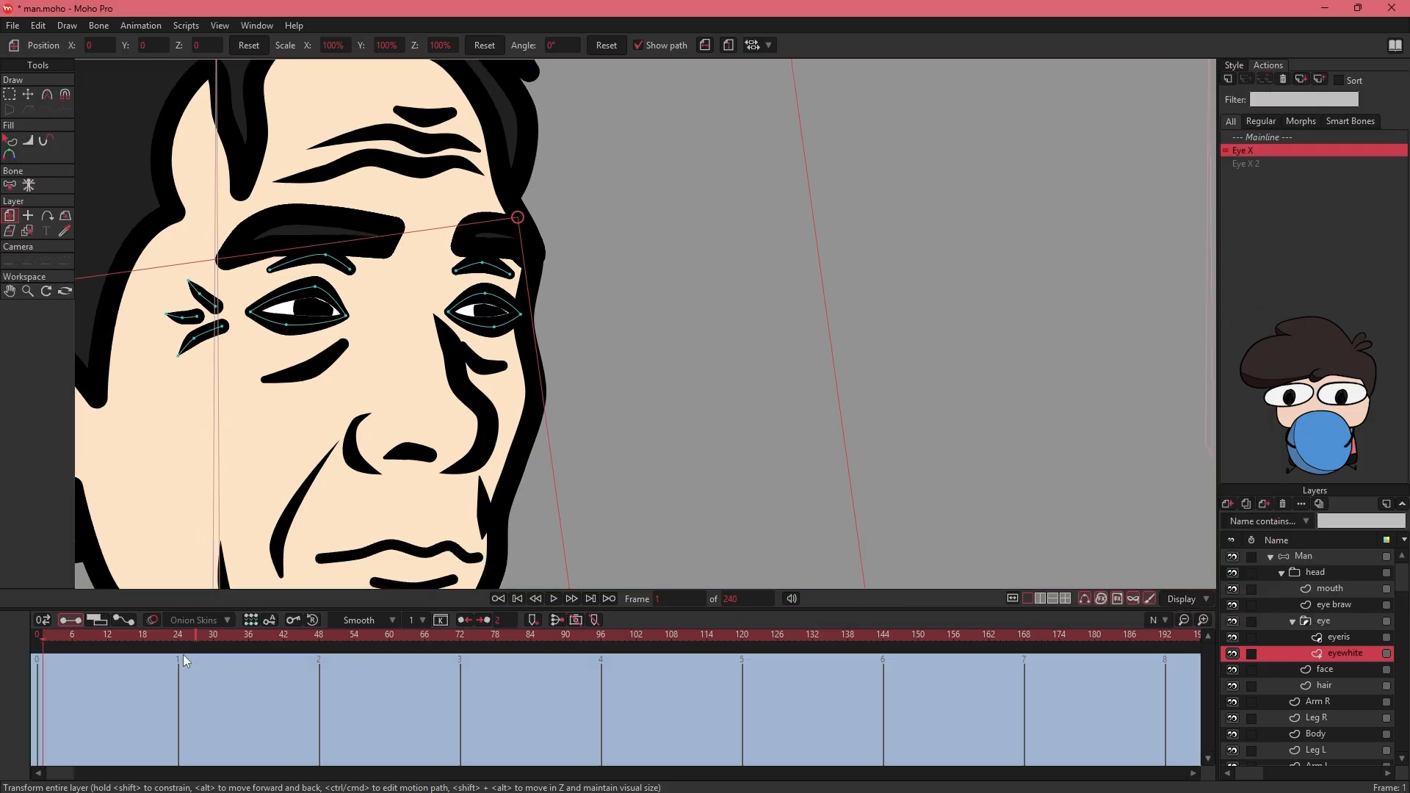
{"action": "left_click_drag", "start_coordinate": [185, 662], "coordinate": [626, 659]}
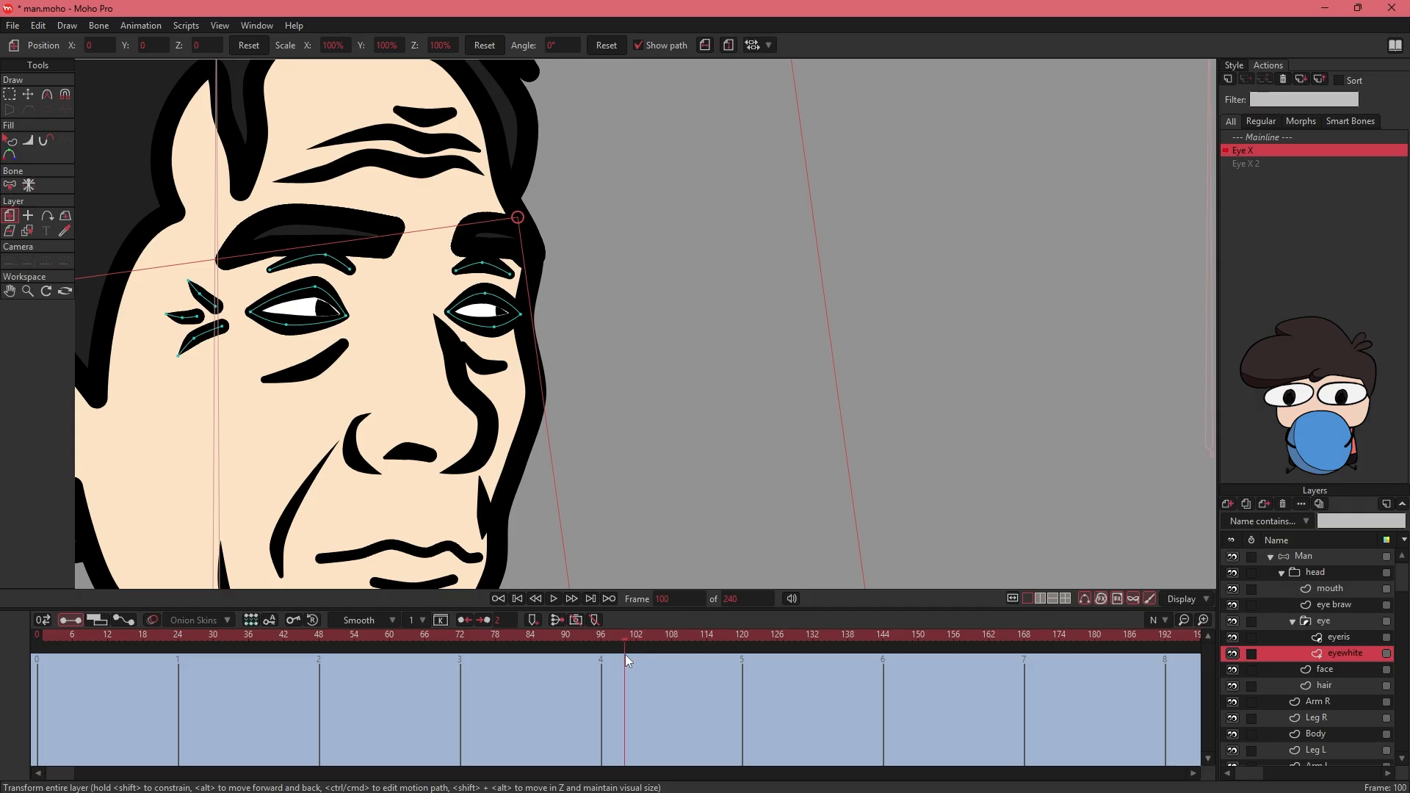
{"action": "left_click_drag", "start_coordinate": [488, 364], "coordinate": [542, 388]}
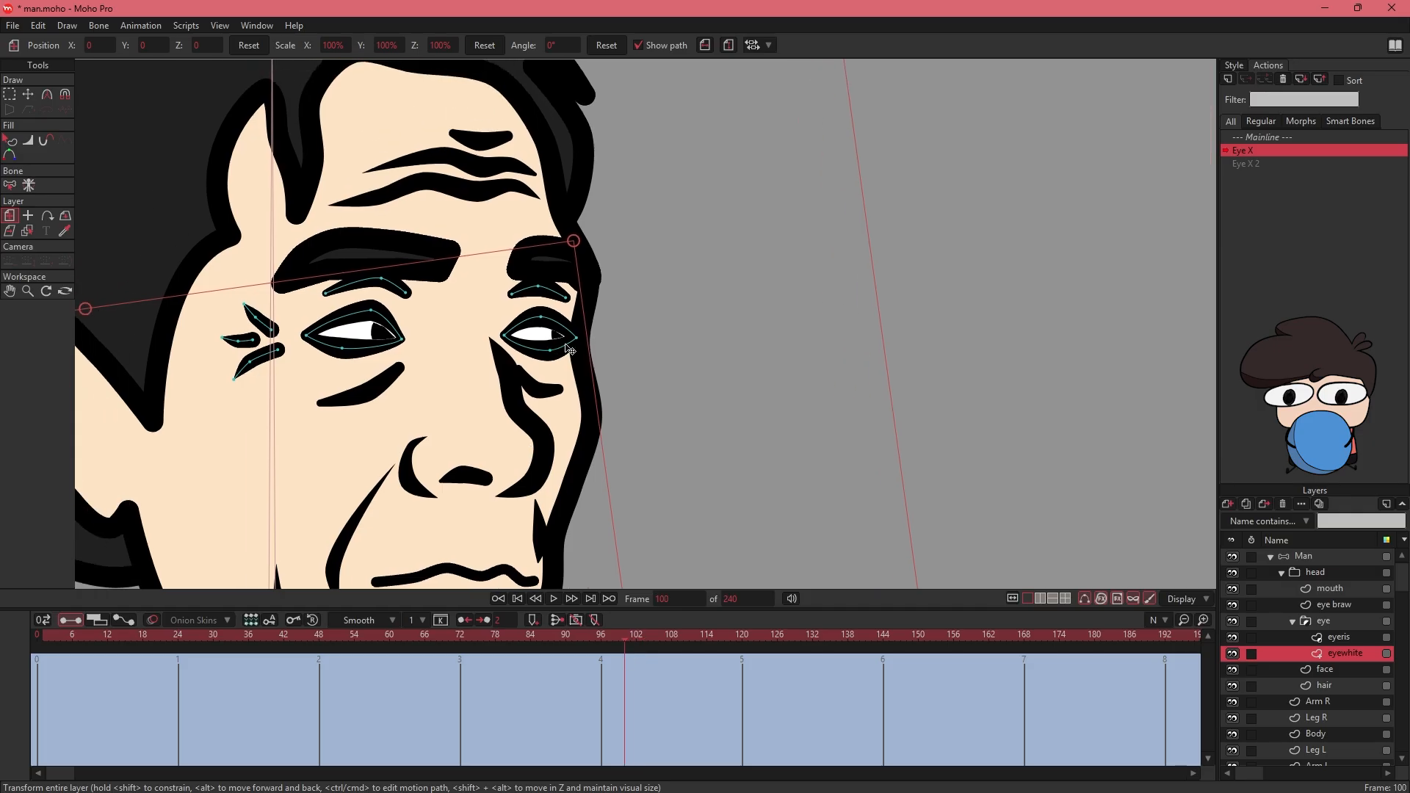
{"action": "left_click", "coordinate": [1348, 638]}
{"action": "left_click", "coordinate": [28, 95]}
{"action": "left_click_drag", "start_coordinate": [658, 337], "coordinate": [706, 334]}
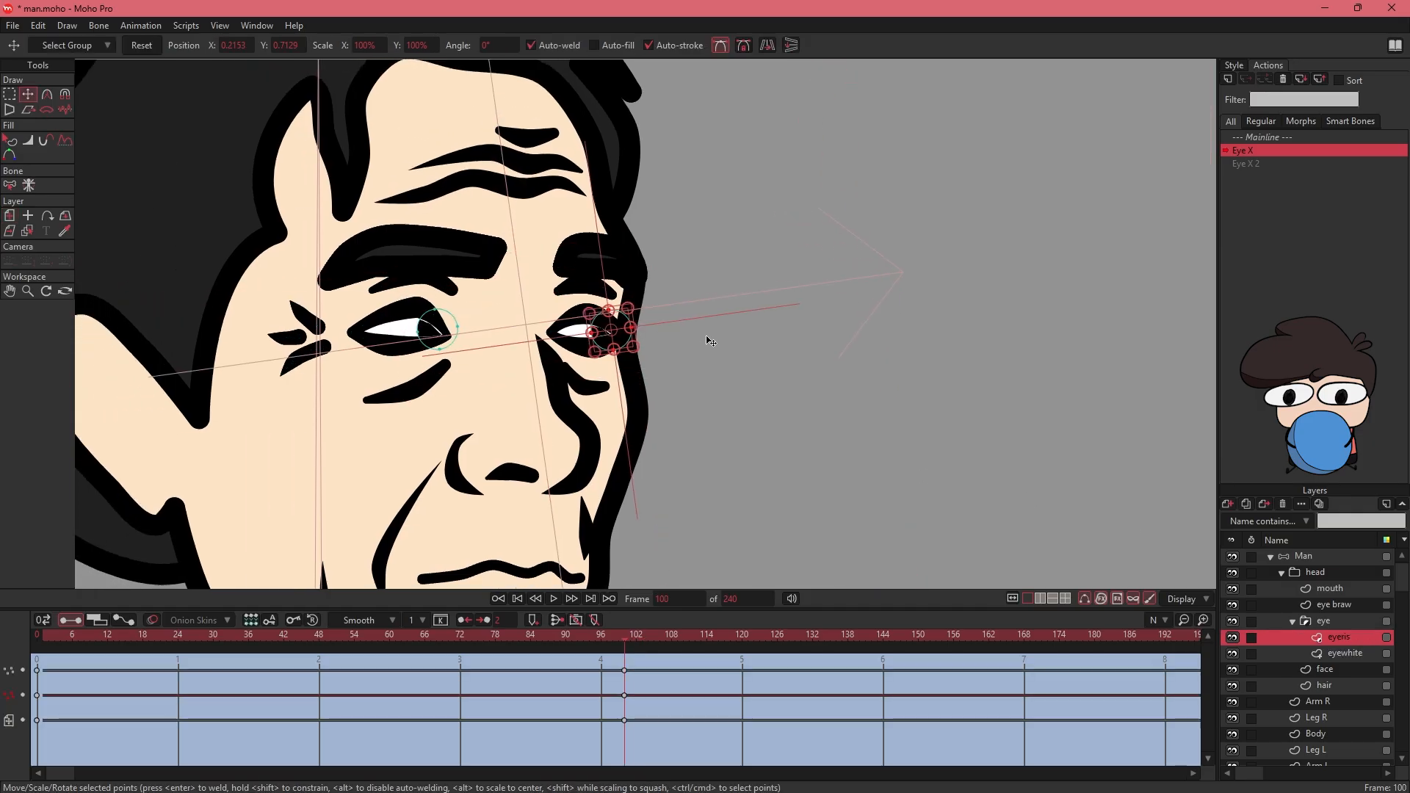
{"action": "left_click", "coordinate": [9, 97]}
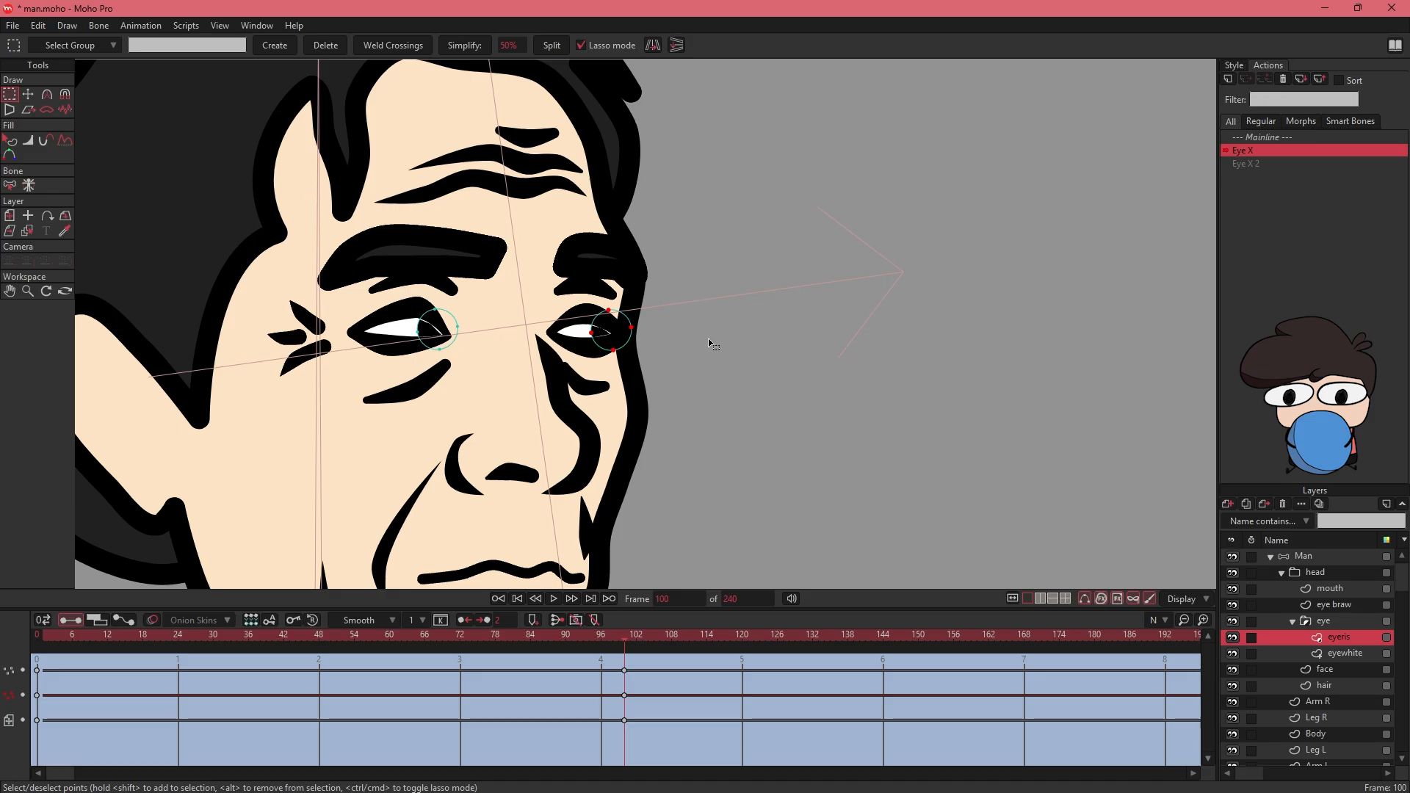
{"action": "left_click", "coordinate": [880, 492]}
{"action": "left_click_drag", "start_coordinate": [881, 494], "coordinate": [936, 488]}
{"action": "left_click_drag", "start_coordinate": [789, 396], "coordinate": [799, 408]}
- Scrub the Eye X action from frame 100 back to frame 0 to check the iris movement
{"action": "key", "text": "ctrl+alt+8"}
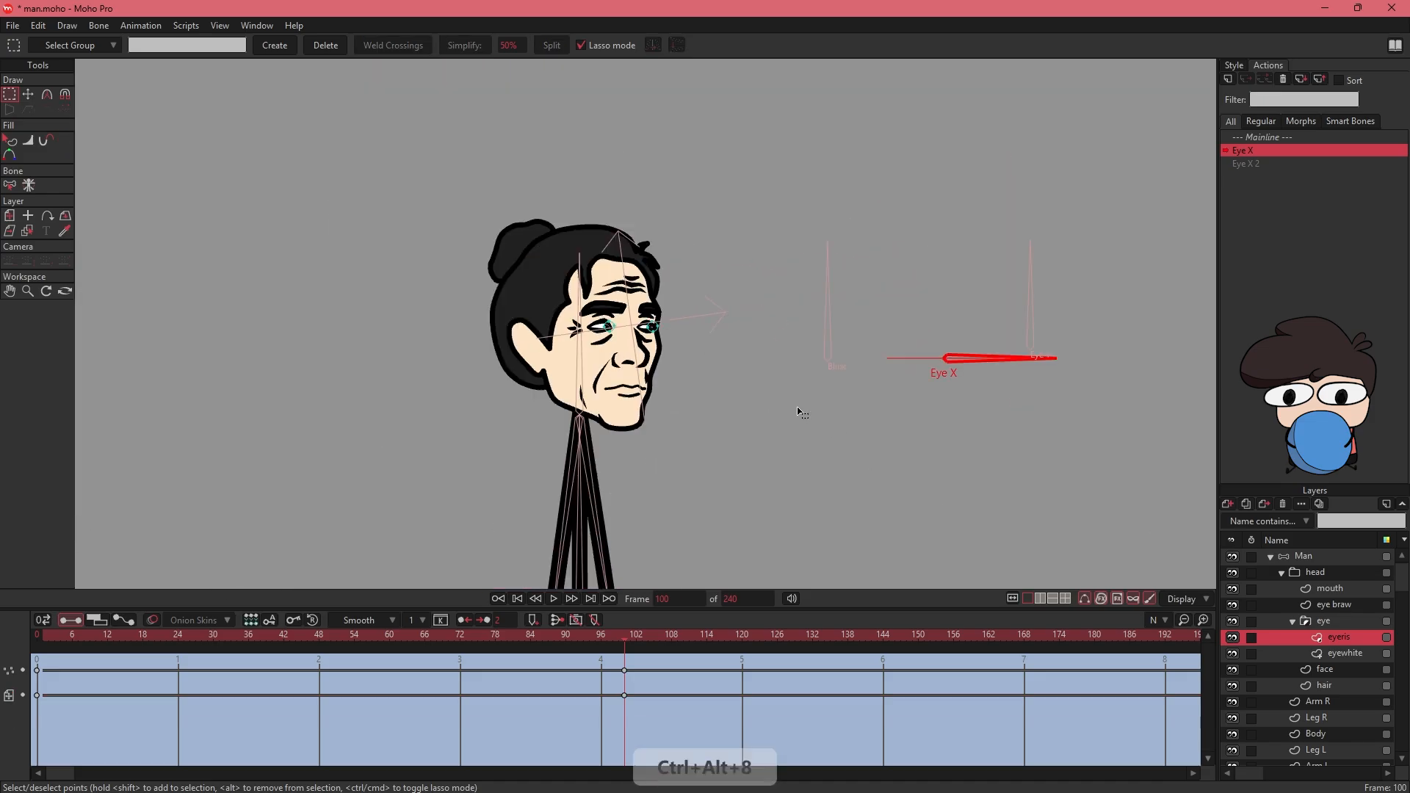
{"action": "left_click_drag", "start_coordinate": [626, 645], "coordinate": [68, 645]}
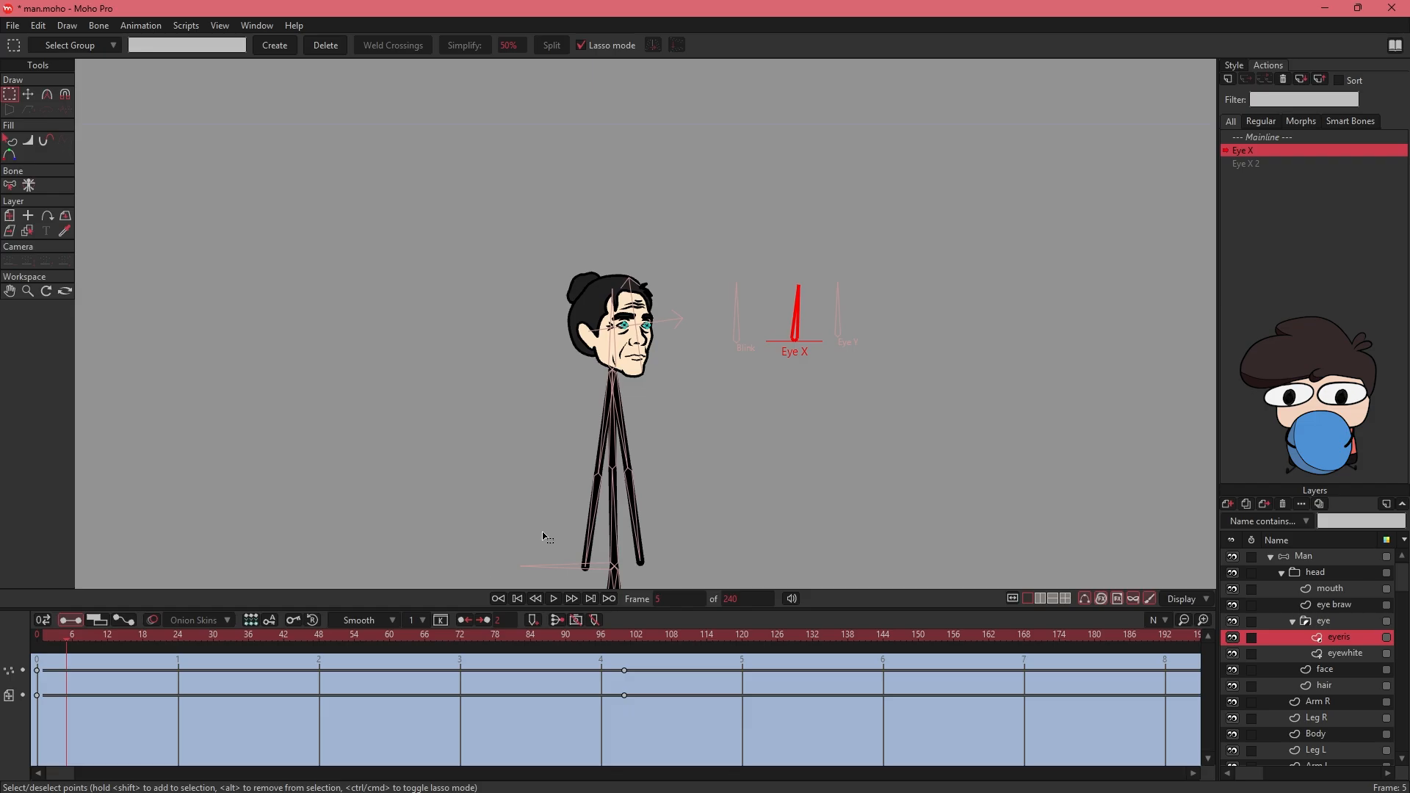
{"action": "left_click_drag", "start_coordinate": [236, 646], "coordinate": [16, 649]}
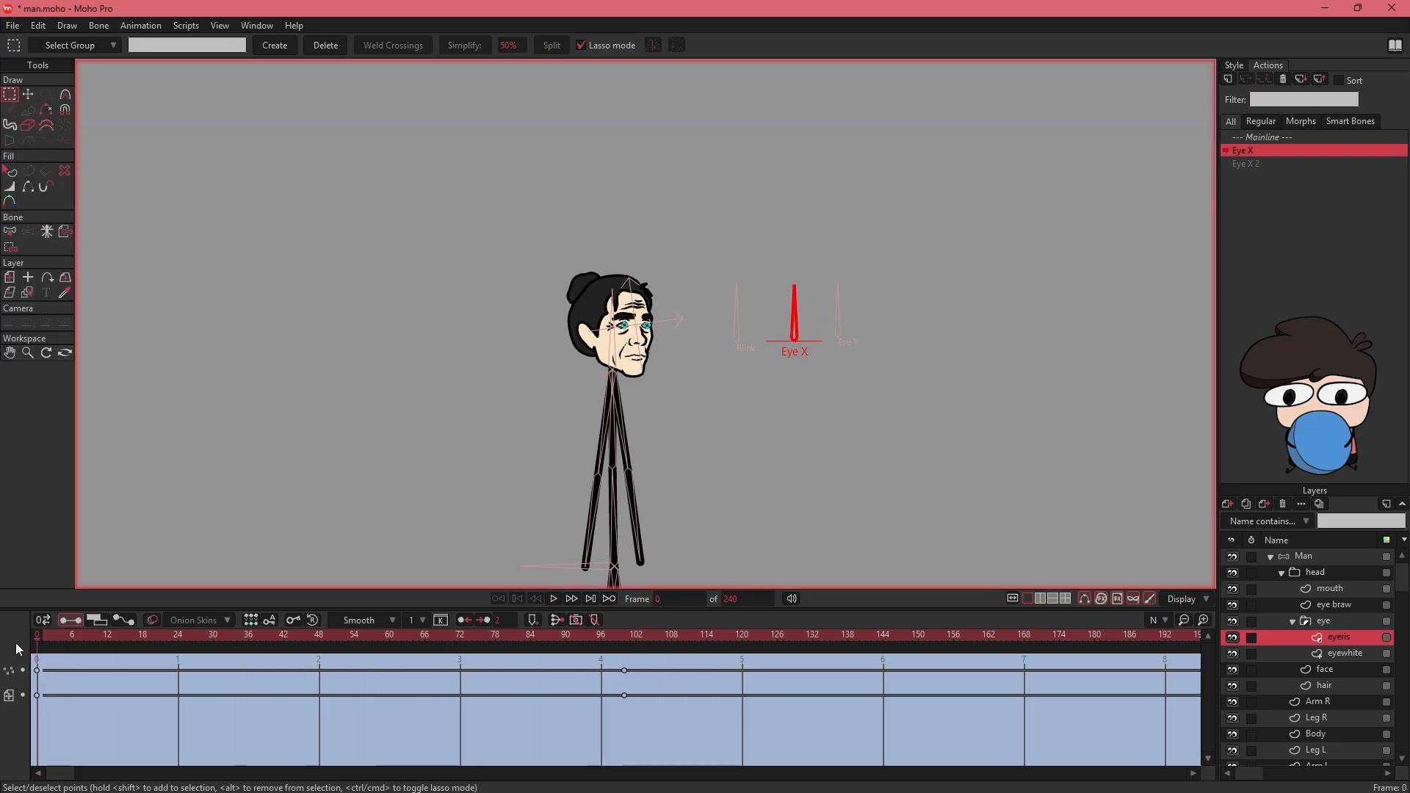
- At frame 100 of the Eye X 2 action, rotate the Eye X bone to point horizontally toward the head with Transform Bone
{"action": "left_click", "coordinate": [1247, 163]}
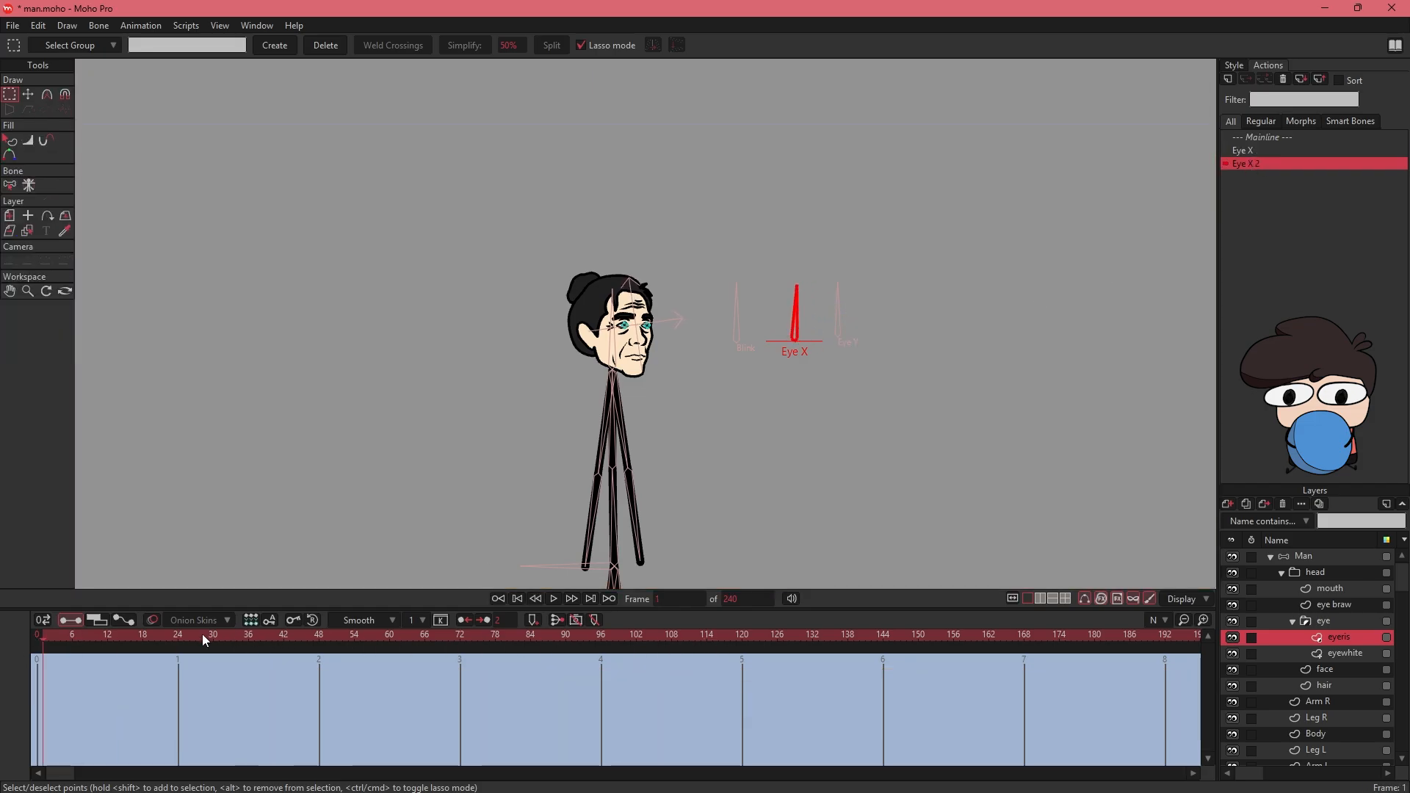
{"action": "left_click_drag", "start_coordinate": [43, 637], "coordinate": [30, 640]}
{"action": "left_click", "coordinate": [626, 668]}
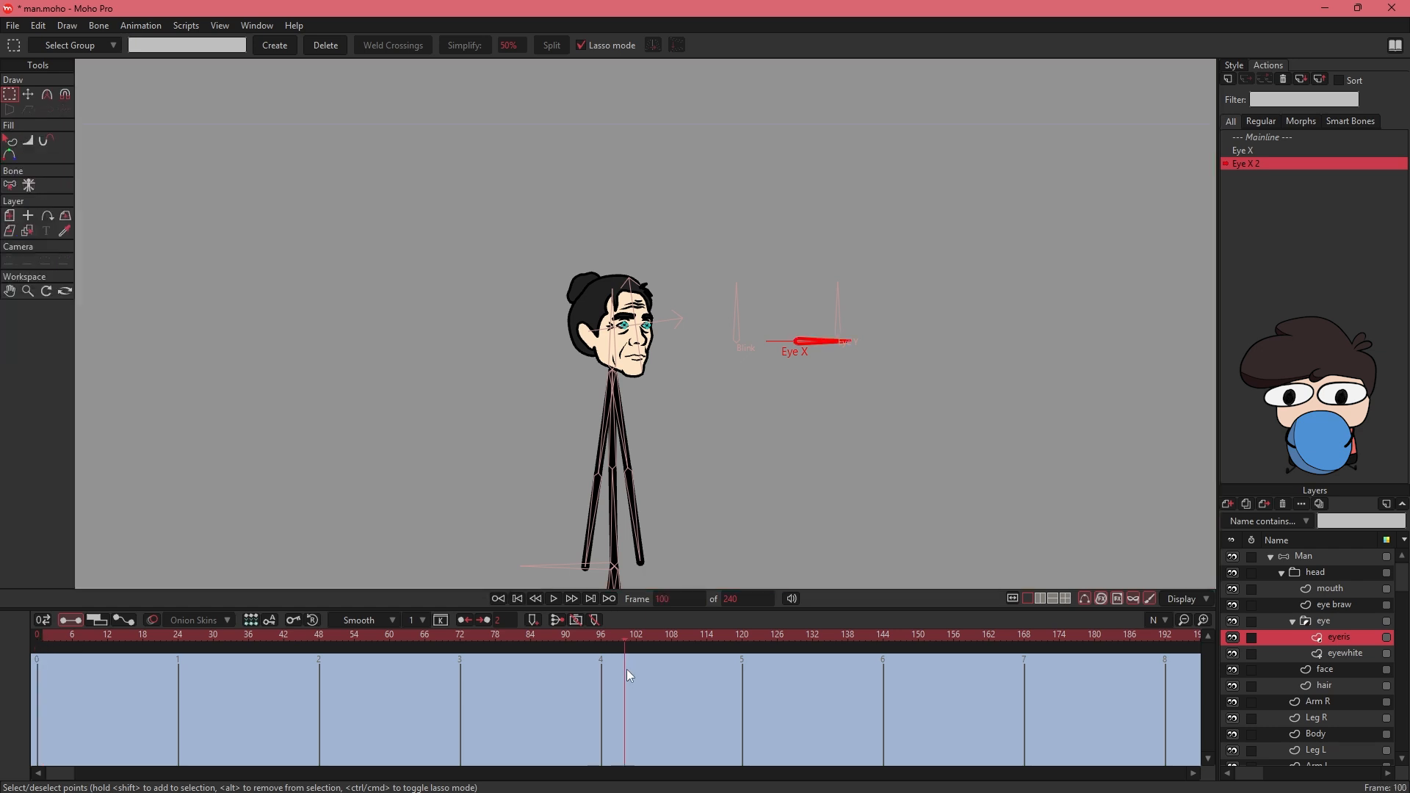
{"action": "left_click", "coordinate": [1312, 556]}
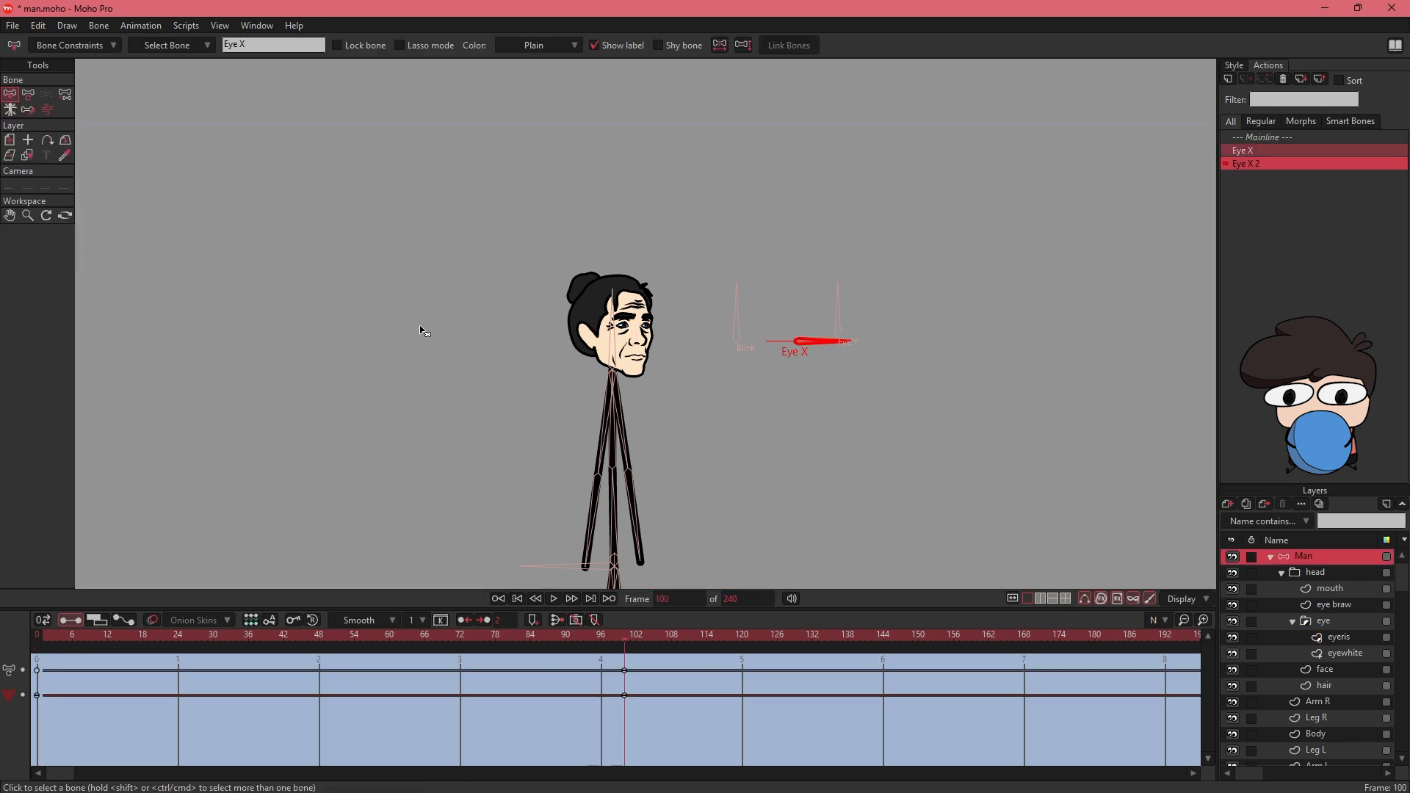
{"action": "left_click", "coordinate": [29, 94]}
{"action": "left_click_drag", "start_coordinate": [850, 347], "coordinate": [775, 347]}
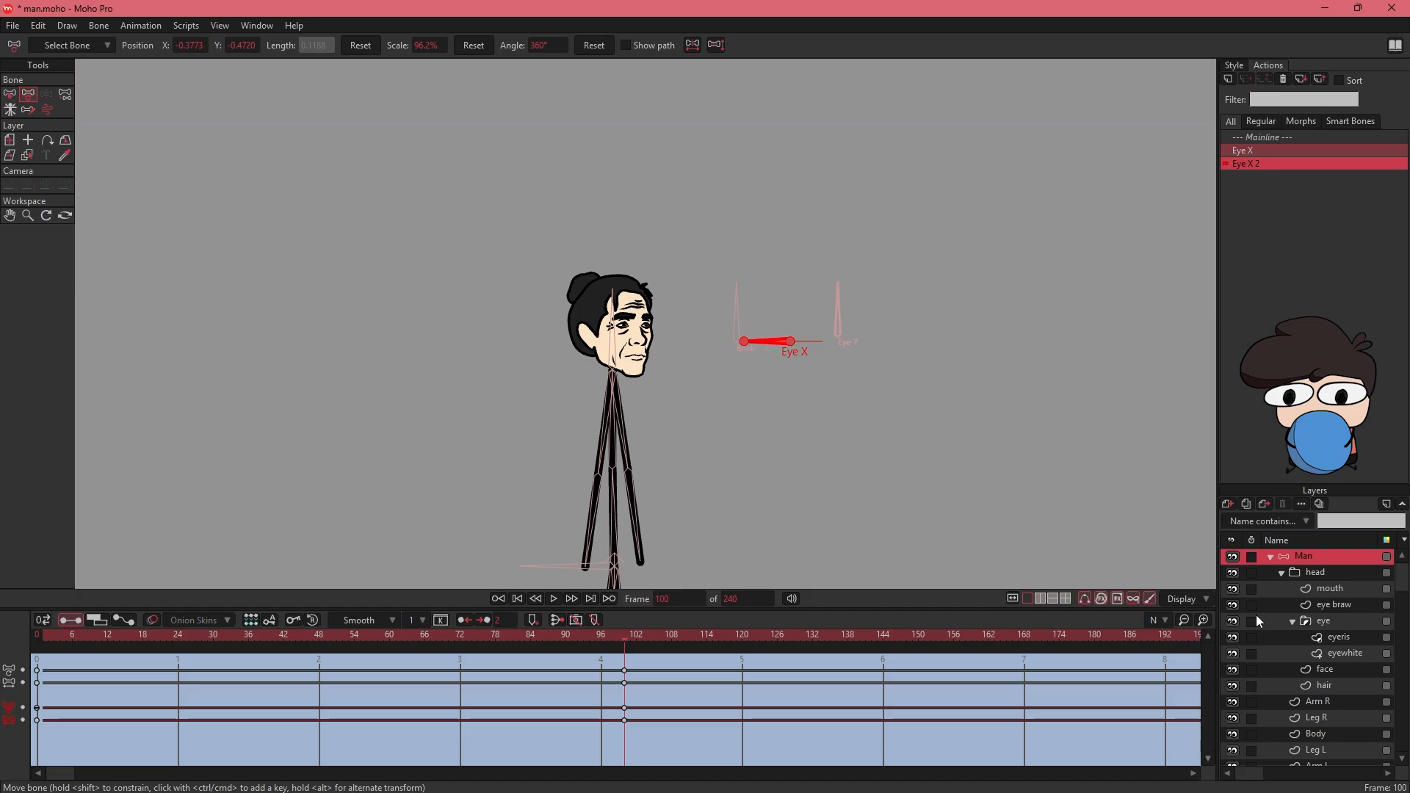
- At frame 100 of Eye X 2, shift the eyeris layer toward the rear edge of the eyes, and return to the Mainline
{"action": "left_click", "coordinate": [1333, 638]}
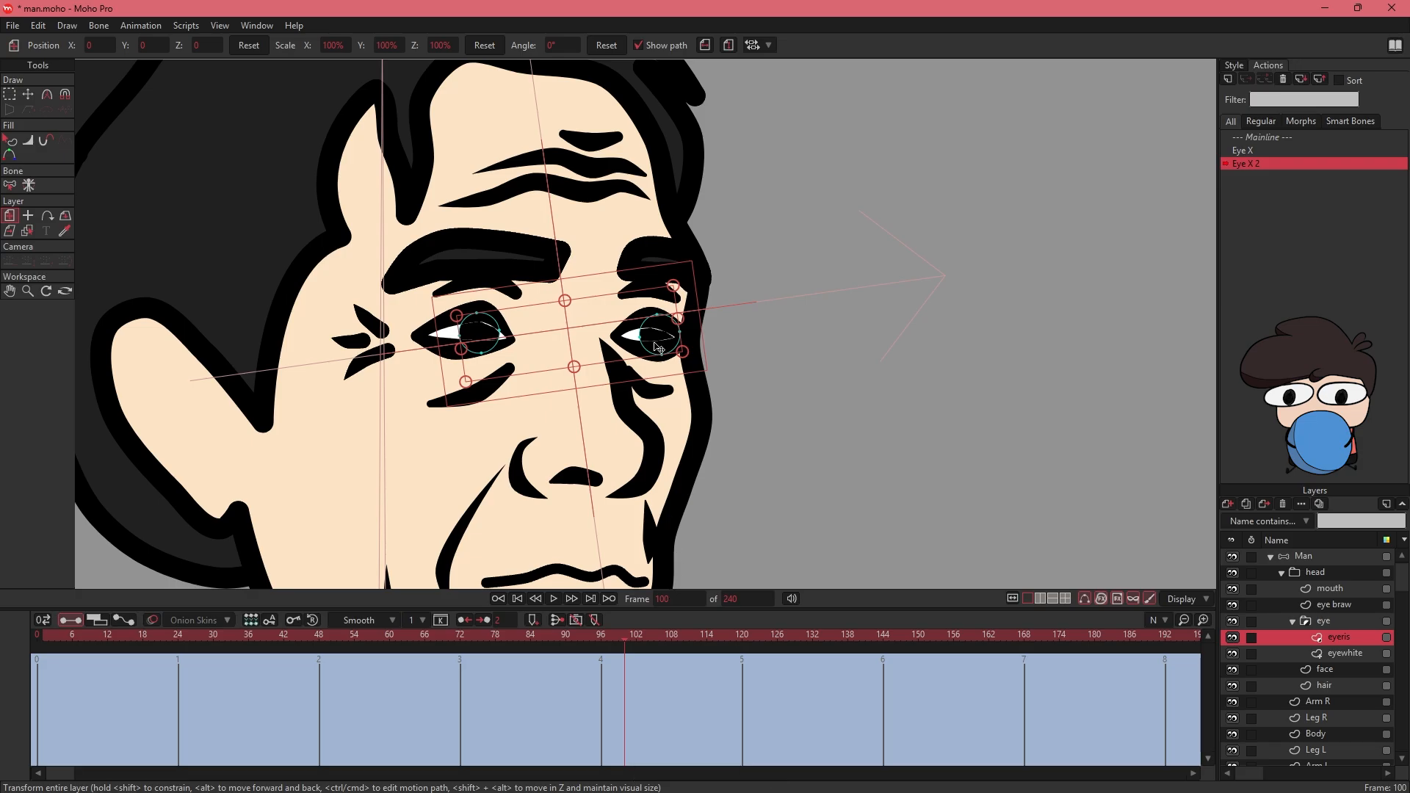
{"action": "left_click_drag", "start_coordinate": [659, 341], "coordinate": [611, 344]}
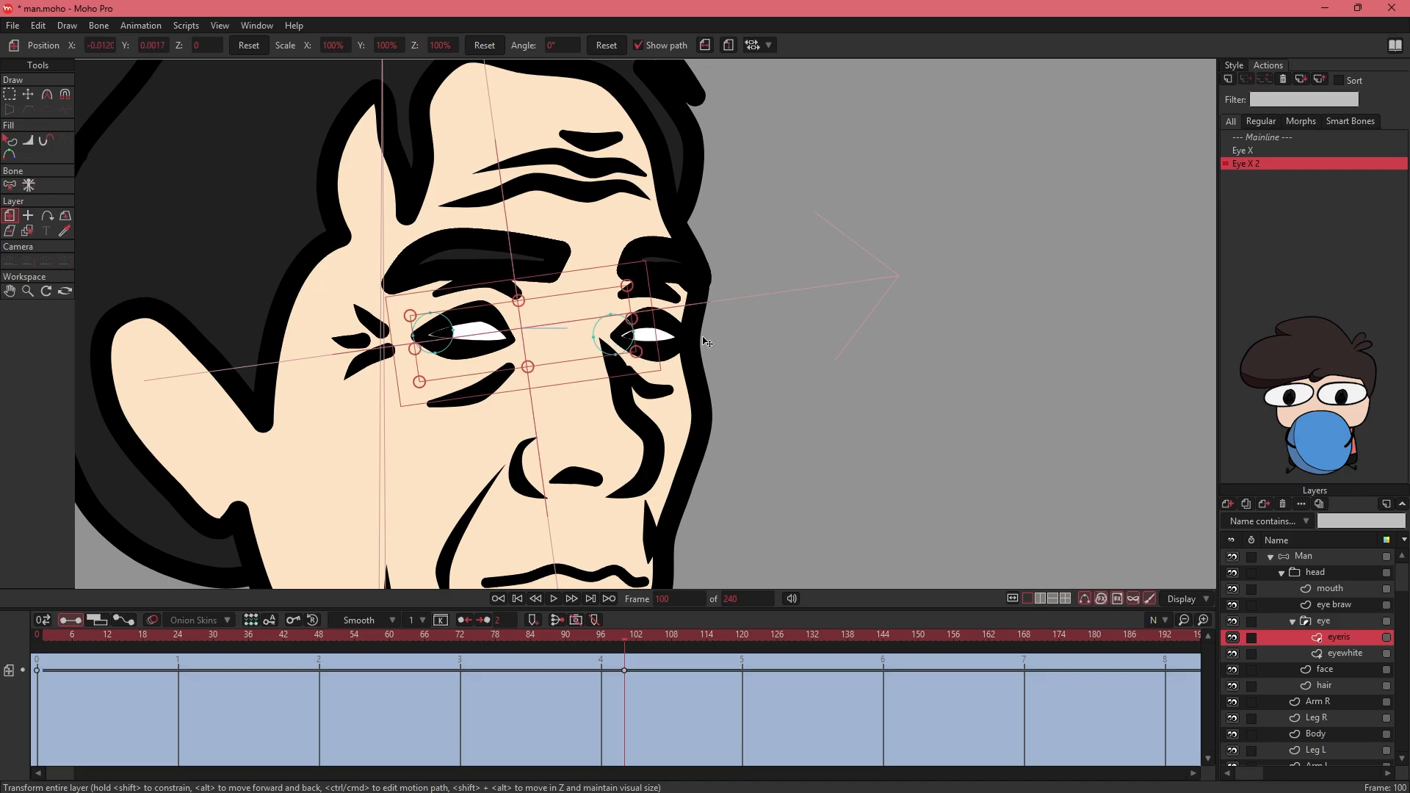
{"action": "left_click", "coordinate": [1249, 138]}
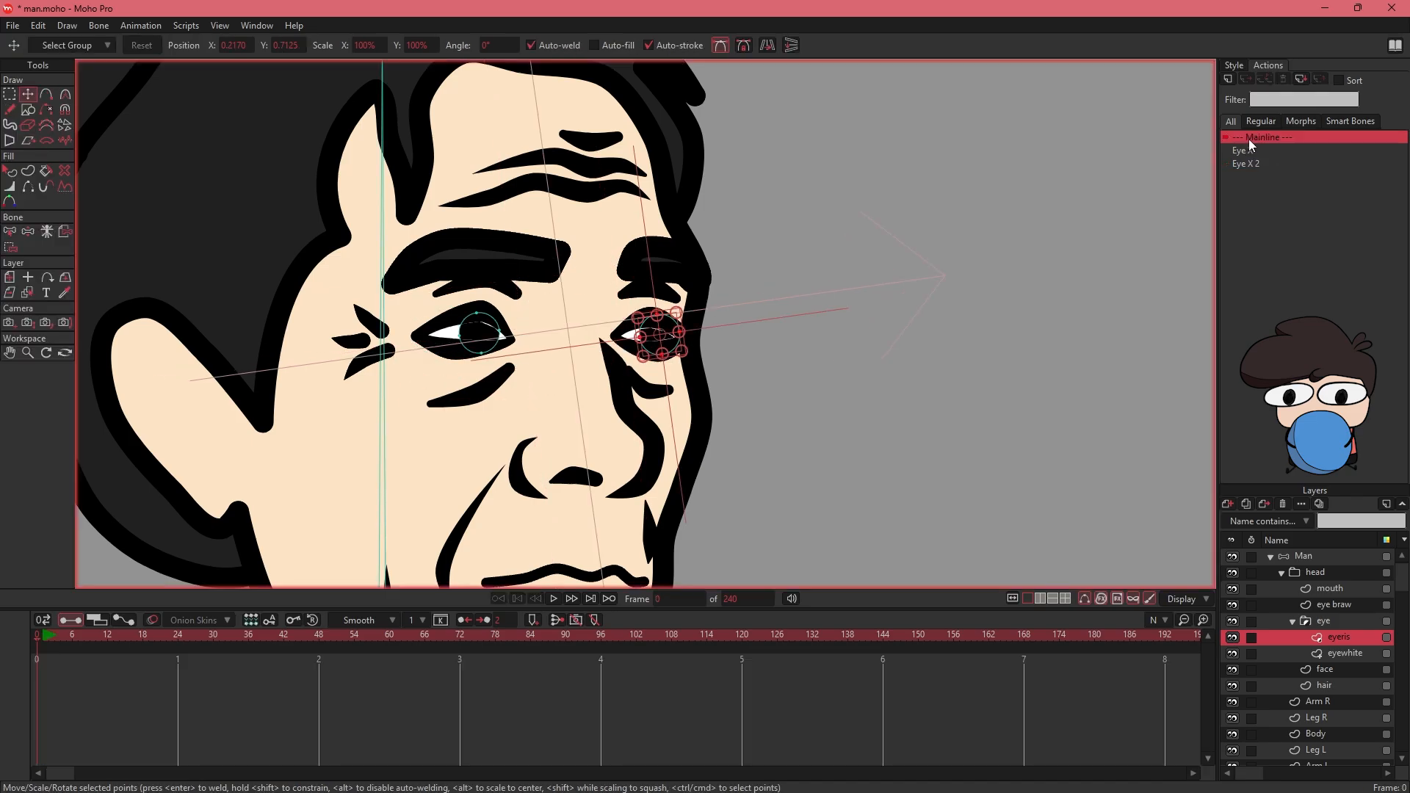
- Test the Eye X dial on the Man layer by swinging the bone with Manipulate Bones
{"action": "key", "text": "ctrl+alt+8"}
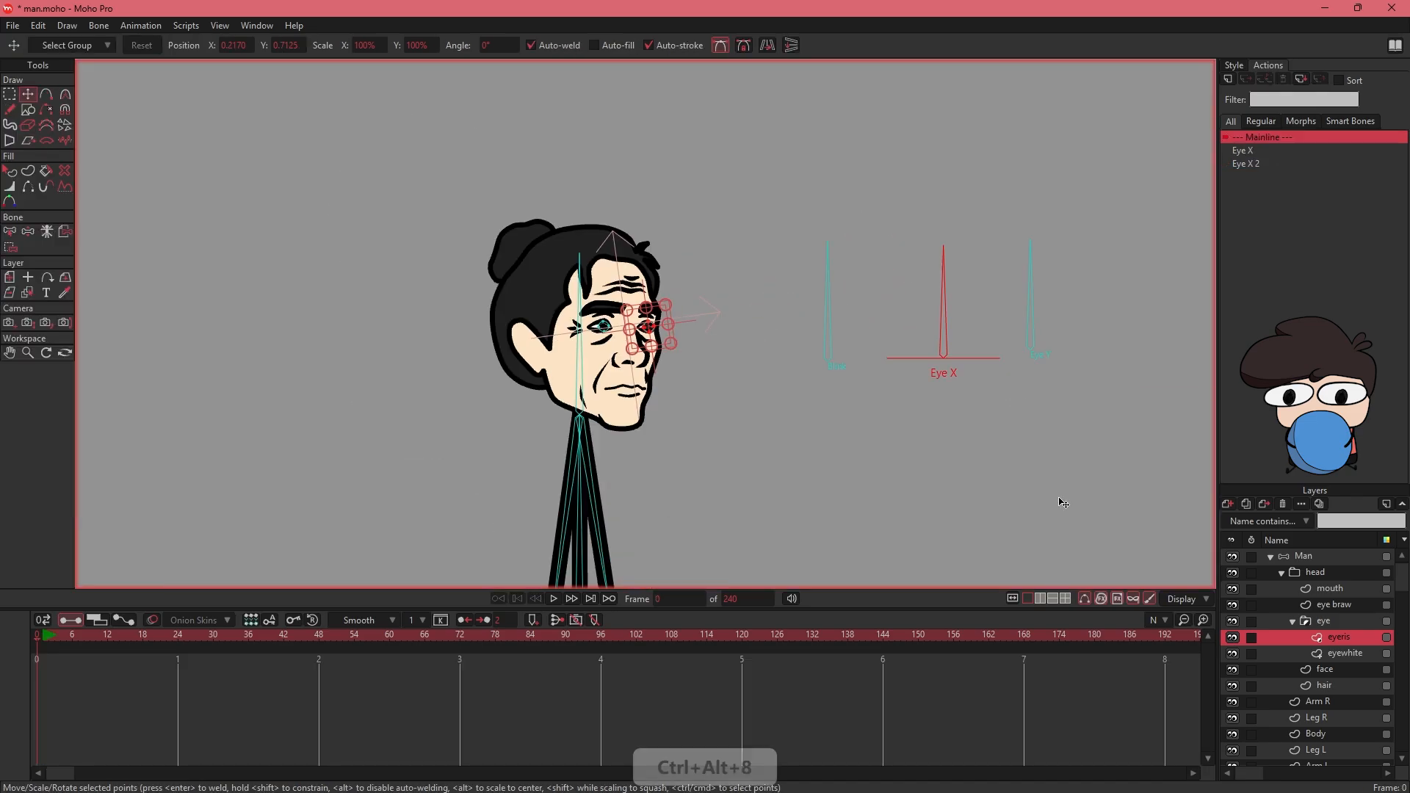
{"action": "left_click", "coordinate": [1290, 556]}
{"action": "left_click_drag", "start_coordinate": [735, 330], "coordinate": [657, 343]}
{"action": "left_click", "coordinate": [64, 94]}
{"action": "left_click_drag", "start_coordinate": [880, 284], "coordinate": [781, 280]}
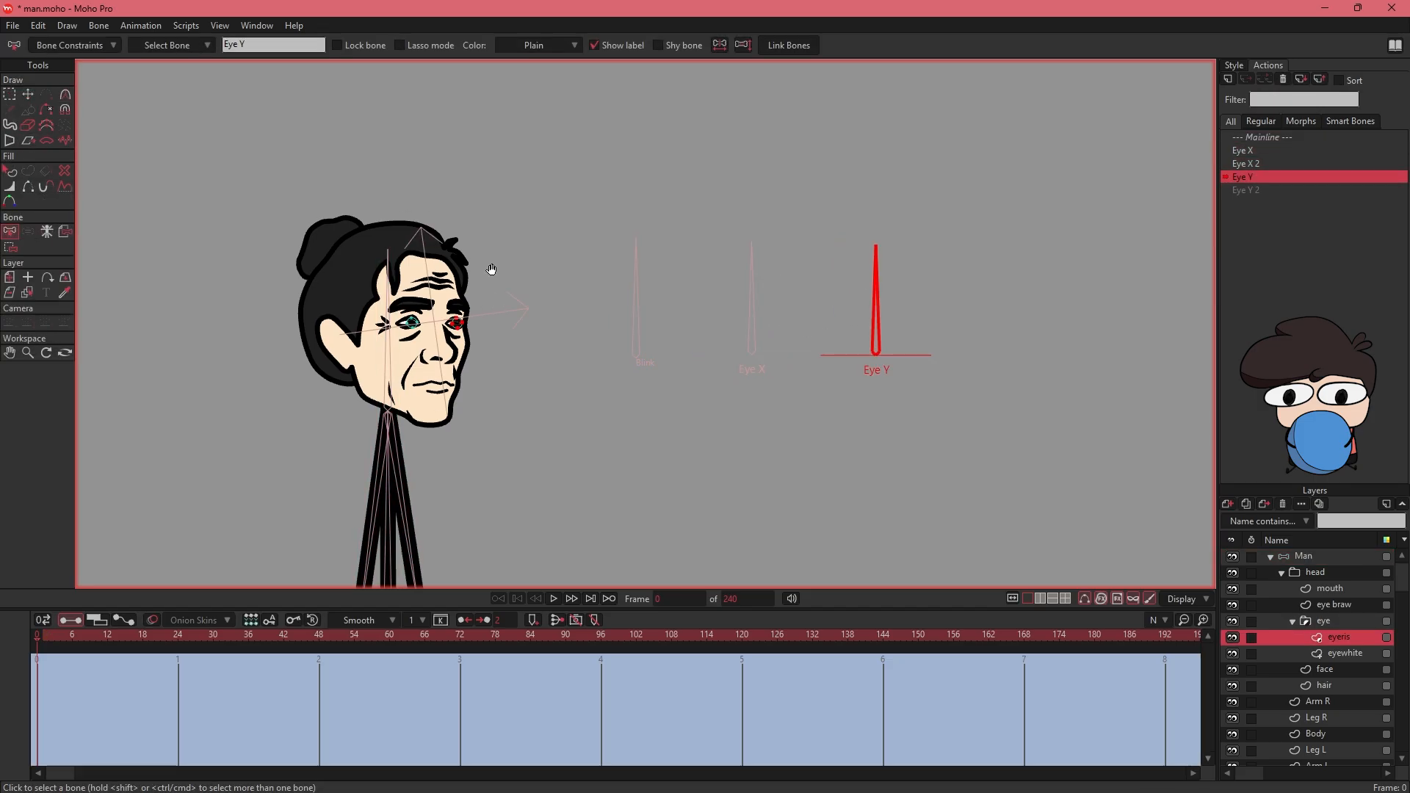
- At frame 100 of the Eye Y action, move the eyeris layer up toward the upper eyelids
{"action": "left_click_drag", "start_coordinate": [484, 271], "coordinate": [551, 321]}
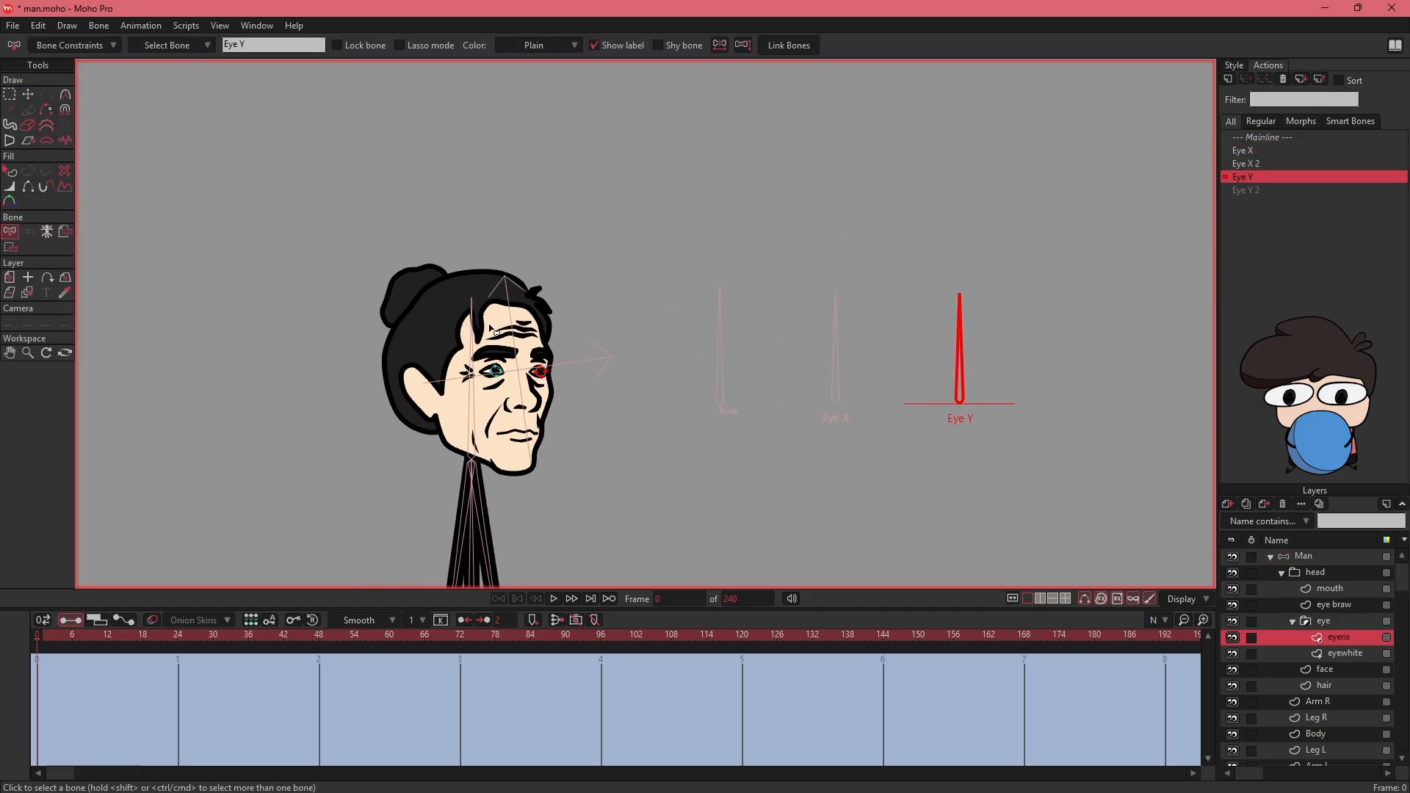
{"action": "left_click", "coordinate": [10, 278]}
{"action": "mouse_move", "coordinate": [626, 636]}
{"action": "left_mouse_down"}
{"action": "mouse_move", "coordinate": [593, 636]}
{"action": "mouse_move", "coordinate": [686, 637]}
{"action": "mouse_move", "coordinate": [624, 636]}
{"action": "left_mouse_up"}
{"action": "key", "text": "ctrl+alt+9"}
{"action": "left_click_drag", "start_coordinate": [333, 327], "coordinate": [811, 205]}
{"action": "left_click_drag", "start_coordinate": [613, 386], "coordinate": [611, 373]}
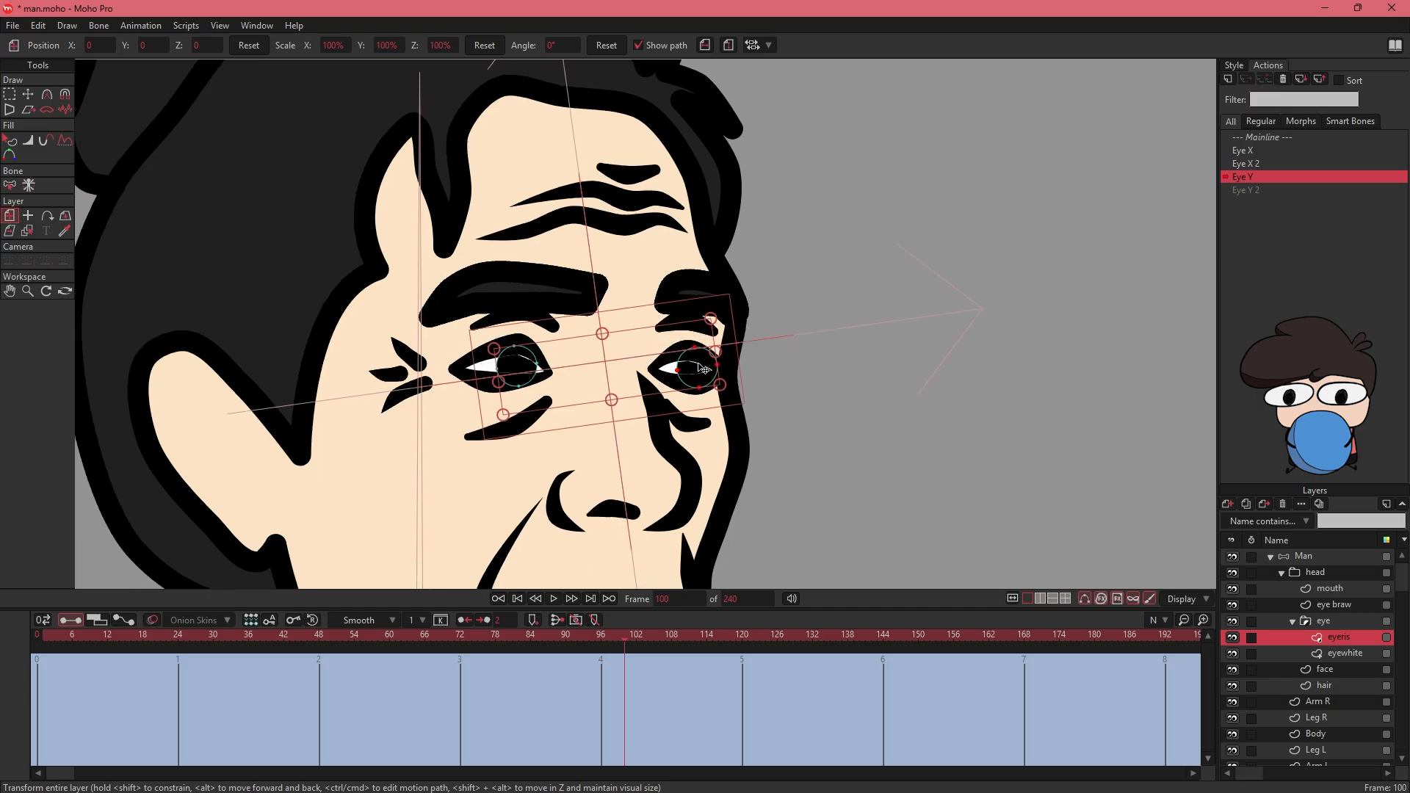
{"action": "left_click_drag", "start_coordinate": [697, 365], "coordinate": [695, 343]}
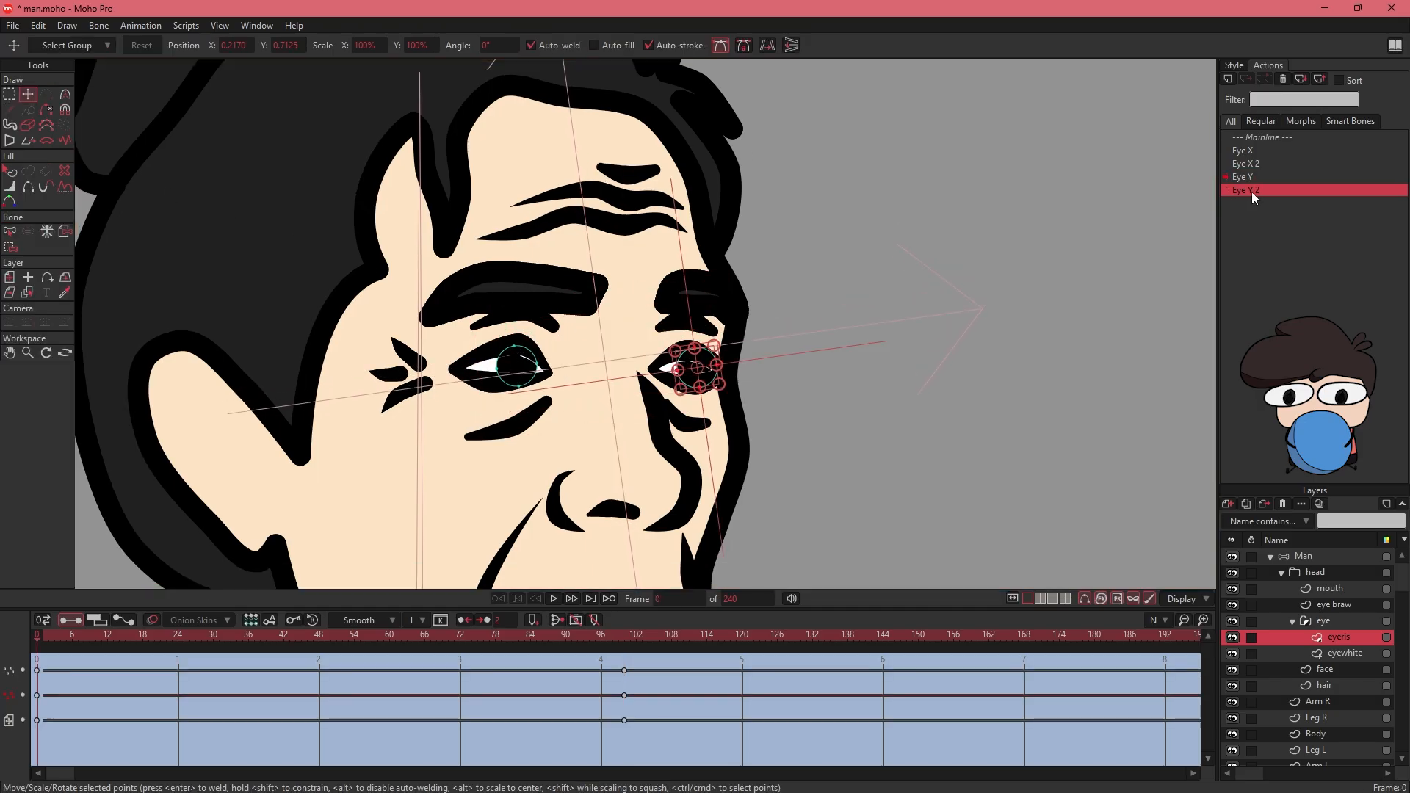
- At frame 100 of the Eye Y 2 action, move the eyeris layer down toward the lower eyelids
{"action": "double_click", "coordinate": [1251, 191]}
{"action": "left_click_drag", "start_coordinate": [578, 635], "coordinate": [2, 649]}
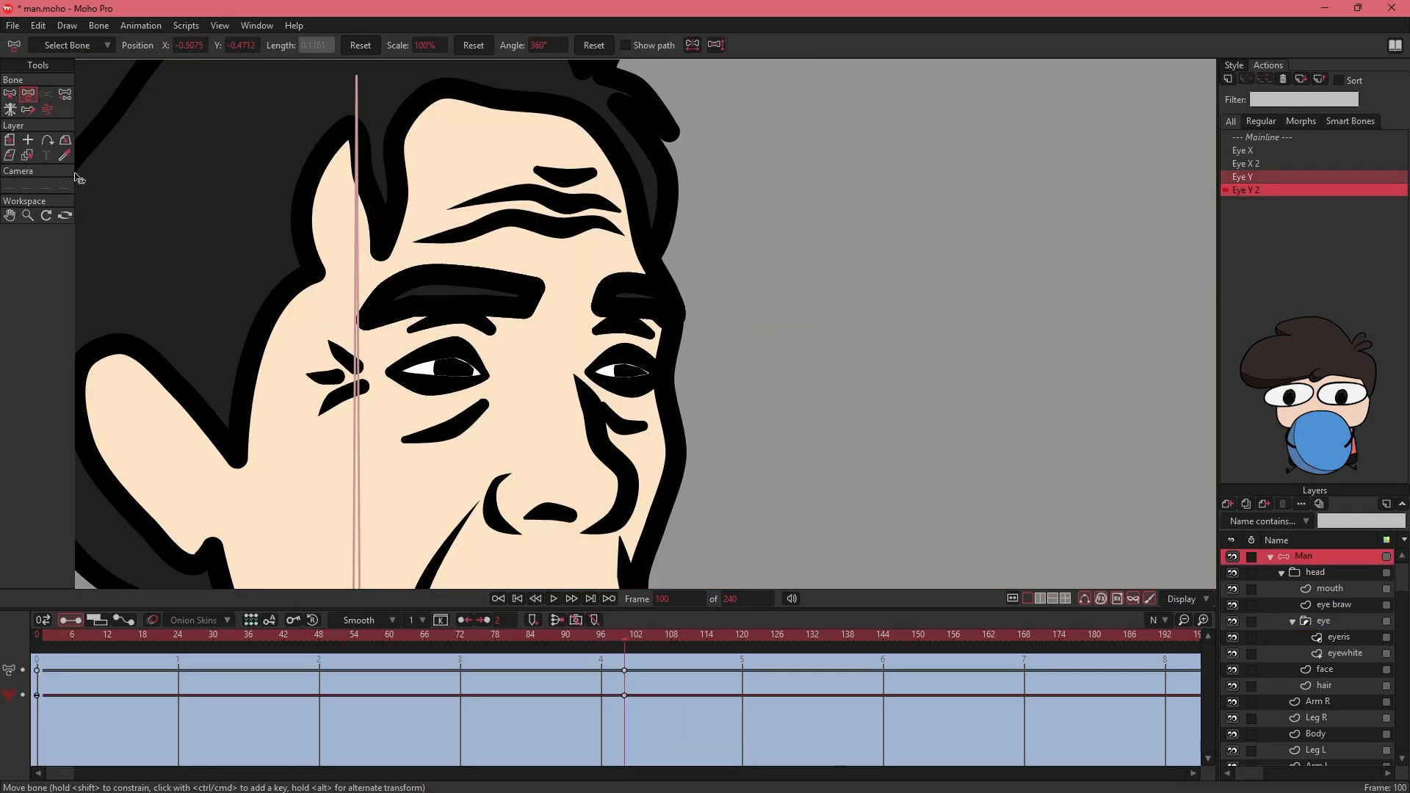
{"action": "left_click", "coordinate": [8, 141]}
{"action": "left_click", "coordinate": [1337, 637]}
{"action": "left_click_drag", "start_coordinate": [456, 372], "coordinate": [456, 387]}
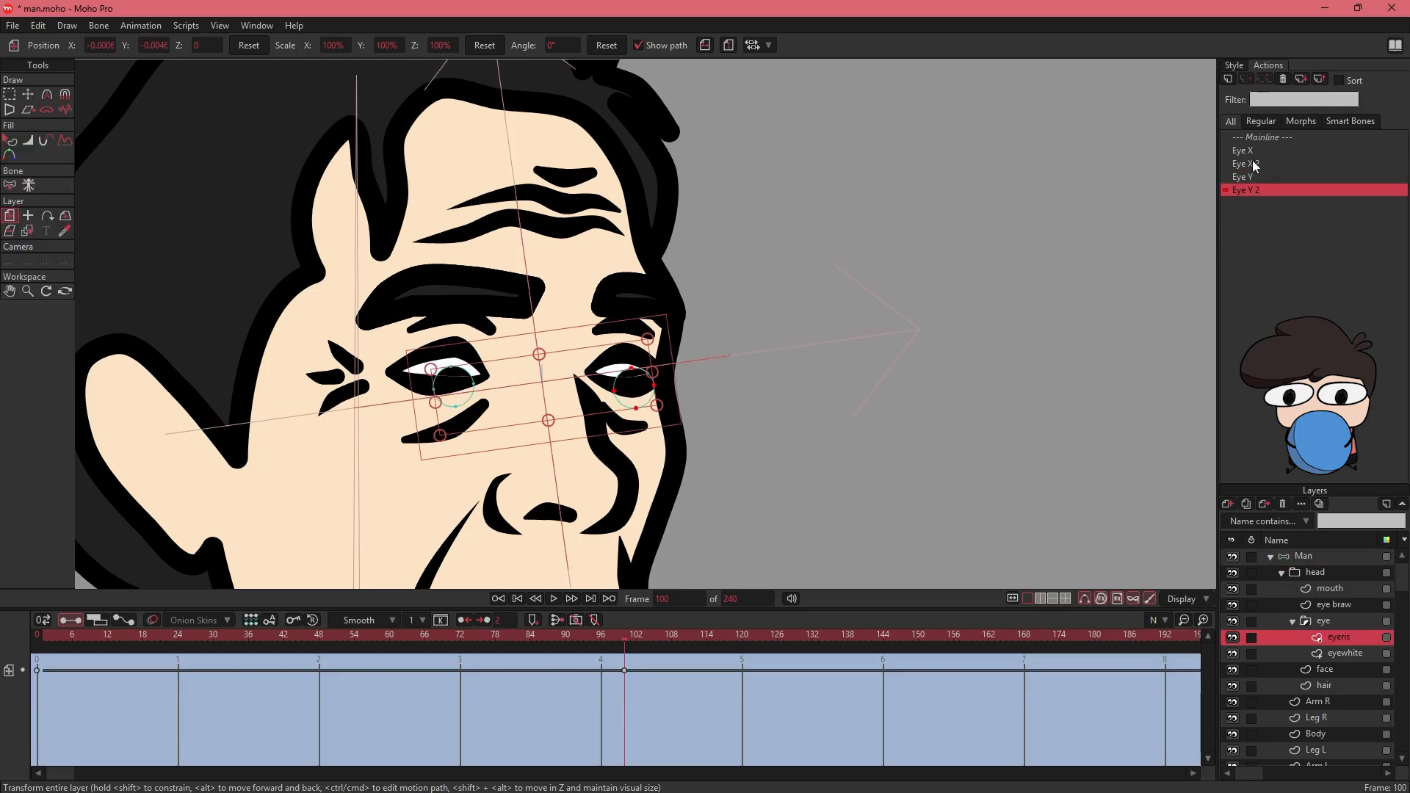
- Return to the Mainline and test the Eye X and Eye Y dials on the Man layer with Manipulate Bones
{"action": "double_click", "coordinate": [1259, 137]}
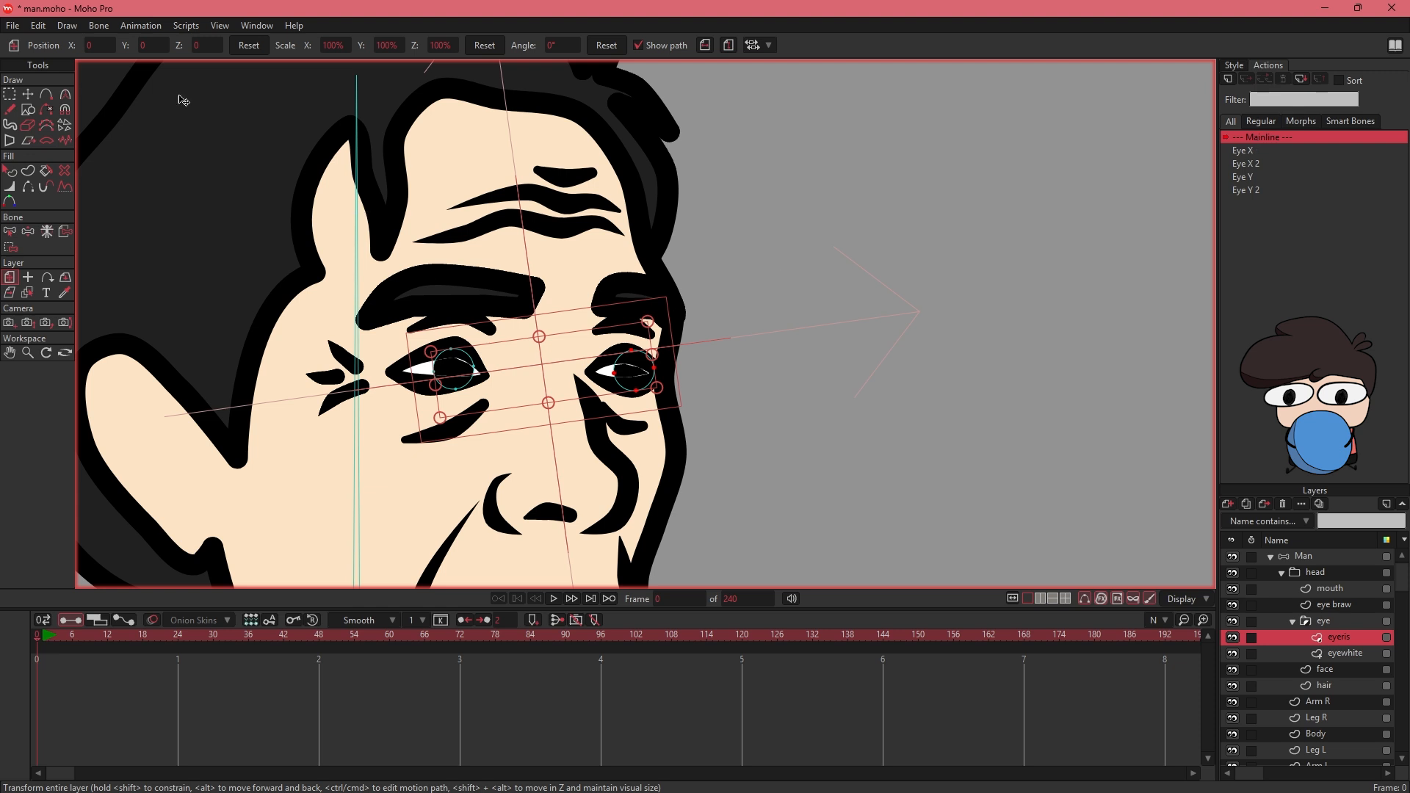
{"action": "key", "text": "ctrl+alt+8"}
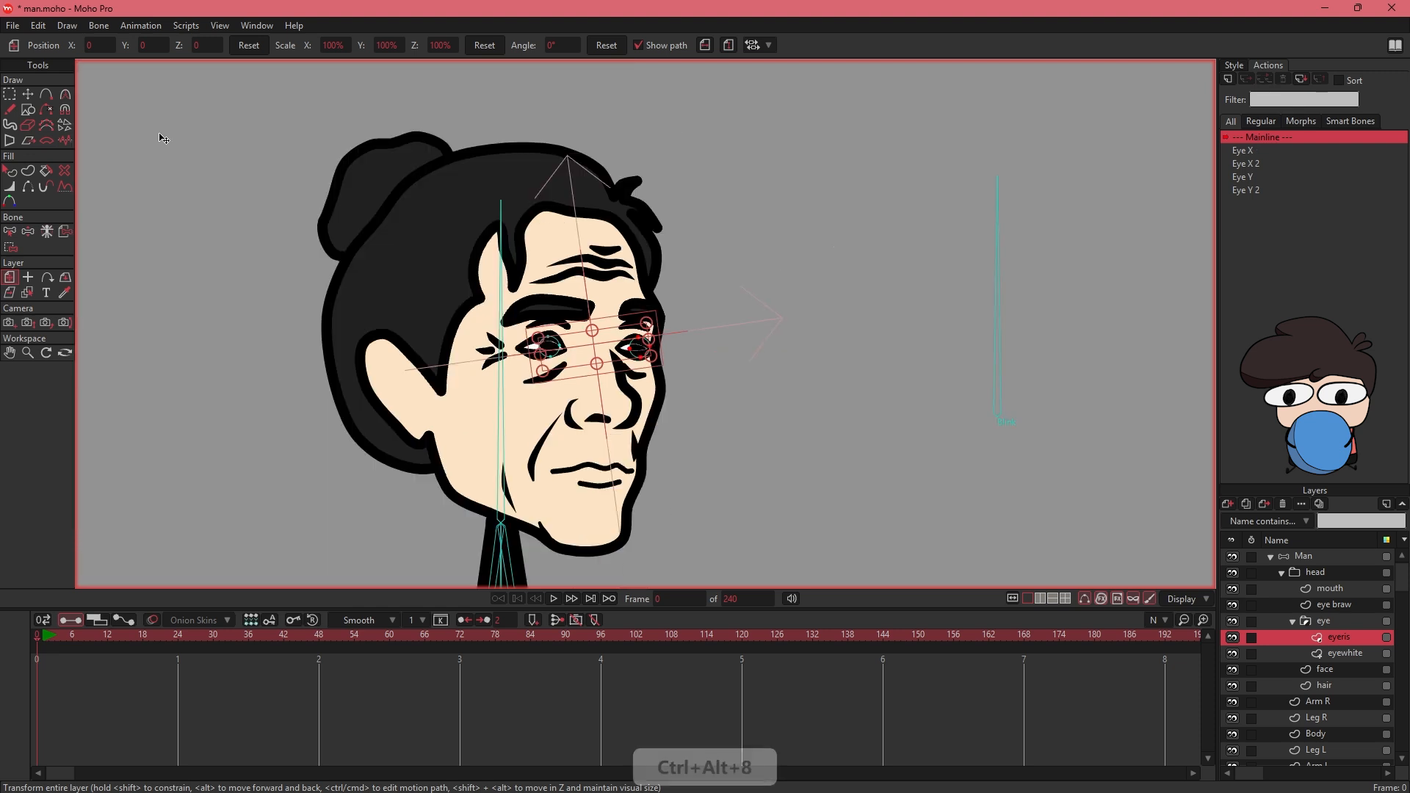
{"action": "left_click", "coordinate": [1303, 557]}
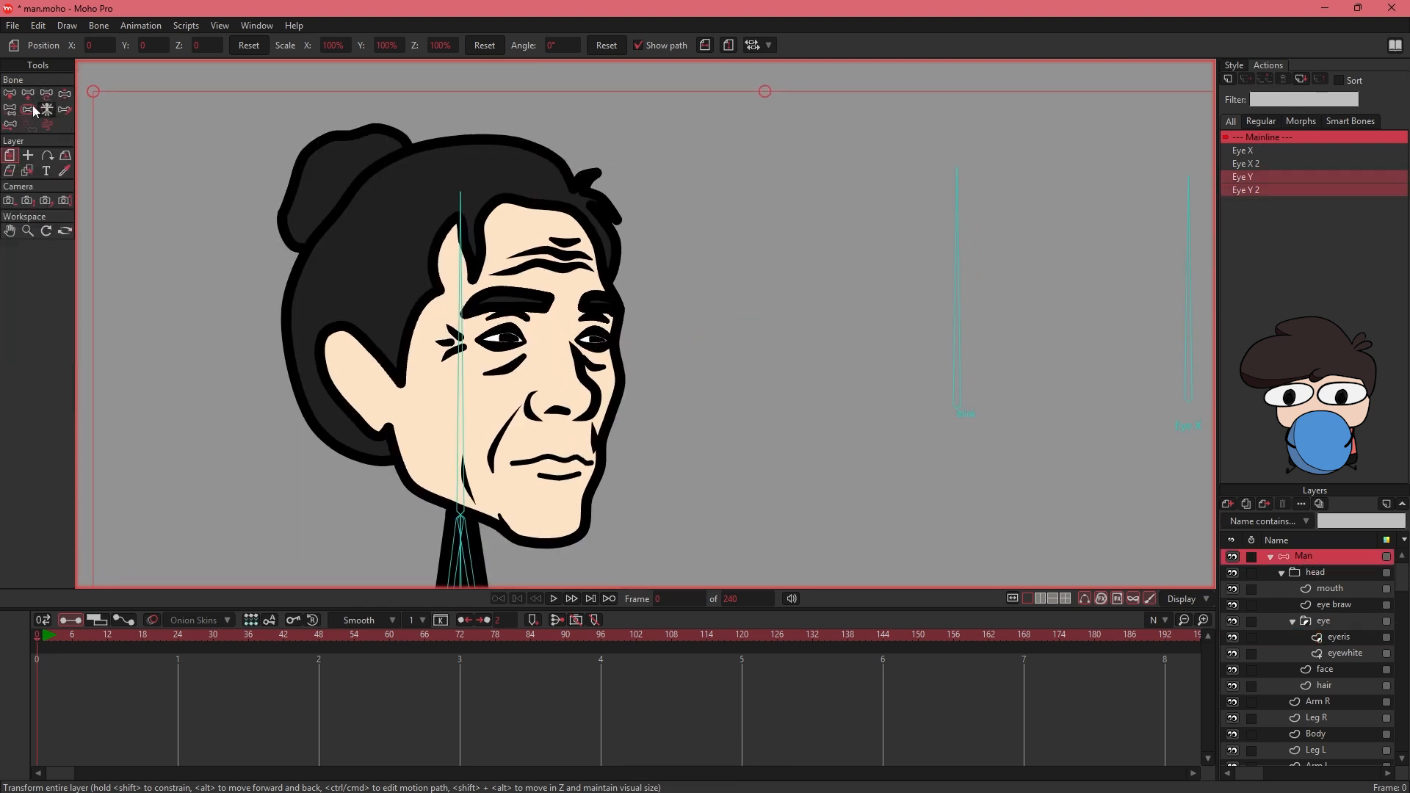
{"action": "left_click", "coordinate": [65, 94]}
{"action": "left_click_drag", "start_coordinate": [795, 298], "coordinate": [542, 311]}
{"action": "left_click_drag", "start_coordinate": [937, 226], "coordinate": [922, 251]}
{"action": "key", "text": "ctrl+z"}
{"action": "left_click_drag", "start_coordinate": [1190, 227], "coordinate": [1056, 340]}
{"action": "left_click_drag", "start_coordinate": [935, 252], "coordinate": [936, 344]}
{"action": "key", "text": "space"}
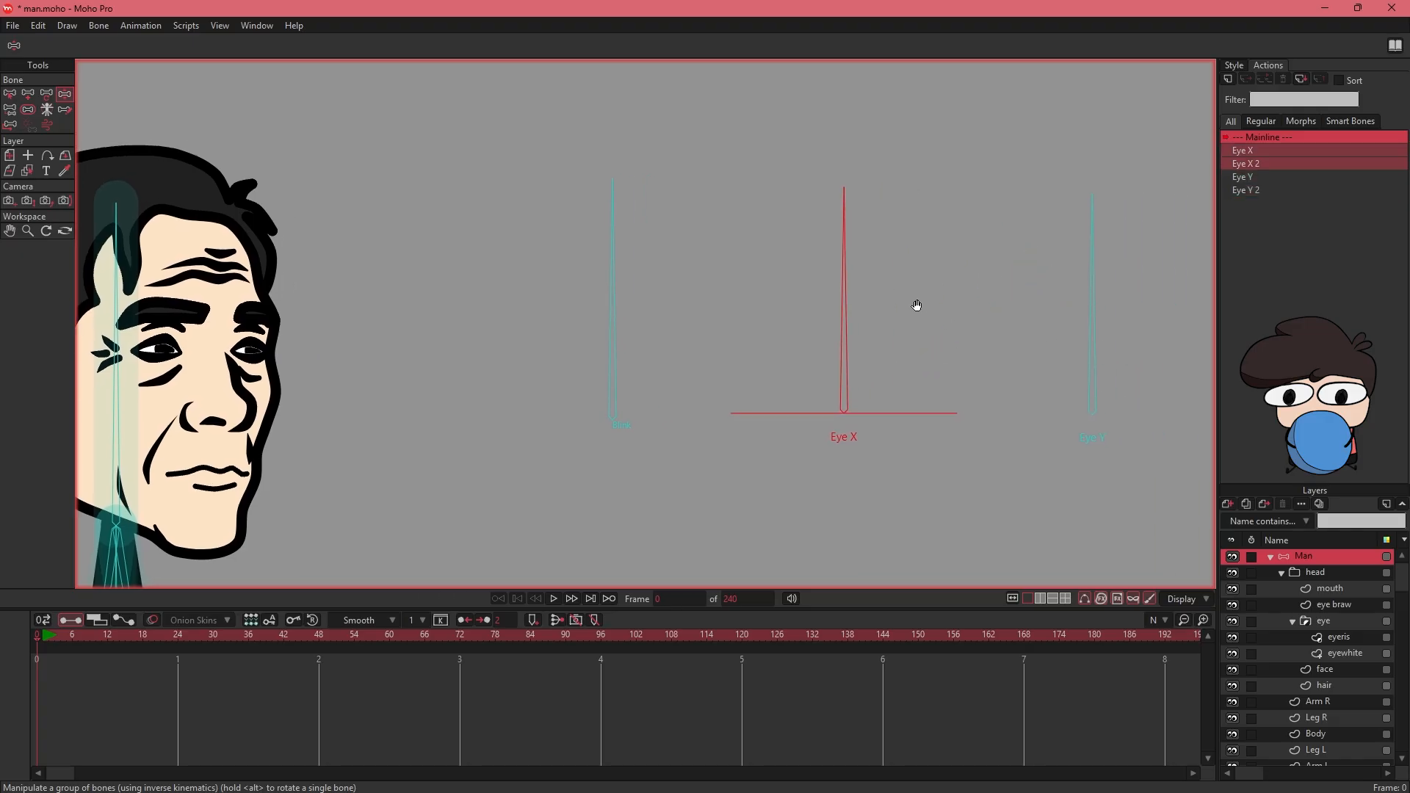
{"action": "left_click_drag", "start_coordinate": [781, 336], "coordinate": [874, 332]}
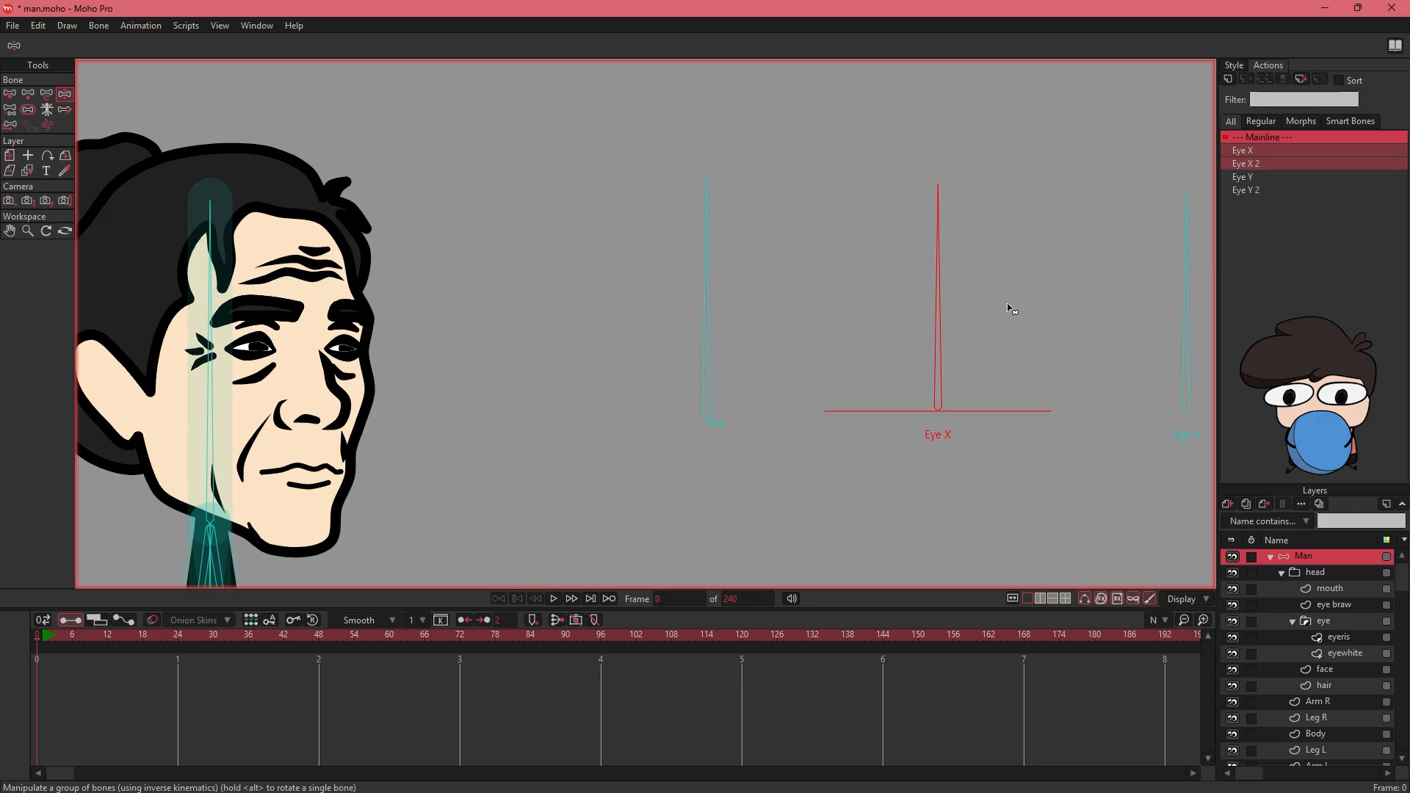
{"action": "left_click_drag", "start_coordinate": [1026, 299], "coordinate": [923, 330]}
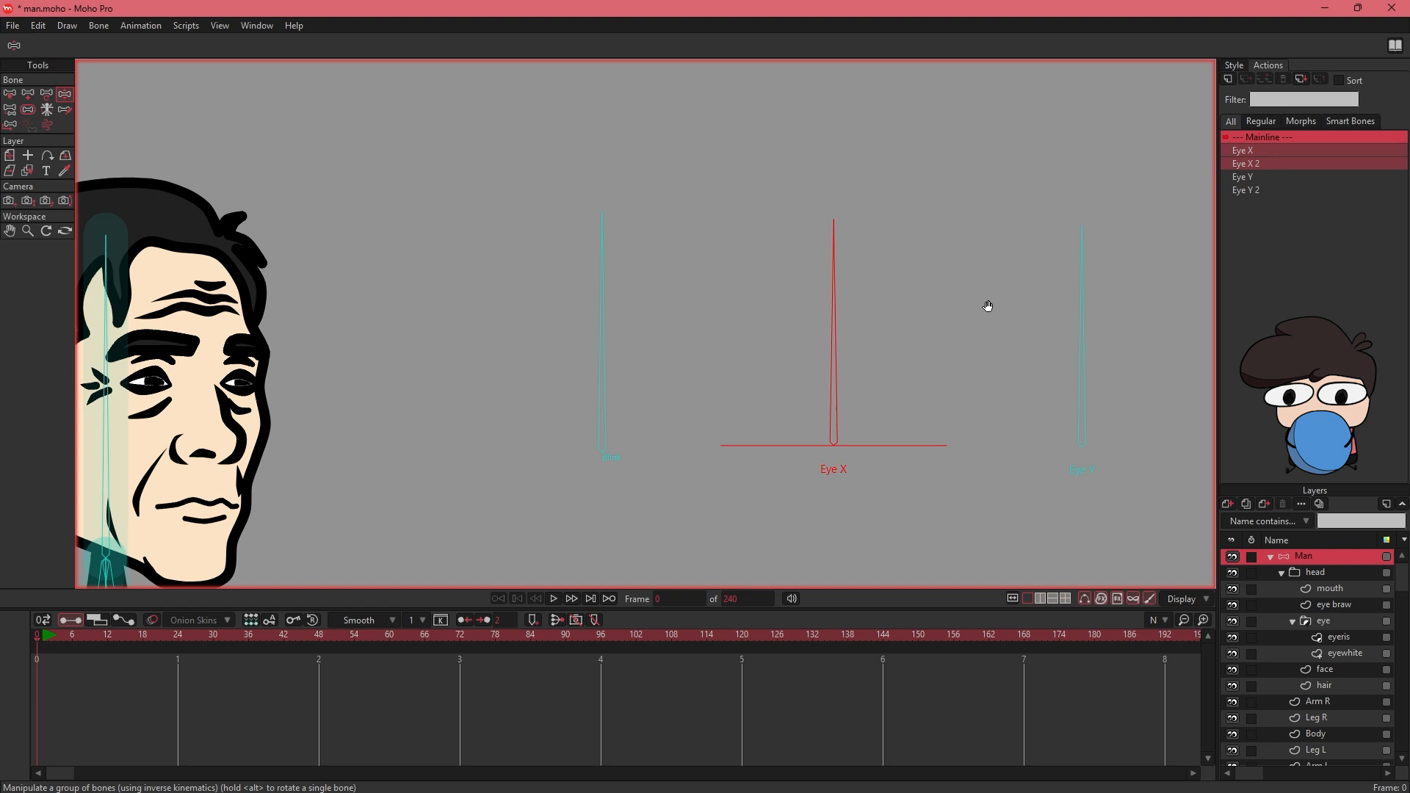
{"action": "left_click_drag", "start_coordinate": [723, 311], "coordinate": [886, 292]}
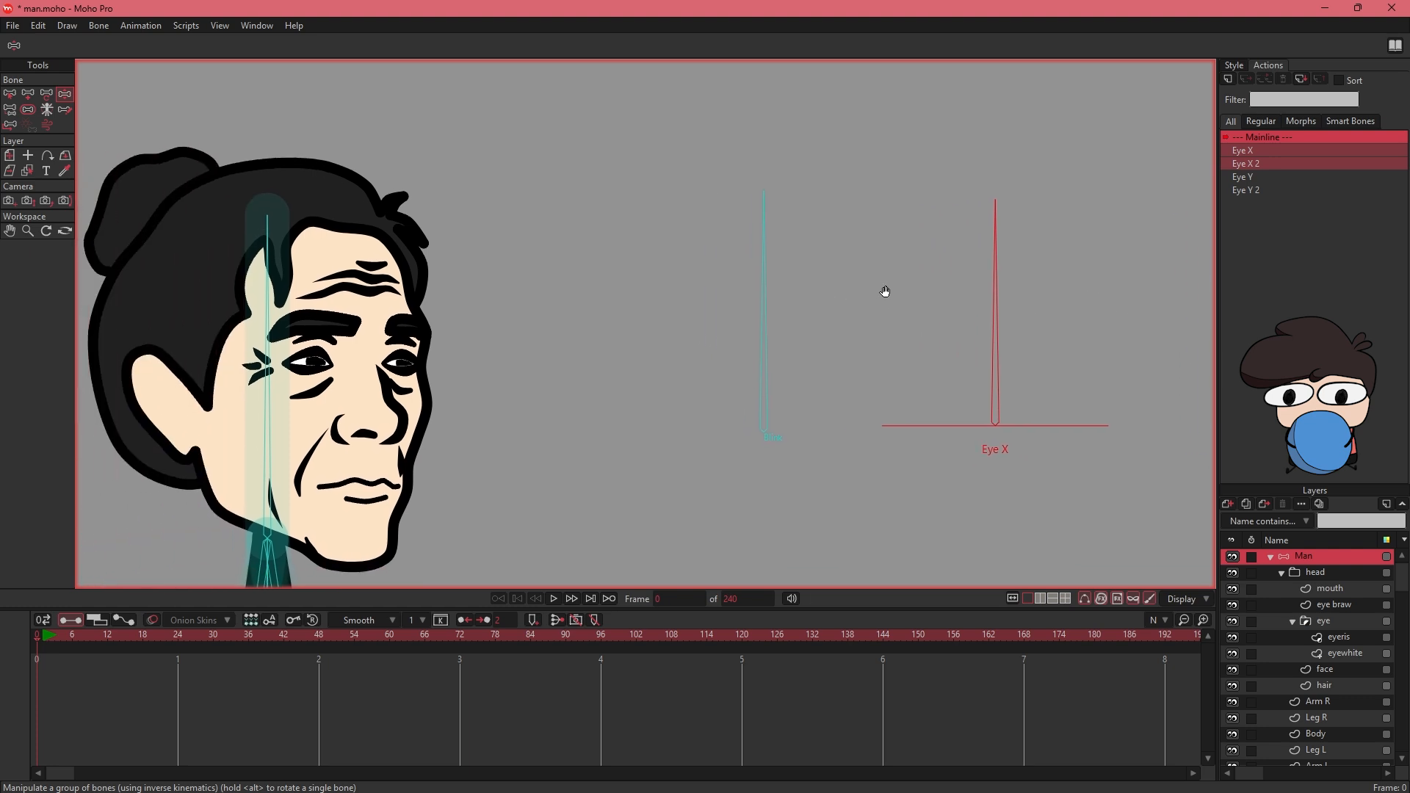
{"action": "left_click_drag", "start_coordinate": [337, 423], "coordinate": [396, 399]}
{"action": "left_click_drag", "start_coordinate": [934, 490], "coordinate": [888, 483]}
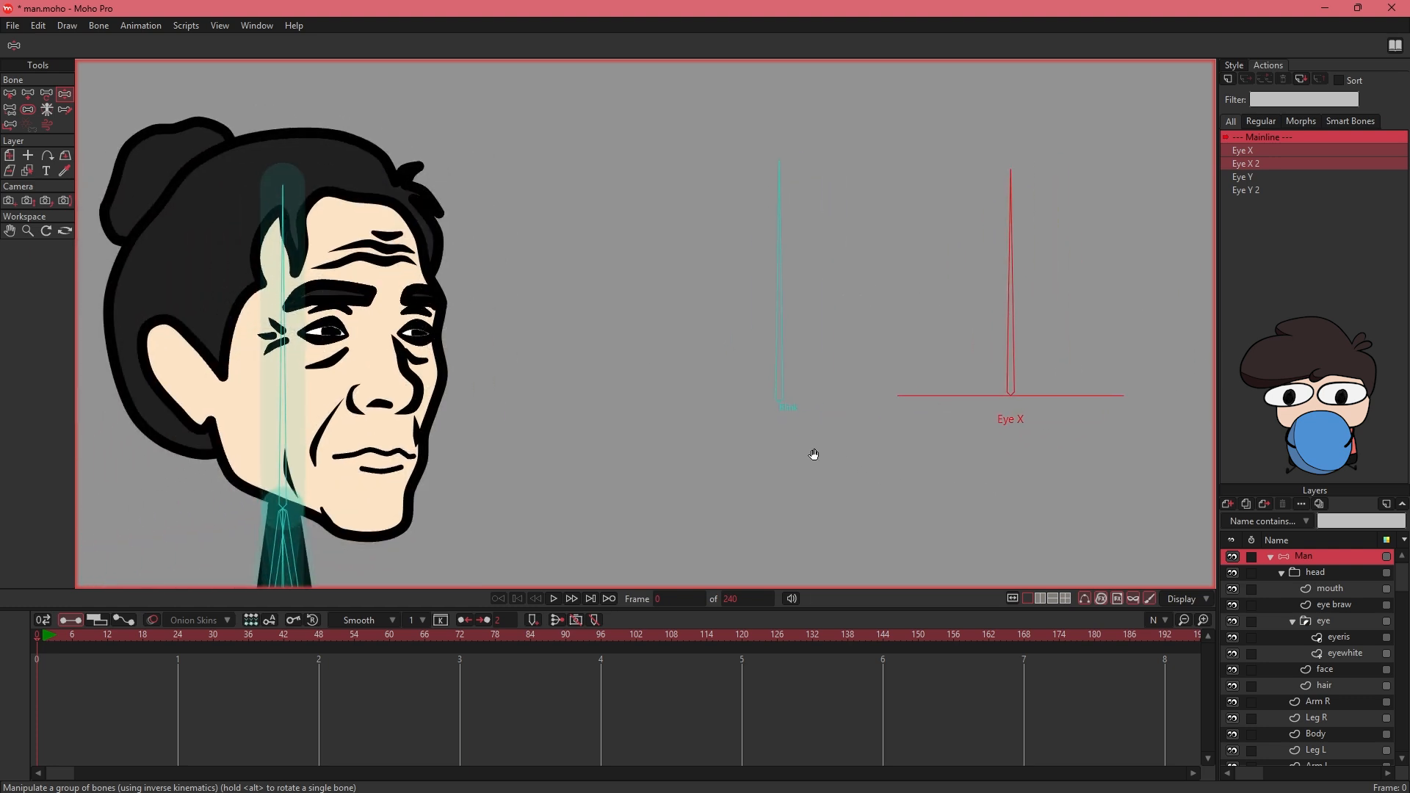
- Make the Blink bone a smart dial with minimum angle -90, maximum angle 0 and a duration of 100 frames
{"action": "left_click", "coordinate": [10, 94]}
{"action": "left_click", "coordinate": [779, 316]}
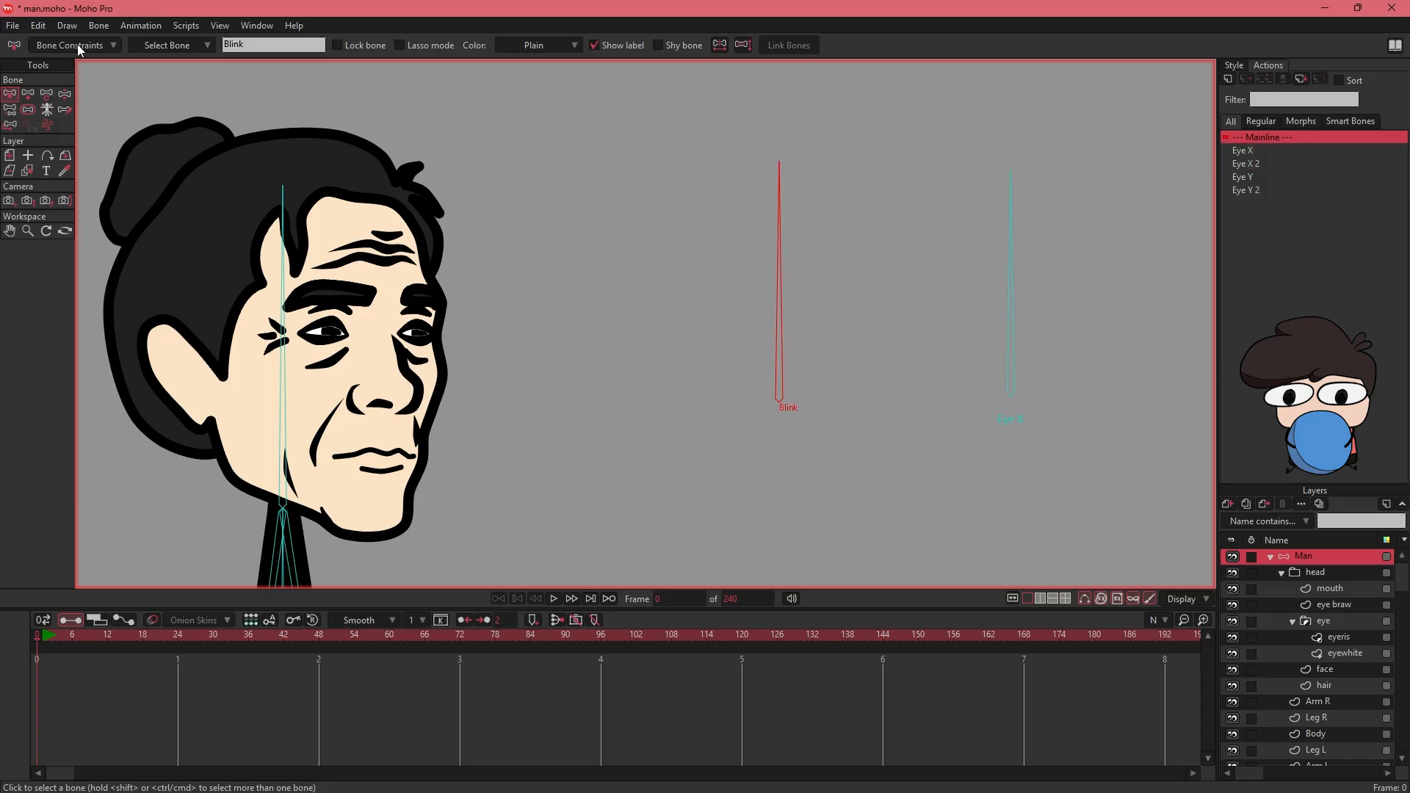
{"action": "left_click", "coordinate": [99, 26]}
{"action": "left_click", "coordinate": [156, 250]}
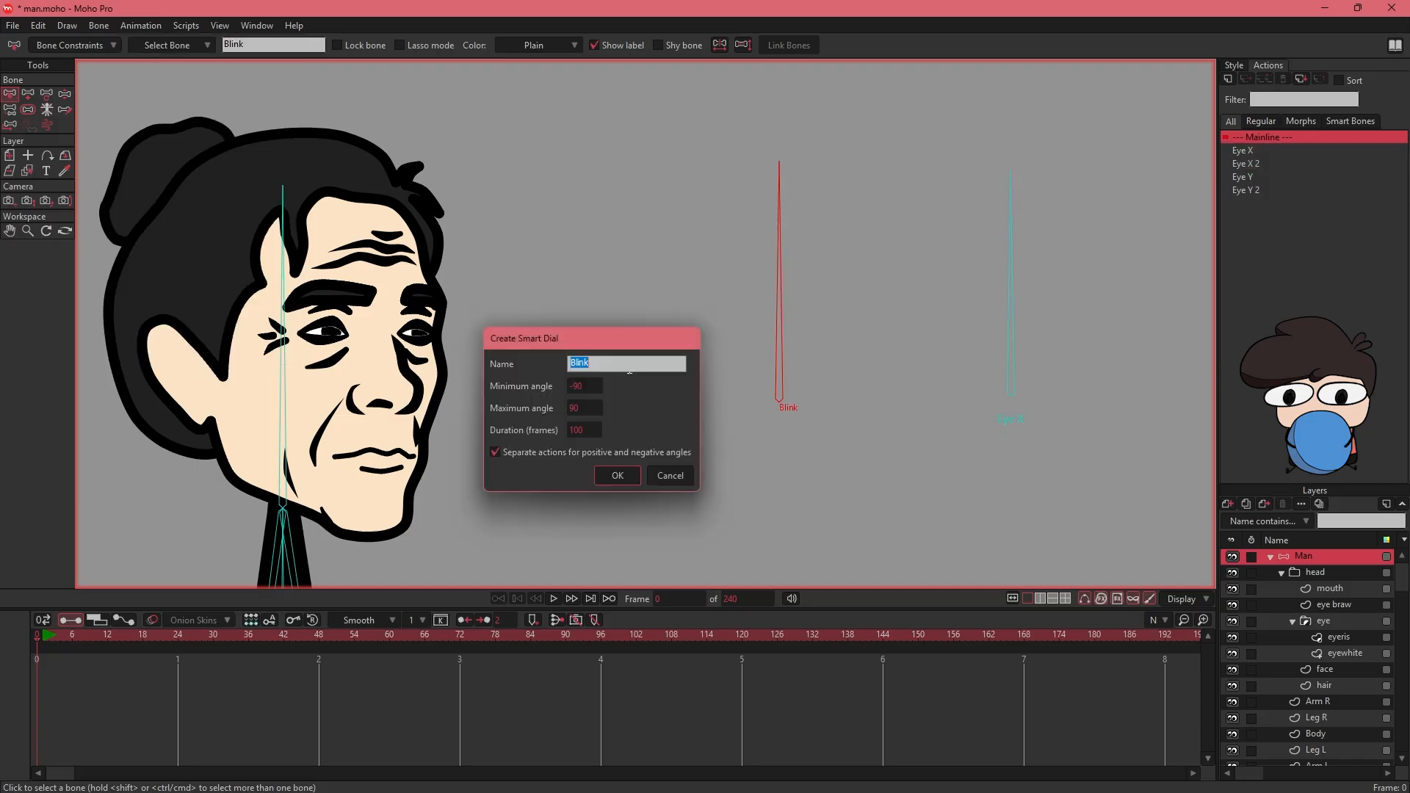
{"action": "left_click", "coordinate": [495, 451]}
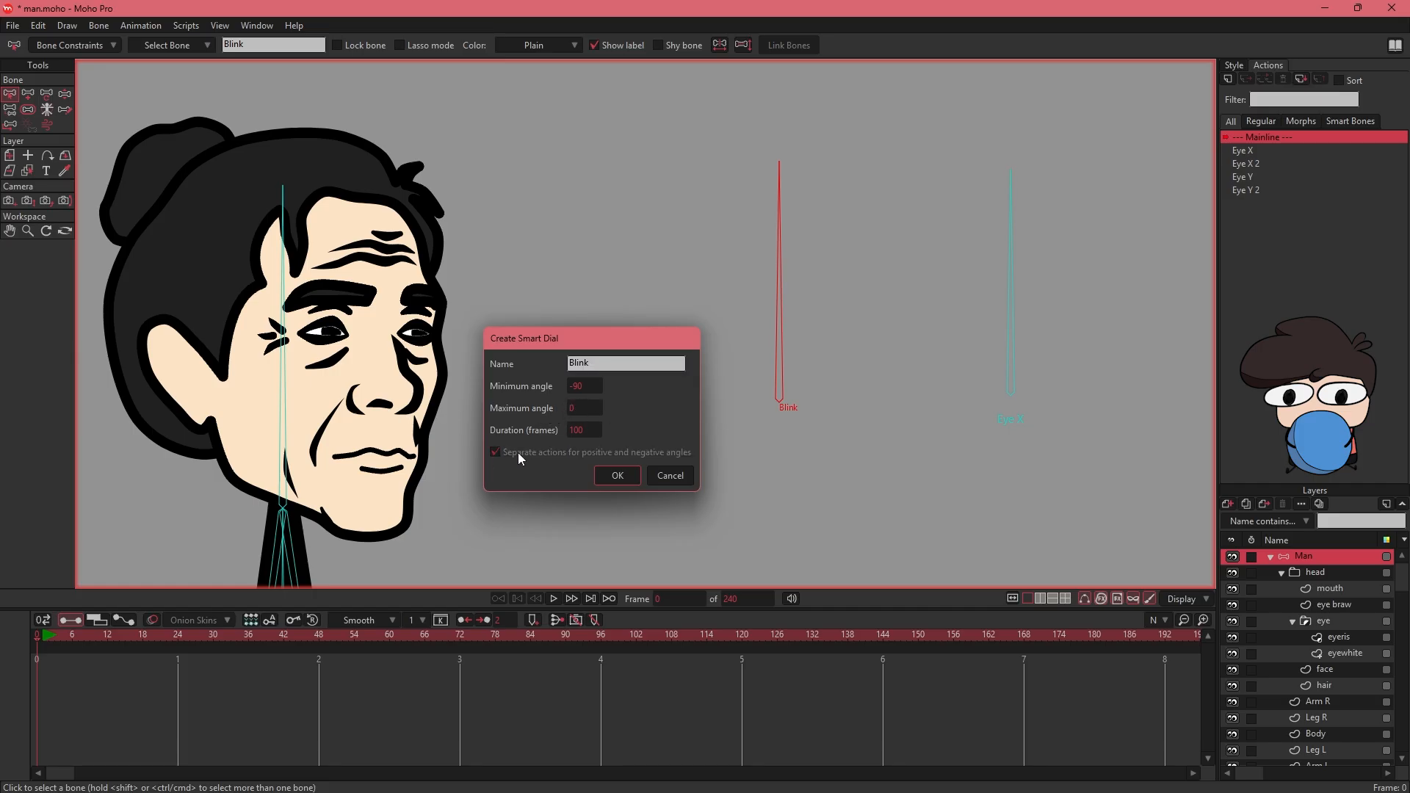
{"action": "left_click", "coordinate": [617, 475]}
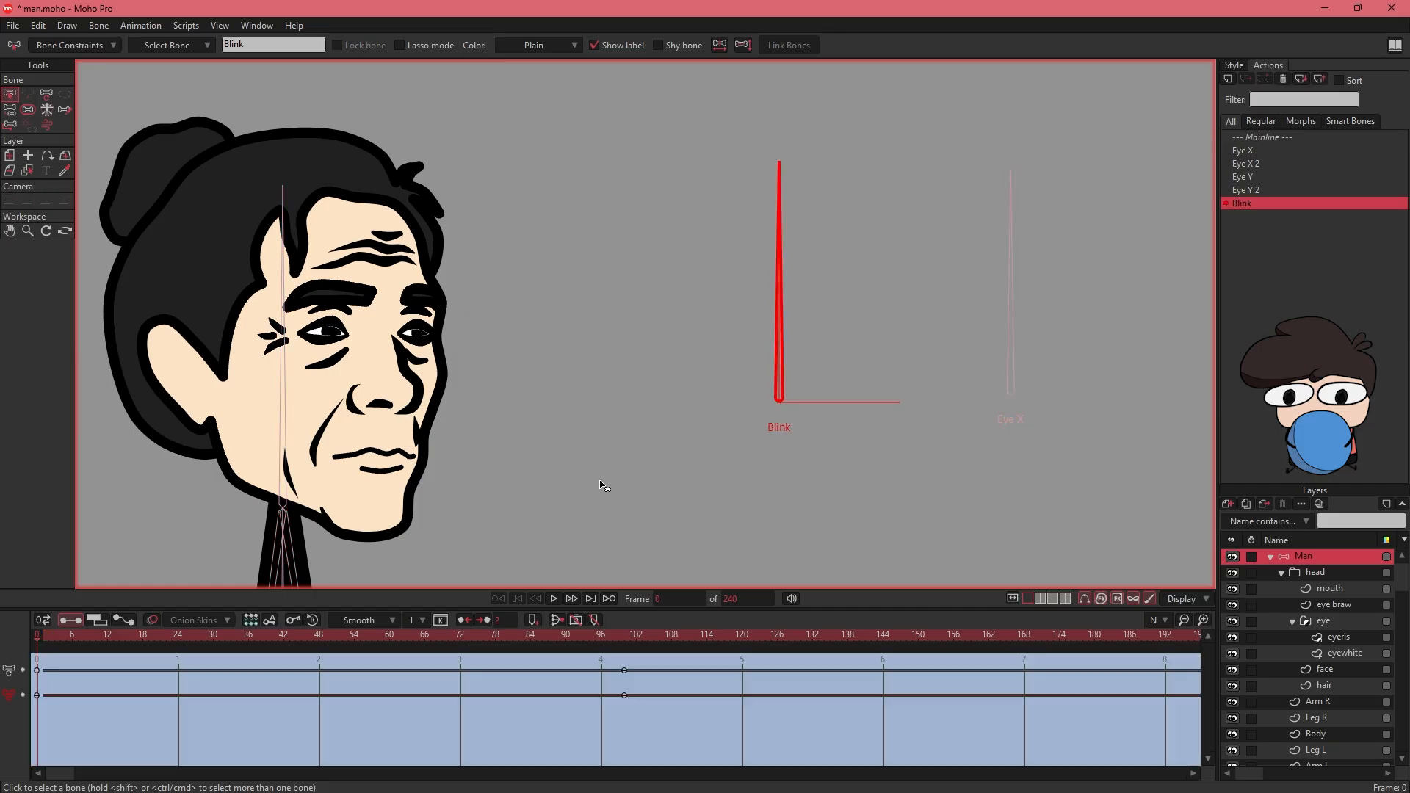
- In the Blink action, place the displaced Blink dial back beside the Eye X dial using Transform Bone
{"action": "left_click", "coordinate": [624, 633]}
{"action": "key", "text": "shift+Left"}
{"action": "left_click_drag", "start_coordinate": [512, 422], "coordinate": [633, 346]}
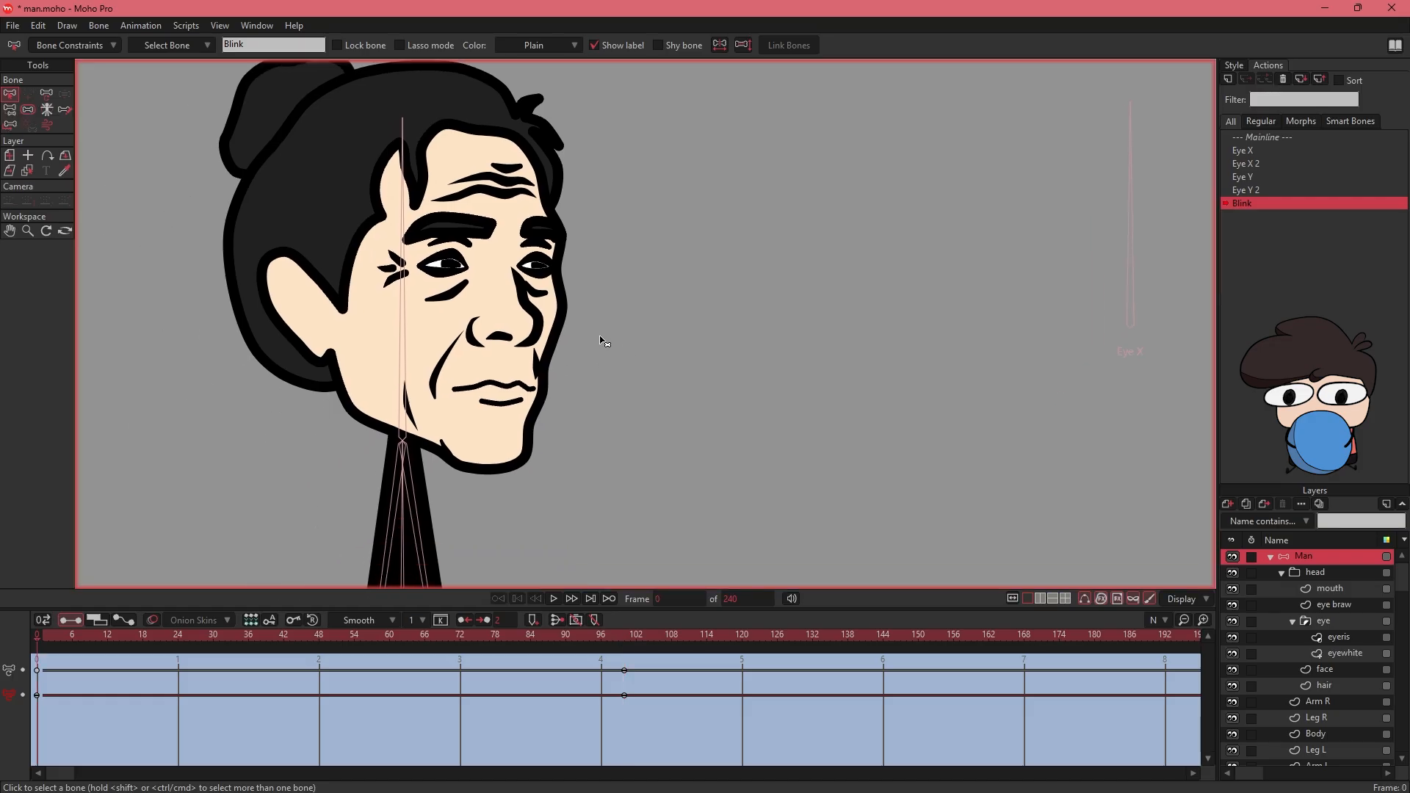
{"action": "key", "text": "ctrl+alt+8"}
{"action": "scroll", "coordinate": [600, 339], "scroll_direction": "down", "scroll_amount": 4}
{"action": "scroll", "coordinate": [601, 341], "scroll_direction": "down", "scroll_amount": 6}
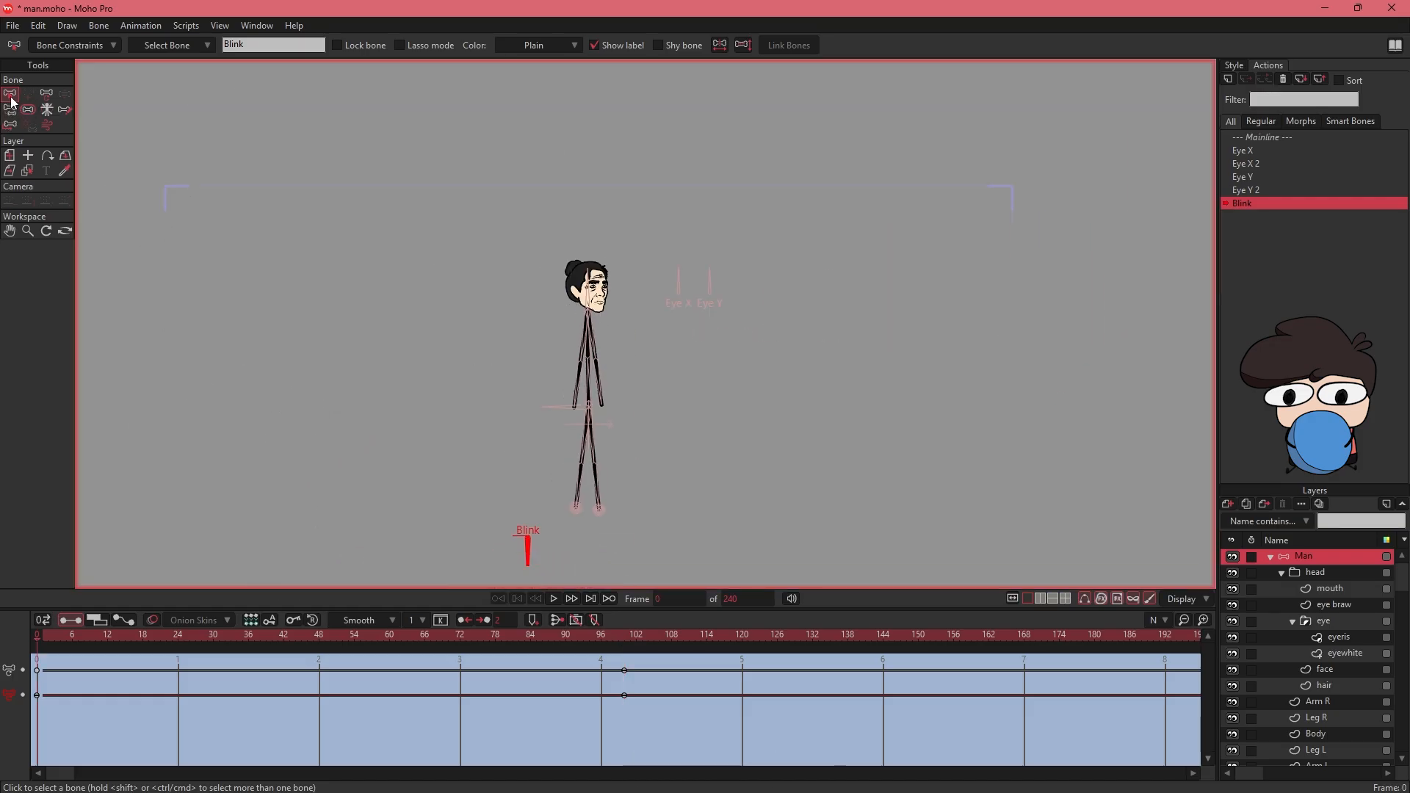
{"action": "left_click", "coordinate": [48, 95]}
{"action": "left_click_drag", "start_coordinate": [369, 315], "coordinate": [349, 284]}
{"action": "key", "text": "ctrl+z"}
{"action": "left_click_drag", "start_coordinate": [513, 505], "coordinate": [636, 259]}
{"action": "scroll", "coordinate": [637, 257], "scroll_direction": "up", "scroll_amount": 5}
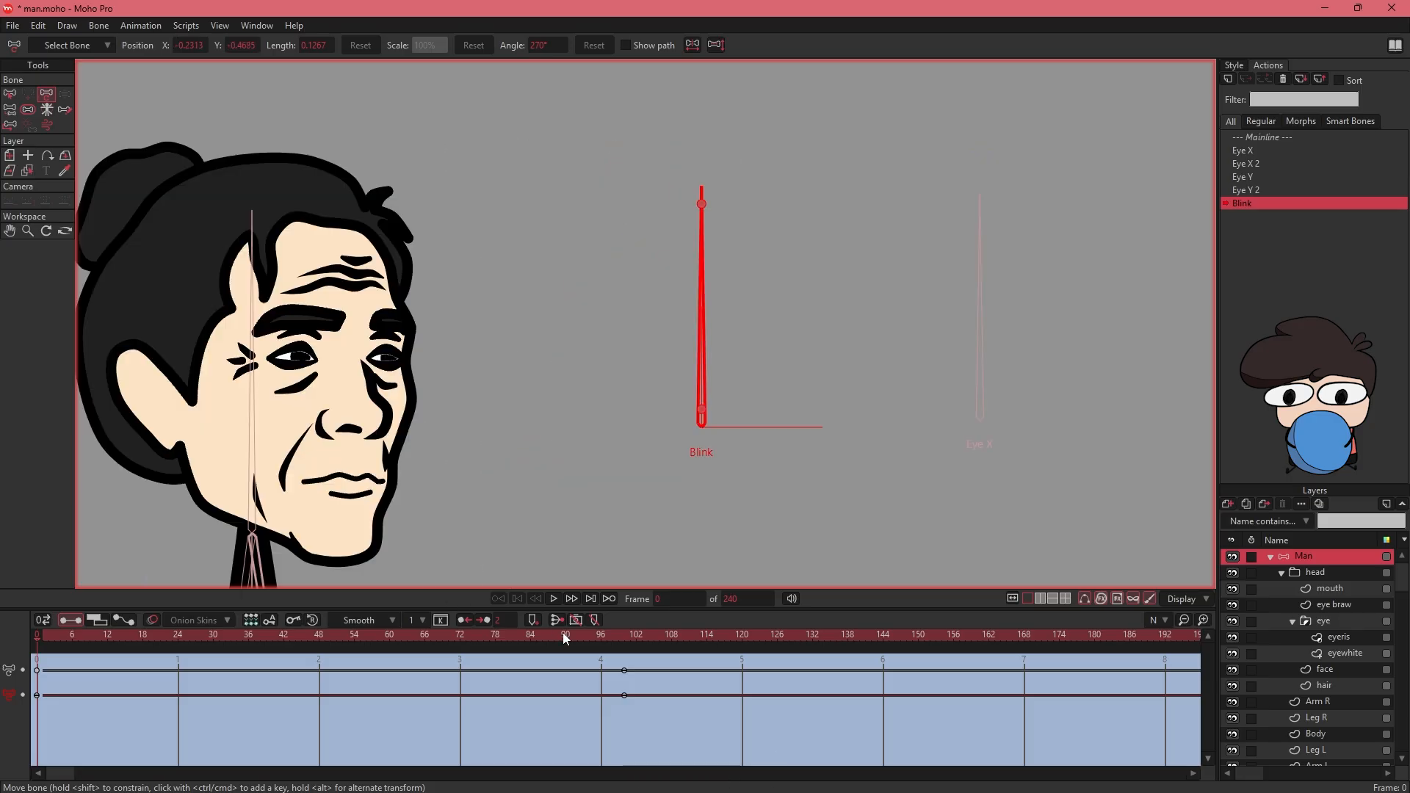
- At frame 100 of the Blink action, close the near eye on the eyewhite layer by bringing its upper lid points to the lower lid
{"action": "left_click_drag", "start_coordinate": [631, 637], "coordinate": [624, 638]}
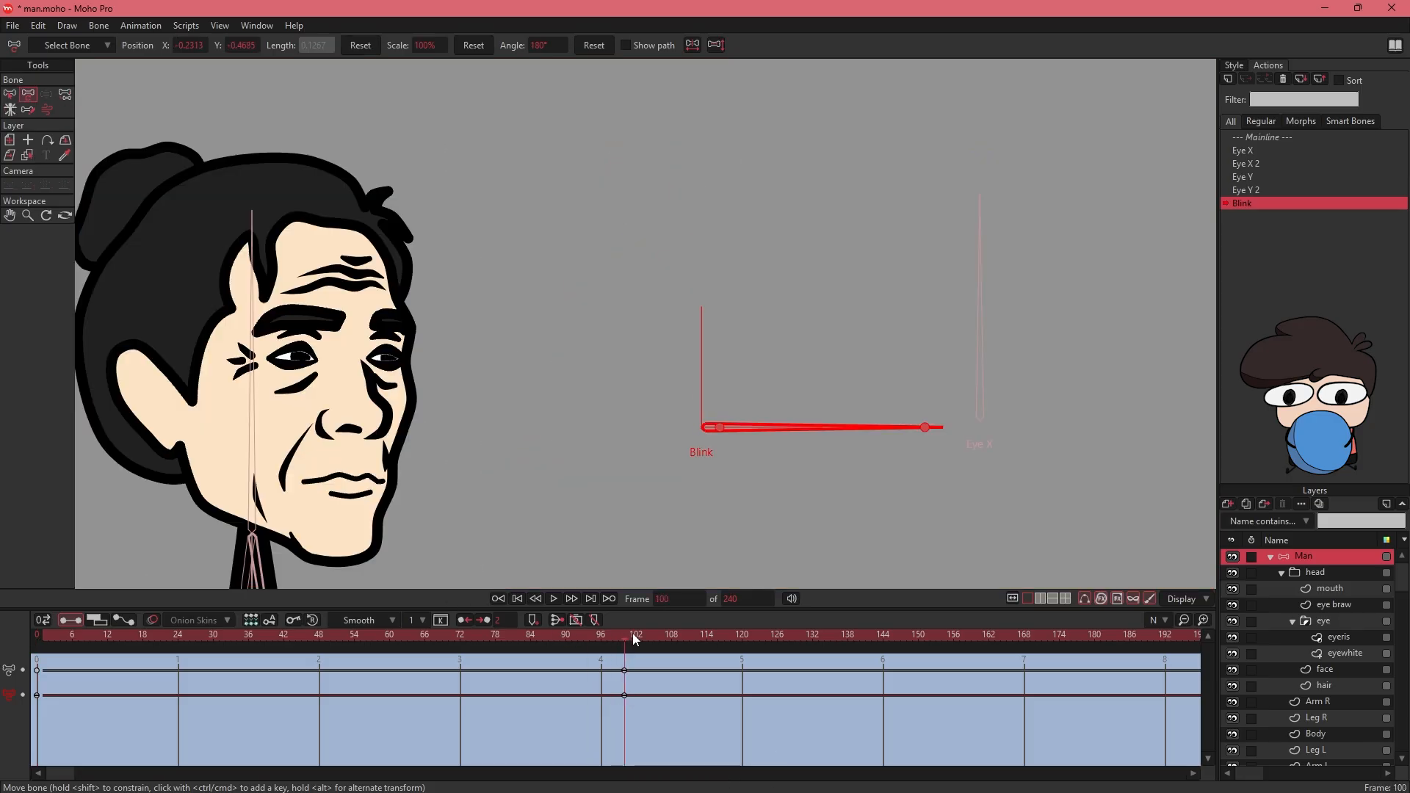
{"action": "double_click", "coordinate": [1343, 653]}
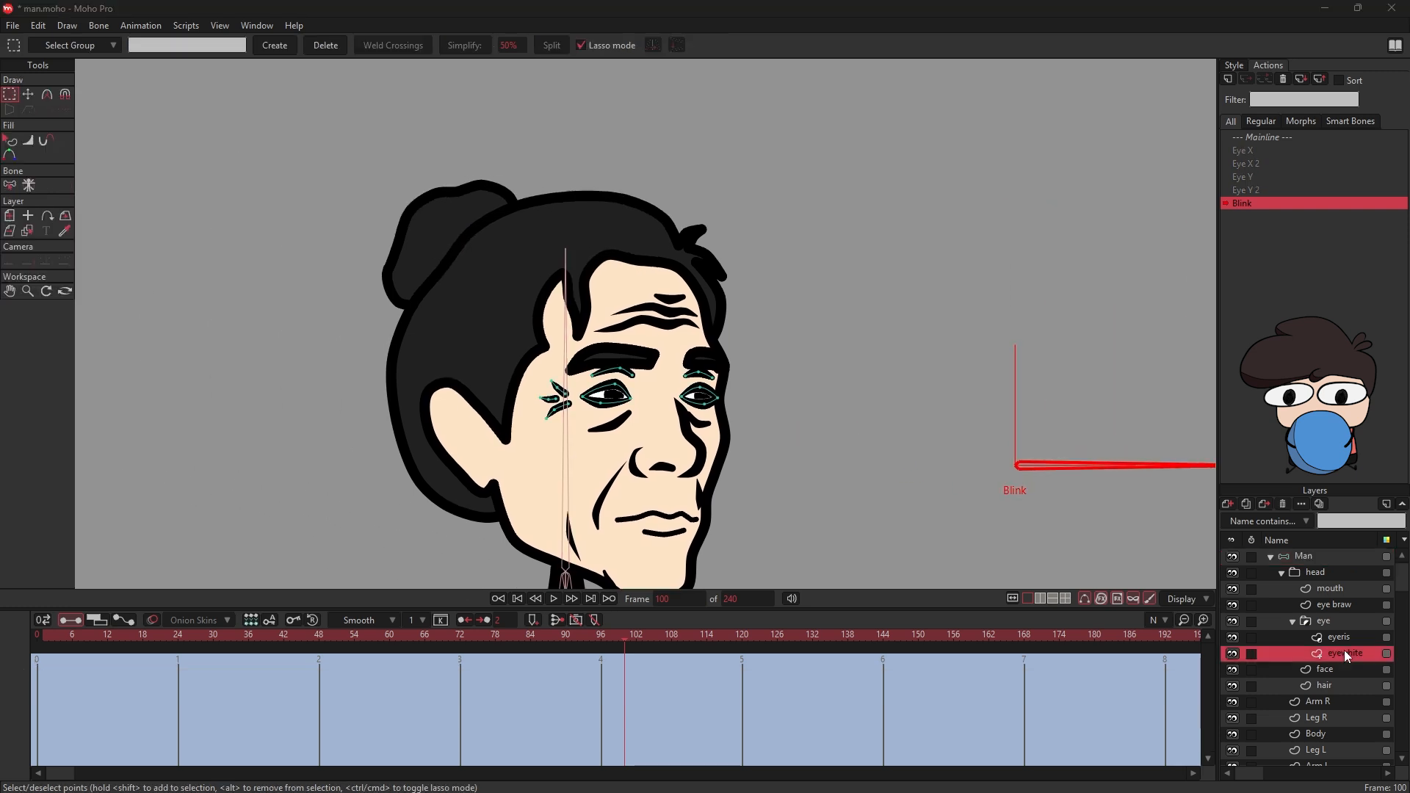
{"action": "left_click", "coordinate": [1251, 601]}
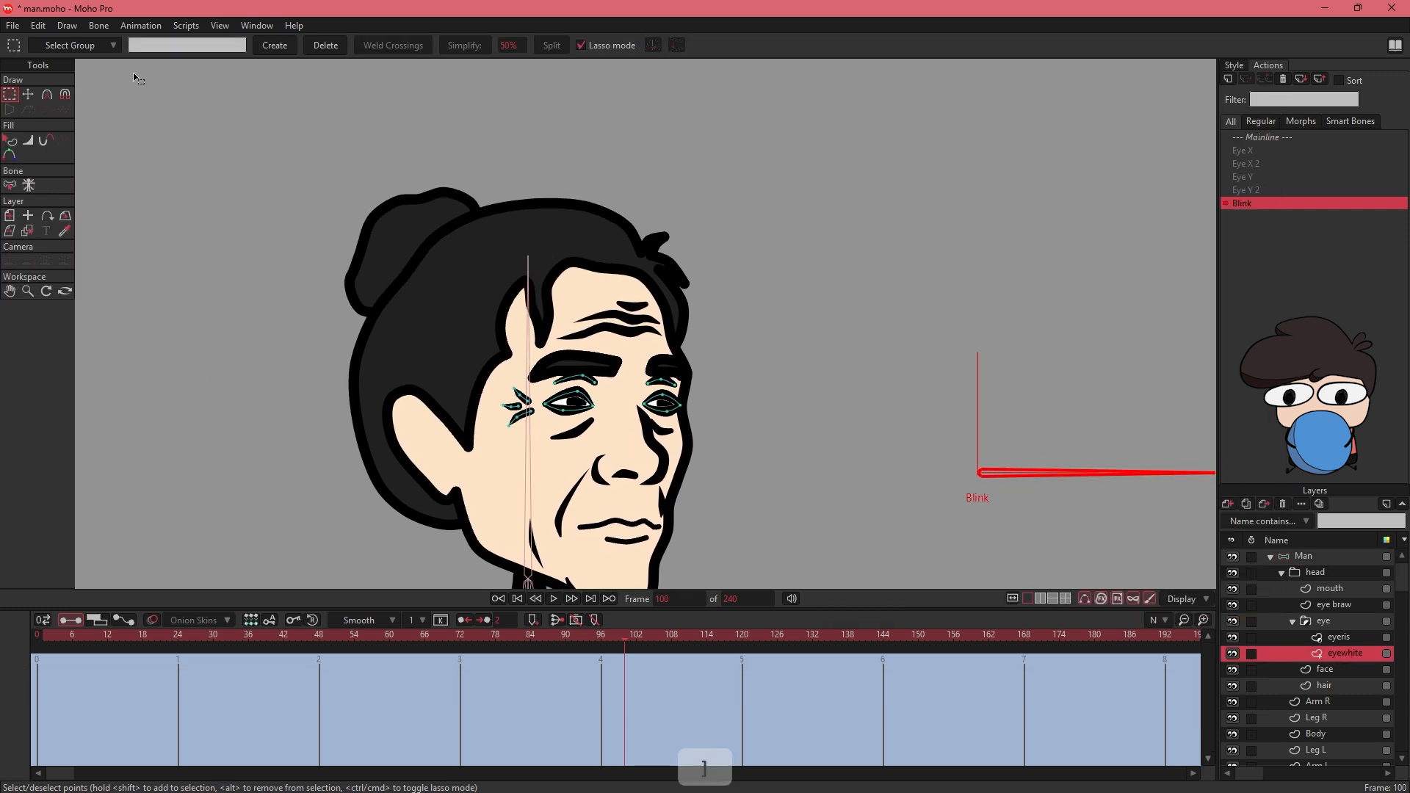
{"action": "key", "text": "t"}
{"action": "key", "text": "ctrl+alt+9"}
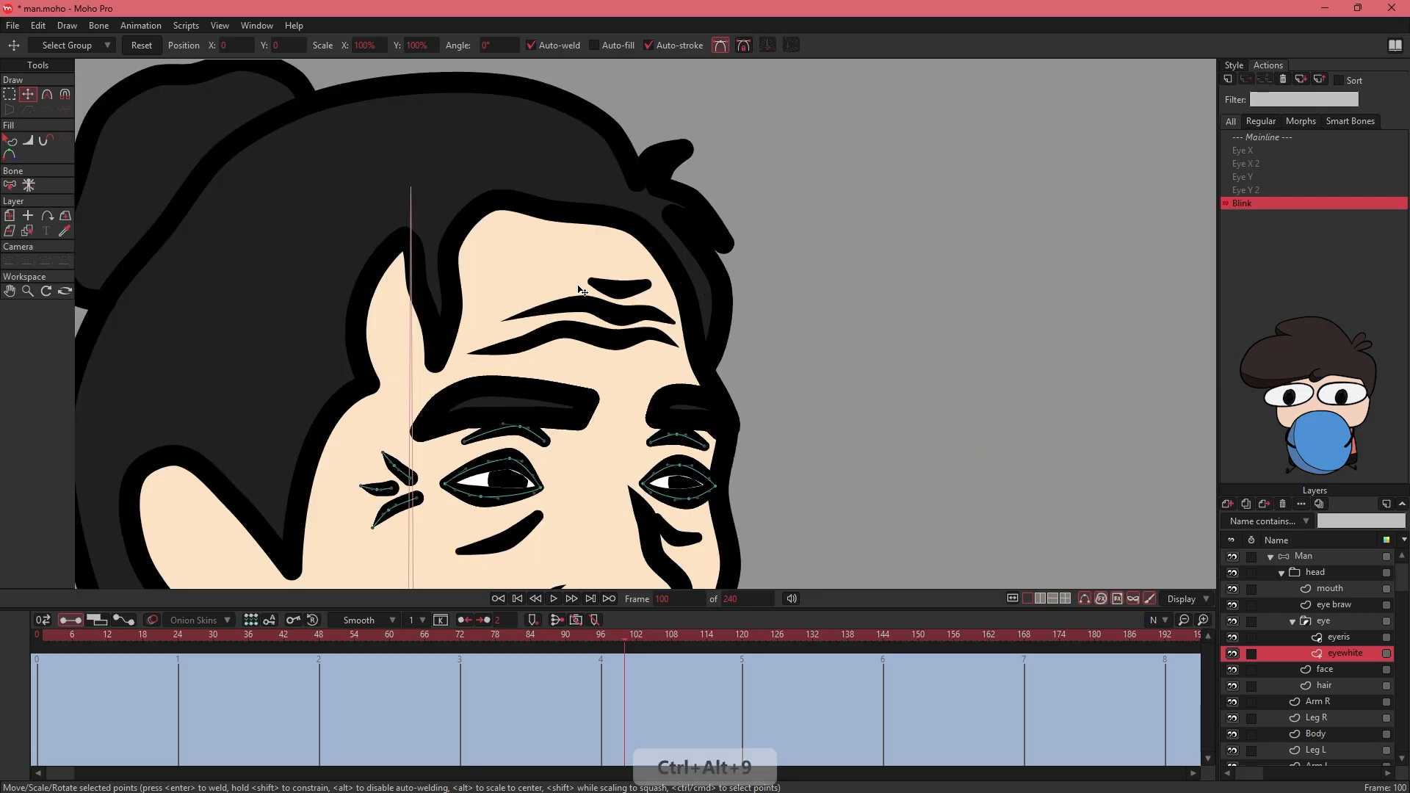
{"action": "left_click_drag", "start_coordinate": [468, 347], "coordinate": [430, 401]}
{"action": "left_click", "coordinate": [517, 414]}
{"action": "left_click_drag", "start_coordinate": [513, 415], "coordinate": [511, 409]}
{"action": "left_click_drag", "start_coordinate": [354, 370], "coordinate": [375, 398]}
{"action": "left_click_drag", "start_coordinate": [465, 412], "coordinate": [411, 418]}
{"action": "left_click", "coordinate": [526, 408]}
{"action": "left_click_drag", "start_coordinate": [515, 411], "coordinate": [520, 416]}
{"action": "left_click_drag", "start_coordinate": [410, 417], "coordinate": [352, 399]}
{"action": "left_click_drag", "start_coordinate": [440, 366], "coordinate": [505, 339]}
{"action": "left_click_drag", "start_coordinate": [507, 388], "coordinate": [509, 395]}
{"action": "left_click_drag", "start_coordinate": [545, 286], "coordinate": [560, 350]}
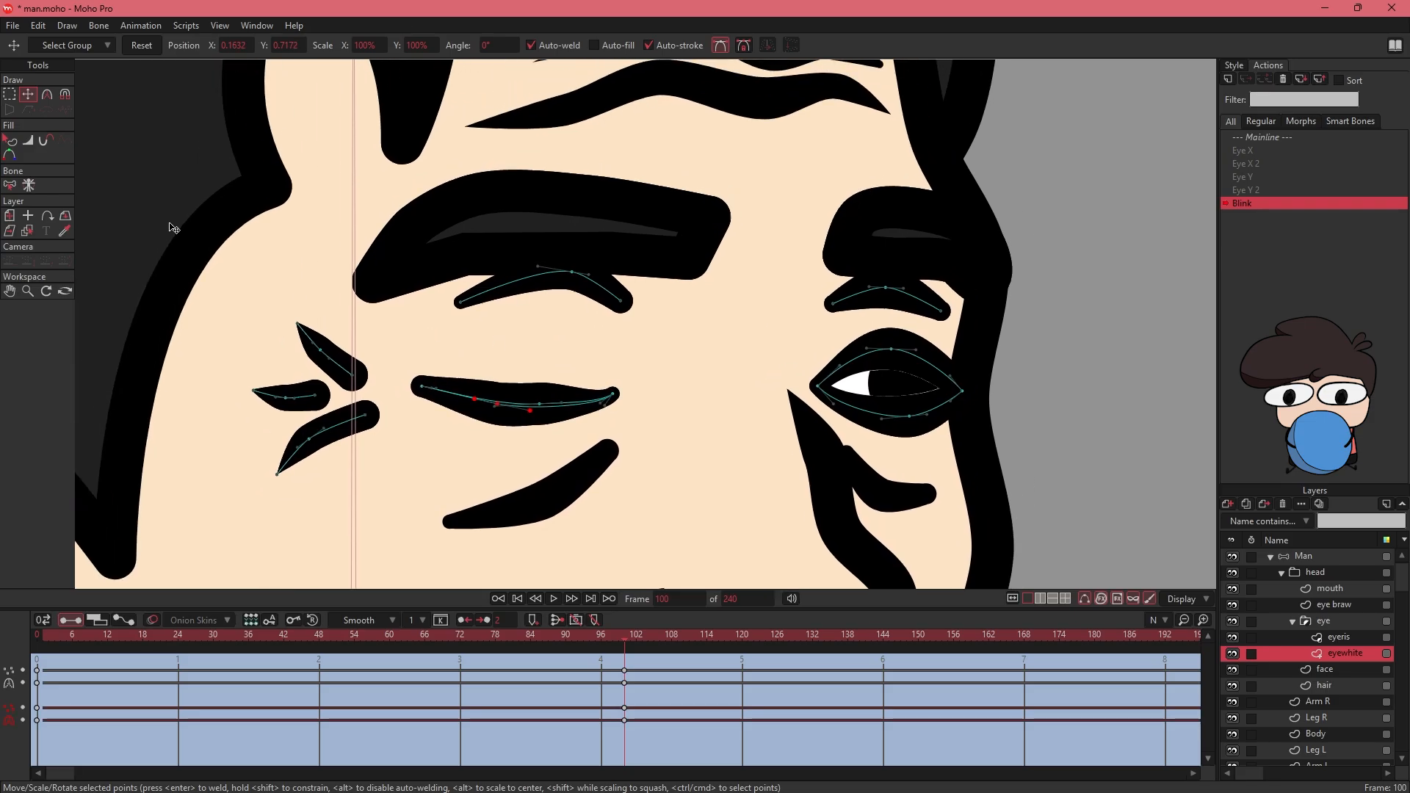
- Lower the eyelid crease above the near eye slightly at frame 100
{"action": "left_click", "coordinate": [10, 95]}
{"action": "left_click_drag", "start_coordinate": [447, 323], "coordinate": [444, 324]}
{"action": "key", "text": "t"}
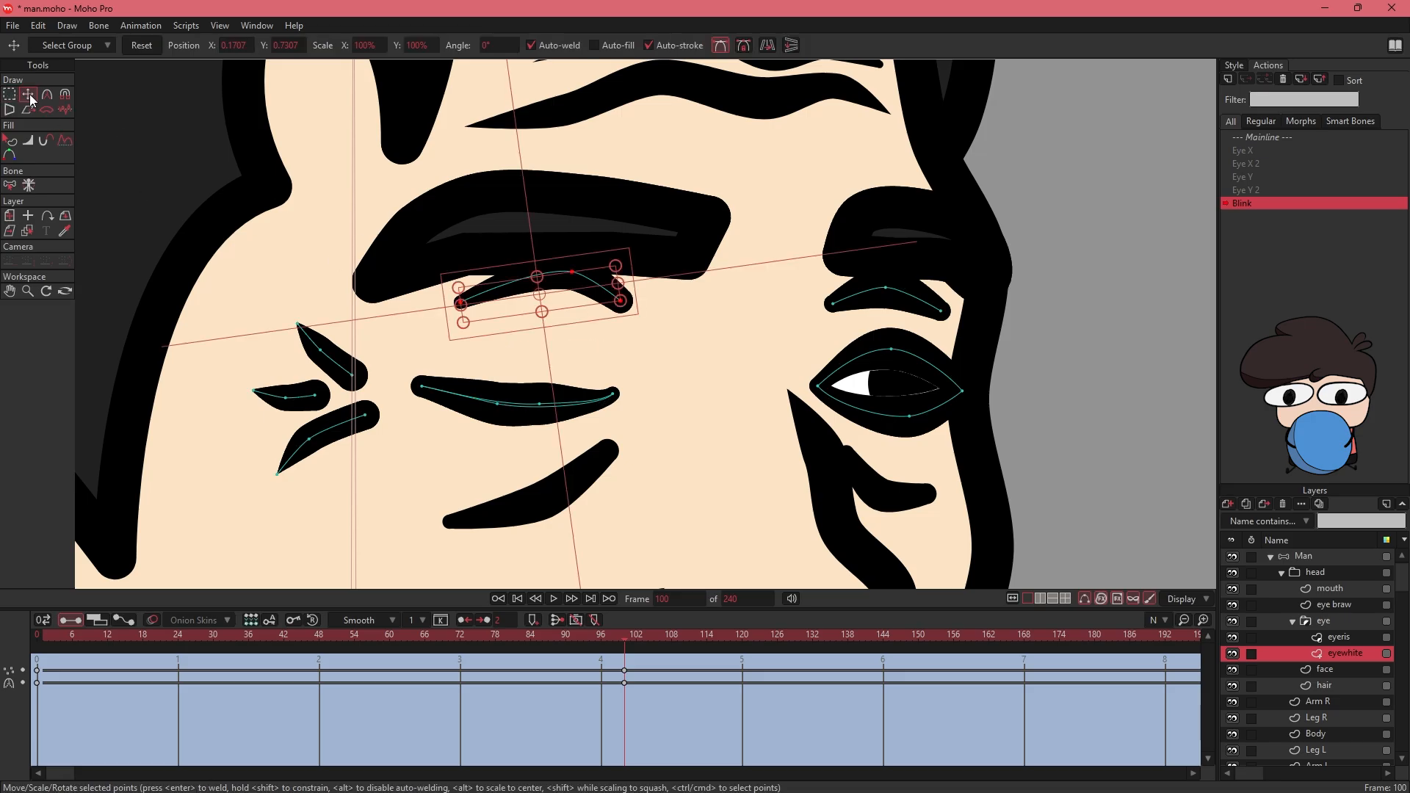
{"action": "left_click_drag", "start_coordinate": [589, 284], "coordinate": [584, 308]}
{"action": "left_click_drag", "start_coordinate": [674, 333], "coordinate": [673, 303]}
- Close the far eye by pulling its upper lid down to the lower lid, and adjust the crease above it
{"action": "left_click_drag", "start_coordinate": [794, 342], "coordinate": [584, 339]}
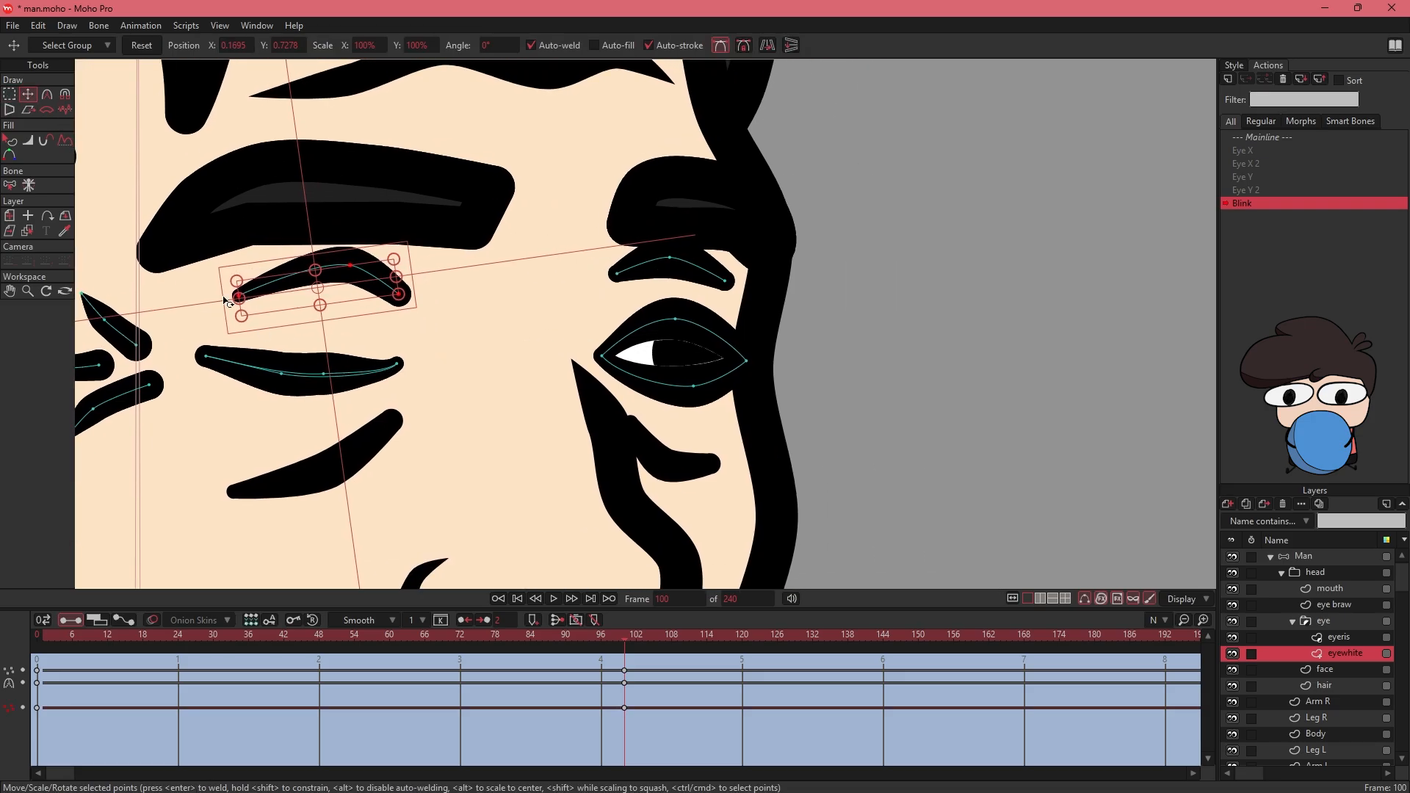
{"action": "left_click_drag", "start_coordinate": [678, 324], "coordinate": [676, 375]}
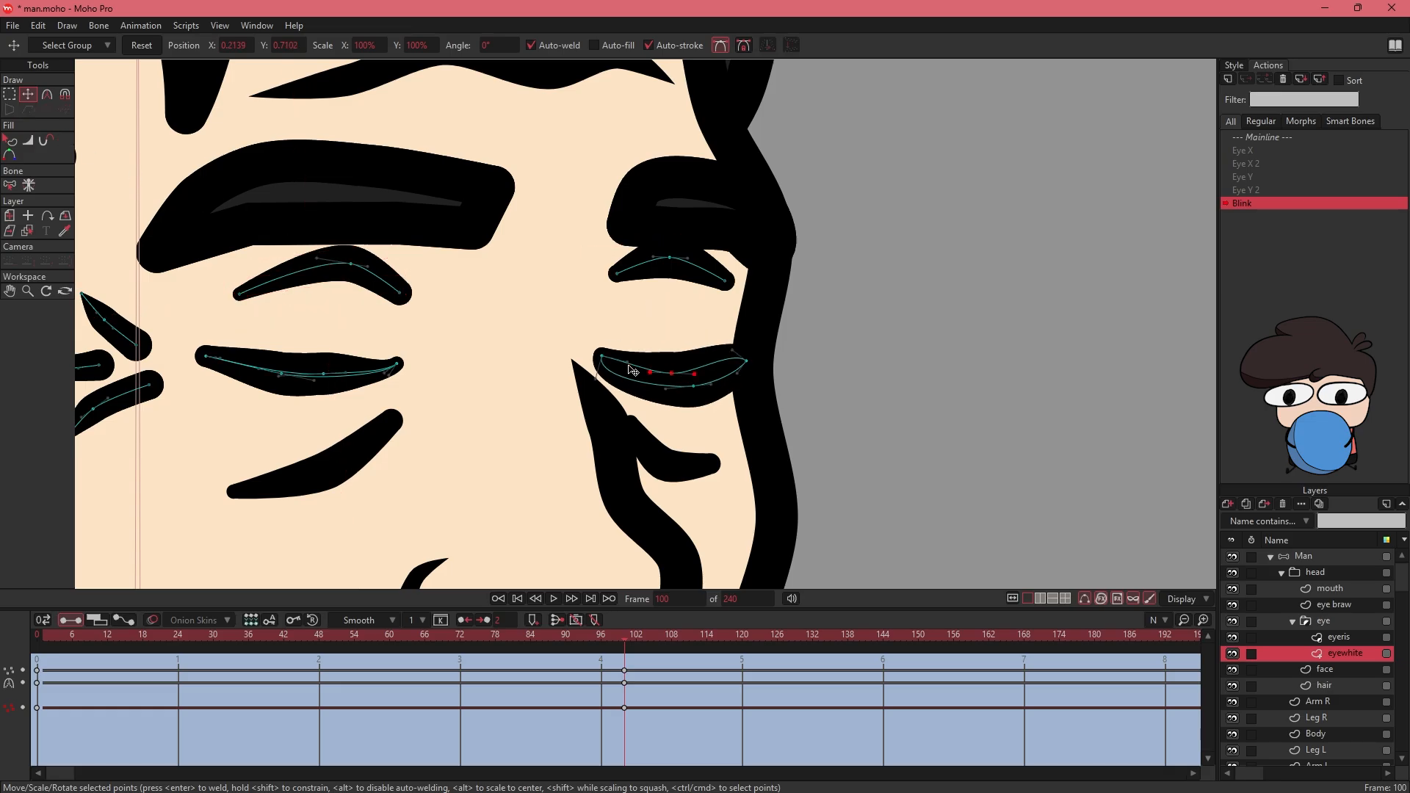
{"action": "left_click", "coordinate": [612, 366]}
{"action": "left_click", "coordinate": [746, 361]}
{"action": "left_click", "coordinate": [603, 357]}
{"action": "key", "text": "g"}
{"action": "key", "text": "t"}
{"action": "mouse_move", "coordinate": [618, 245]}
{"action": "left_mouse_down"}
{"action": "mouse_move", "coordinate": [611, 288]}
{"action": "mouse_move", "coordinate": [671, 294]}
{"action": "left_mouse_up"}
{"action": "key", "text": "g"}
{"action": "left_click", "coordinate": [765, 302]}
{"action": "key", "text": "Escape"}
- Preview the blink by scrubbing the Blink action, and test the Blink dial on the Man layer in the Mainline
{"action": "left_click_drag", "start_coordinate": [623, 633], "coordinate": [1, 611]}
{"action": "left_click_drag", "start_coordinate": [360, 644], "coordinate": [37, 647]}
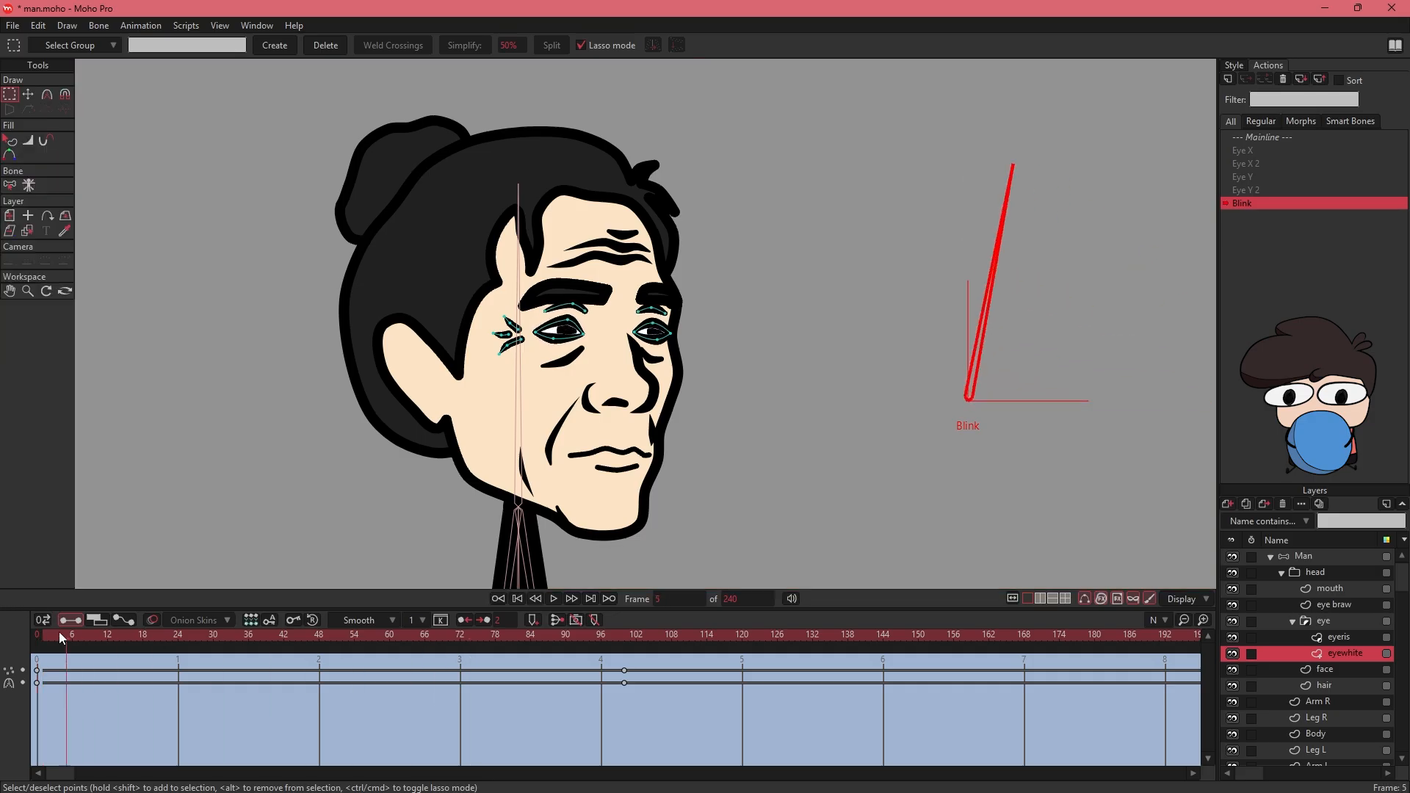
{"action": "double_click", "coordinate": [1262, 138]}
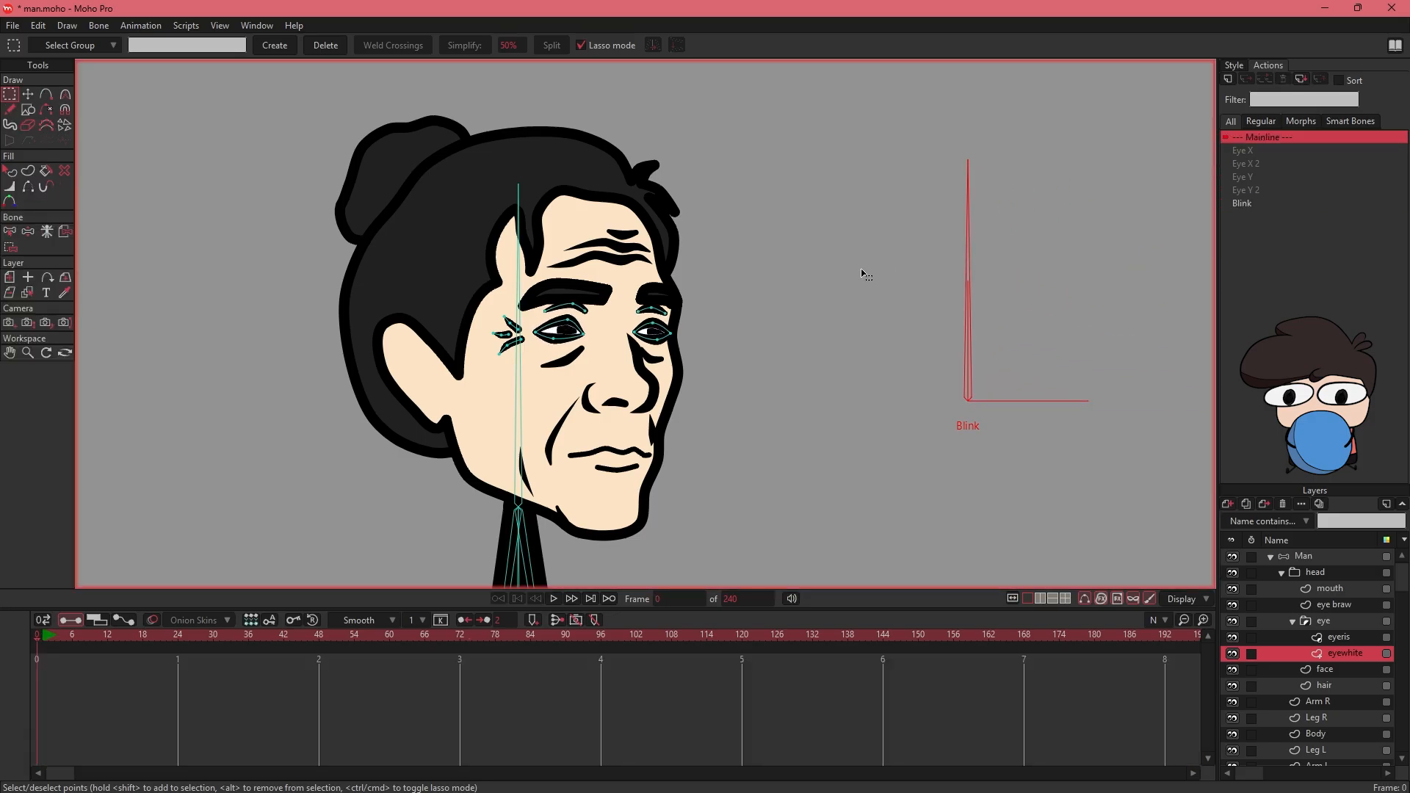
{"action": "key", "text": "ctrl+alt+8"}
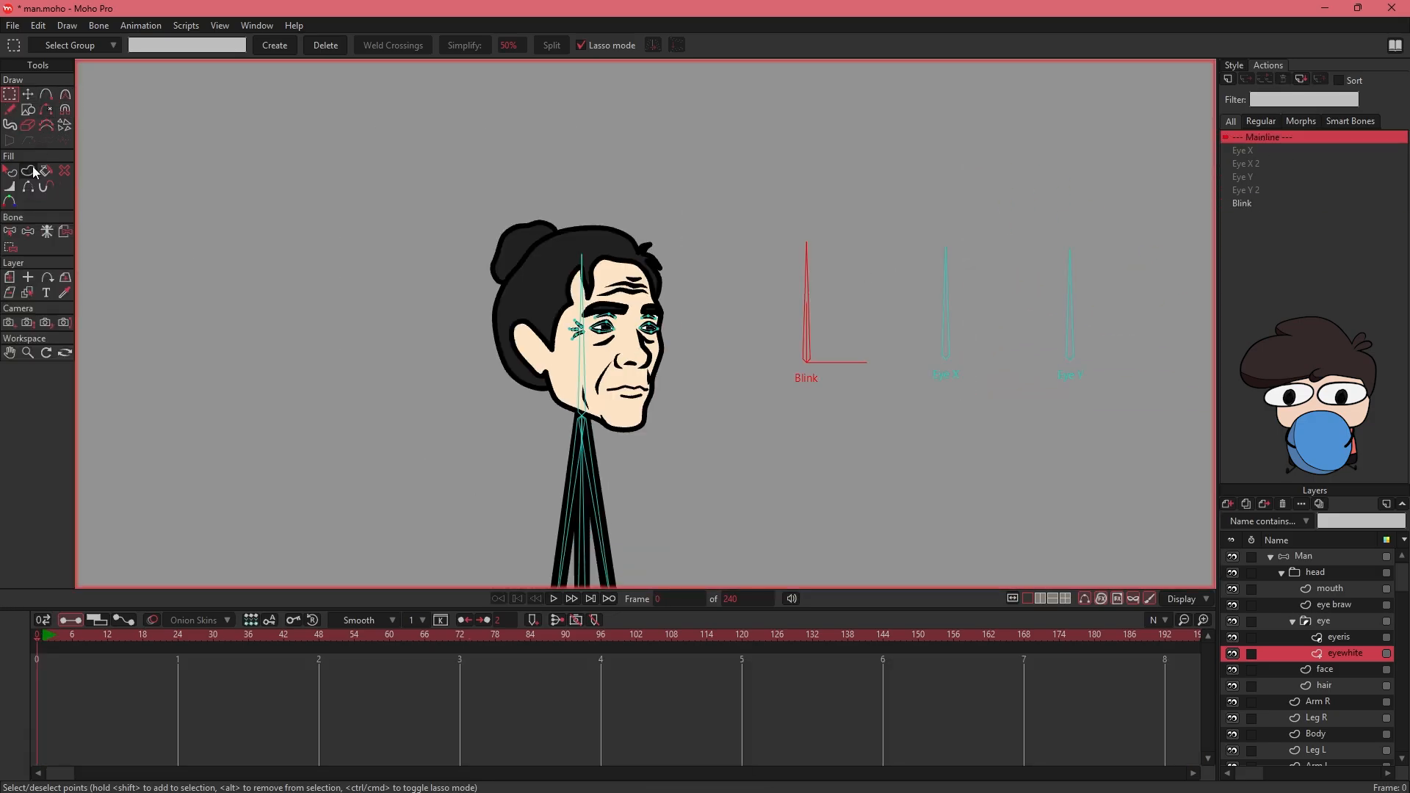
{"action": "left_click", "coordinate": [1303, 556]}
{"action": "left_click_drag", "start_coordinate": [807, 249], "coordinate": [911, 394]}
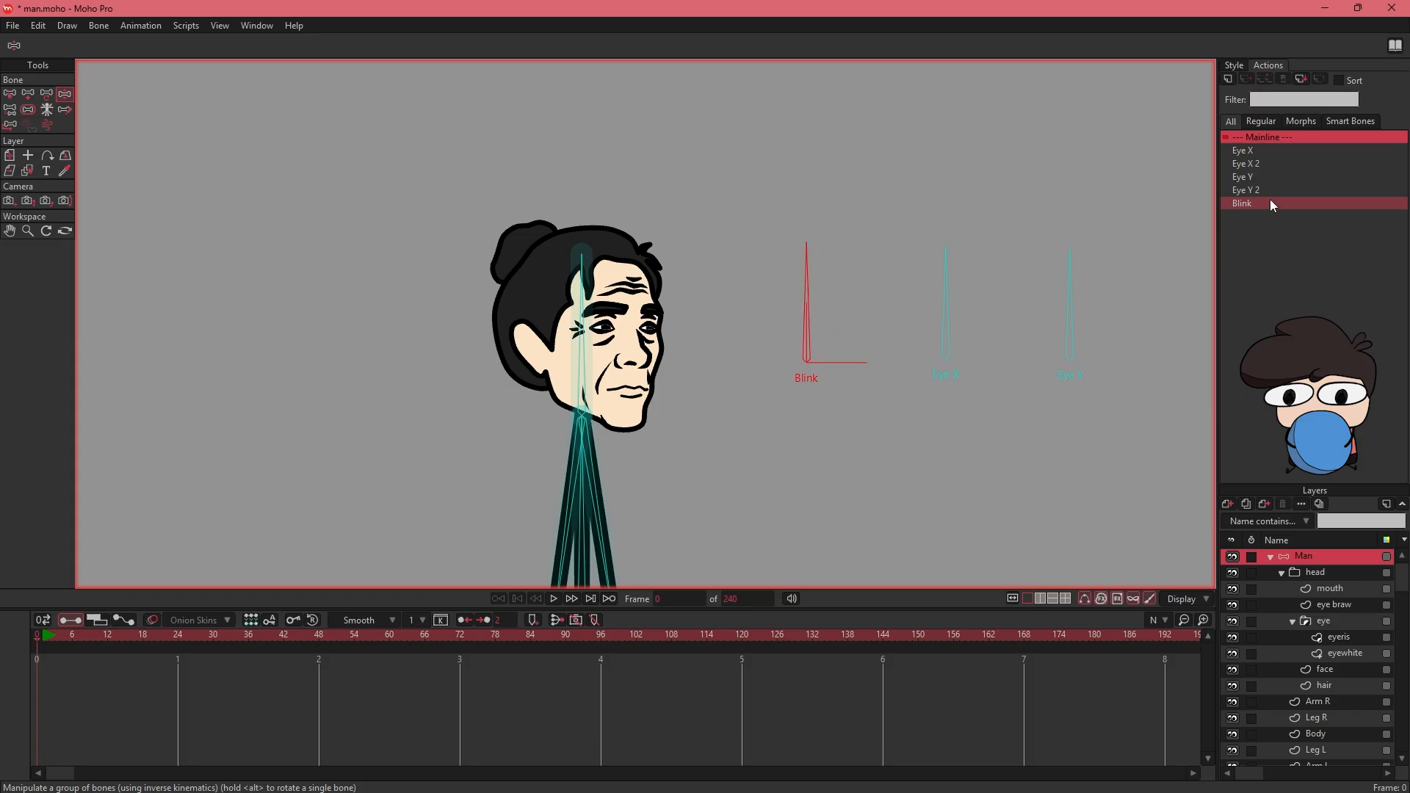
- In the Blink action, move the Blink bone's frame 100 keyframes to frame 240
{"action": "double_click", "coordinate": [1244, 203]}
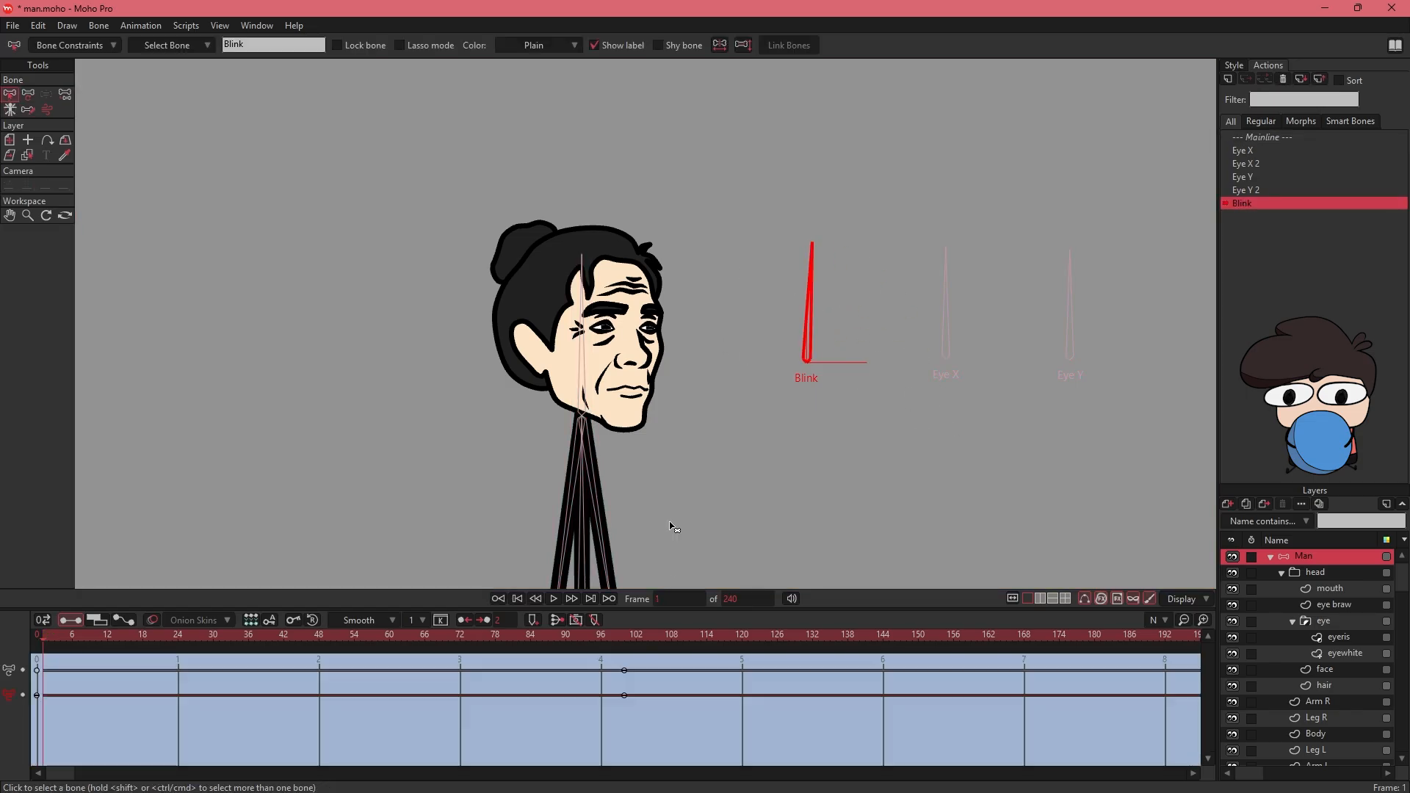
{"action": "left_click_drag", "start_coordinate": [69, 774], "coordinate": [152, 777]}
{"action": "left_click_drag", "start_coordinate": [218, 691], "coordinate": [816, 673]}
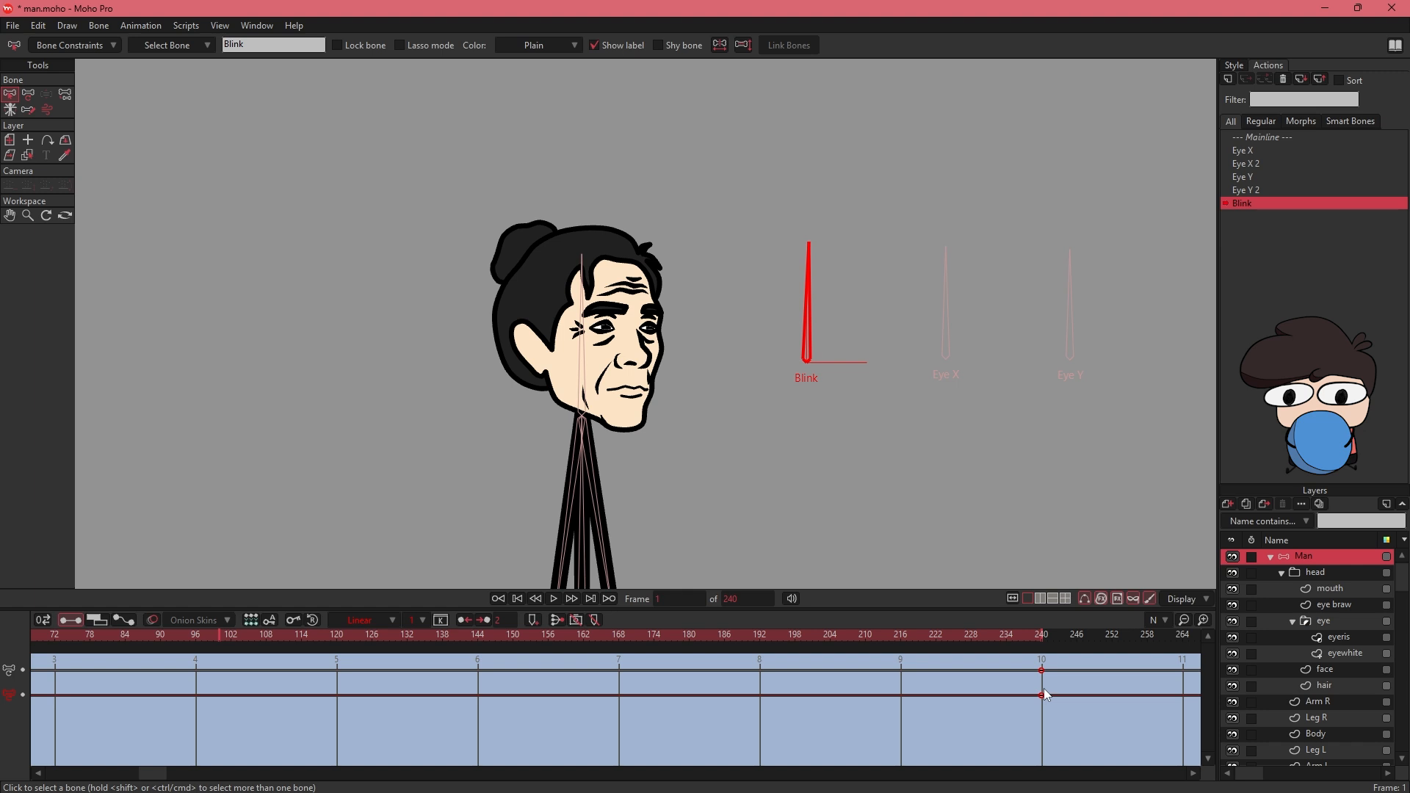
- Return to the Mainline and test the Blink, Eye X and Eye Y dials together with Manipulate Bones
{"action": "double_click", "coordinate": [1258, 137]}
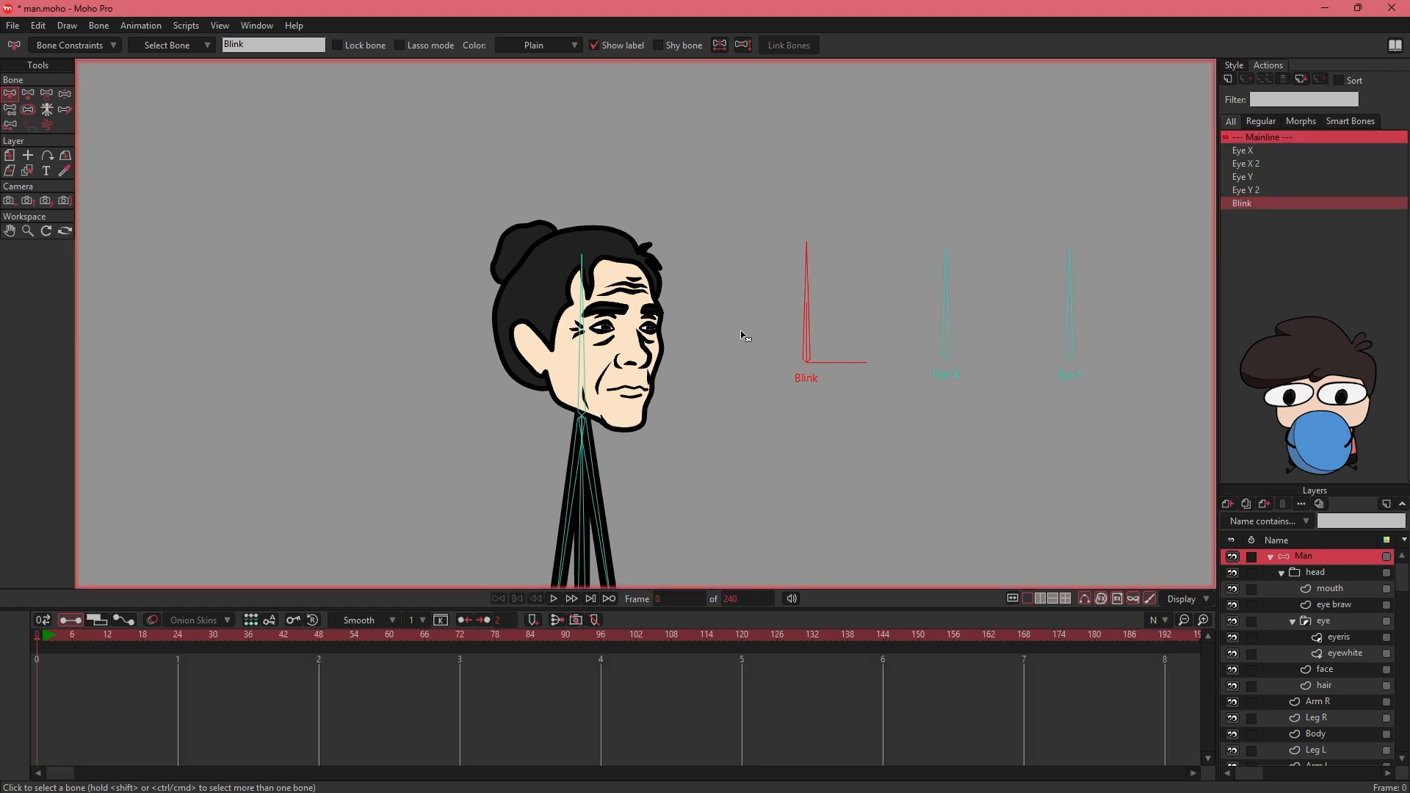
{"action": "left_click", "coordinate": [66, 93]}
{"action": "left_click_drag", "start_coordinate": [808, 276], "coordinate": [813, 243]}
{"action": "left_click_drag", "start_coordinate": [946, 251], "coordinate": [982, 304]}
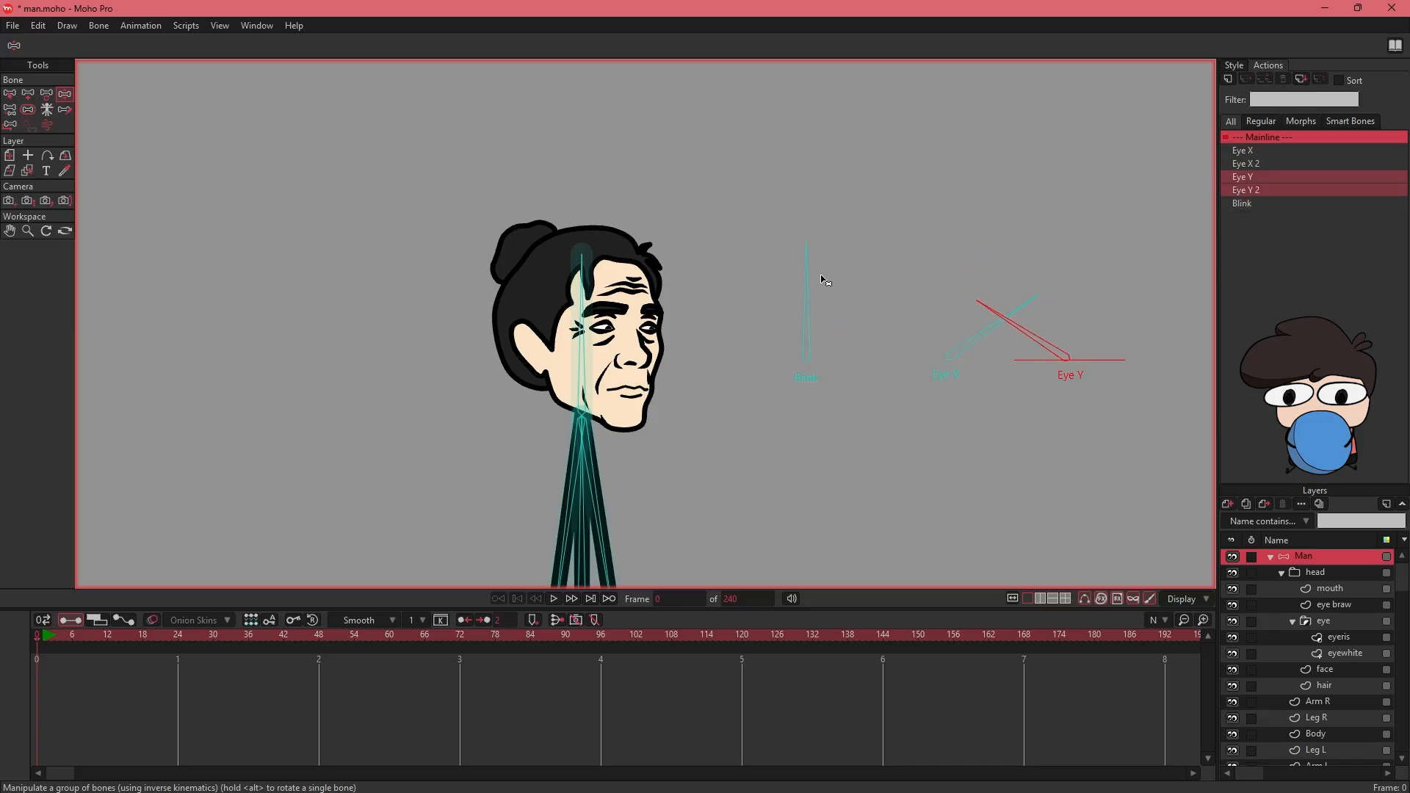
{"action": "left_click_drag", "start_coordinate": [808, 260], "coordinate": [873, 291]}
{"action": "left_click_drag", "start_coordinate": [903, 291], "coordinate": [817, 289]}
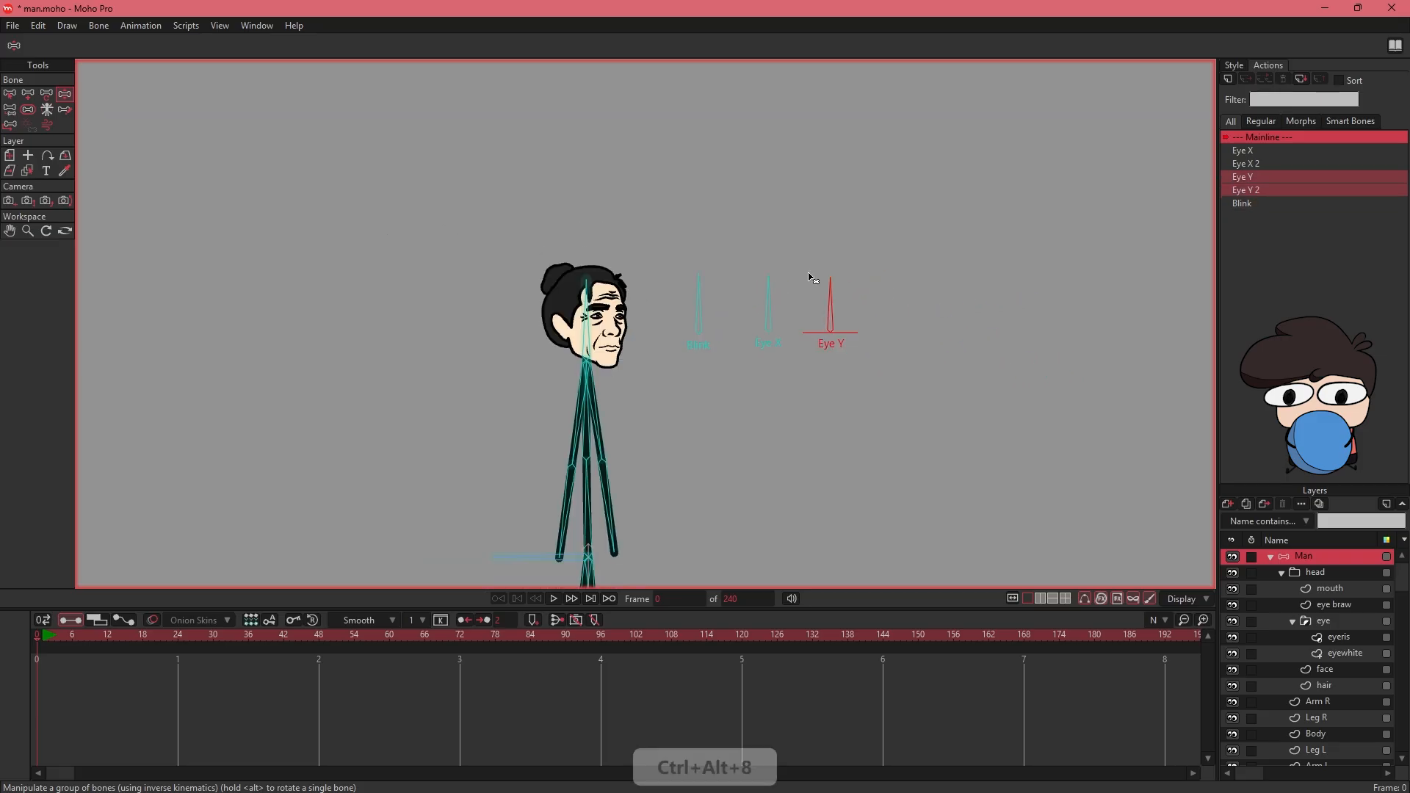
- Examine the character's face and the line artwork on the mouth layer
{"action": "mouse_move", "coordinate": [580, 483]}
{"action": "left_mouse_down"}
{"action": "mouse_move", "coordinate": [615, 268]}
{"action": "mouse_move", "coordinate": [587, 479]}
{"action": "left_mouse_up"}
{"action": "left_click_drag", "start_coordinate": [593, 293], "coordinate": [610, 447]}
{"action": "key", "text": "ctrl+alt+9"}
{"action": "key", "text": "ctrl+alt+9"}
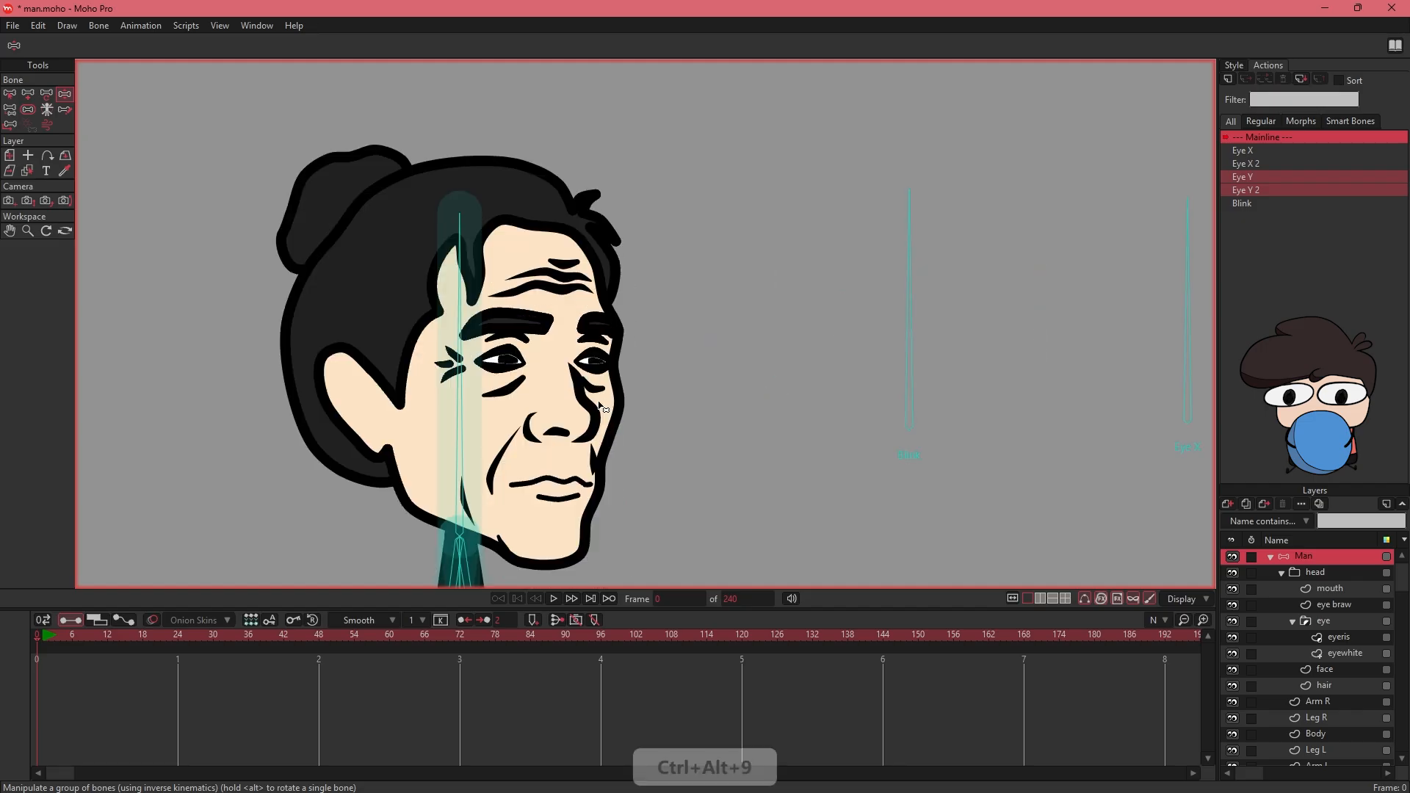
{"action": "left_click_drag", "start_coordinate": [512, 434], "coordinate": [521, 366]}
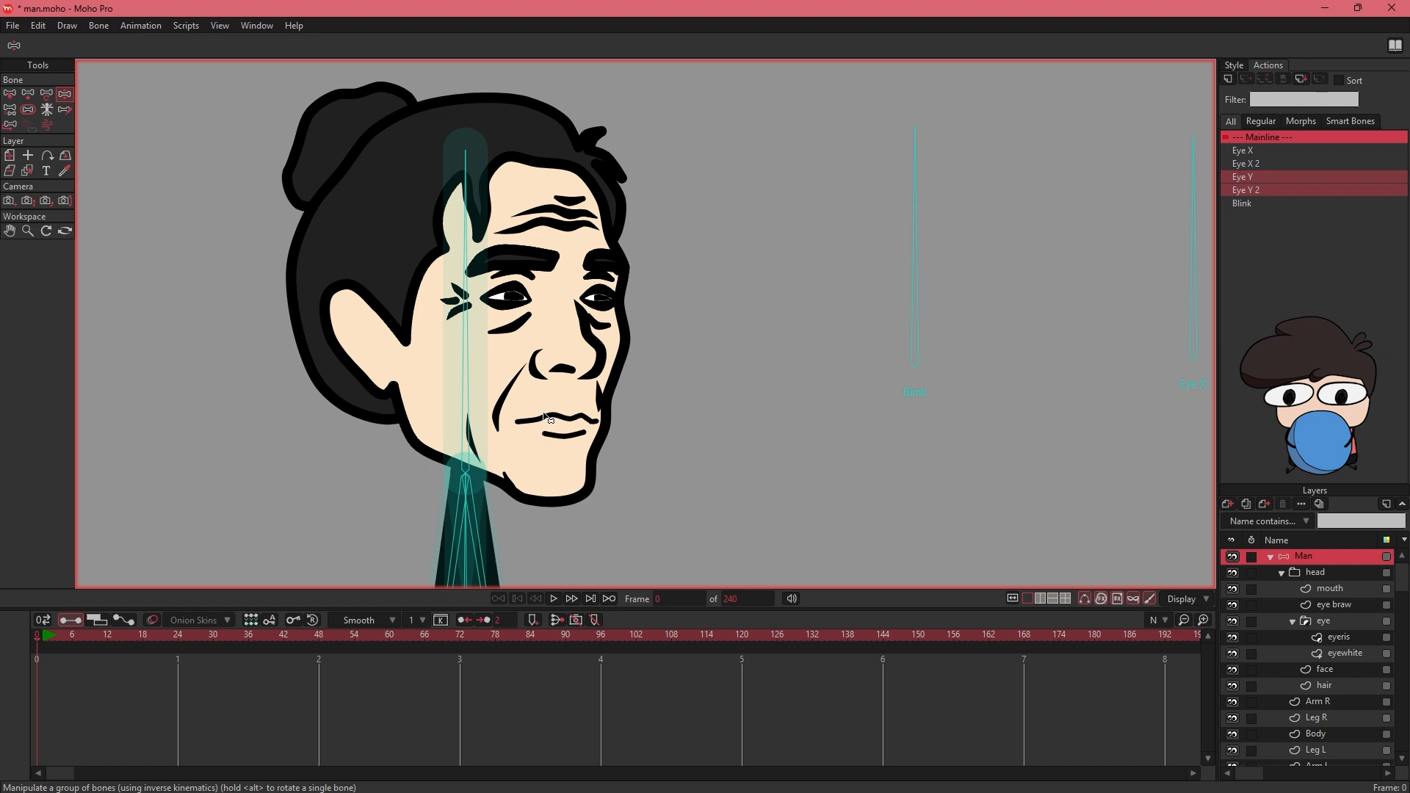
{"action": "left_click", "coordinate": [1331, 588]}
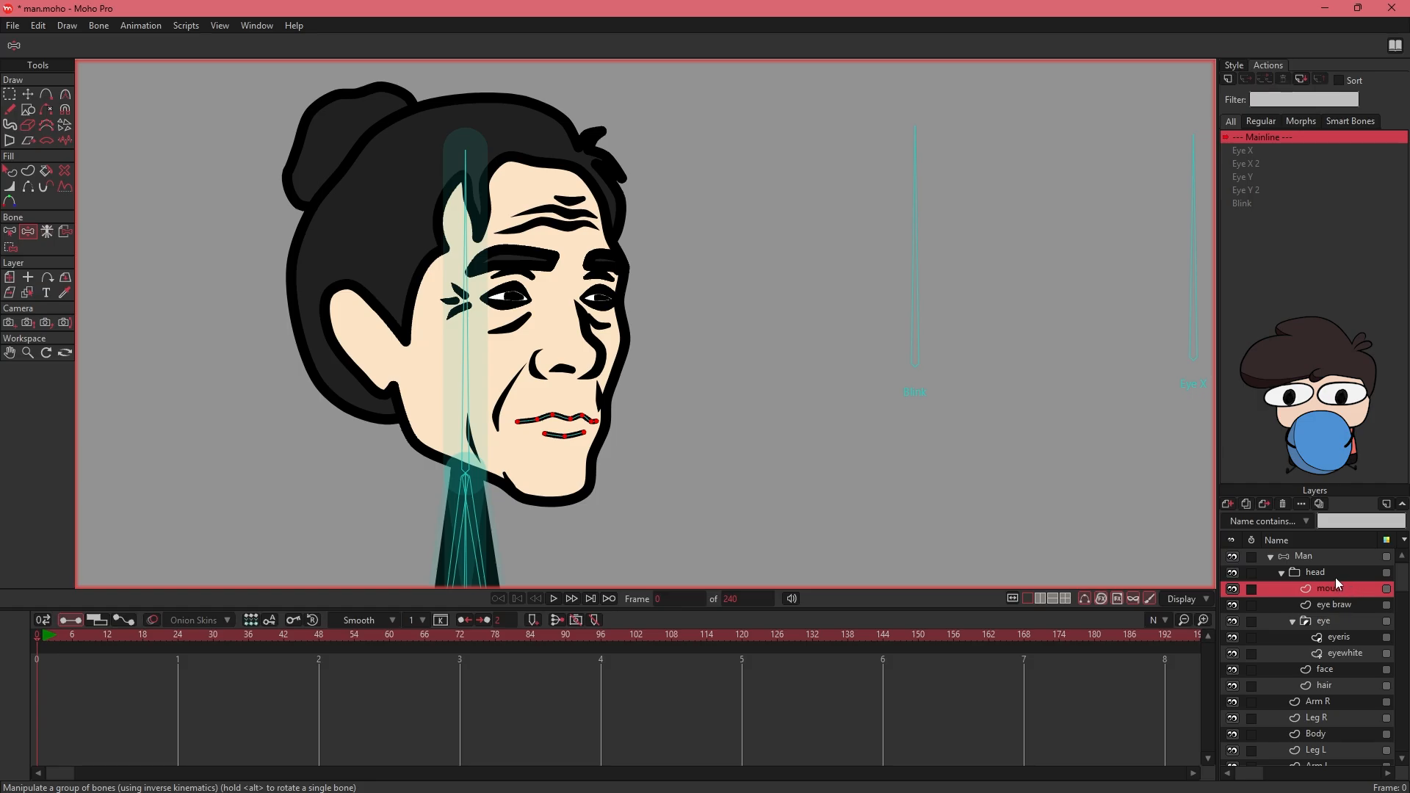
{"action": "key", "text": "ctrl+alt+4"}
{"action": "left_click", "coordinate": [9, 171]}
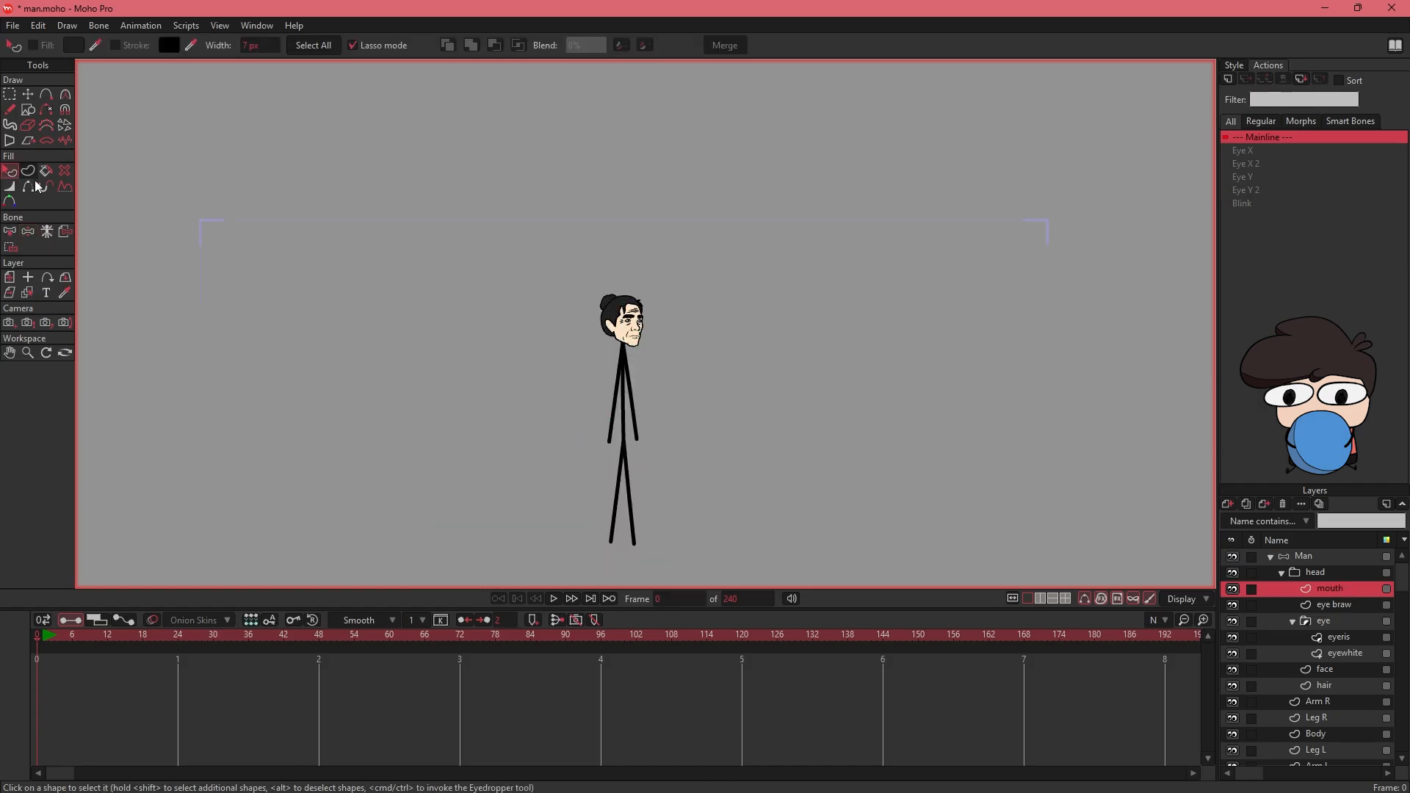
{"action": "left_click_drag", "start_coordinate": [405, 299], "coordinate": [368, 220]}
{"action": "scroll", "coordinate": [362, 197], "scroll_direction": "up", "scroll_amount": 4}
{"action": "left_click_drag", "start_coordinate": [373, 303], "coordinate": [380, 285]}
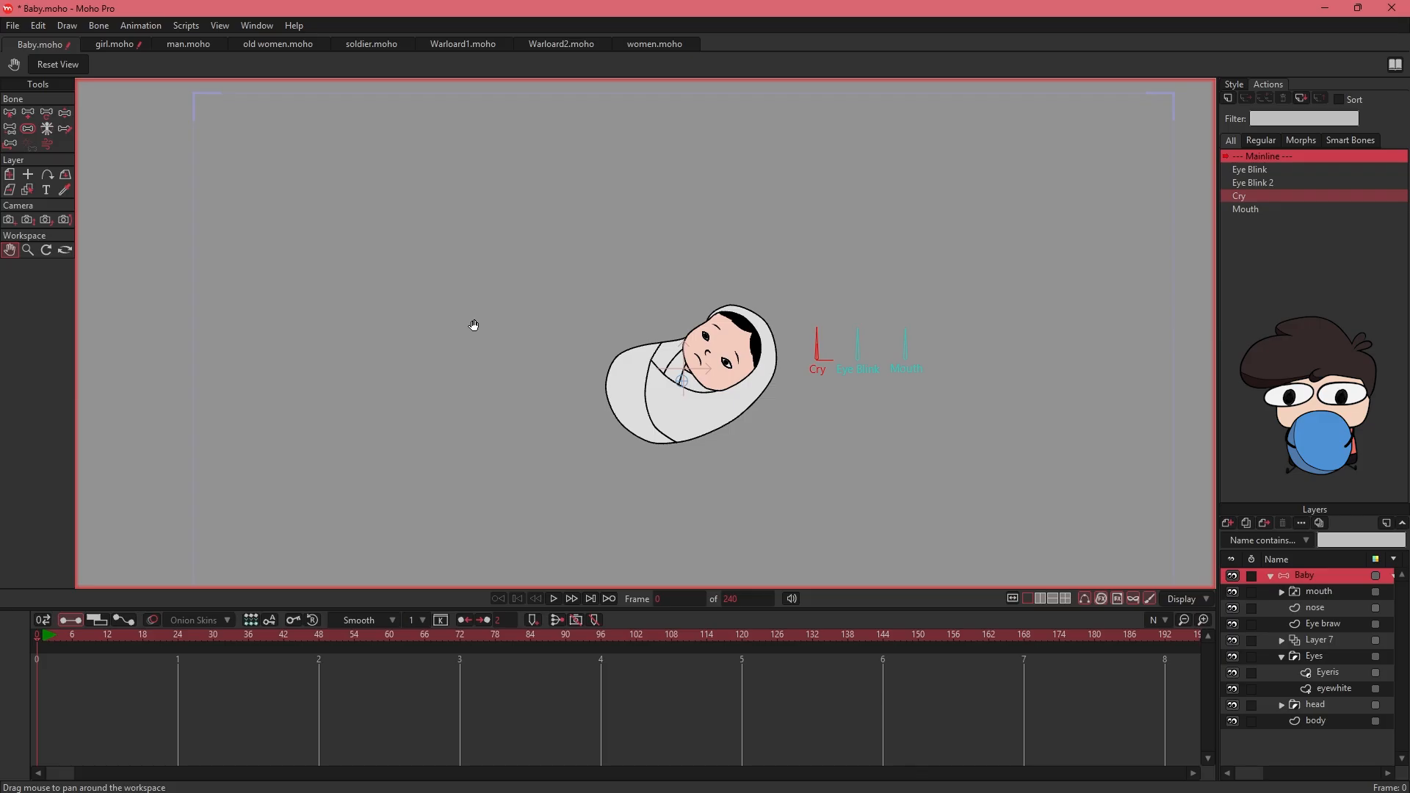
- Review the rigged characters in the girl, man, old women, soldier, Warloard1, Warloard2 and women files
{"action": "left_click", "coordinate": [115, 46]}
{"action": "left_click", "coordinate": [187, 46]}
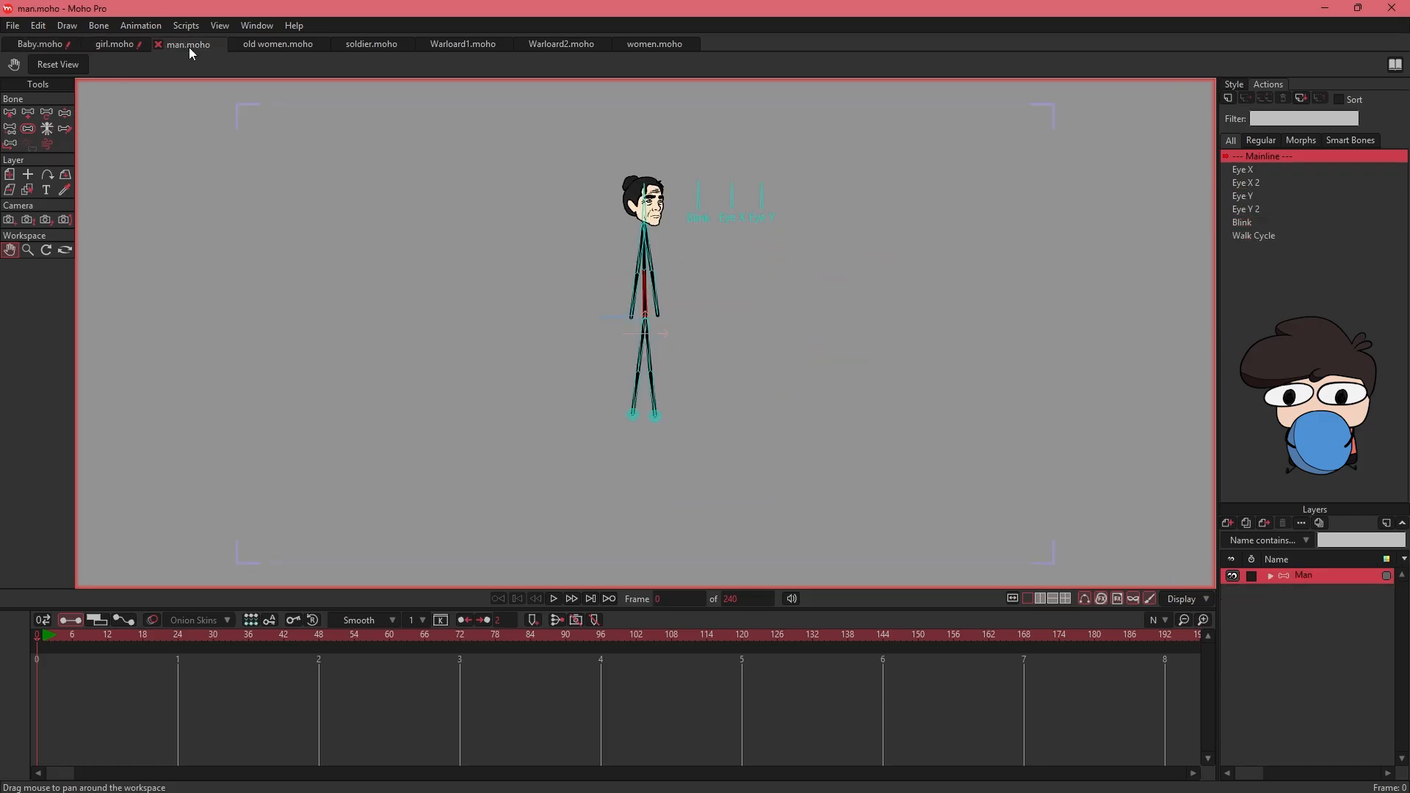
{"action": "left_click", "coordinate": [272, 45]}
{"action": "left_click", "coordinate": [373, 44]}
{"action": "left_click", "coordinate": [476, 44]}
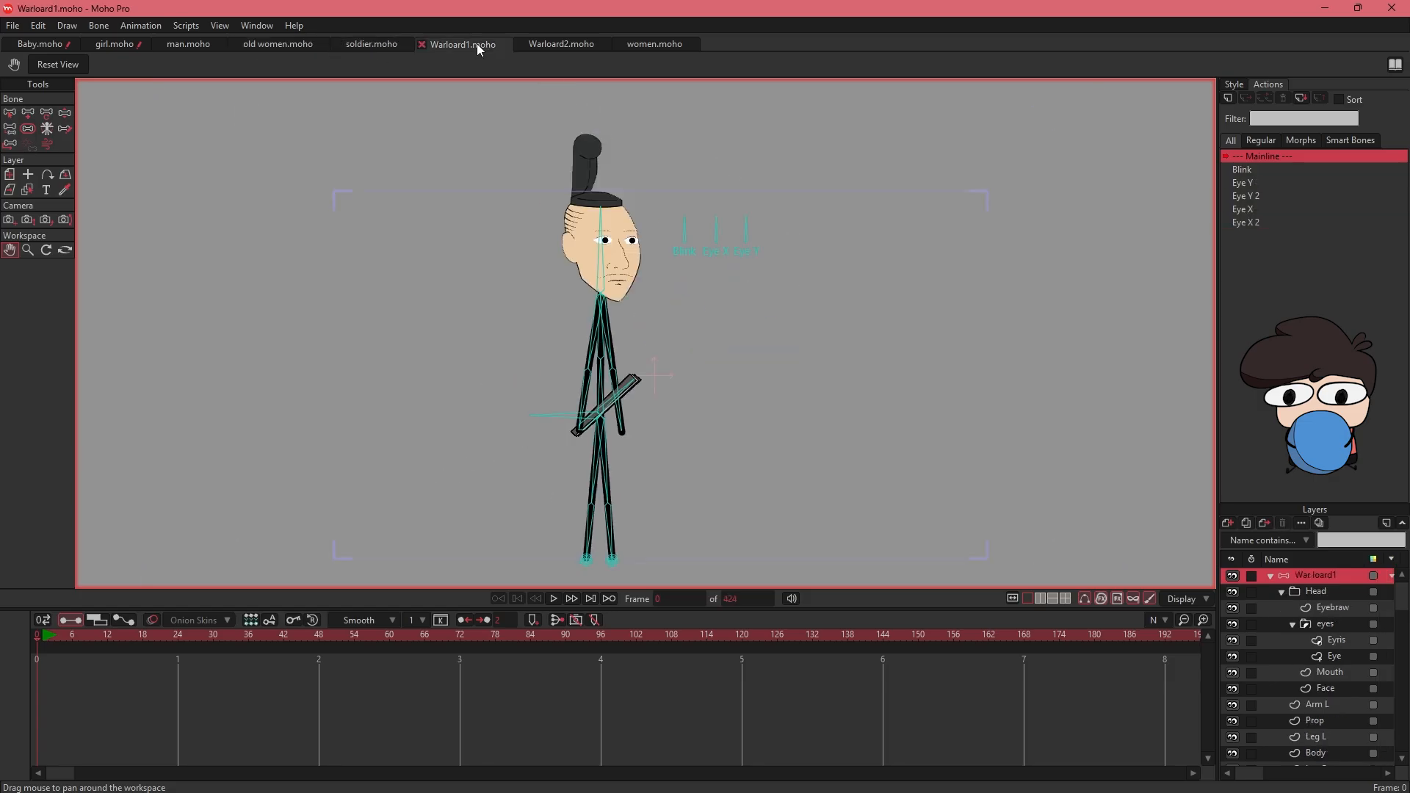
{"action": "left_click", "coordinate": [555, 46]}
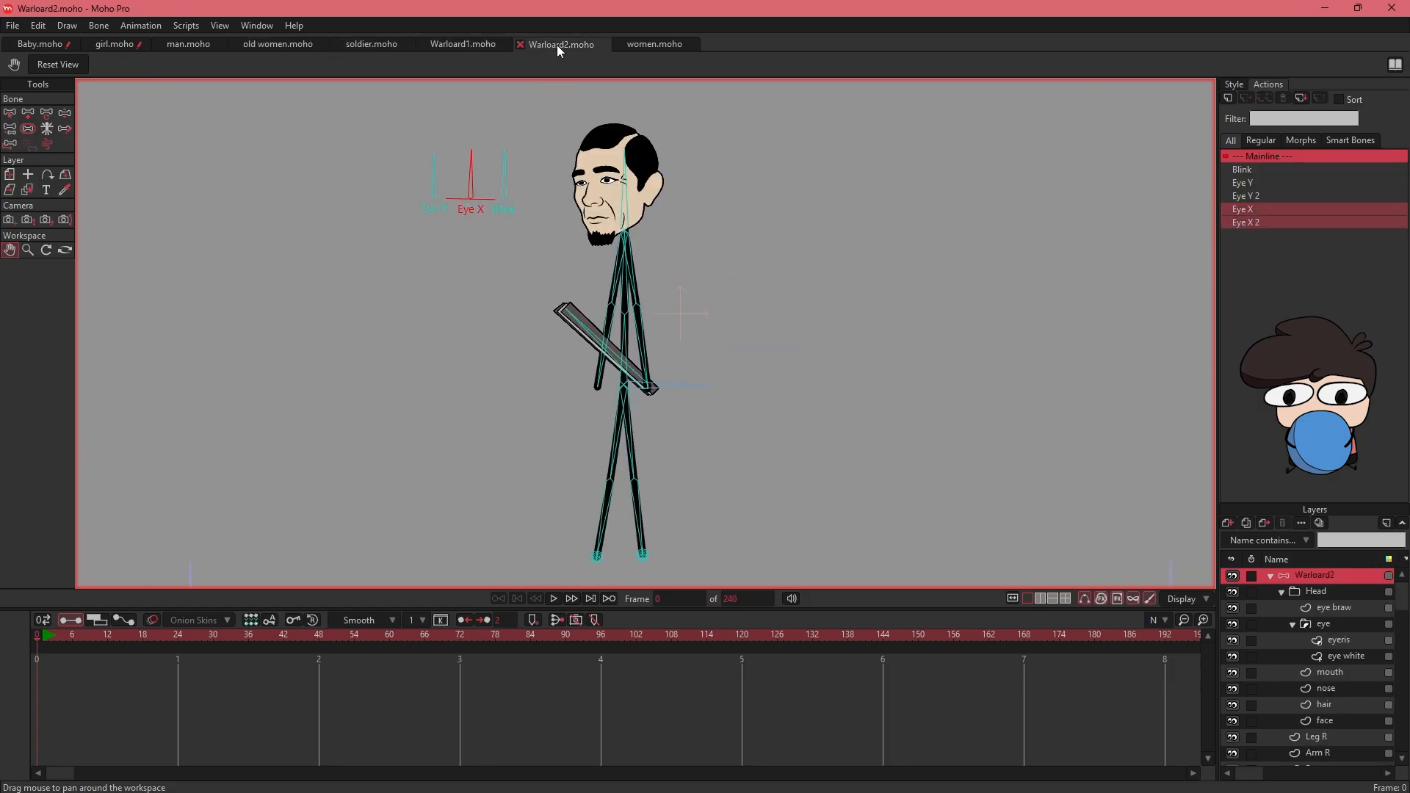
{"action": "left_click", "coordinate": [642, 46]}
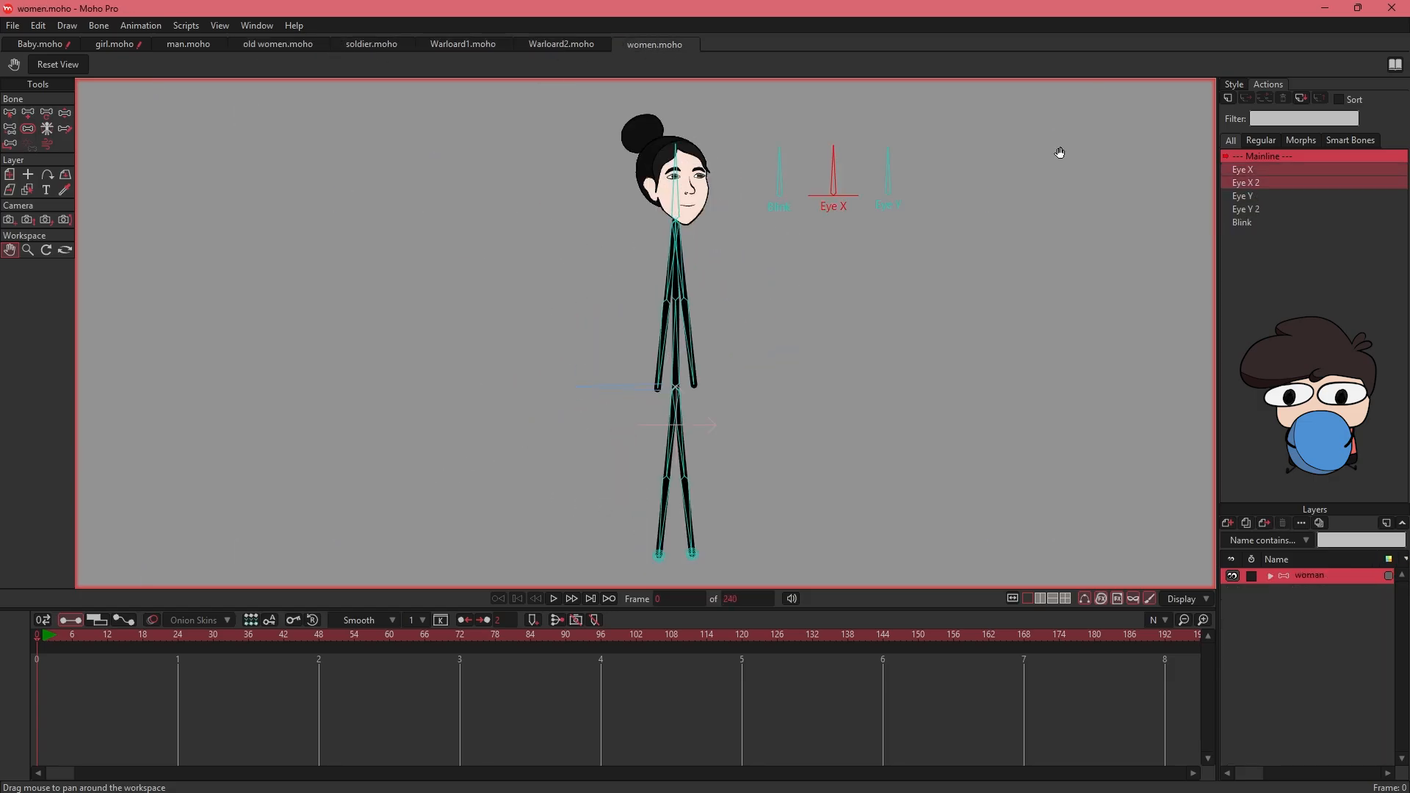